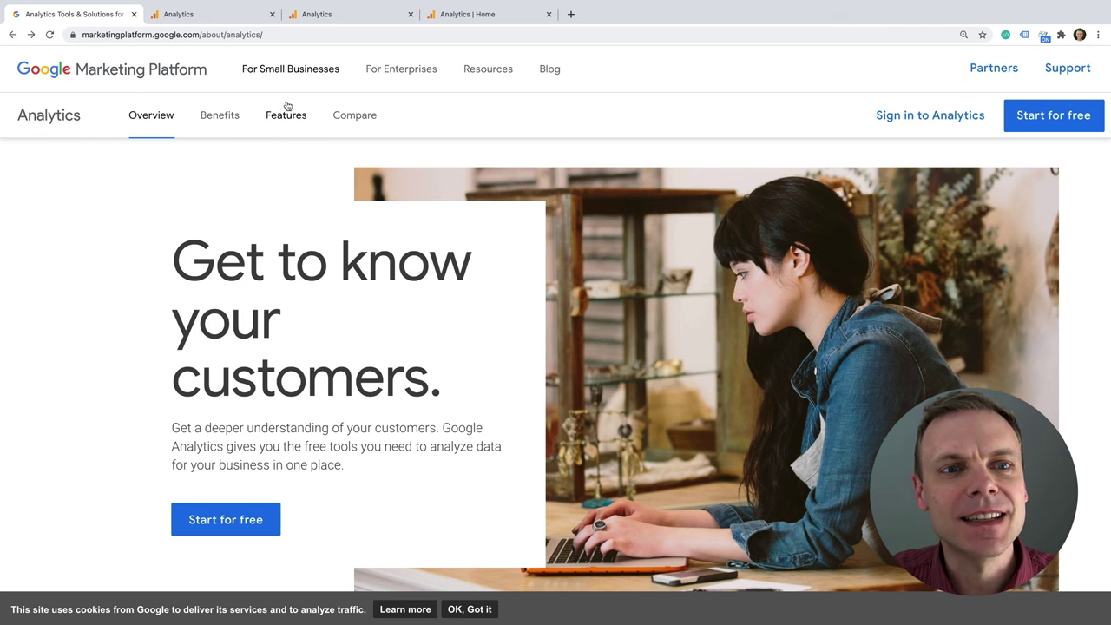
Step: Switch to the Google Analytics account setup page and name the new account Loves Data
mouse_move(294, 69)
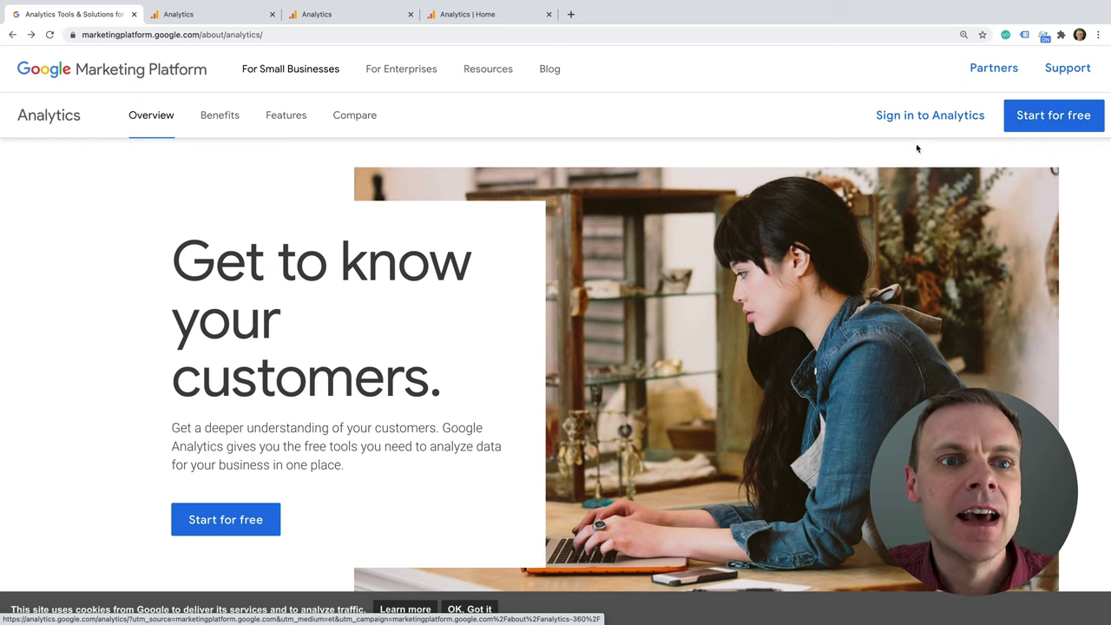
left_click(240, 17)
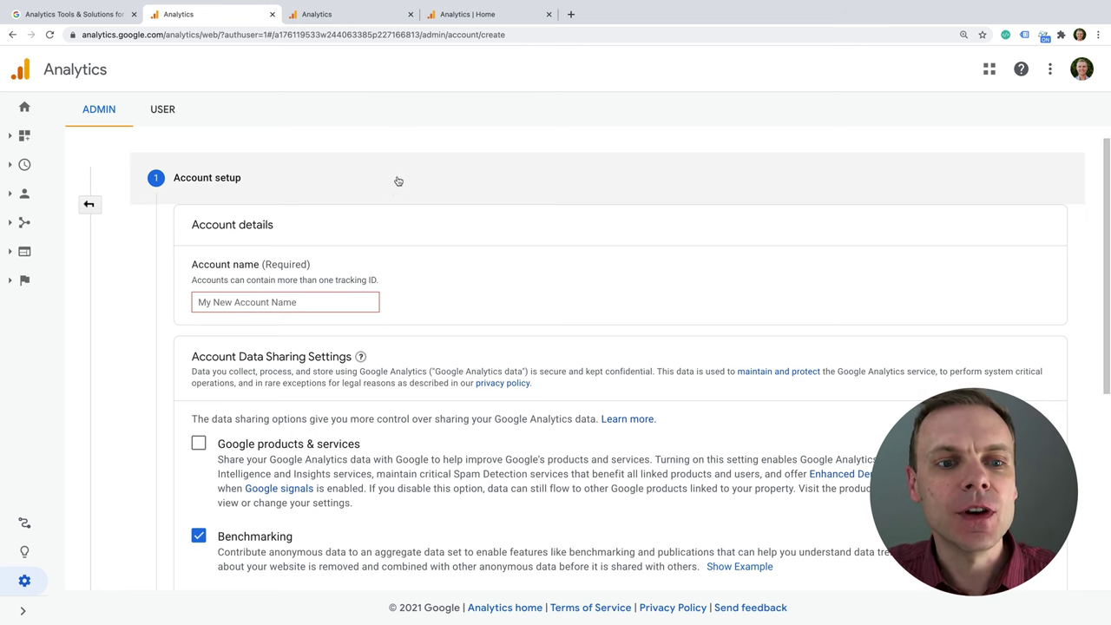
scroll(432, 229, "down", 1)
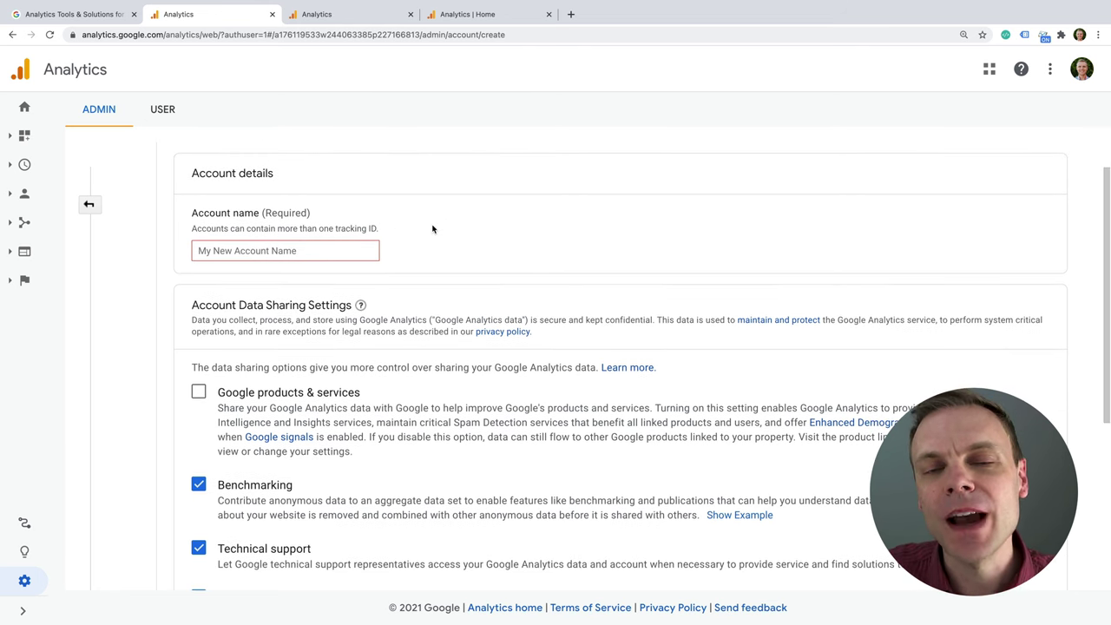
left_click(334, 250)
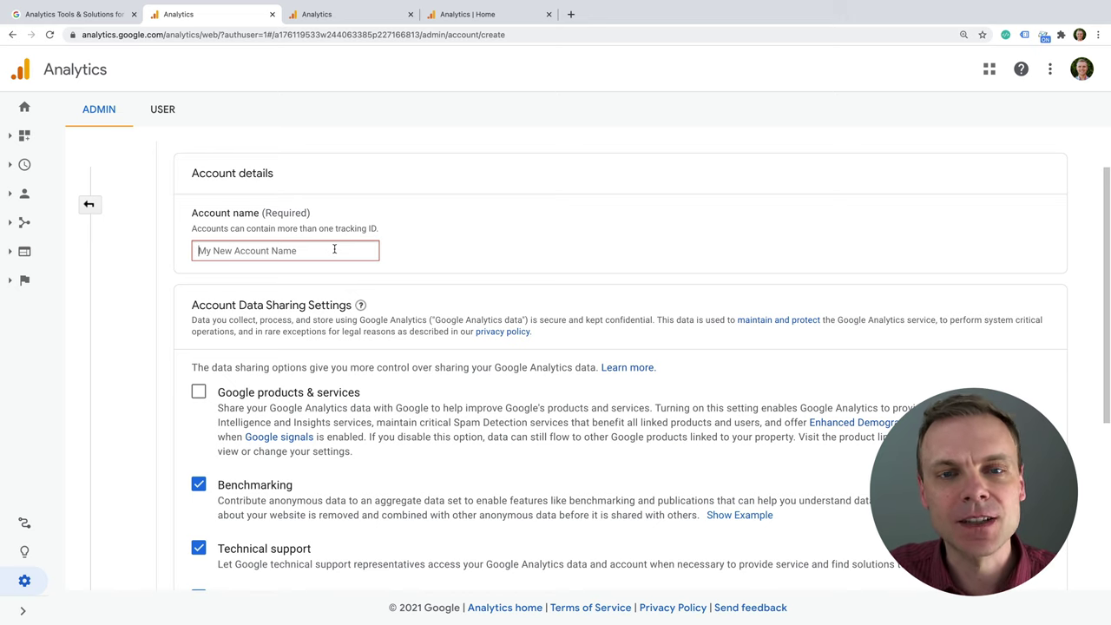
type("Lov")
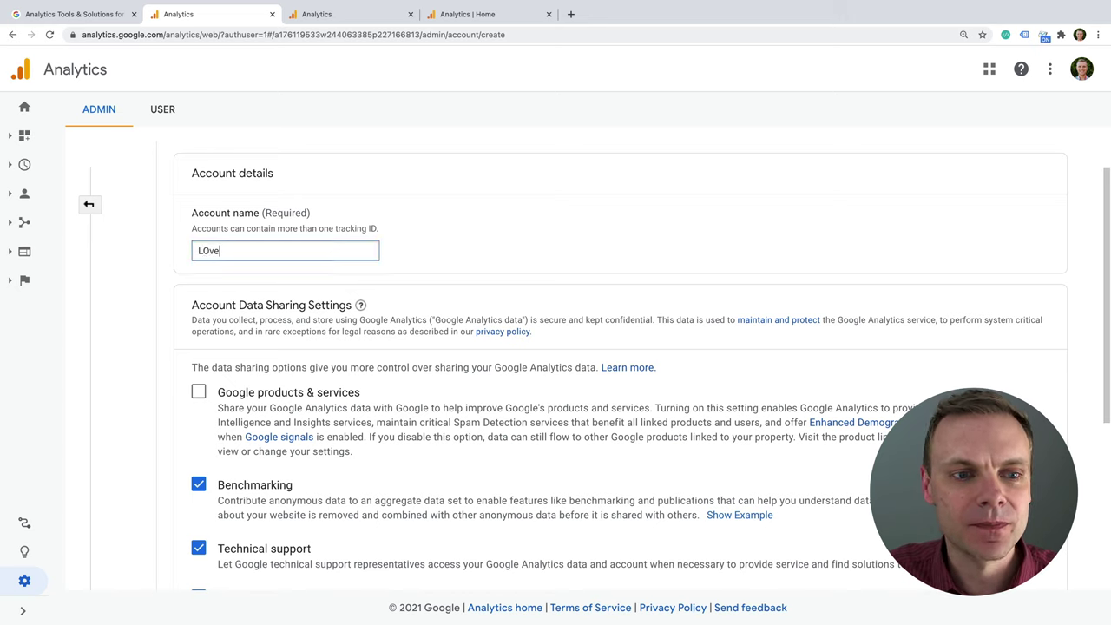
type("es Data")
key("BackSpace")
key("BackSpace")
type("ta")
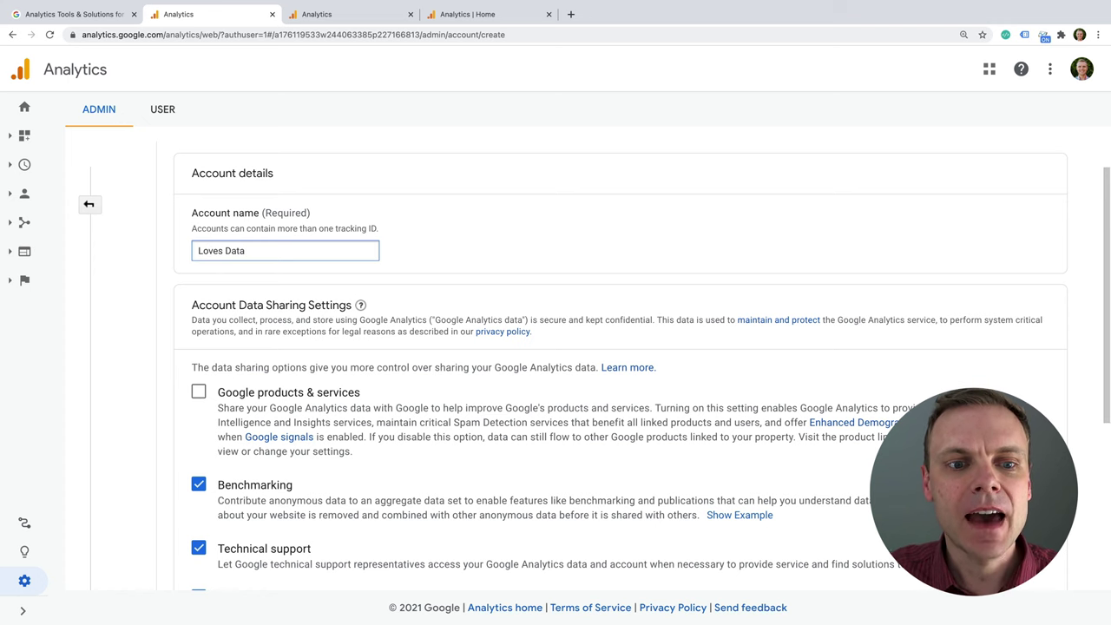
Step: Review the account data sharing settings, including the Benchmarking description, and proceed to the property setup
scroll(402, 252, "down", 3)
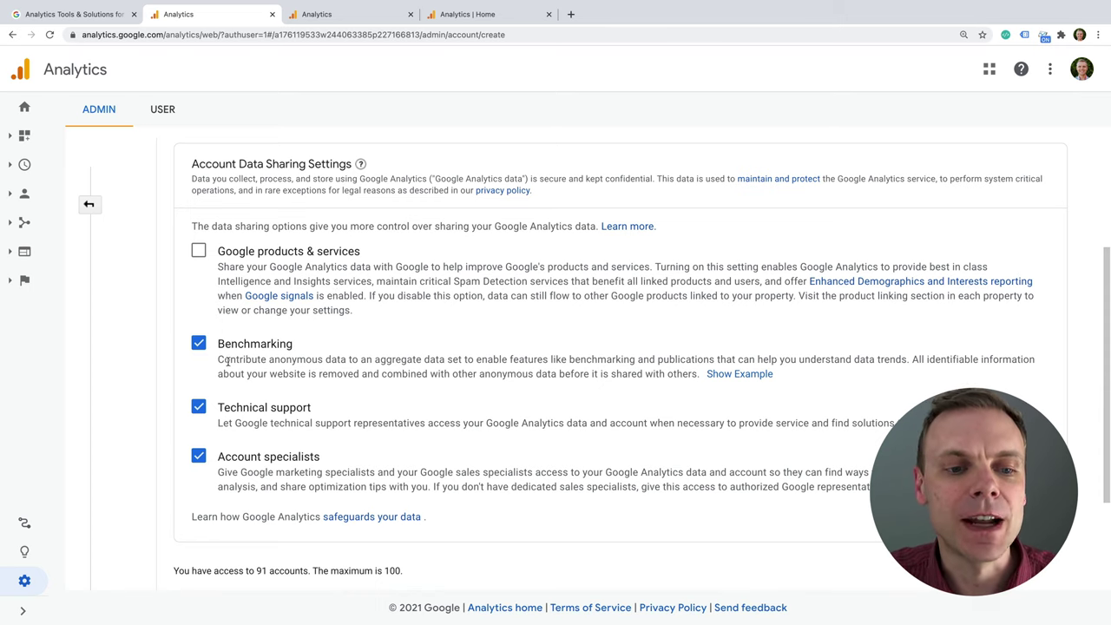
left_click_drag(270, 362, 346, 360)
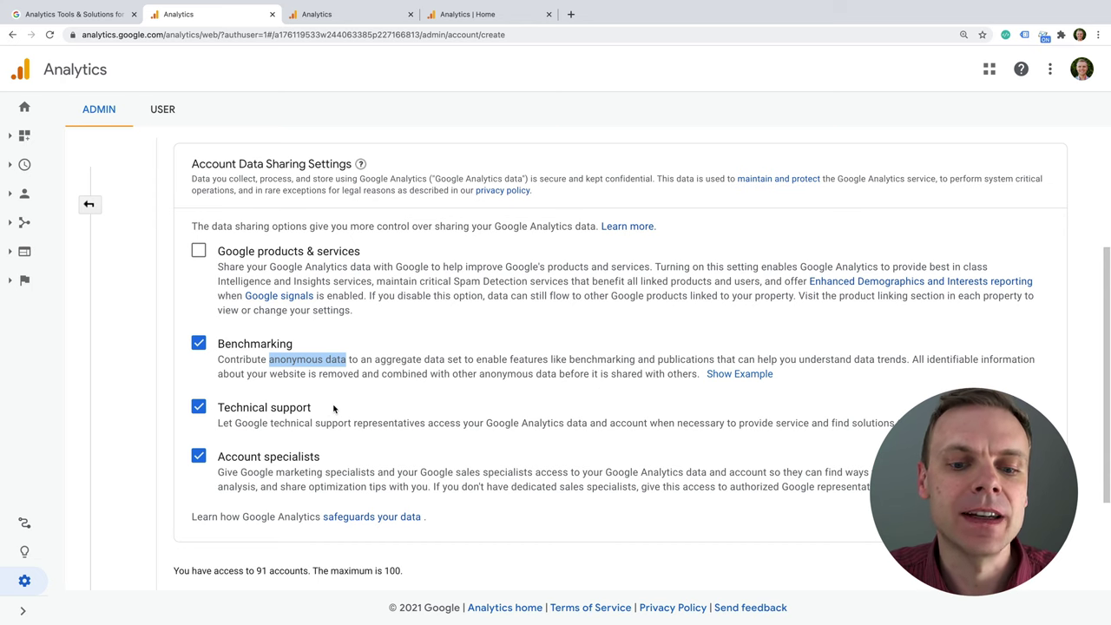
scroll(333, 407, "down", 3)
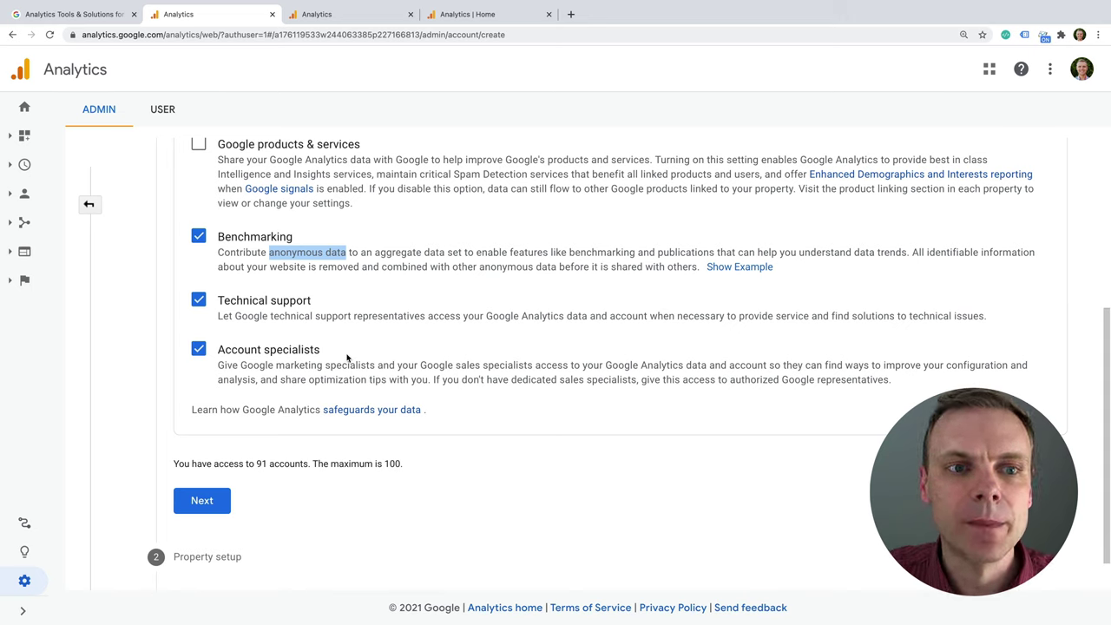
left_click(212, 501)
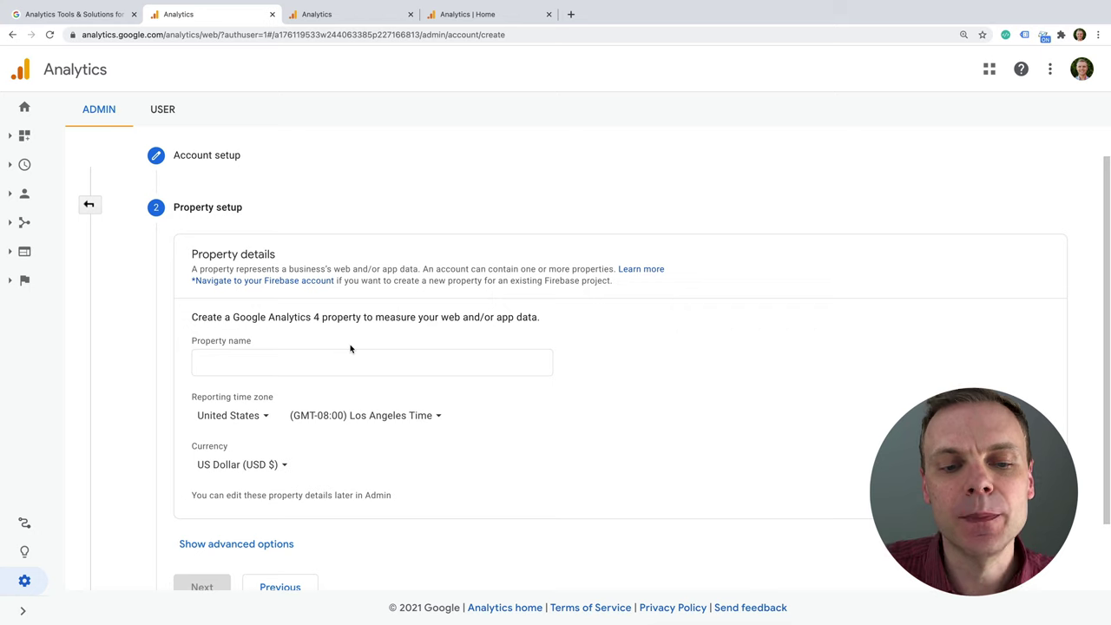
Step: Name the new Google Analytics 4 property Loves Data Website
left_click(337, 356)
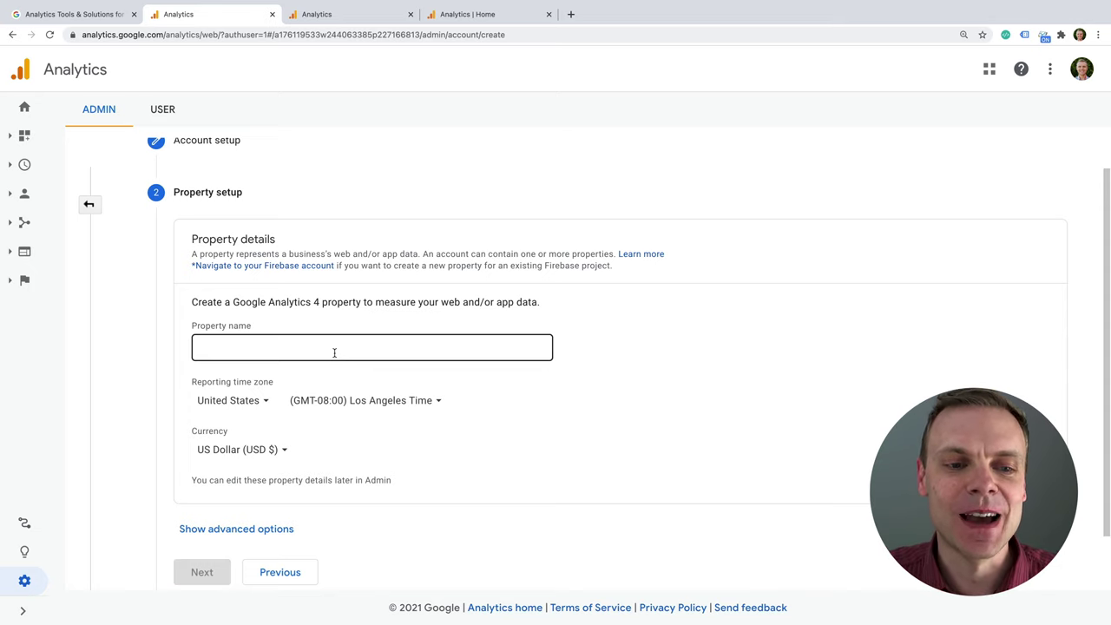
left_click(335, 352)
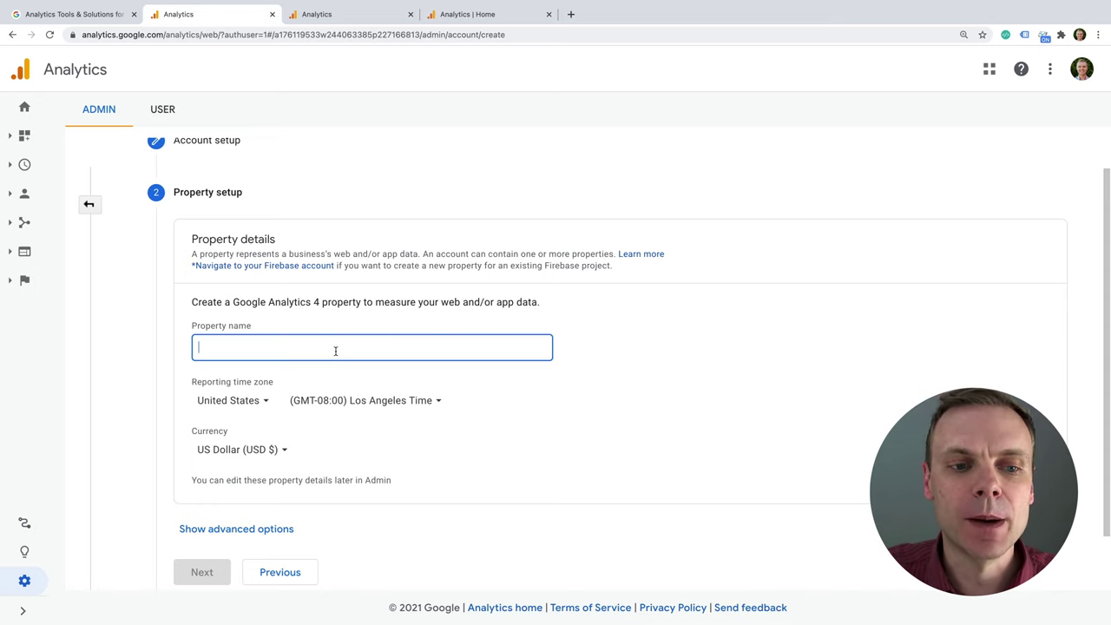
type("Lo")
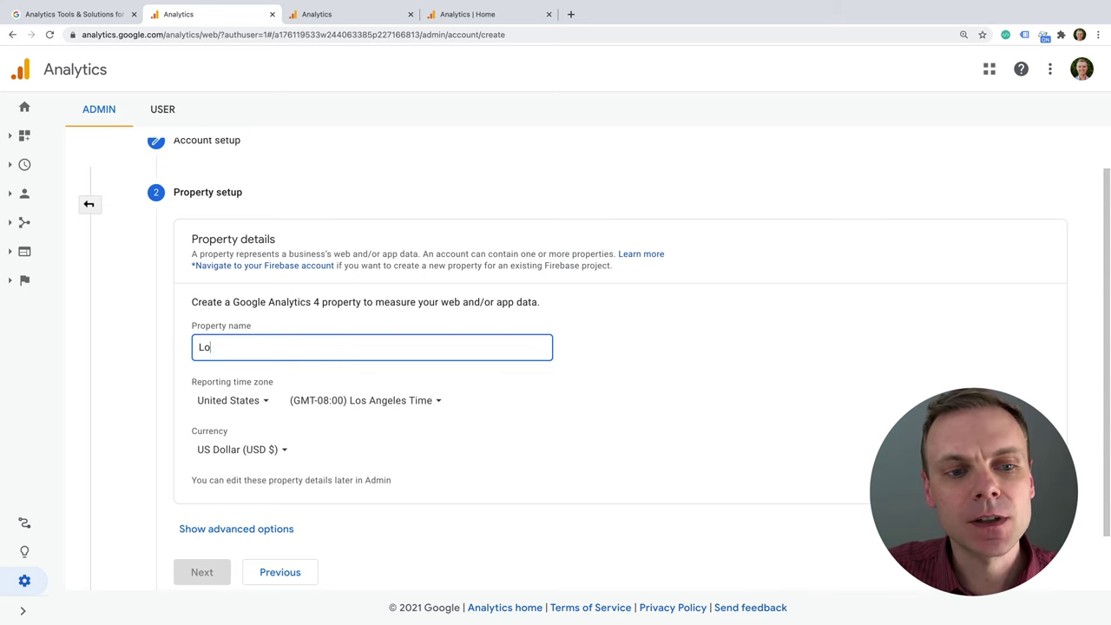
type("ves Data Website")
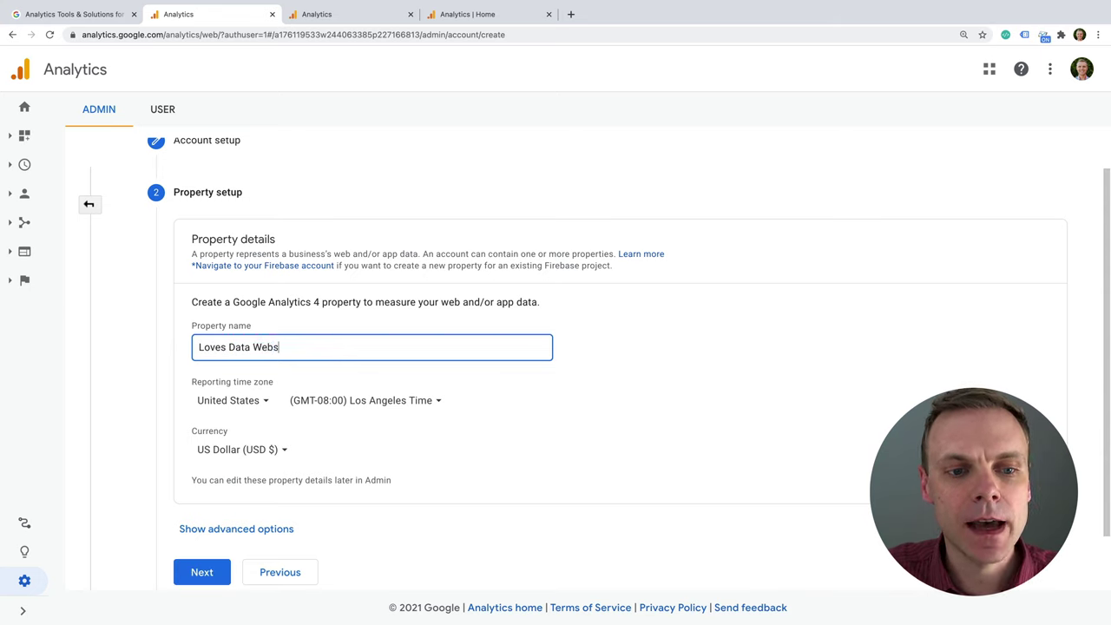
Step: Set the property's reporting time zone to Australia, (GMT+11:00) Sydney Time
scroll(317, 368, "down", 1)
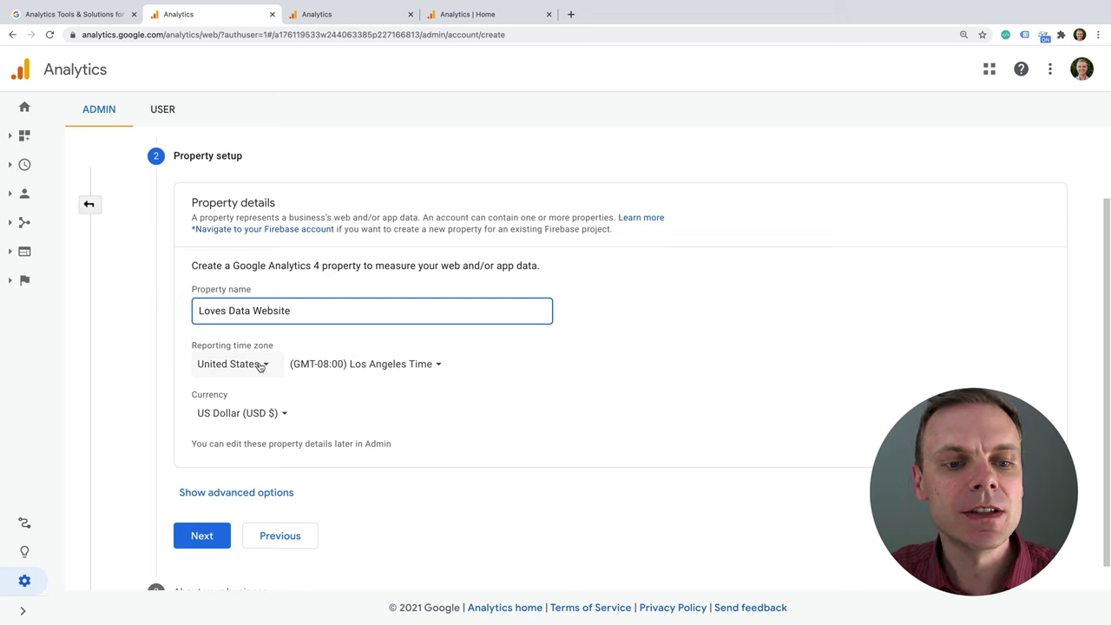
left_click(260, 367)
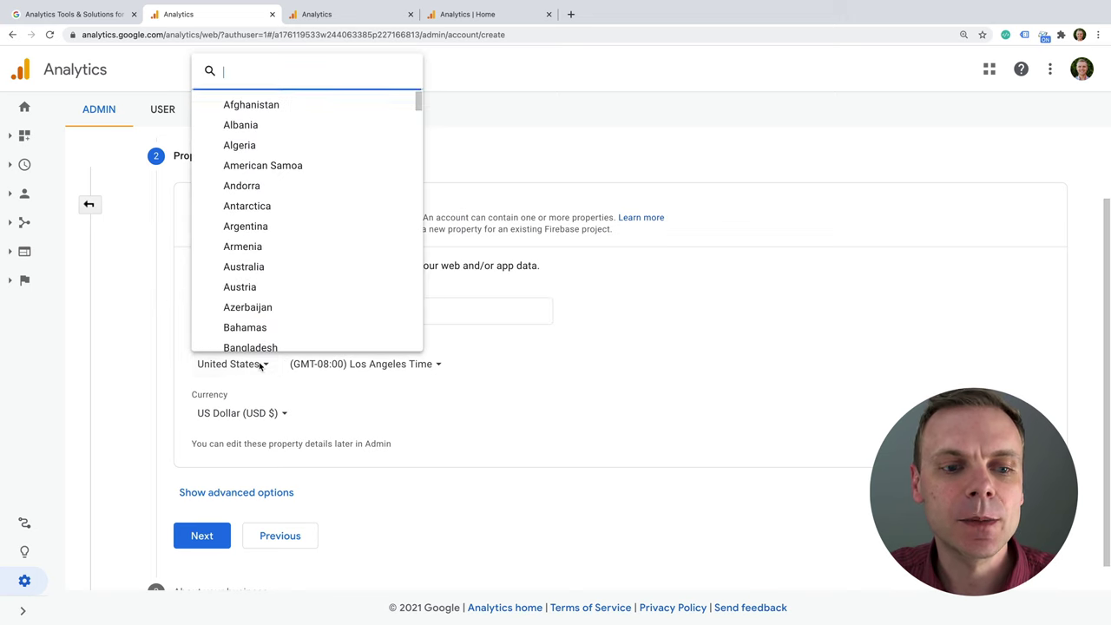
left_click(265, 266)
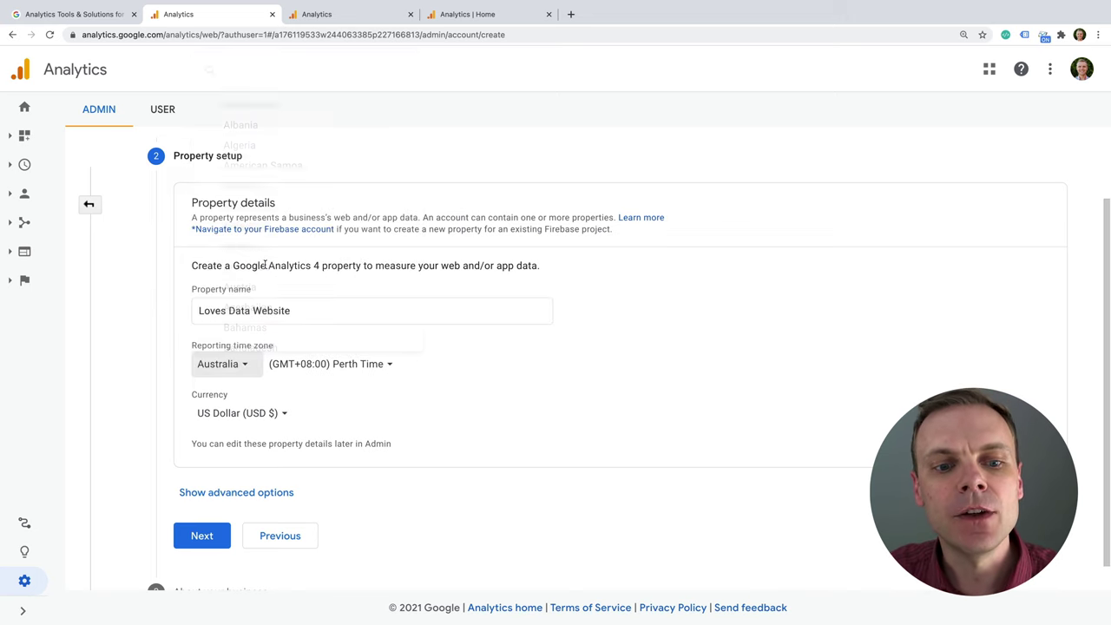
left_click(364, 366)
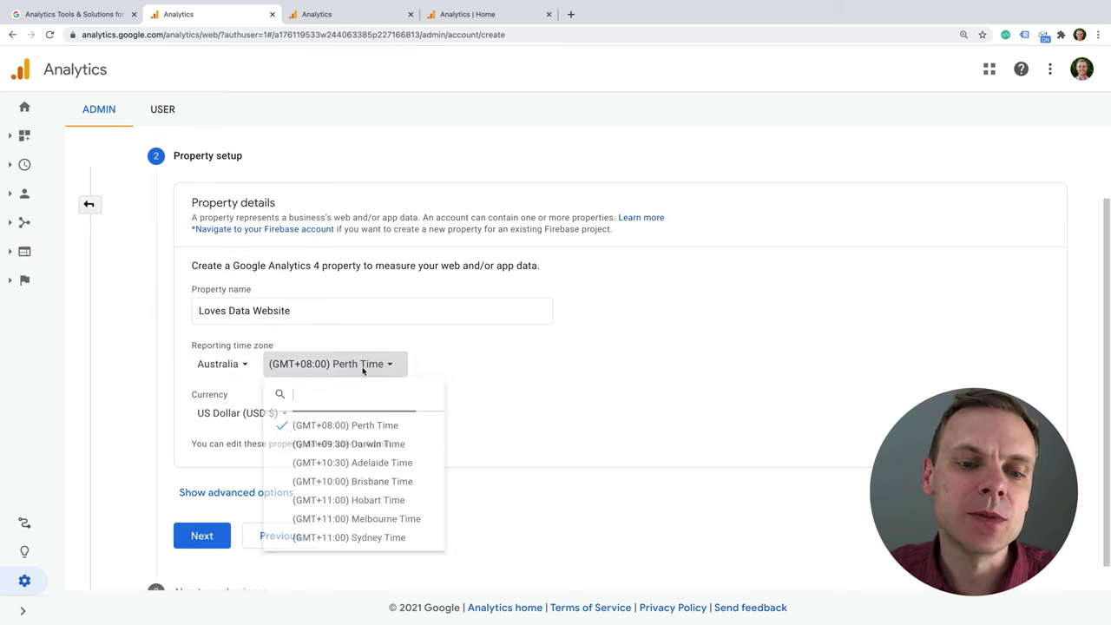
left_click(406, 550)
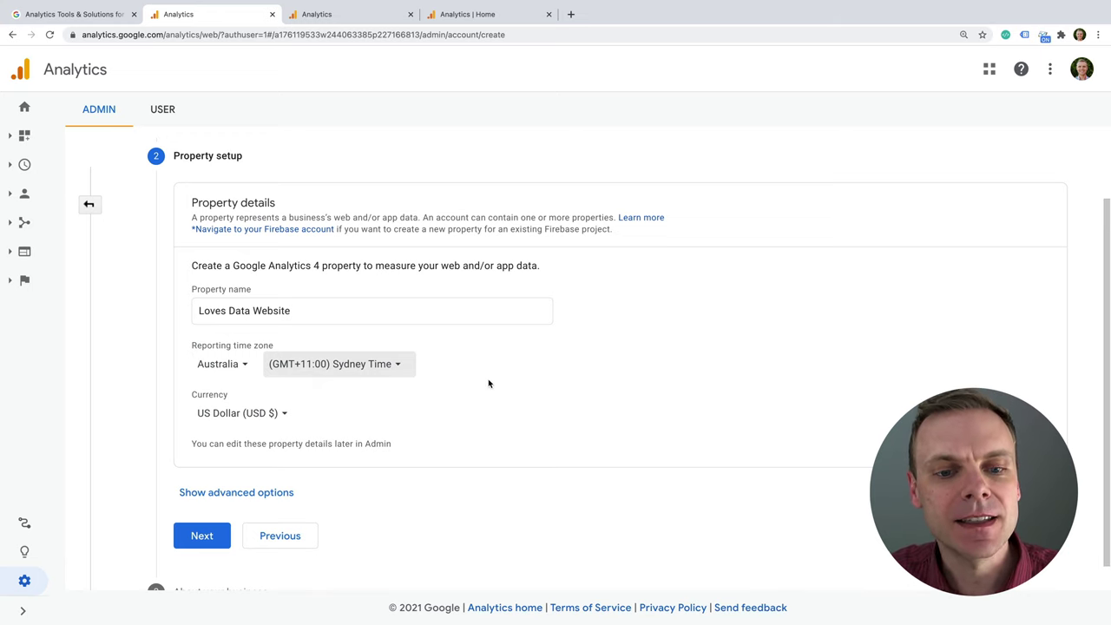
Step: Look at the currency options available for the property
scroll(372, 383, "down", 1)
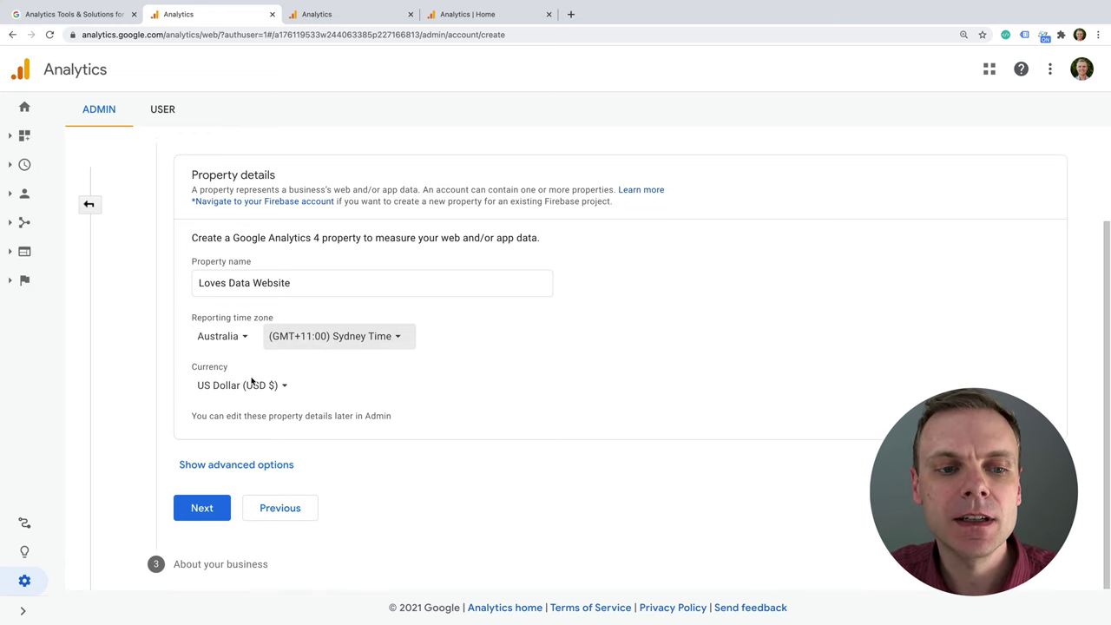
left_click(252, 384)
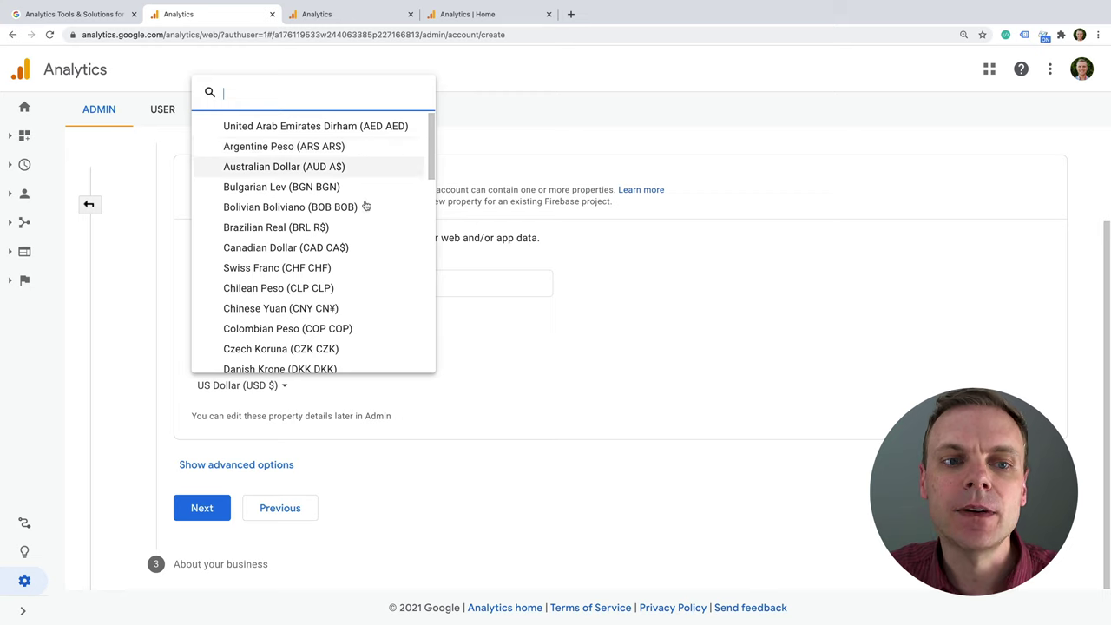
left_click(557, 352)
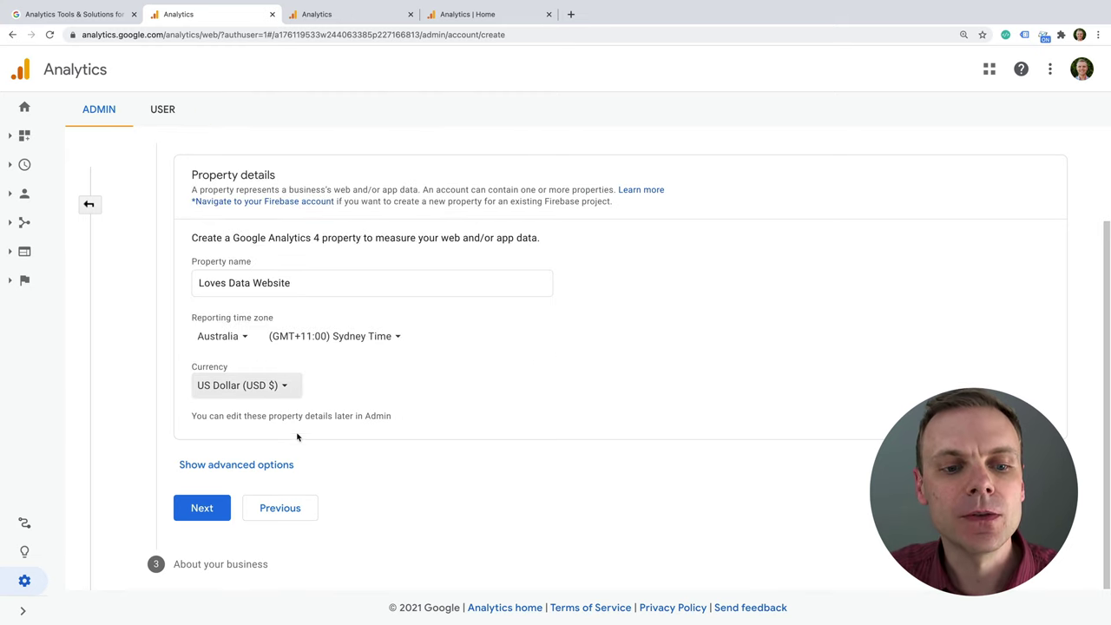
left_click(243, 465)
scroll(432, 394, "down", 3)
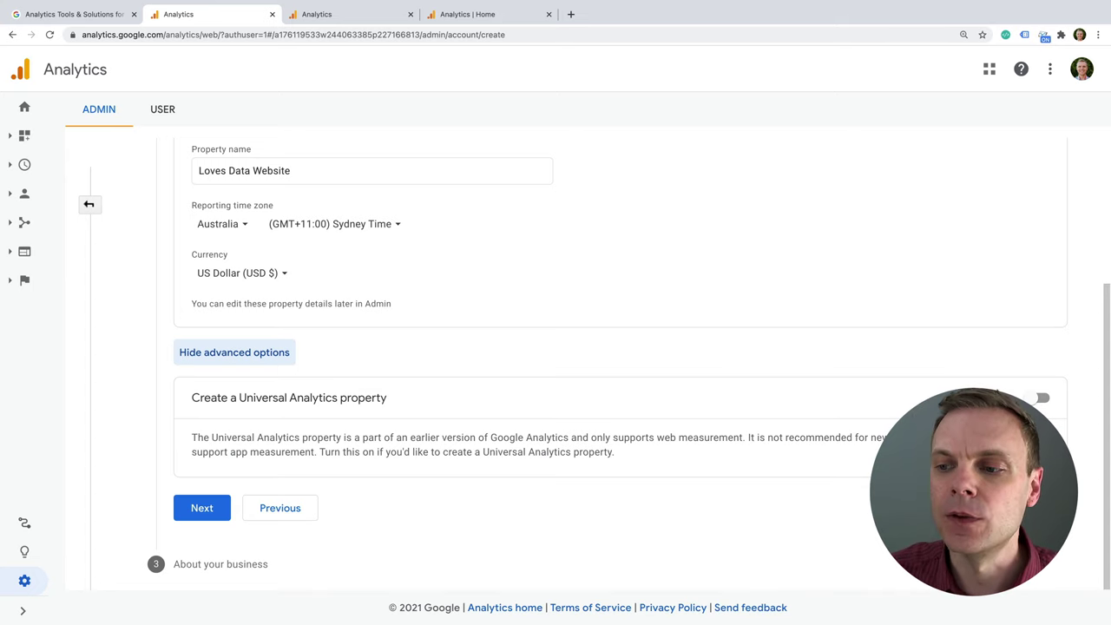
left_click(1030, 398)
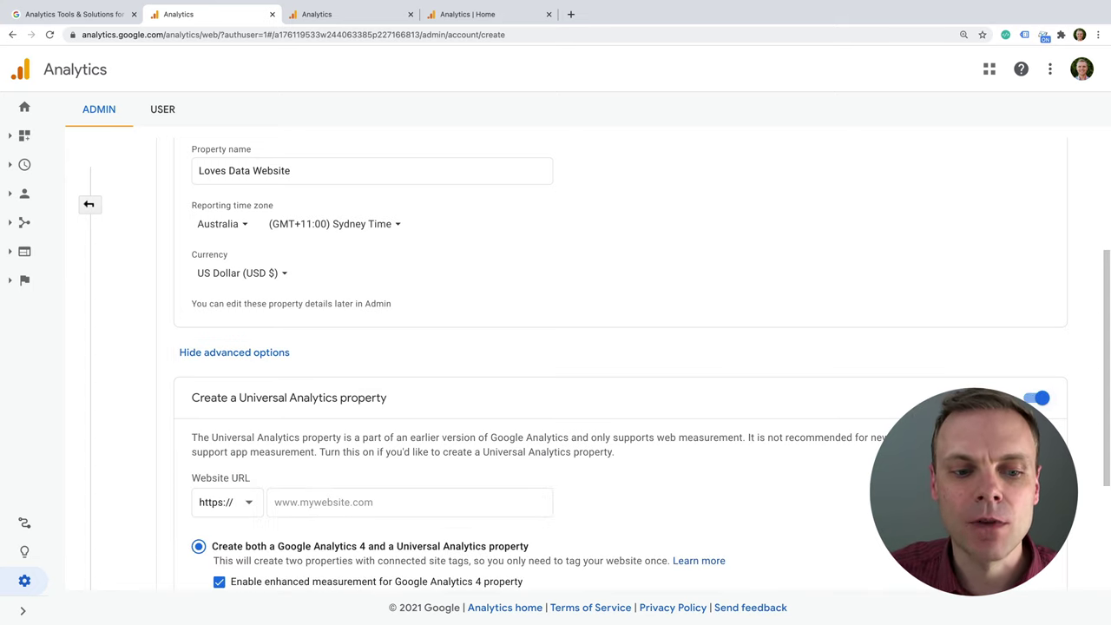
scroll(821, 417, "down", 4)
left_click(373, 347)
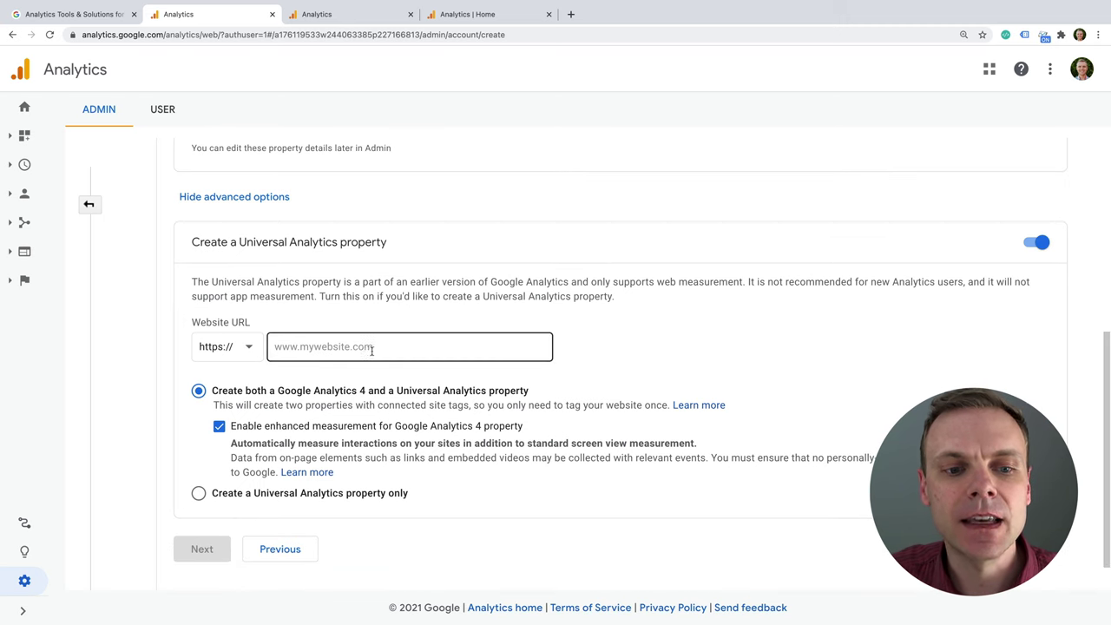
left_click(354, 348)
type("www.lovesdata.com")
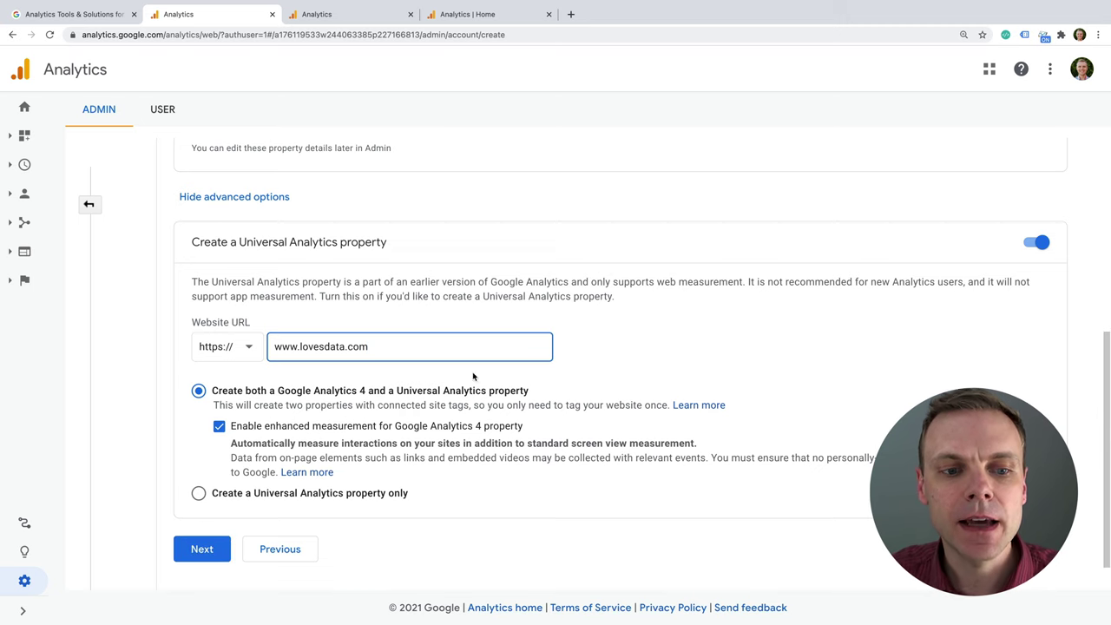
scroll(292, 380, "down", 1)
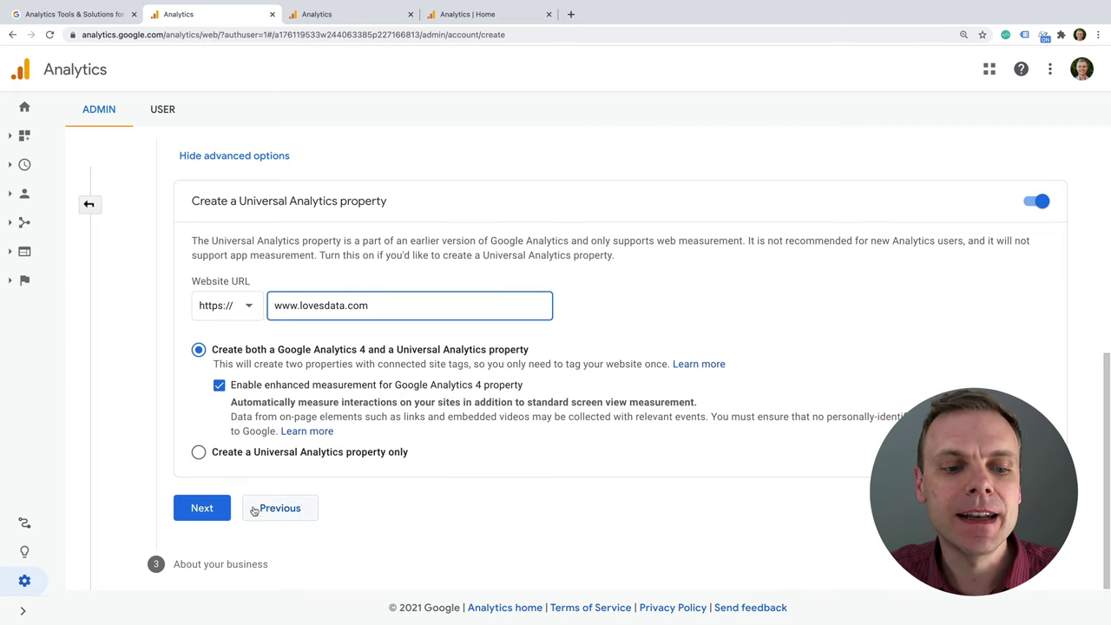
left_click(203, 509)
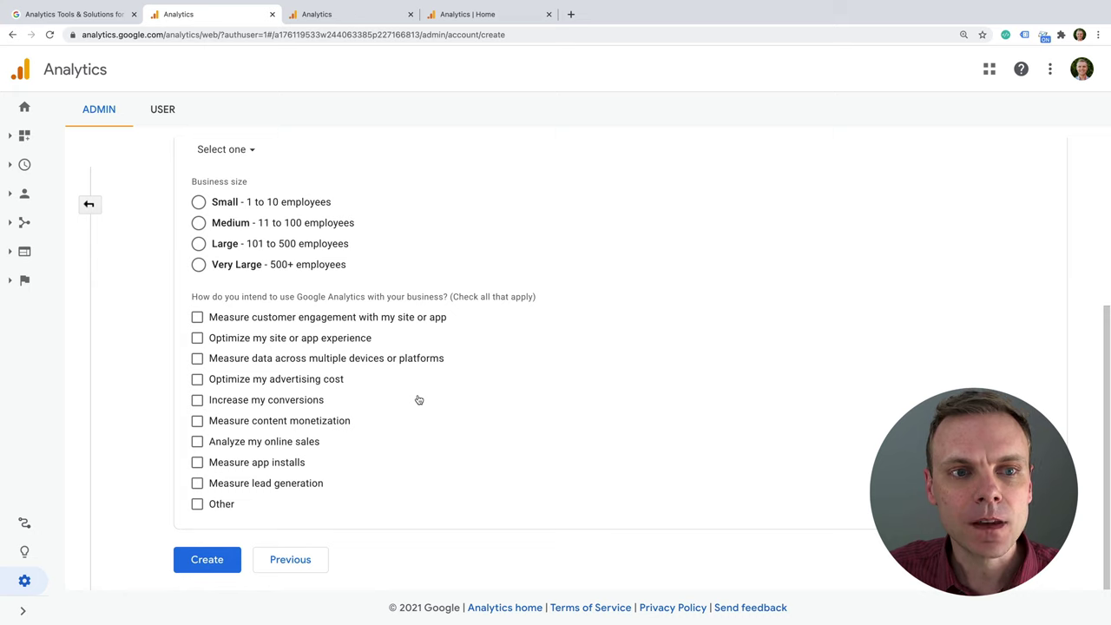
Step: Look through the industry categories and set the business's category to Books & Literature
scroll(418, 399, "up", 3)
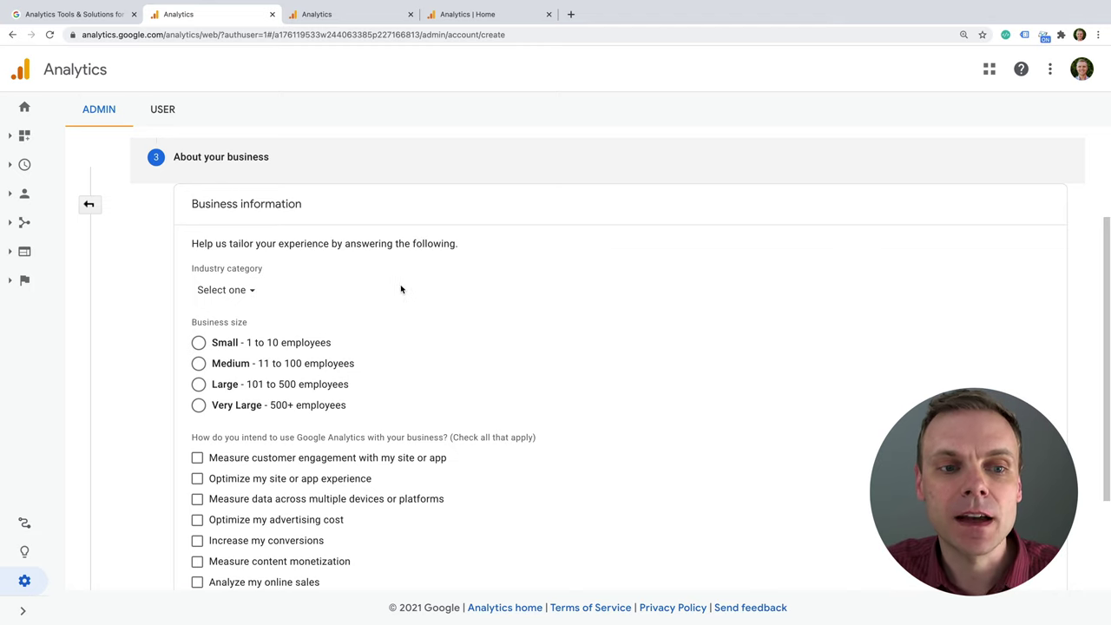
left_click(246, 292)
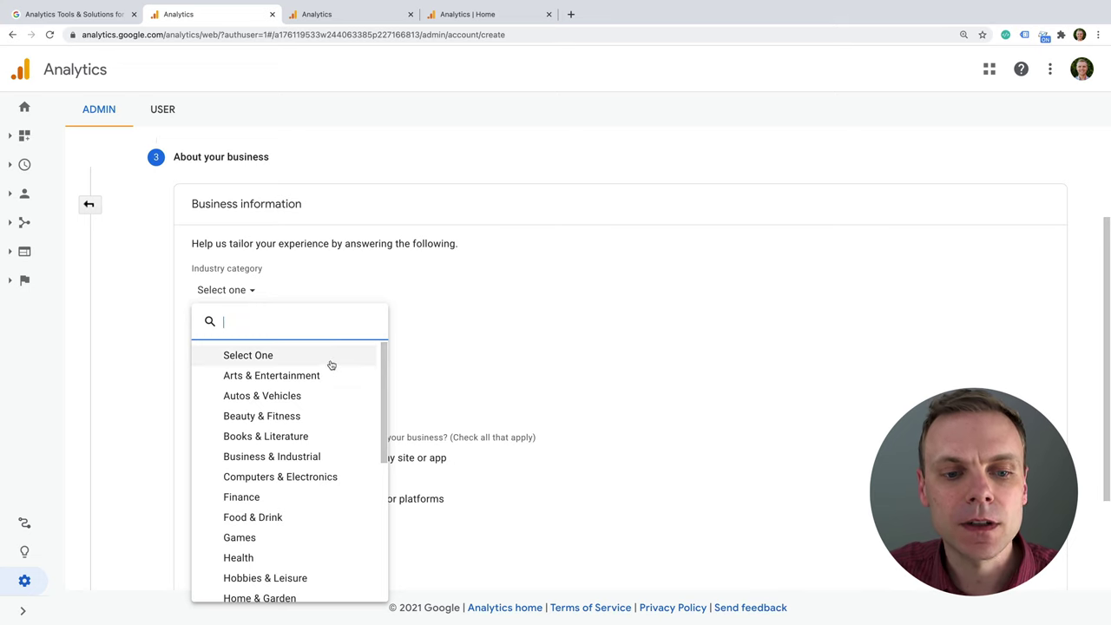
scroll(322, 428, "down", 2)
scroll(322, 429, "down", 7)
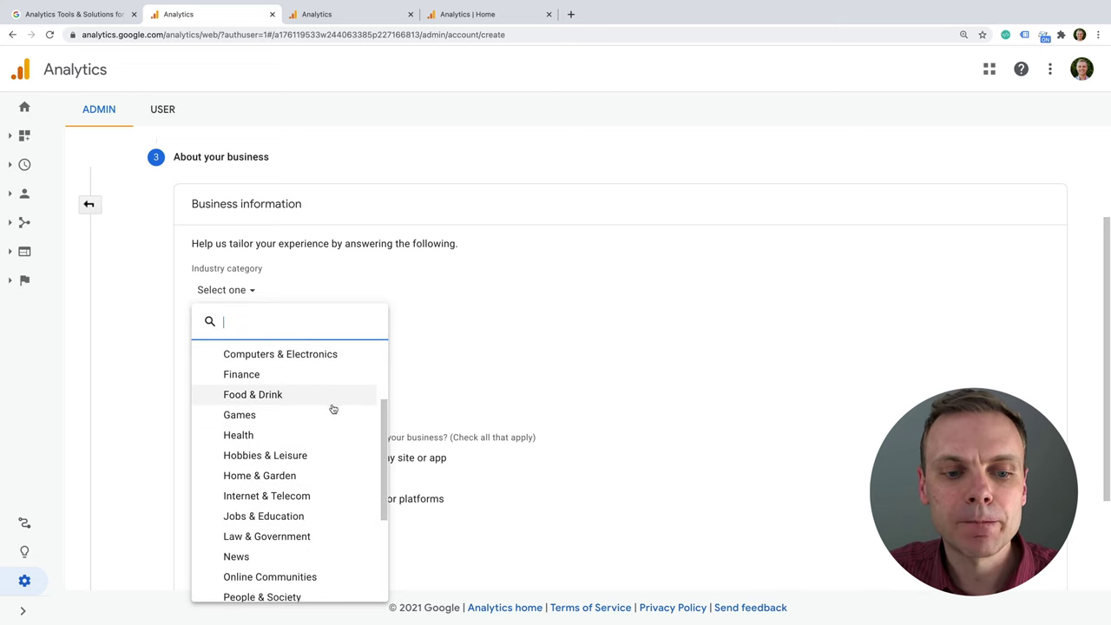
scroll(331, 413, "up", 7)
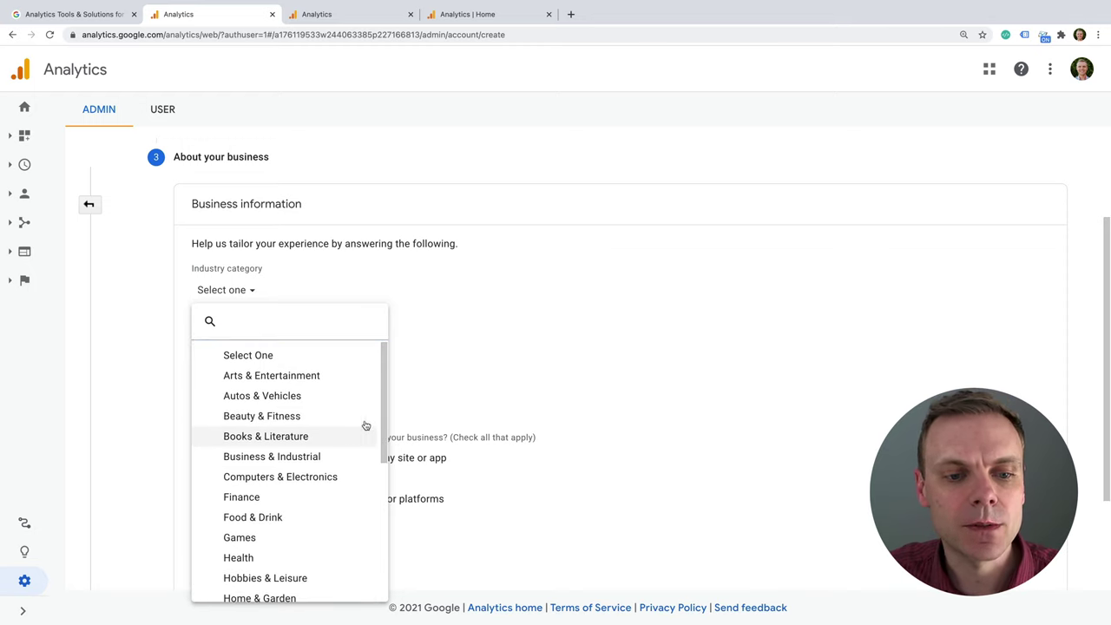
left_click(362, 427)
Step: Set the business size to Small, 1 to 10 employees
left_click(199, 342)
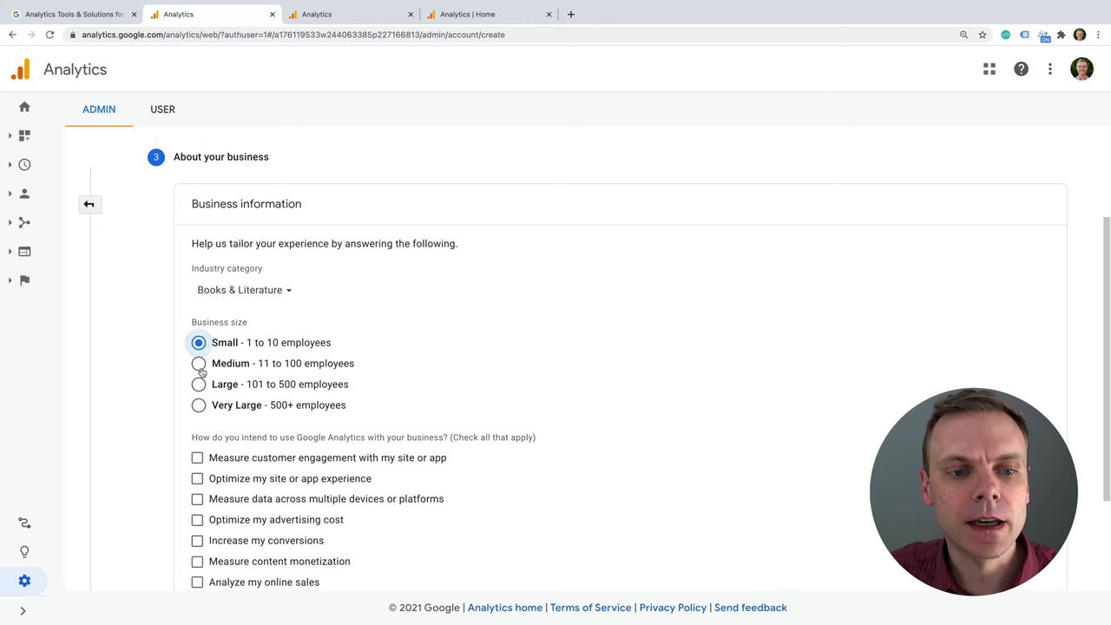
left_click(198, 363)
left_click(316, 342)
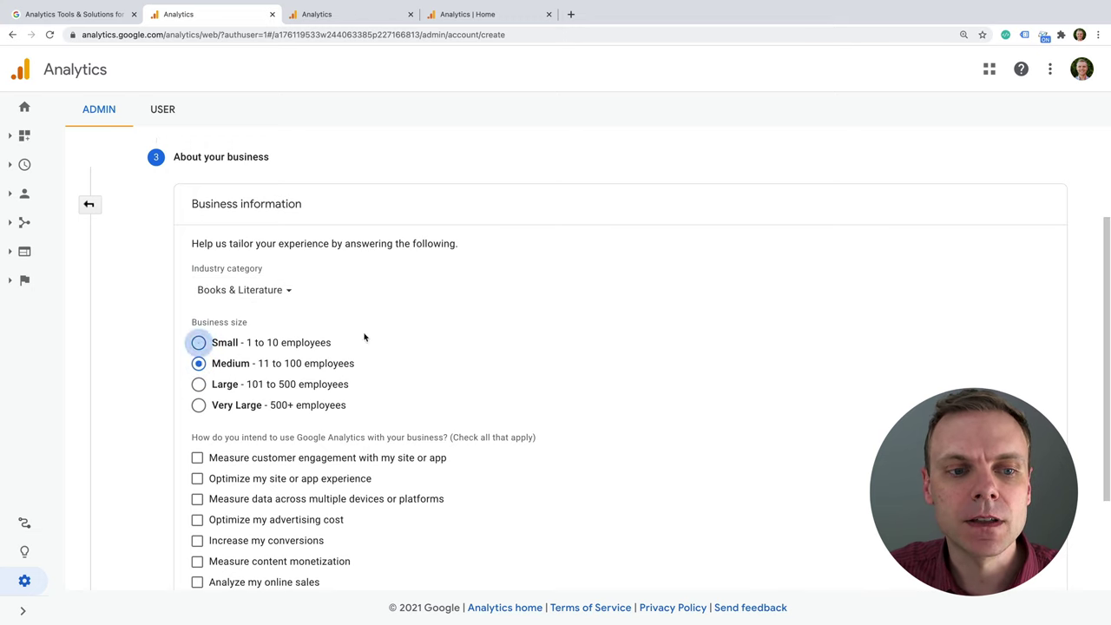
scroll(508, 367, "down", 3)
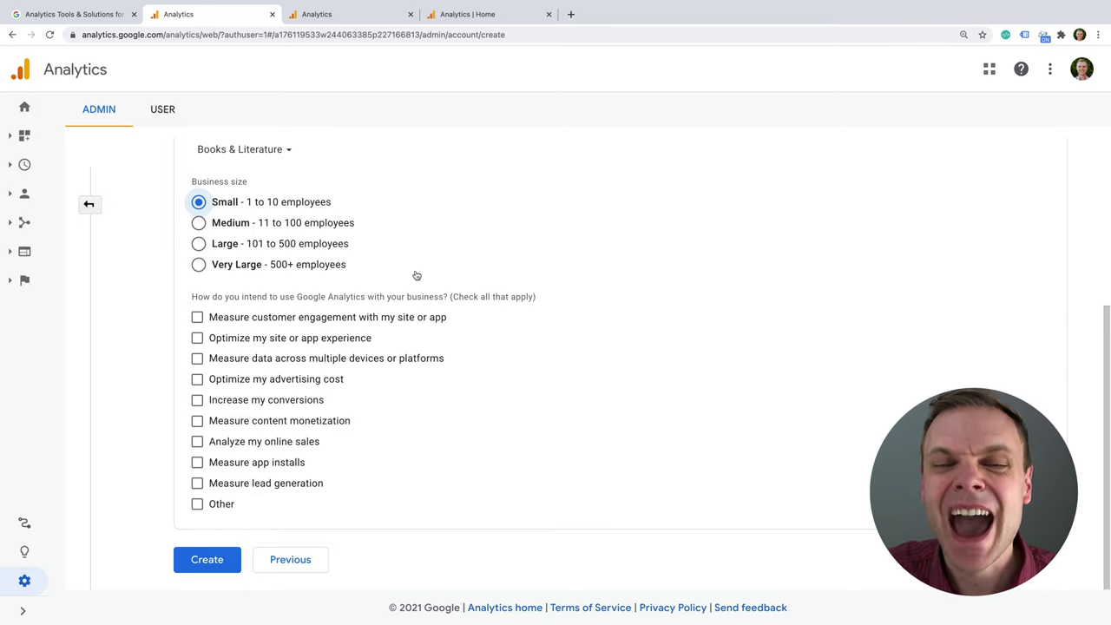
Step: Submit the new account for creation, set the terms of service country to Australia, and accept the terms
left_click(223, 560)
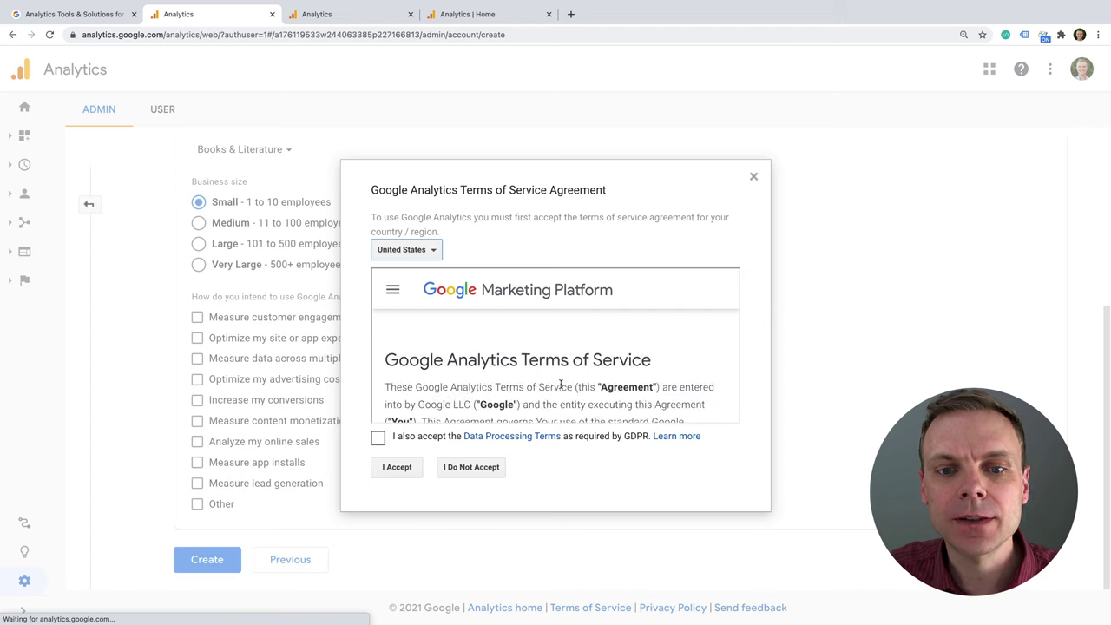
left_click(408, 249)
type("au")
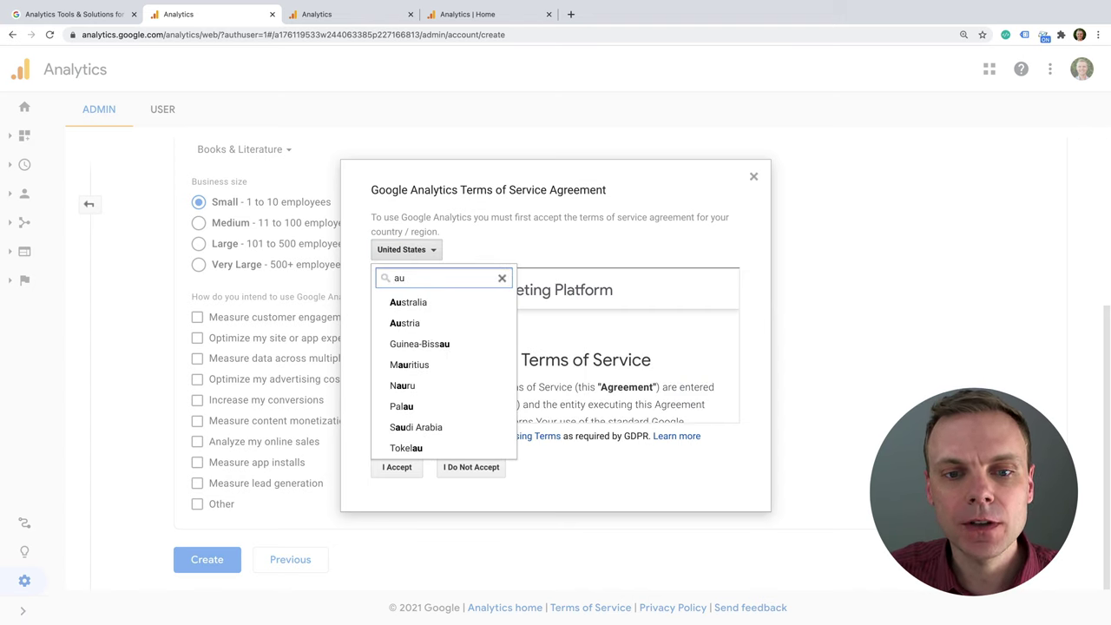
left_click(429, 302)
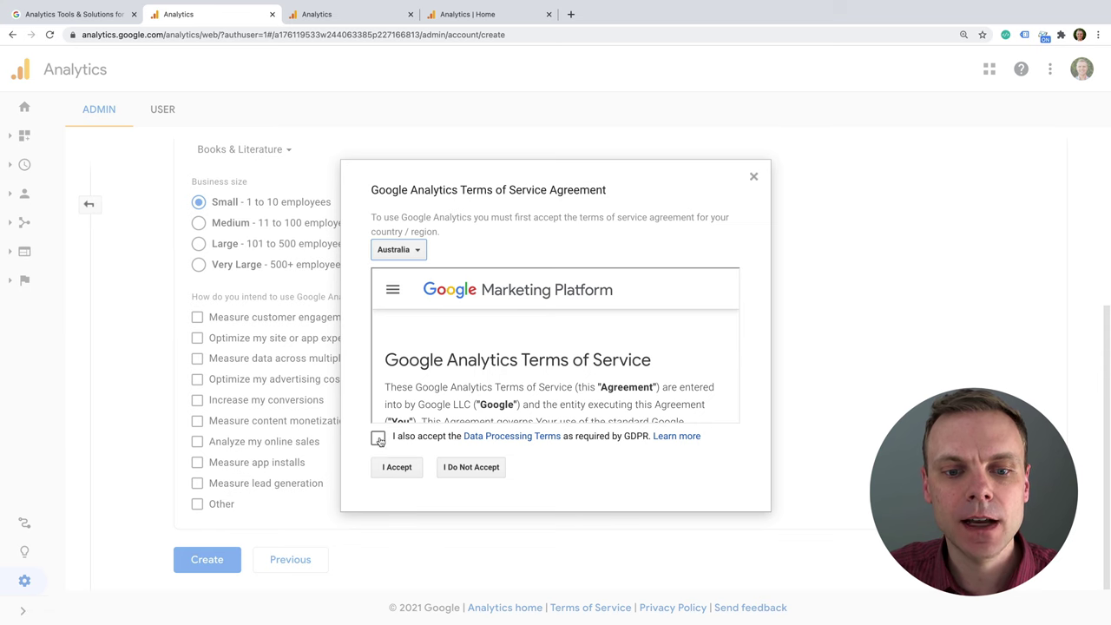
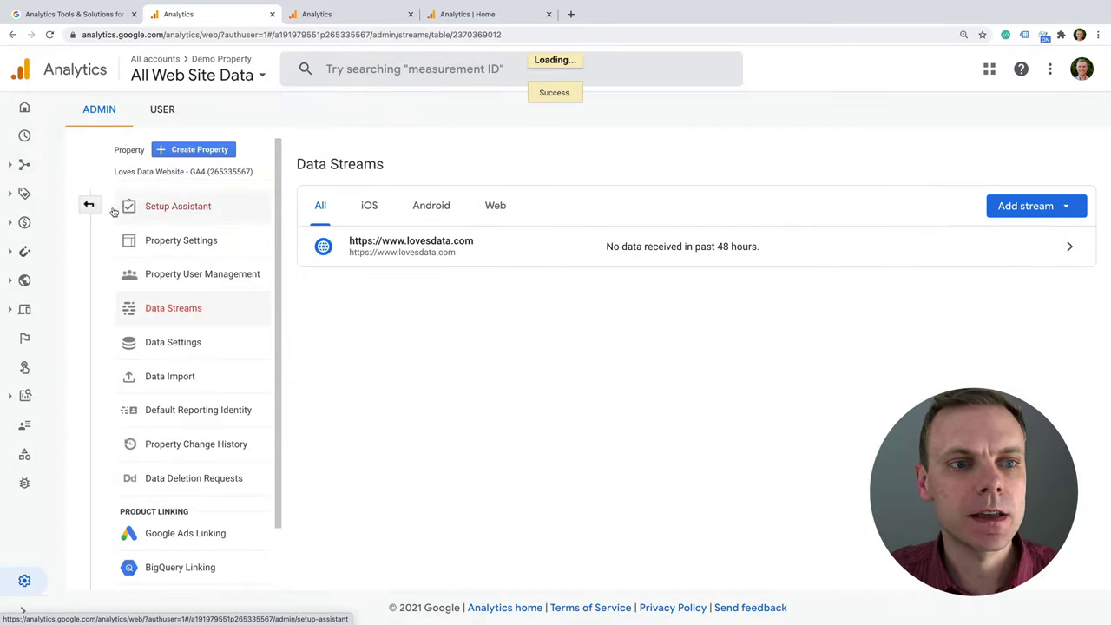
Step: Return to the full admin overview and look at the list of properties in the Loves Data account
left_click(88, 205)
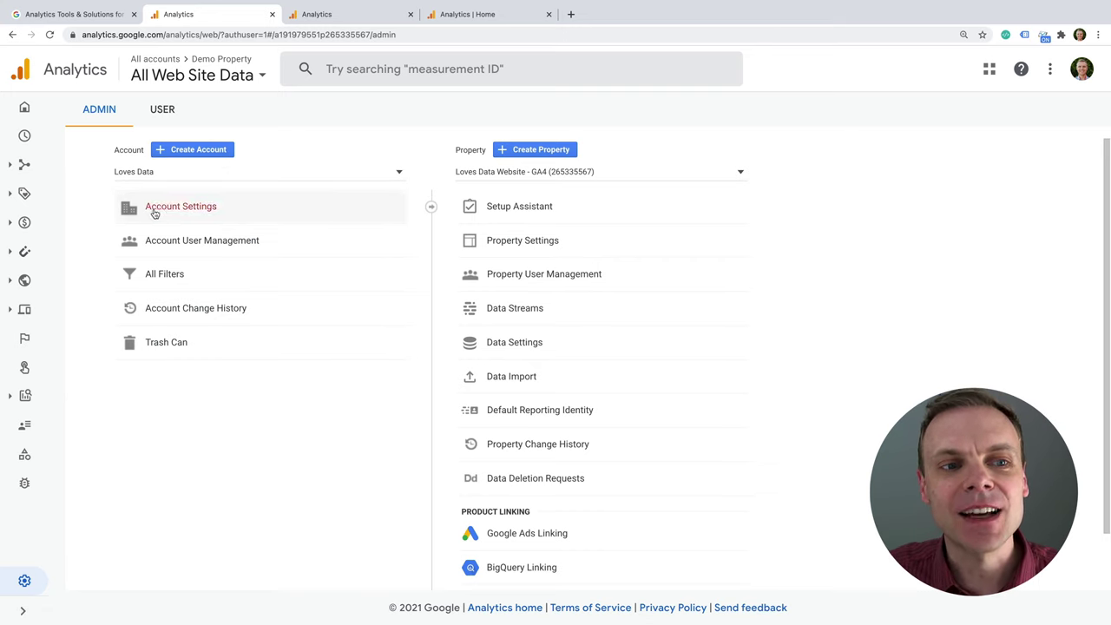
left_click(552, 174)
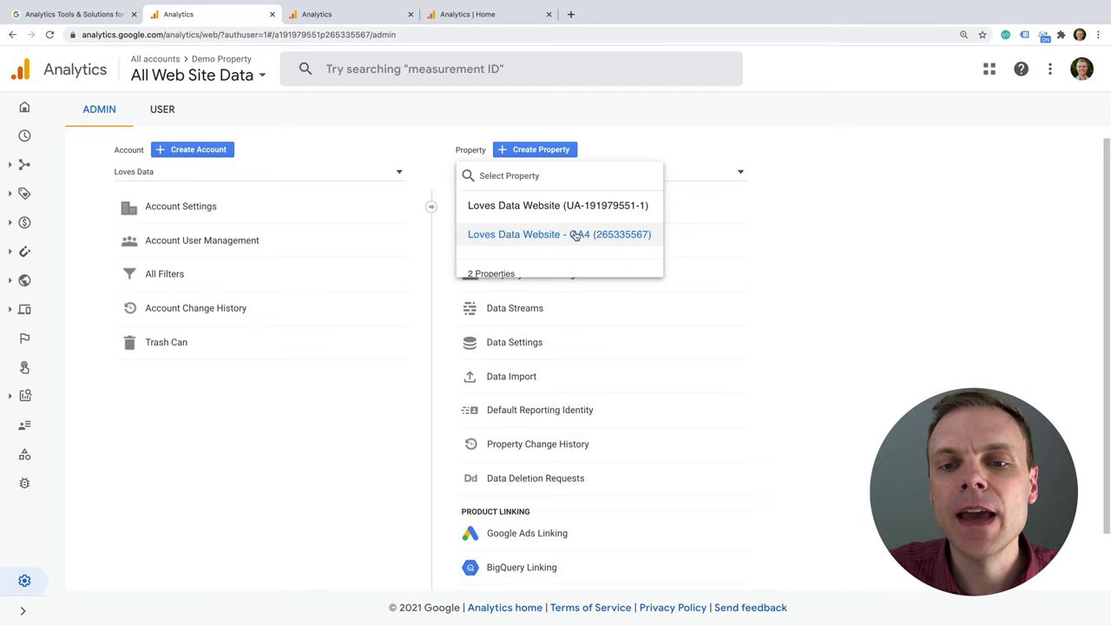
left_click(730, 153)
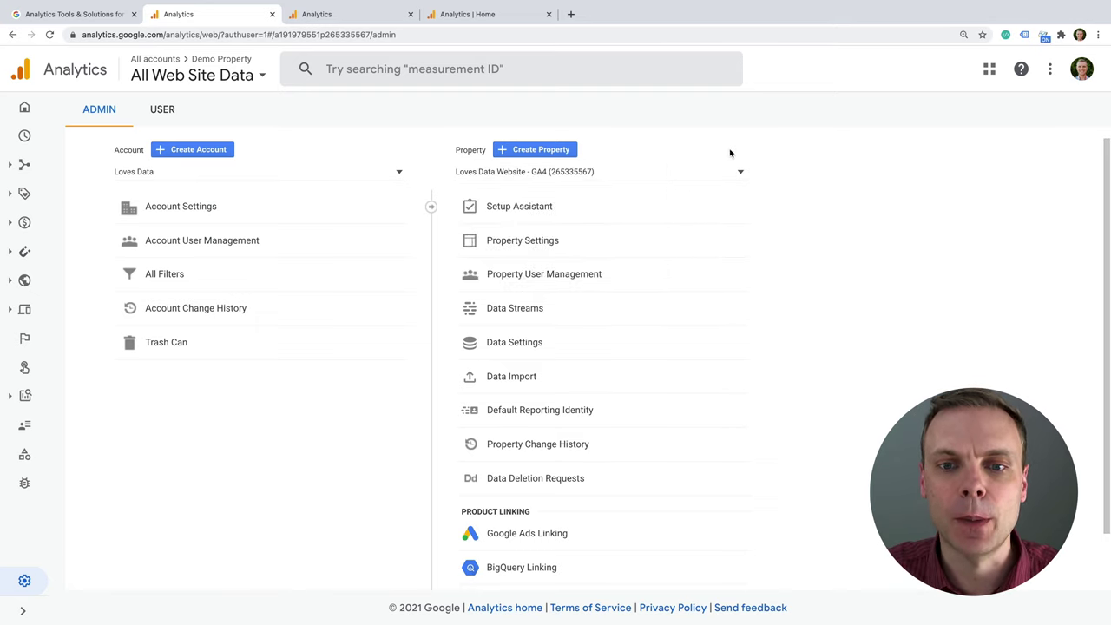
left_click(553, 311)
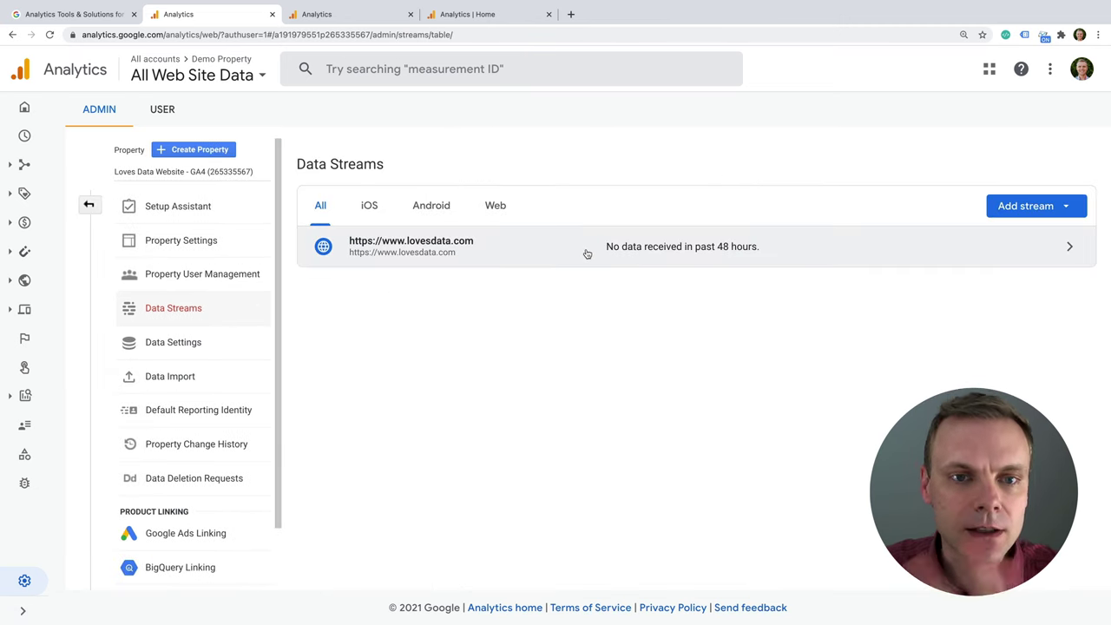
left_click(587, 254)
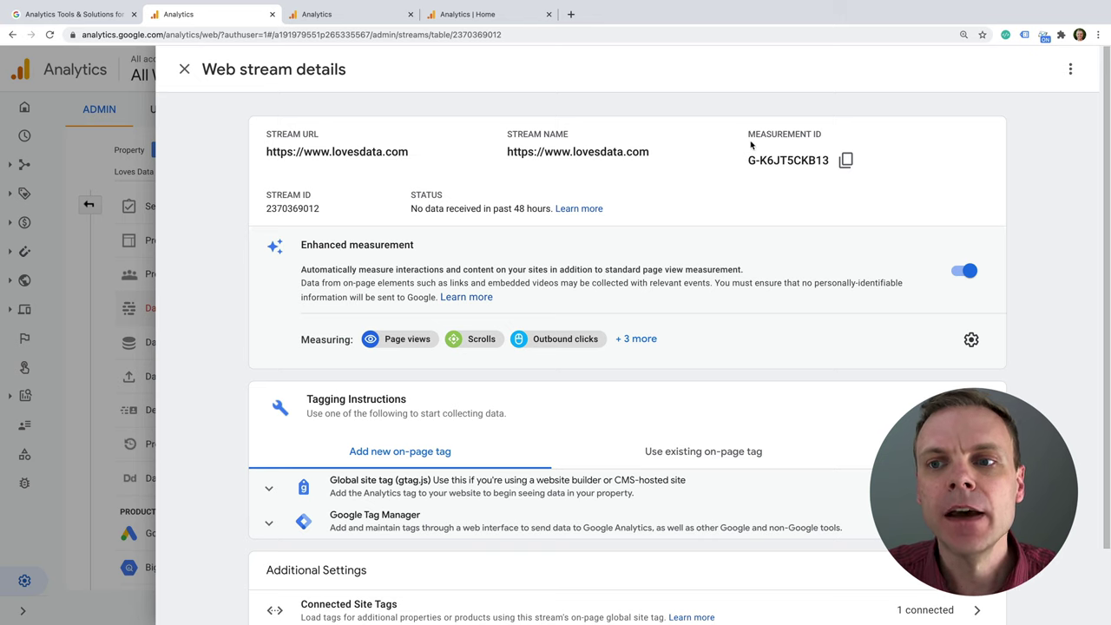
left_click_drag(748, 159, 830, 160)
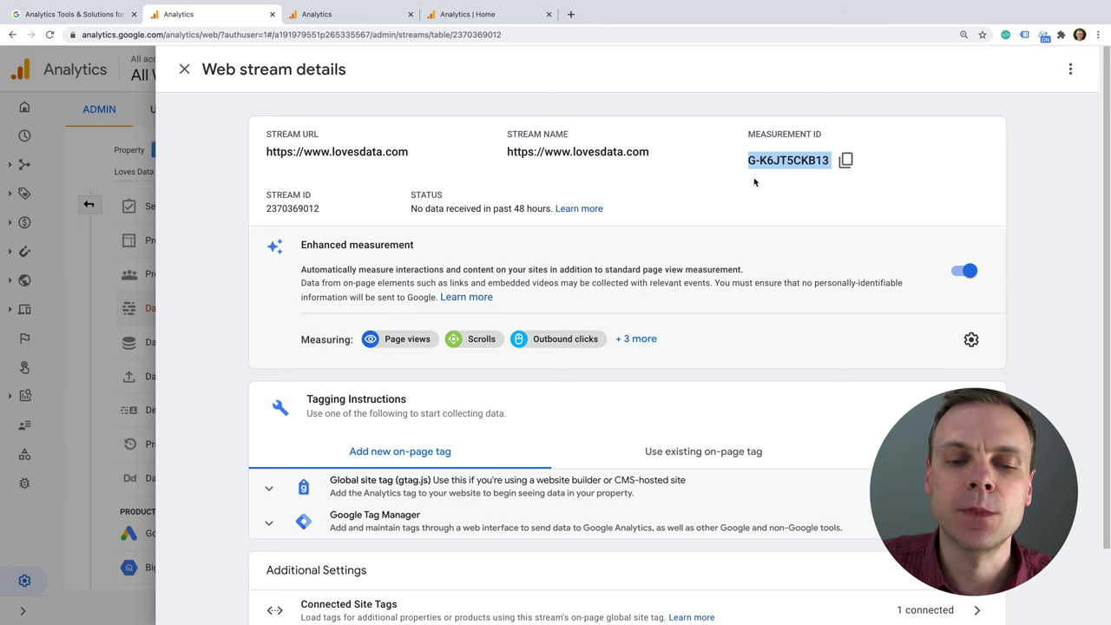
scroll(736, 183, "down", 1)
scroll(735, 183, "down", 1)
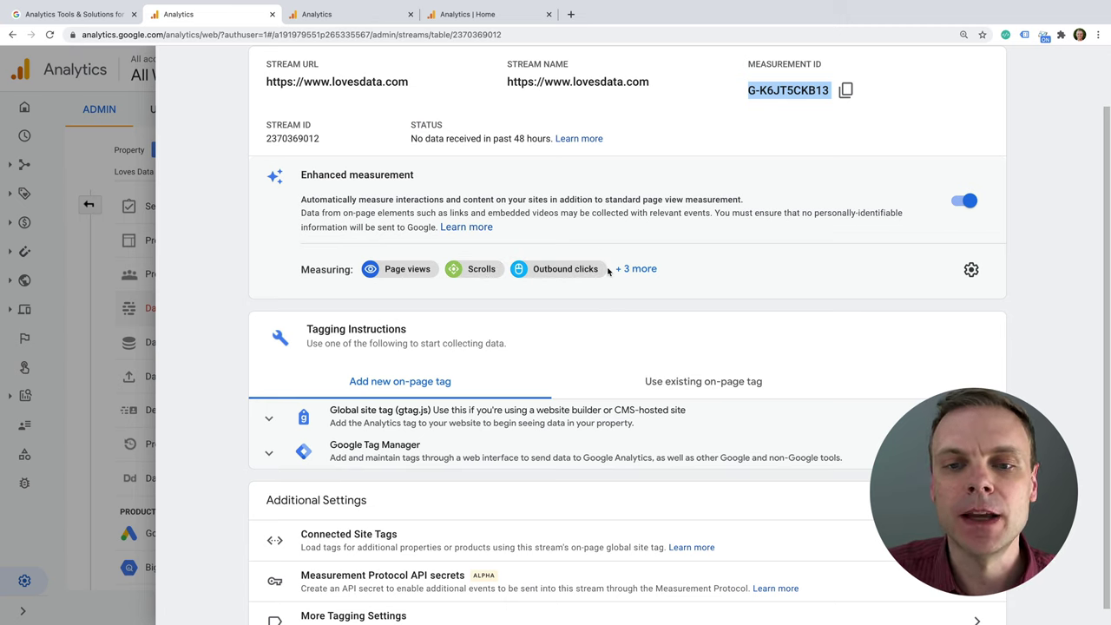
scroll(608, 272, "down", 1)
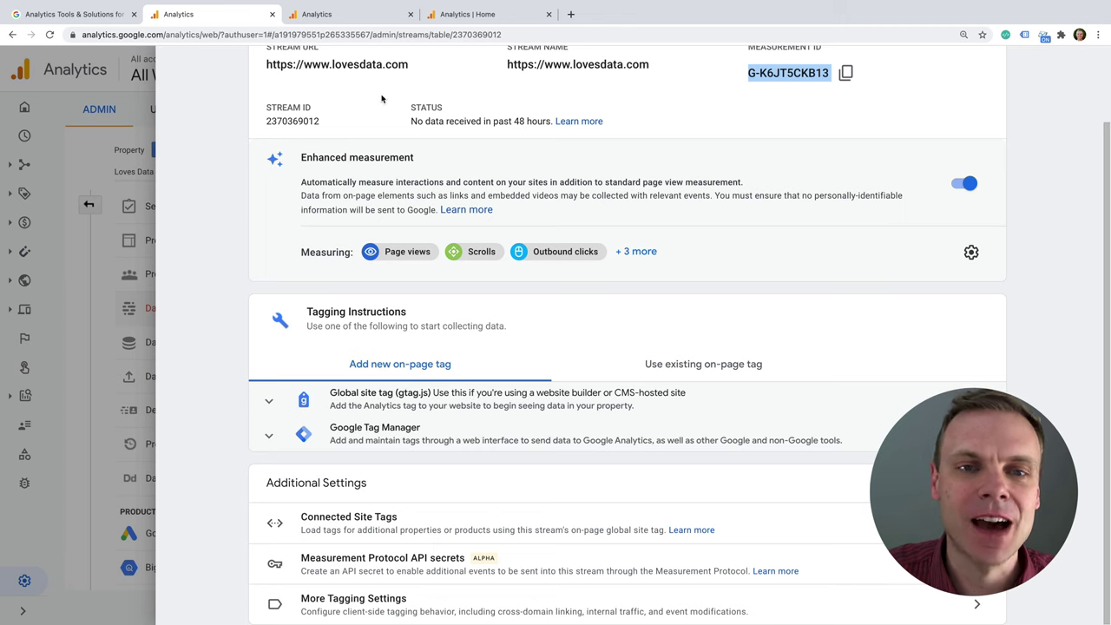
Step: Switch to the browser tab with the demo account and look through its available accounts, properties and views
left_click(366, 19)
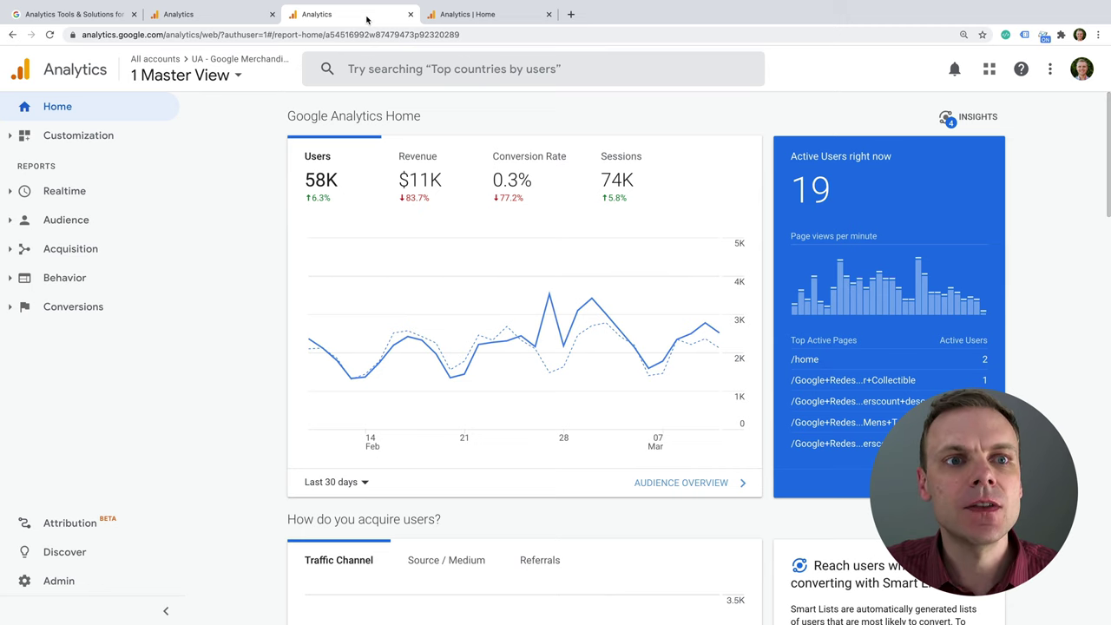
left_click(200, 76)
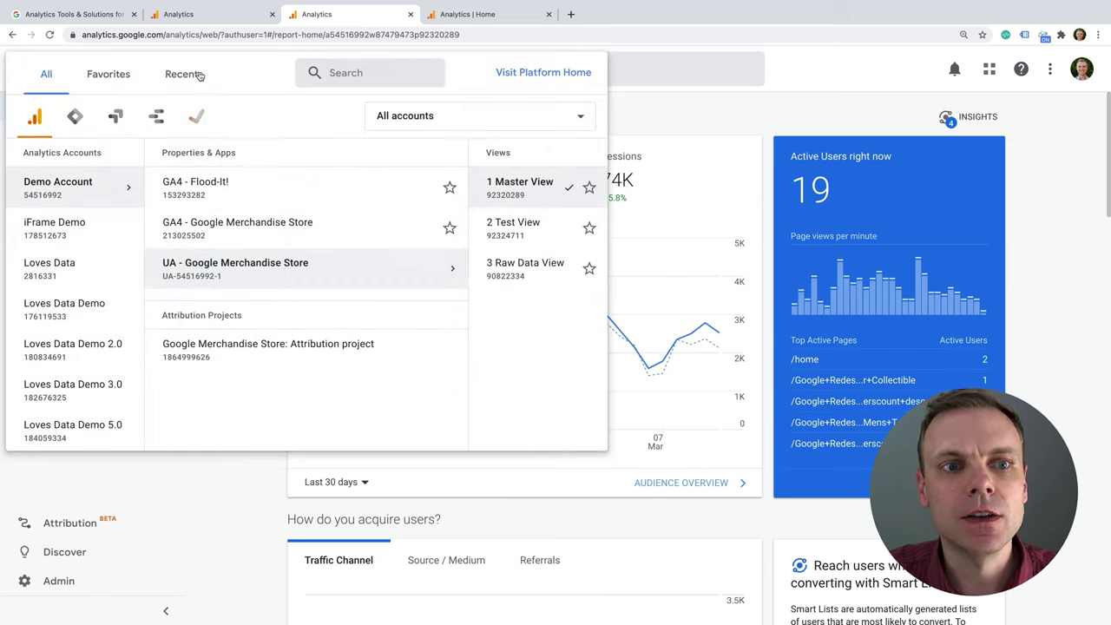
mouse_move(82, 190)
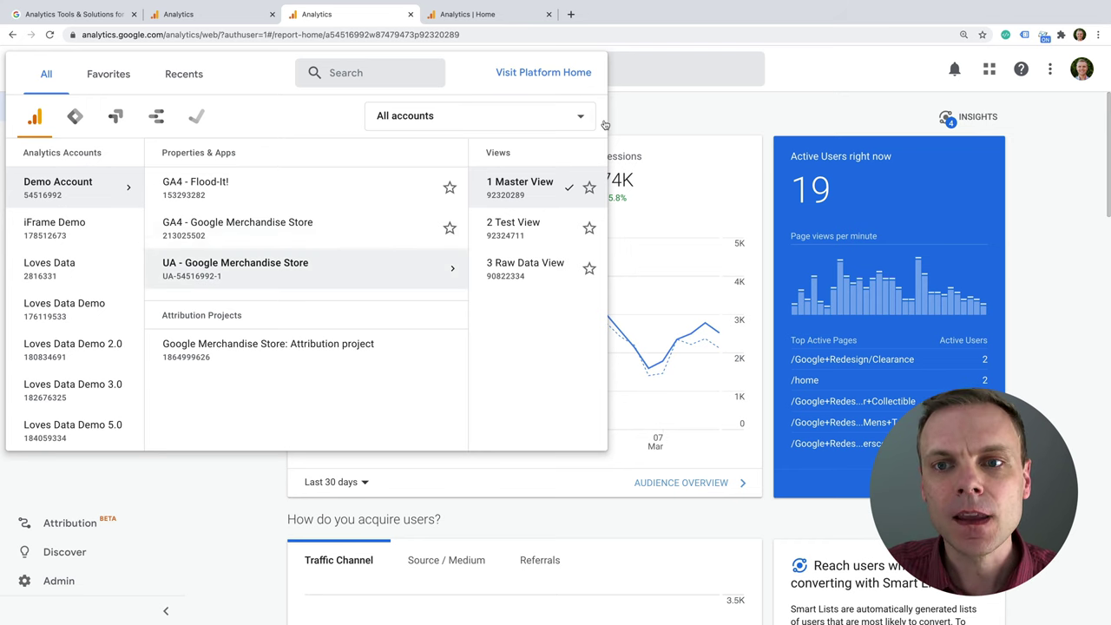
key("Escape")
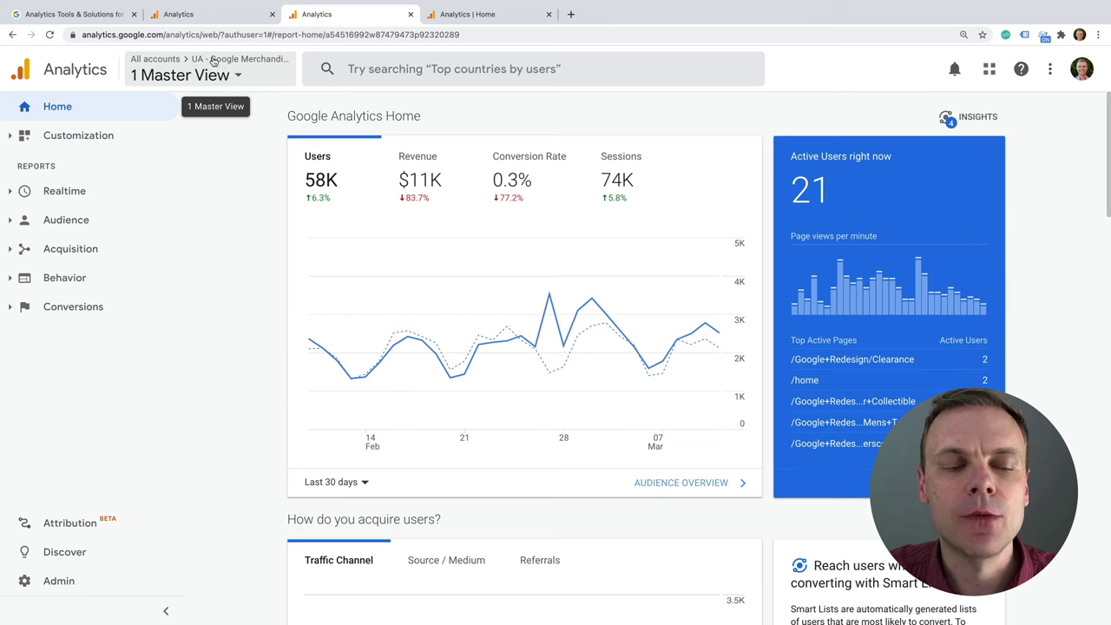
Step: Choose the 1 Master View of the UA - Google Merchandise Store property in the Demo Account
left_click(232, 77)
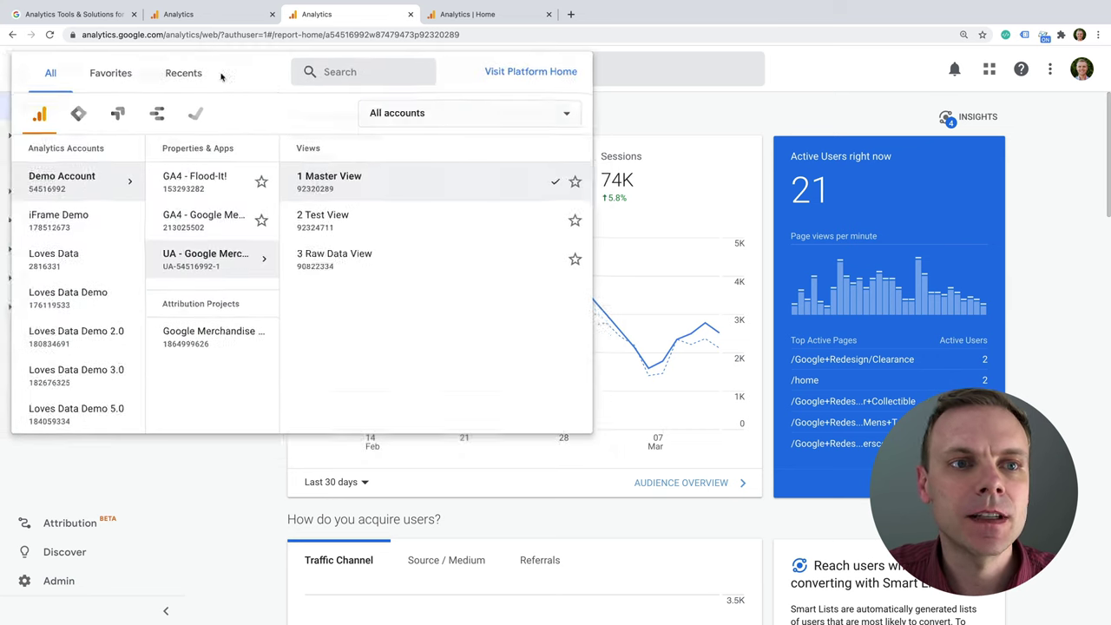
left_click(213, 74)
left_click(209, 73)
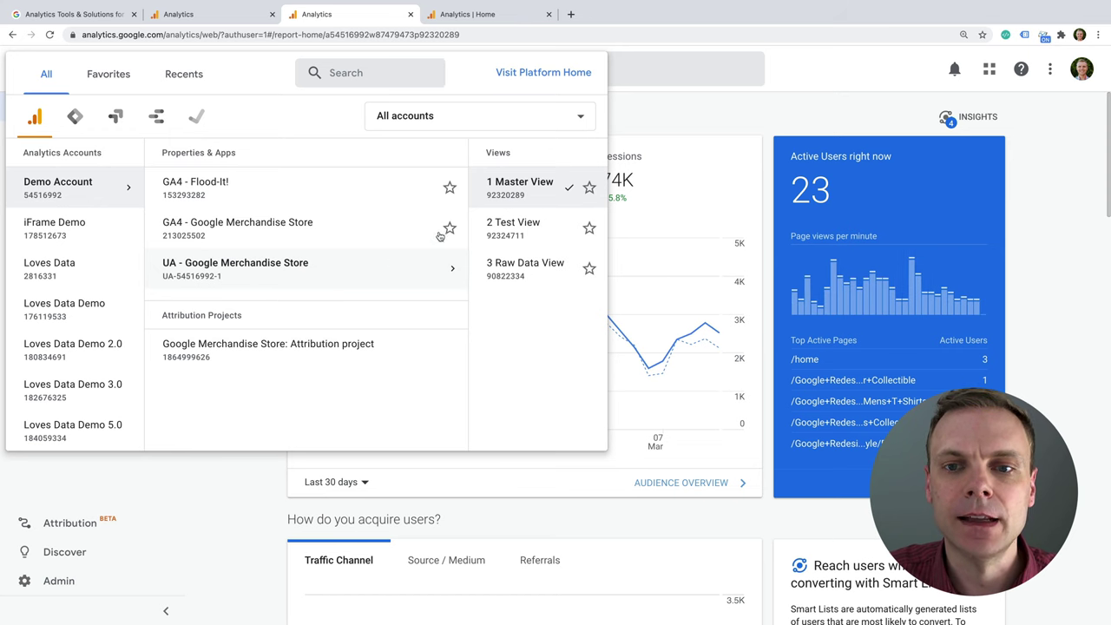
left_click(347, 271)
left_click(520, 186)
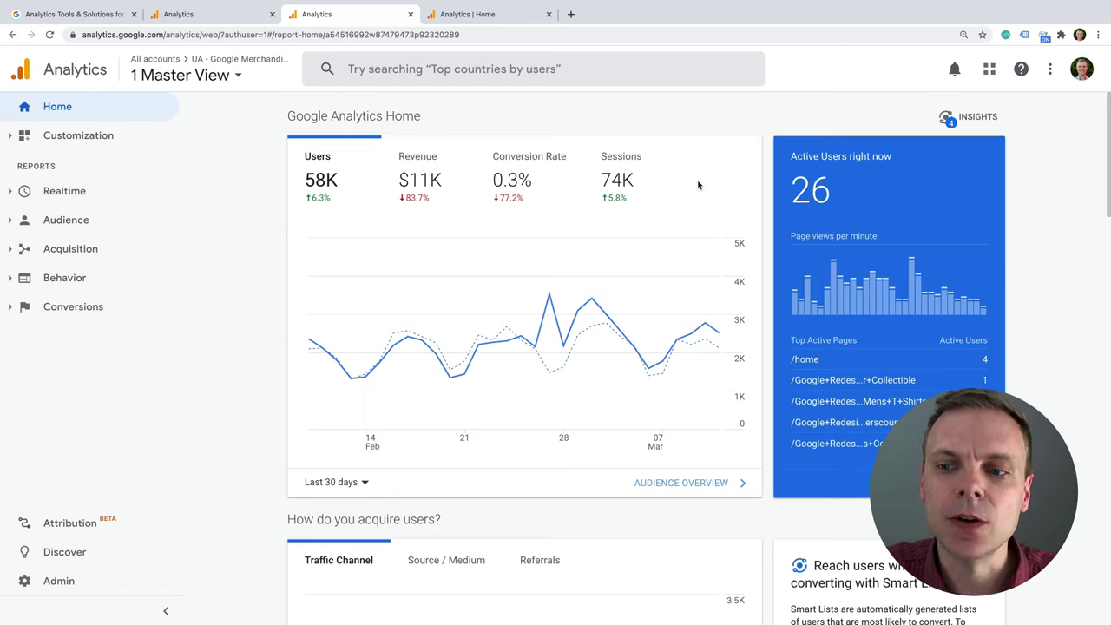
Step: Examine the Home report's active users, plot Revenue in the overview chart, and review how users are acquired by traffic channel
mouse_move(890, 302)
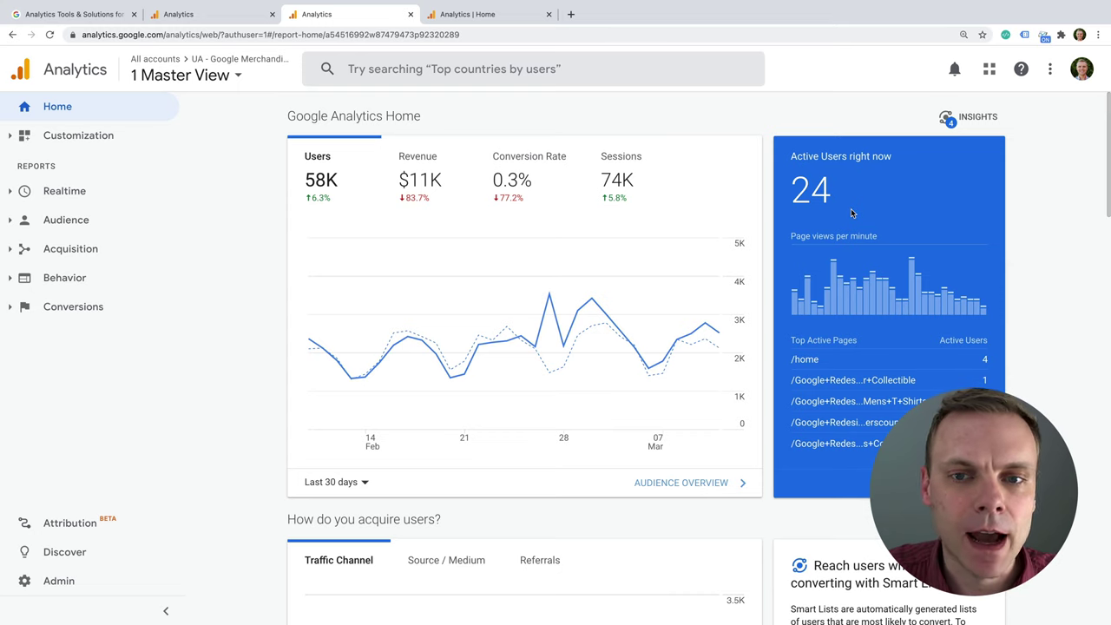
mouse_move(605, 303)
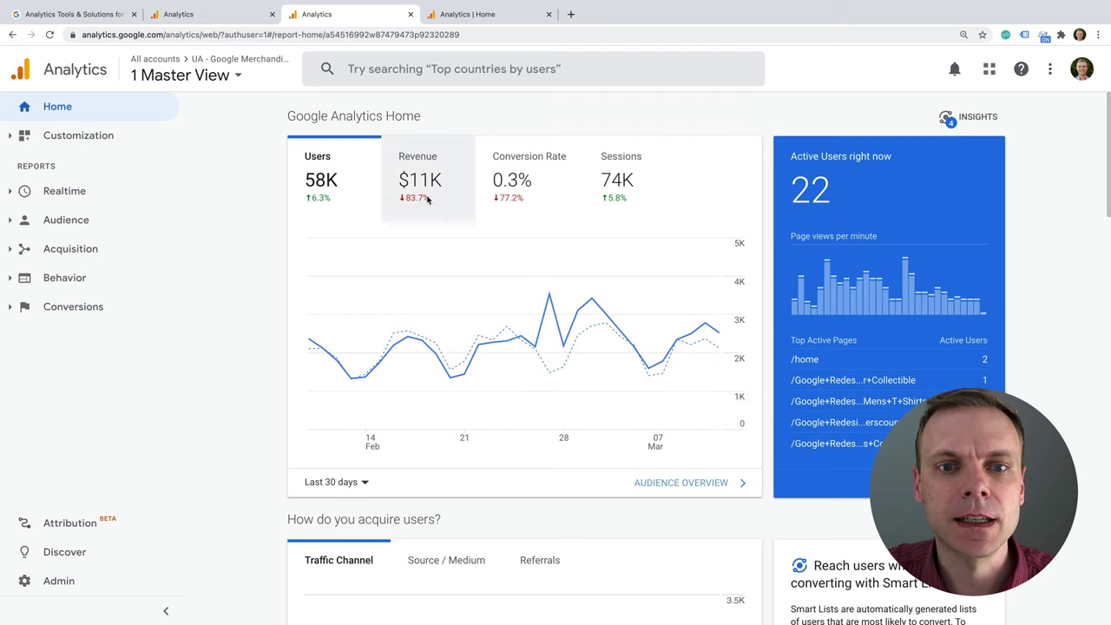
left_click(419, 161)
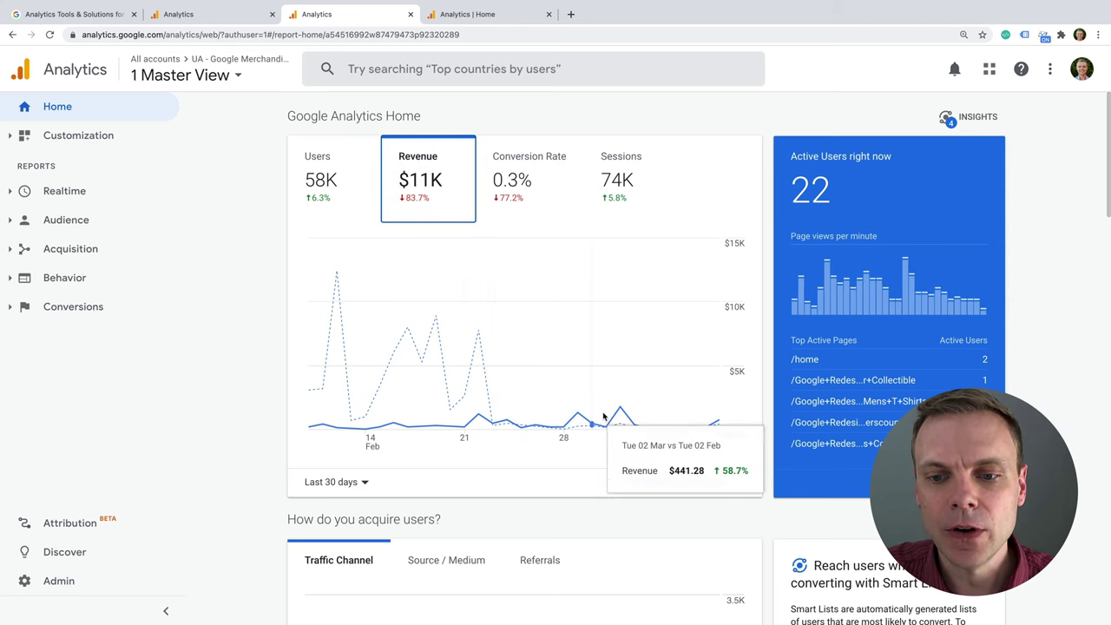
scroll(540, 390, "down", 1)
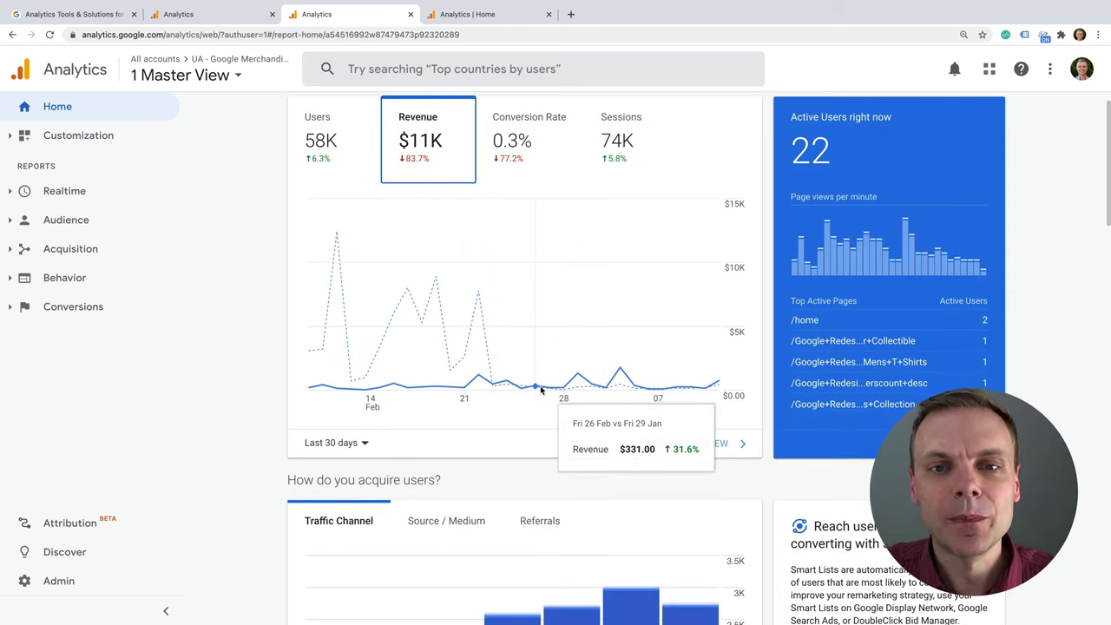
scroll(541, 391, "down", 5)
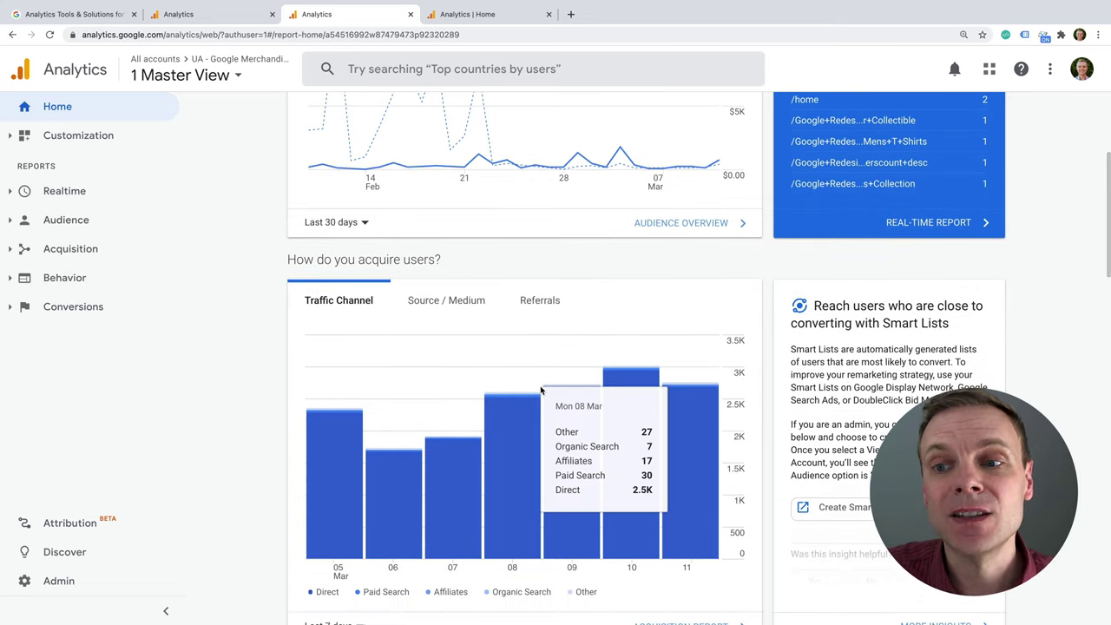
scroll(541, 391, "down", 2)
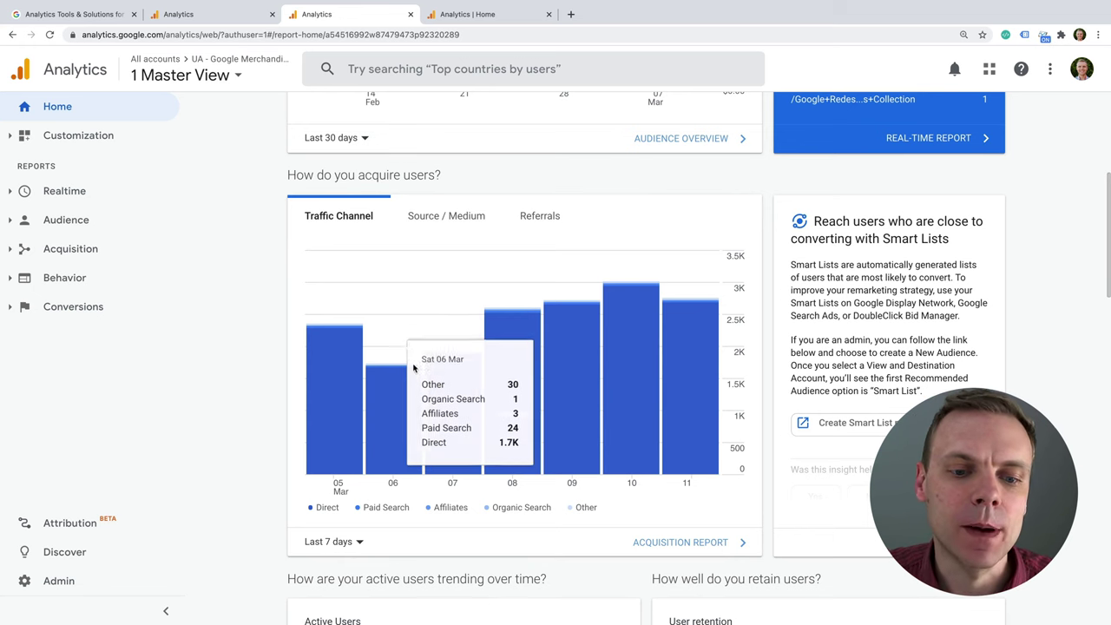
scroll(372, 446, "down", 1)
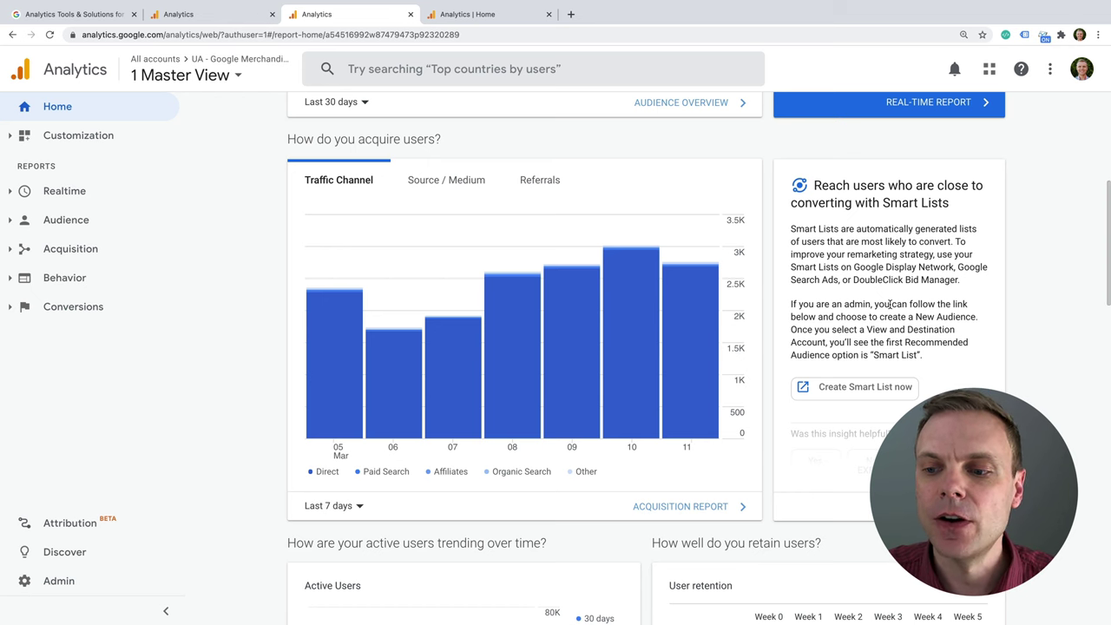
Step: Open the Smart Lists insight in Analytics Intelligence and examine the Home cards on time of day, countries, devices and pages
left_click(899, 223)
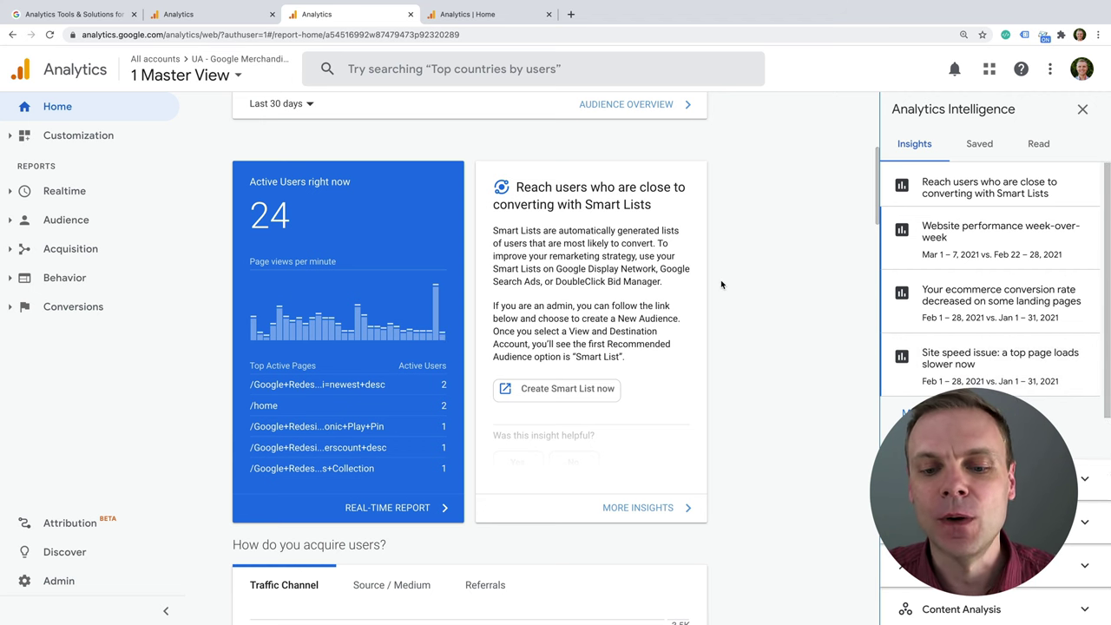
scroll(720, 281, "down", 10)
scroll(583, 256, "down", 2)
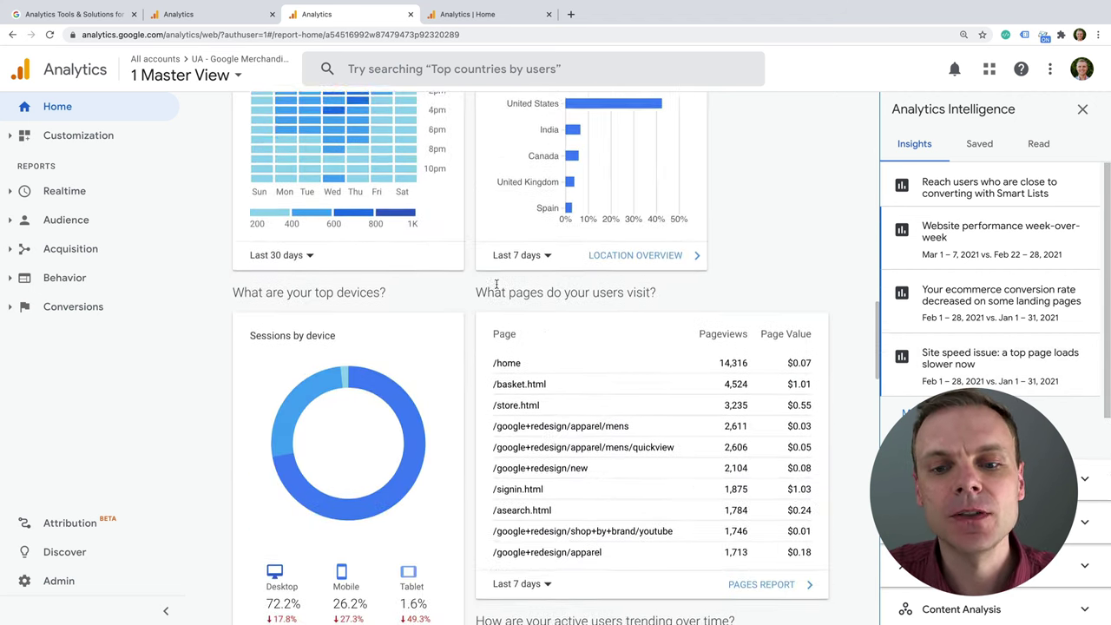
scroll(501, 273, "up", 2)
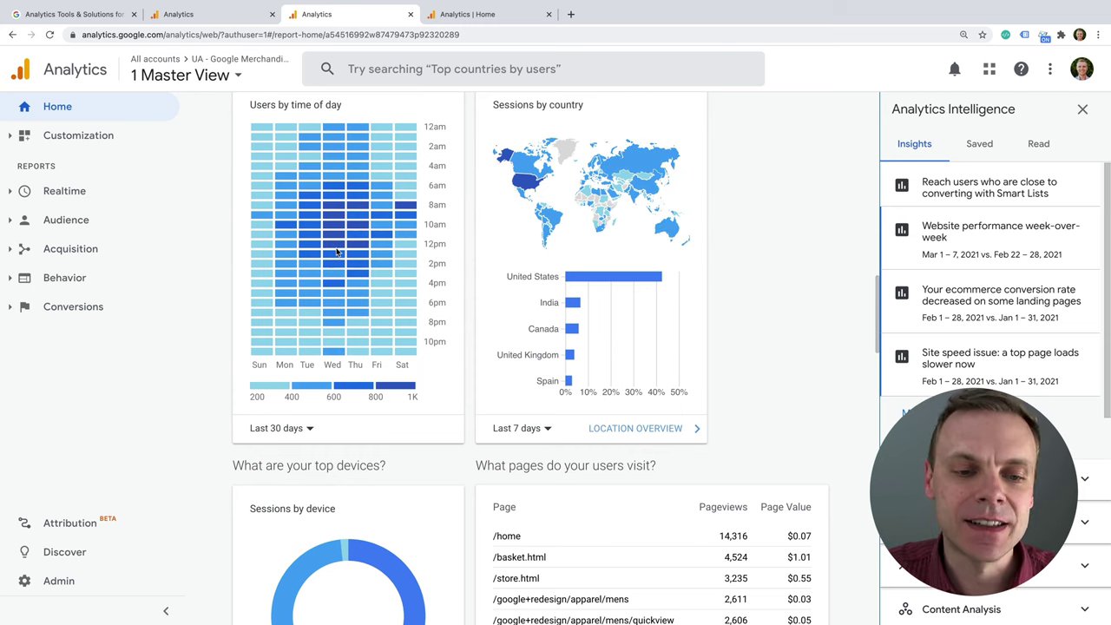
scroll(347, 261, "down", 3)
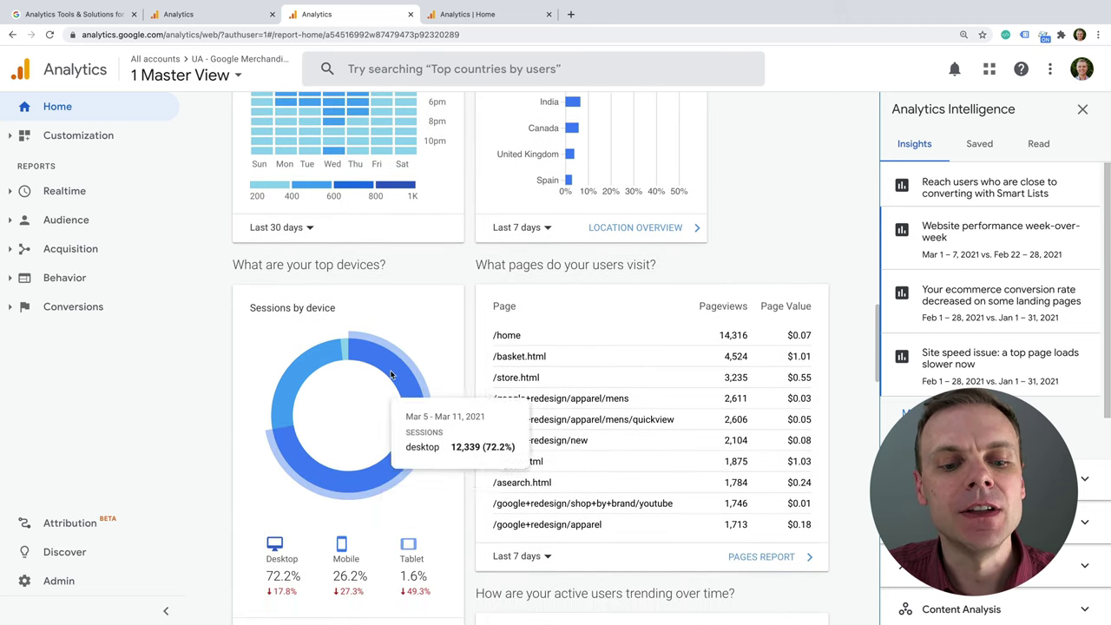
scroll(414, 326, "down", 1)
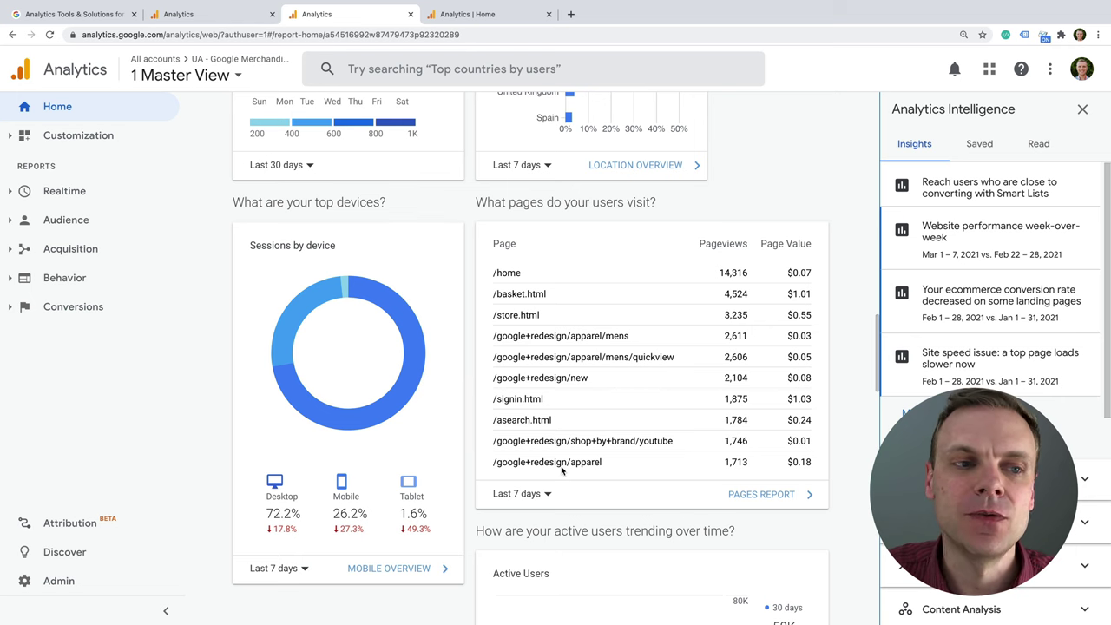
scroll(417, 257, "up", 6)
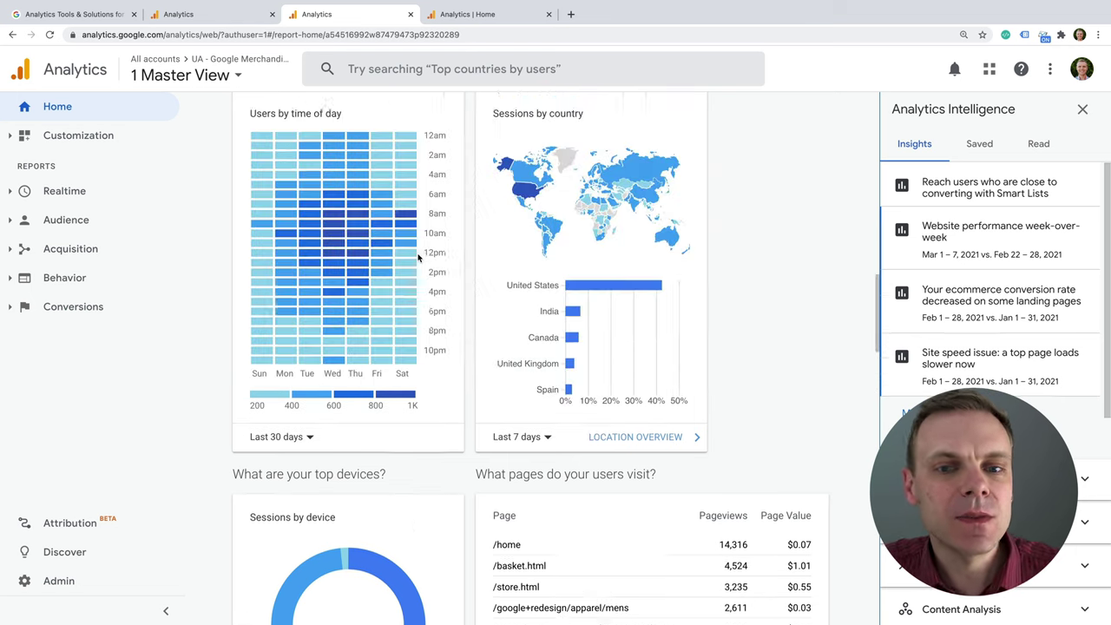
Step: Open the Realtime Overview report for the Google Merchandise Store's master view
scroll(417, 257, "up", 5)
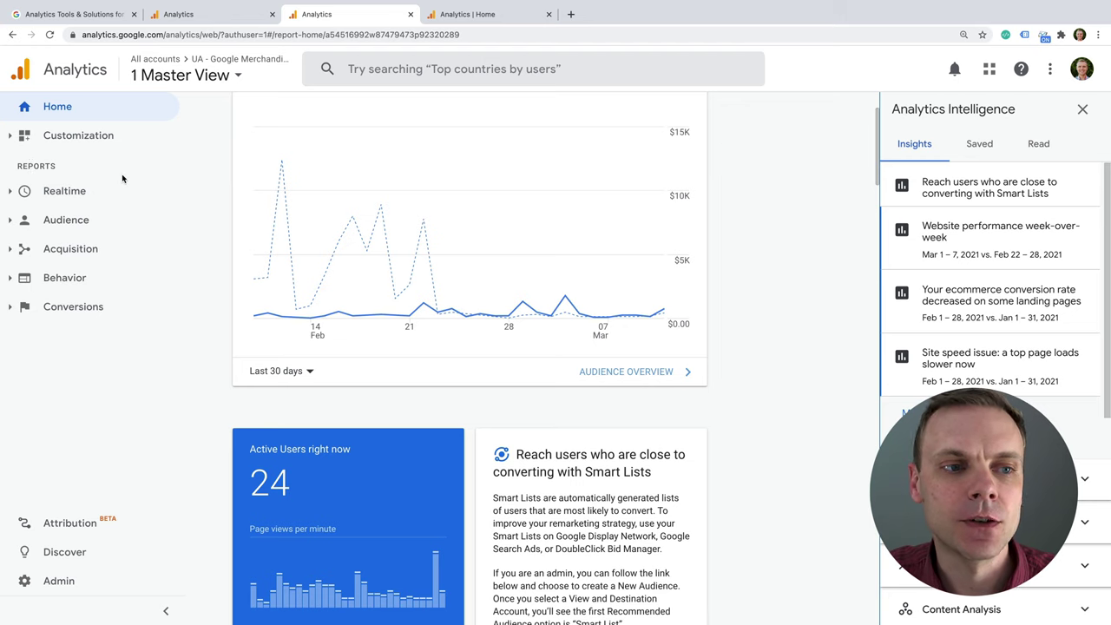
left_click(154, 199)
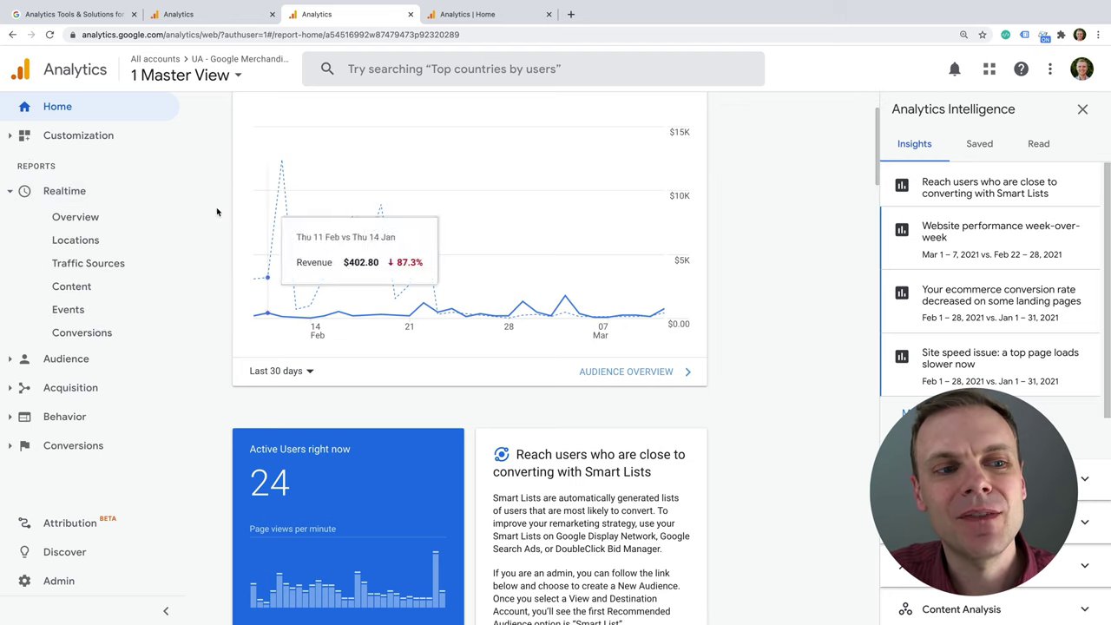
left_click(106, 221)
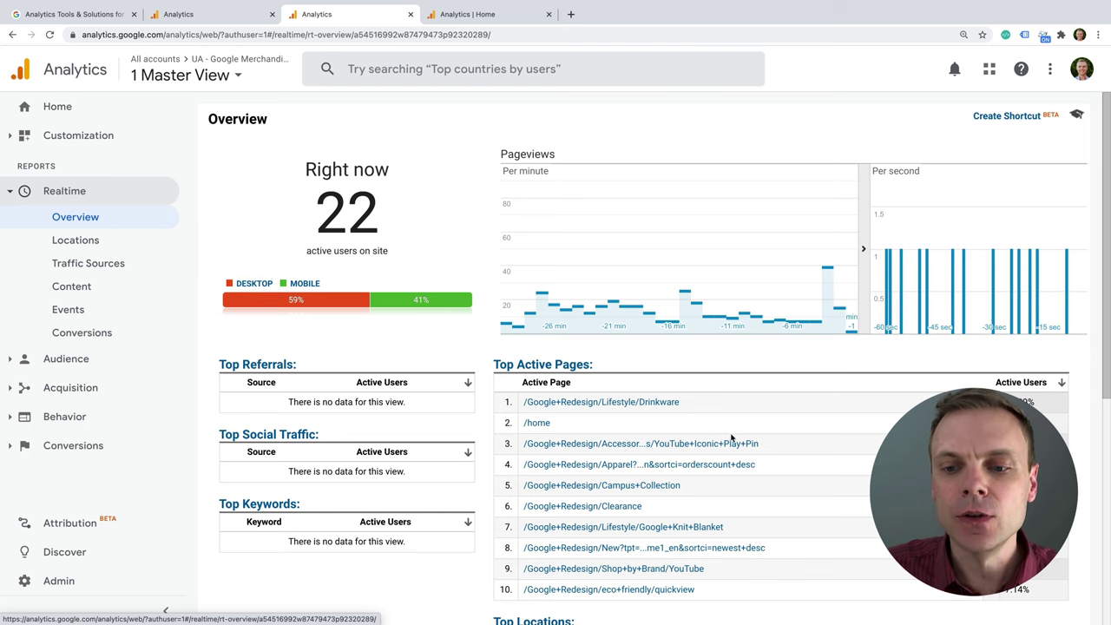
Step: Review the Realtime overview's active pages and open the Realtime Content report to see the pages being viewed
scroll(725, 410, "down", 1)
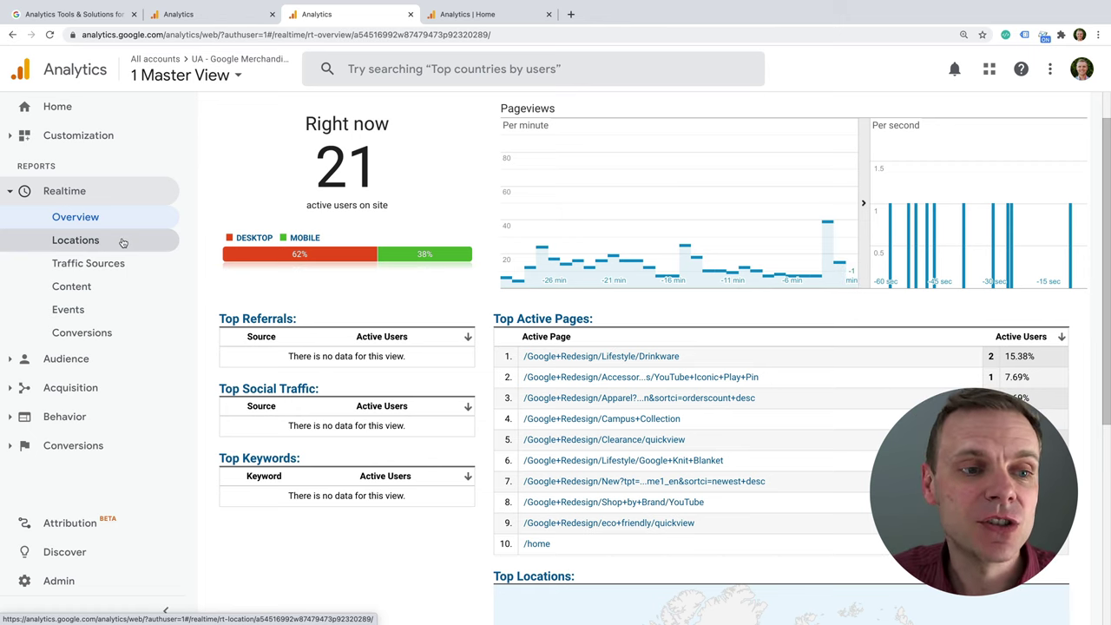
left_click(103, 288)
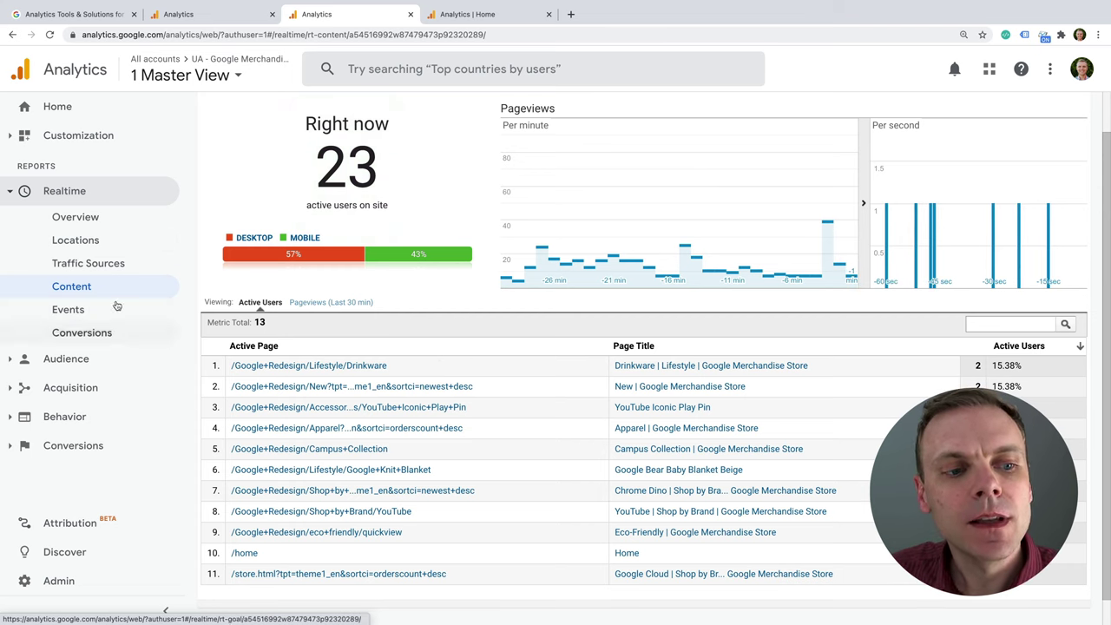
left_click(78, 191)
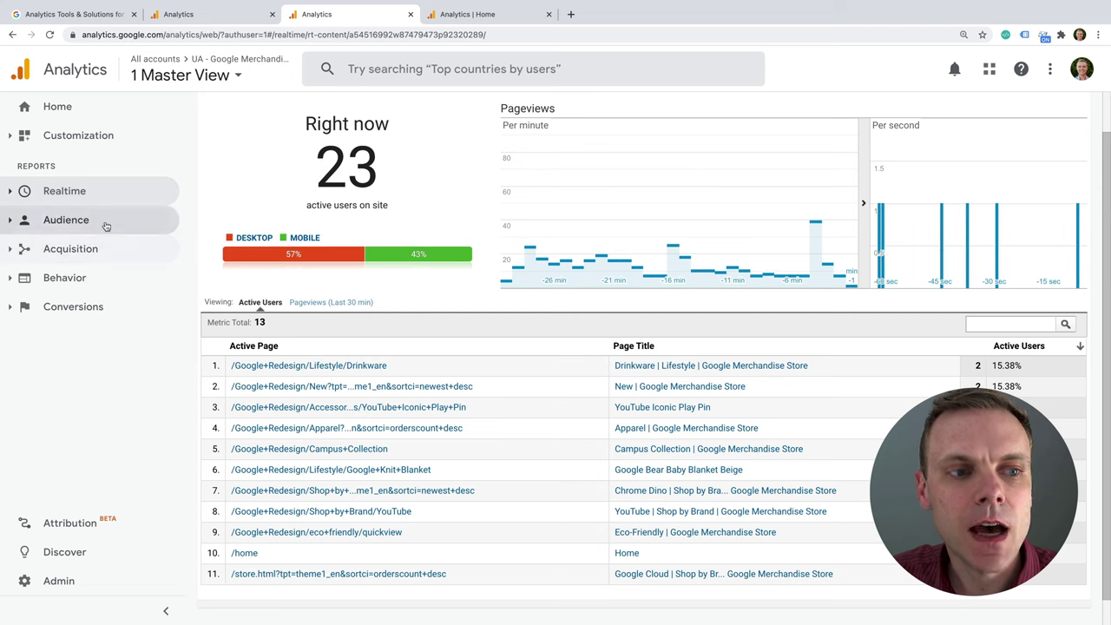
Step: Browse the available Audience reports and open the Audience Overview report
left_click(147, 227)
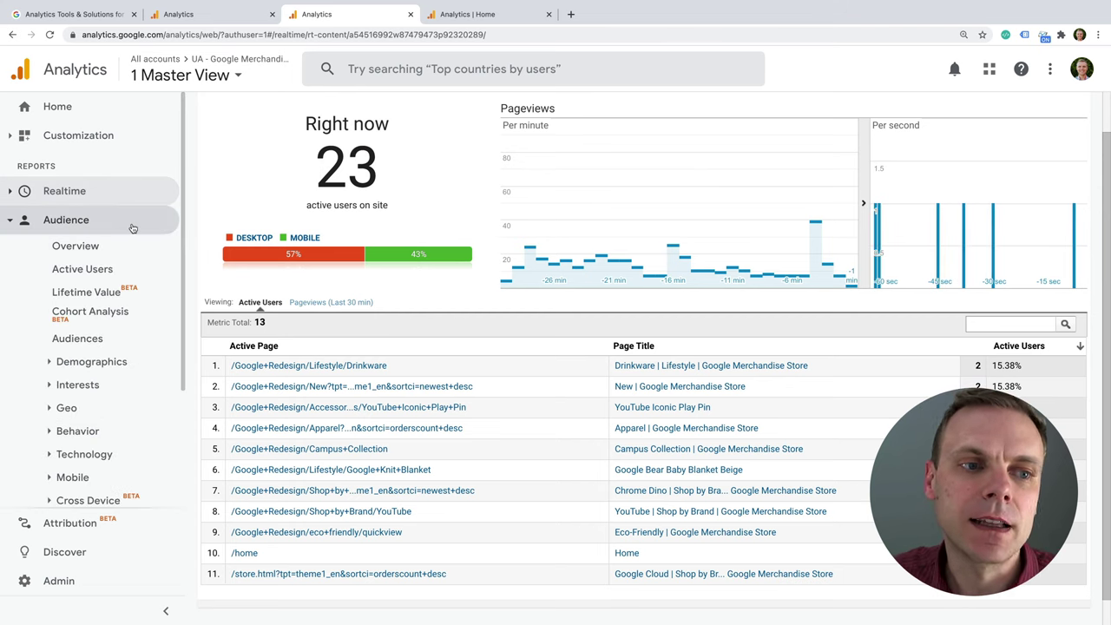
scroll(105, 231, "down", 1)
scroll(105, 230, "down", 3)
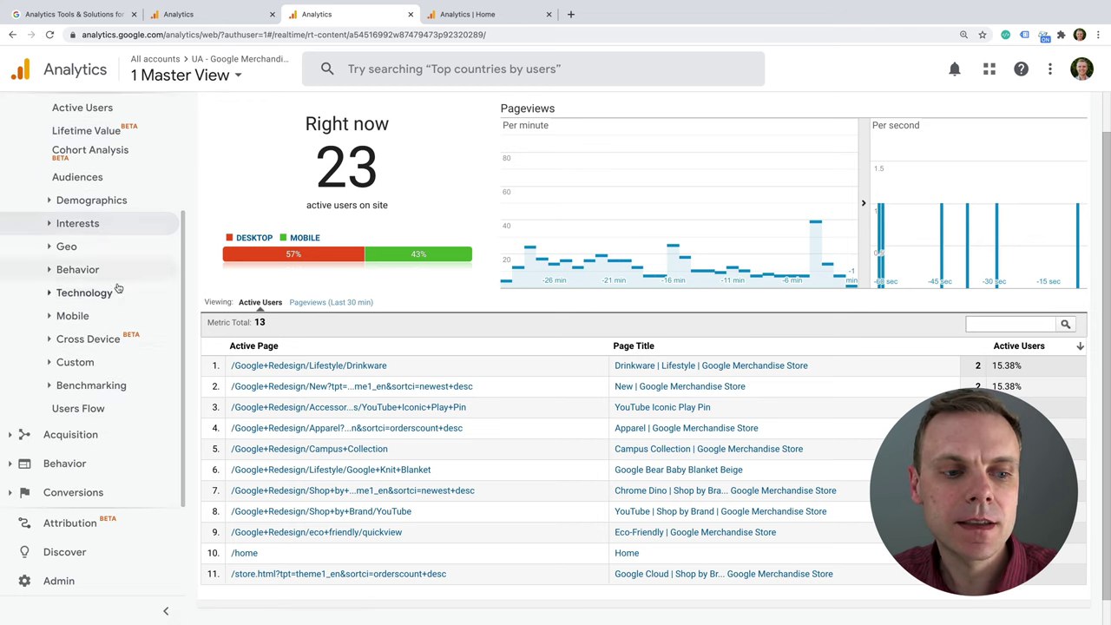
scroll(119, 284, "up", 3)
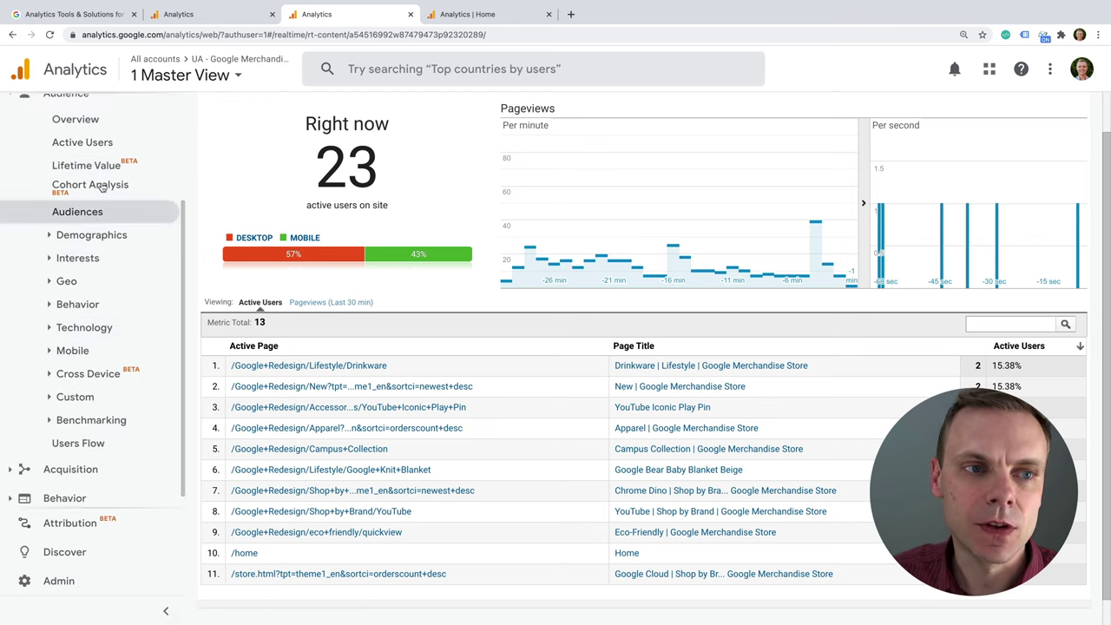
left_click(119, 181)
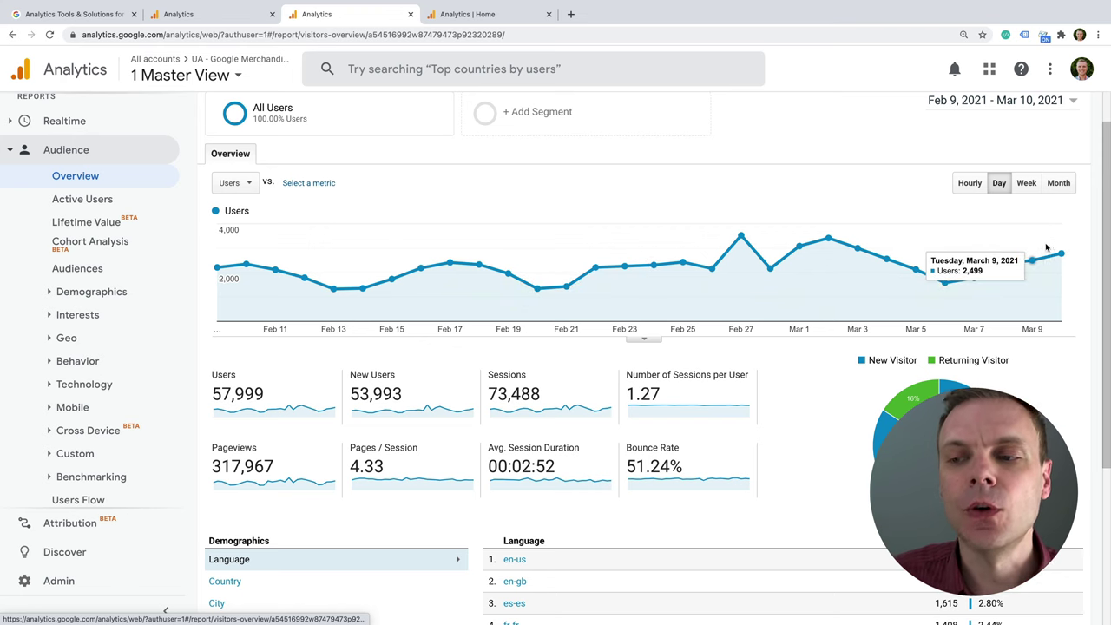
Step: Examine the Audience Overview's users trend, total users, sessions, number of sessions per user and bounce rate
scroll(881, 248, "up", 1)
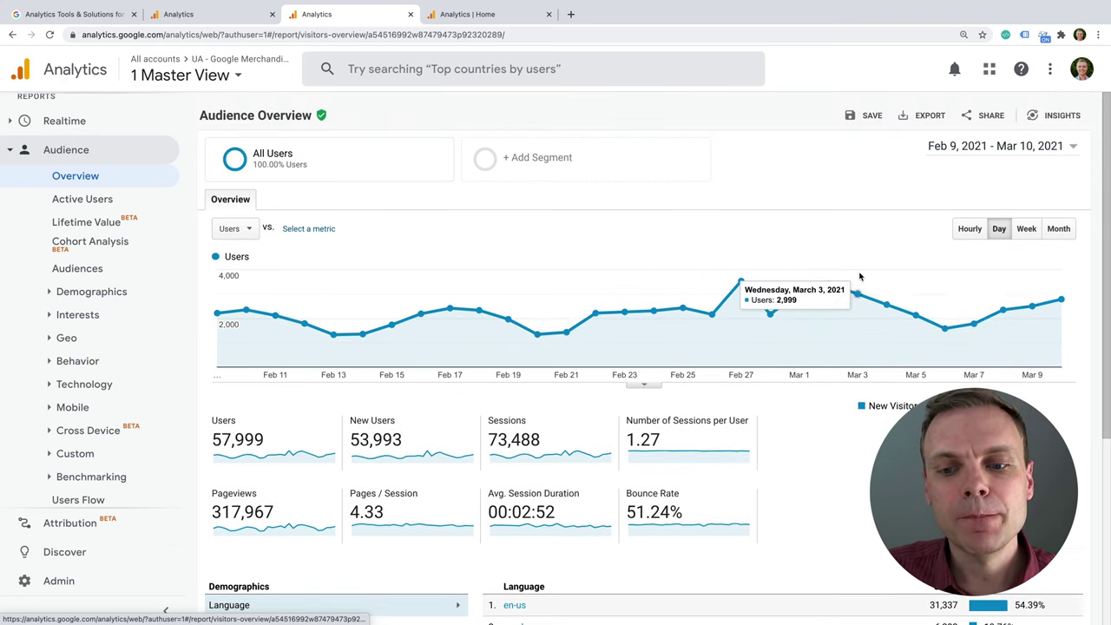
scroll(388, 342, "down", 2)
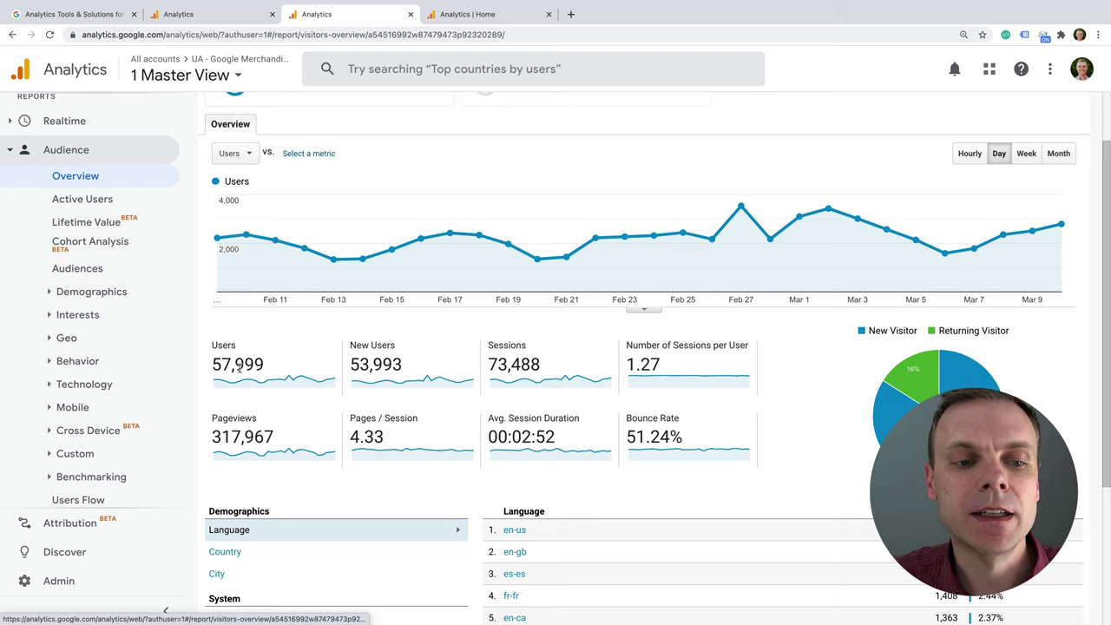
left_click_drag(214, 365, 281, 373)
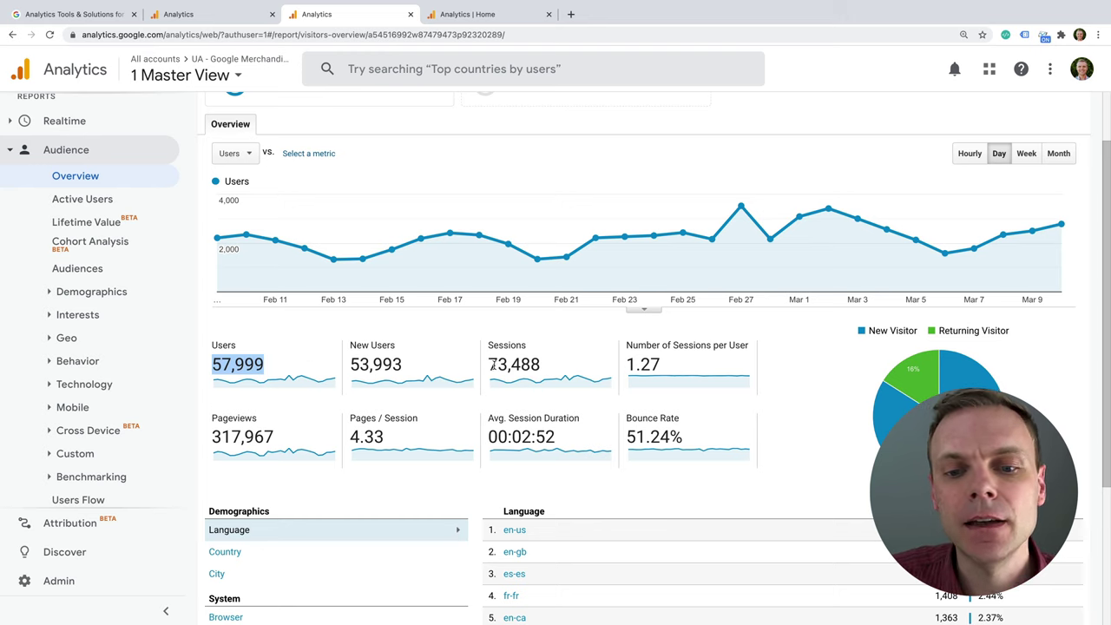
left_click_drag(488, 364, 557, 368)
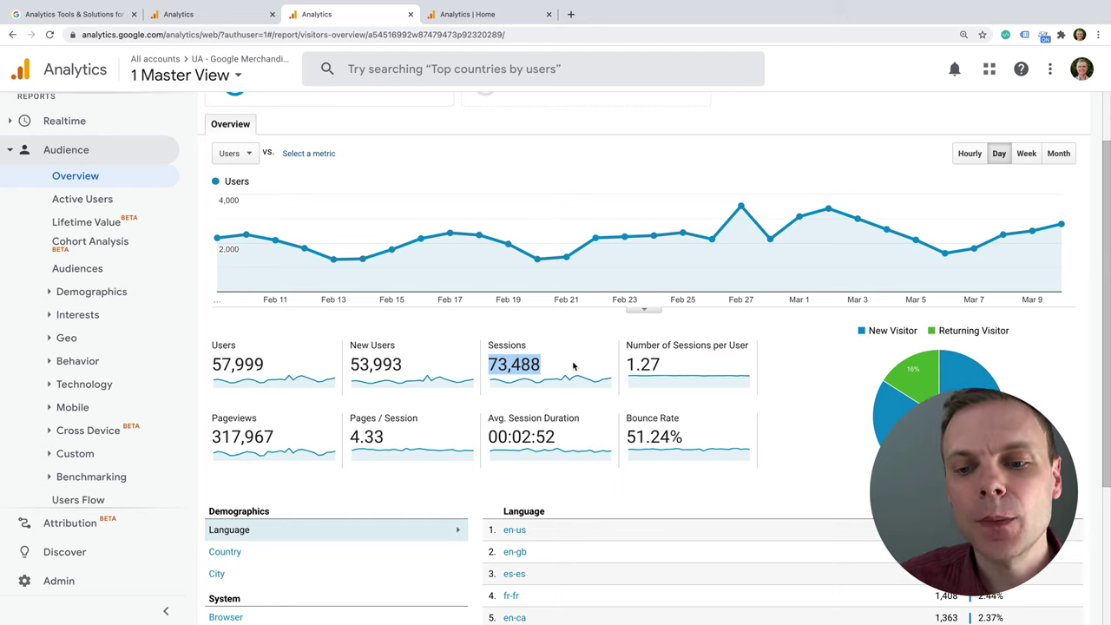
scroll(640, 363, "down", 1)
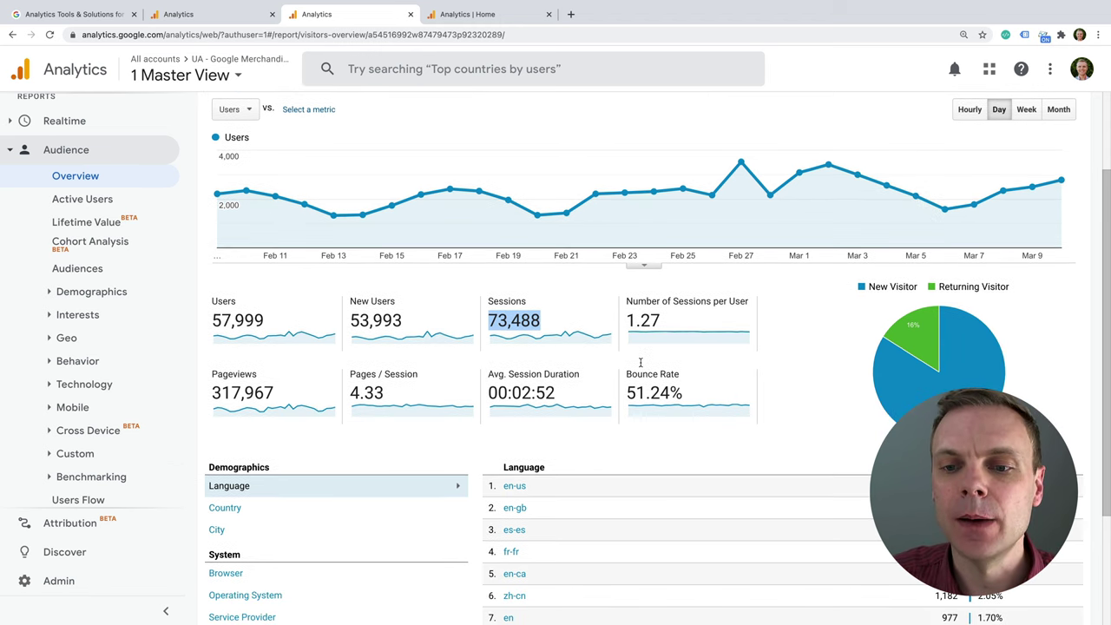
left_click_drag(625, 321, 667, 323)
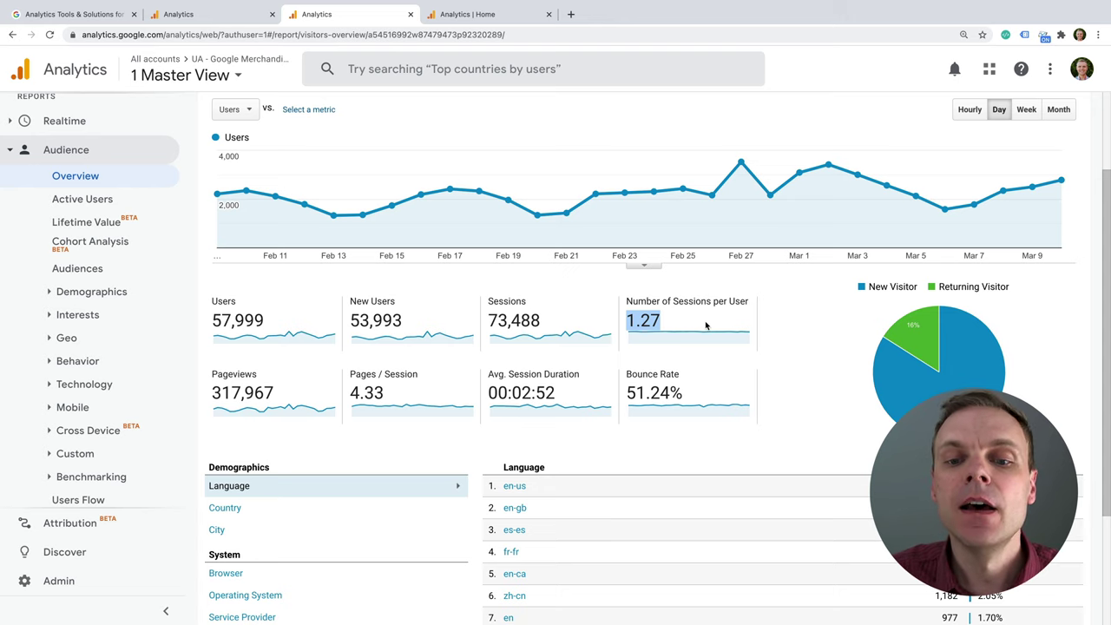
left_click_drag(627, 392, 689, 397)
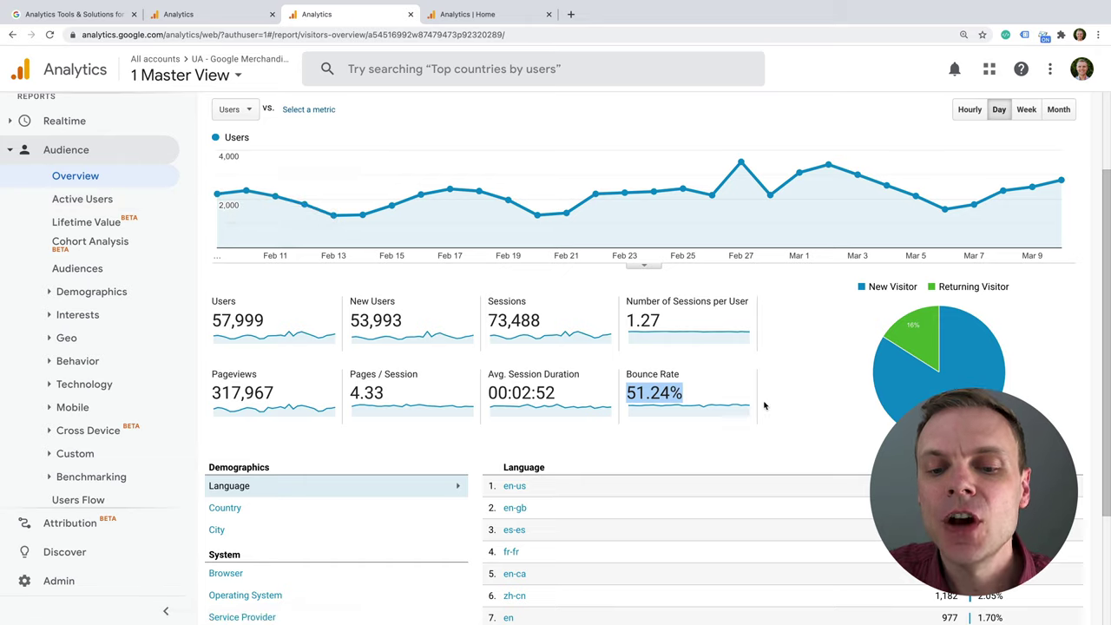
Step: Break down the Audience Overview's users by Country instead of Language in the demographics table
scroll(764, 405, "down", 2)
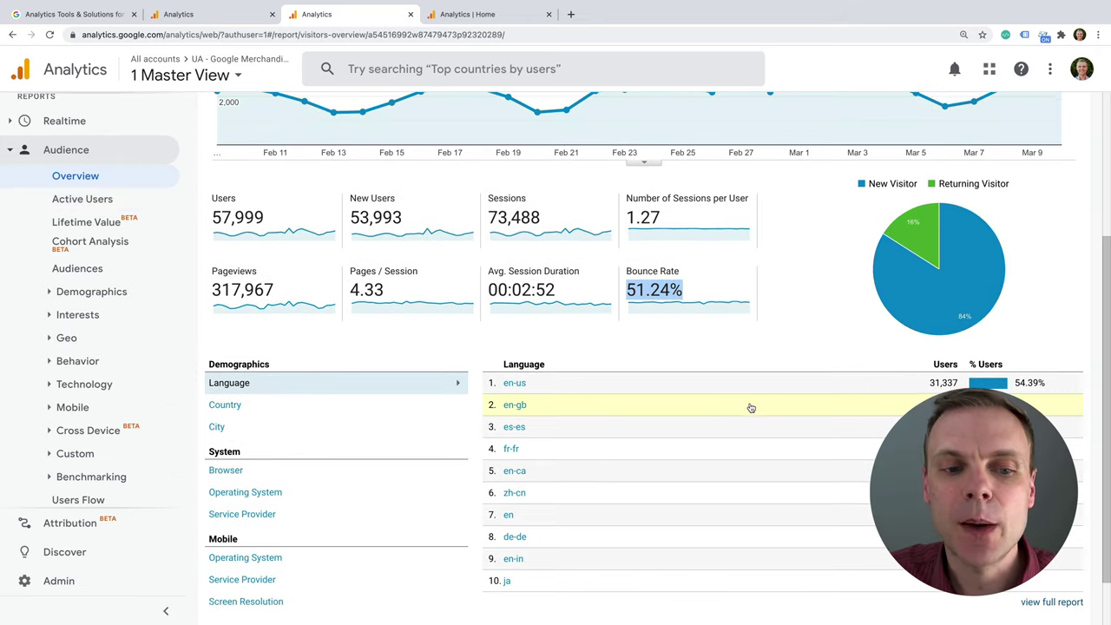
scroll(569, 369, "down", 1)
scroll(567, 369, "down", 1)
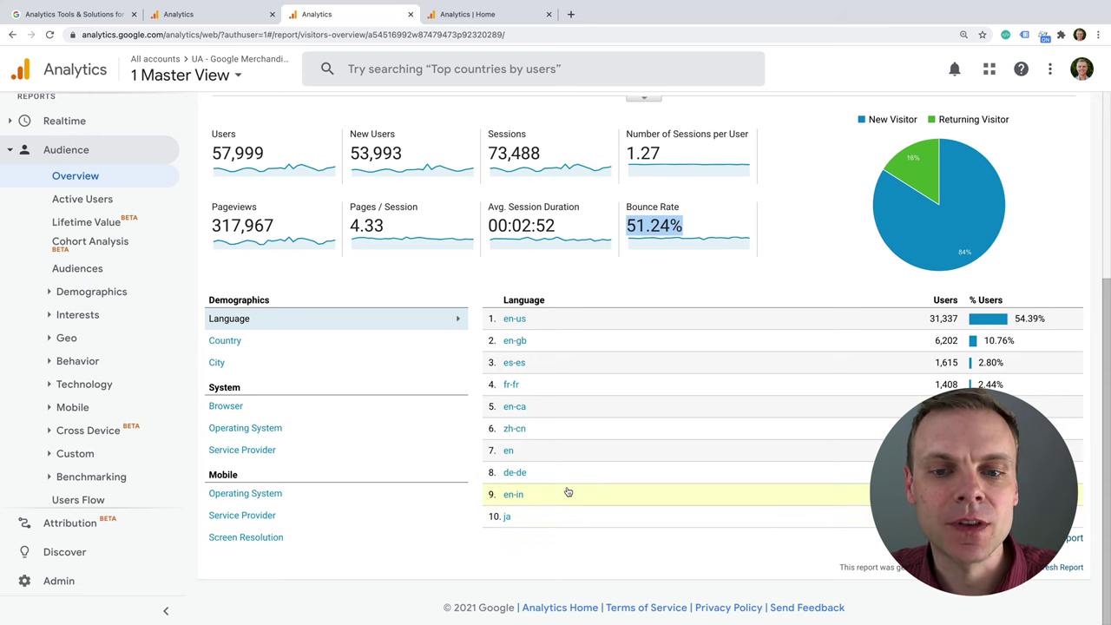
left_click(263, 346)
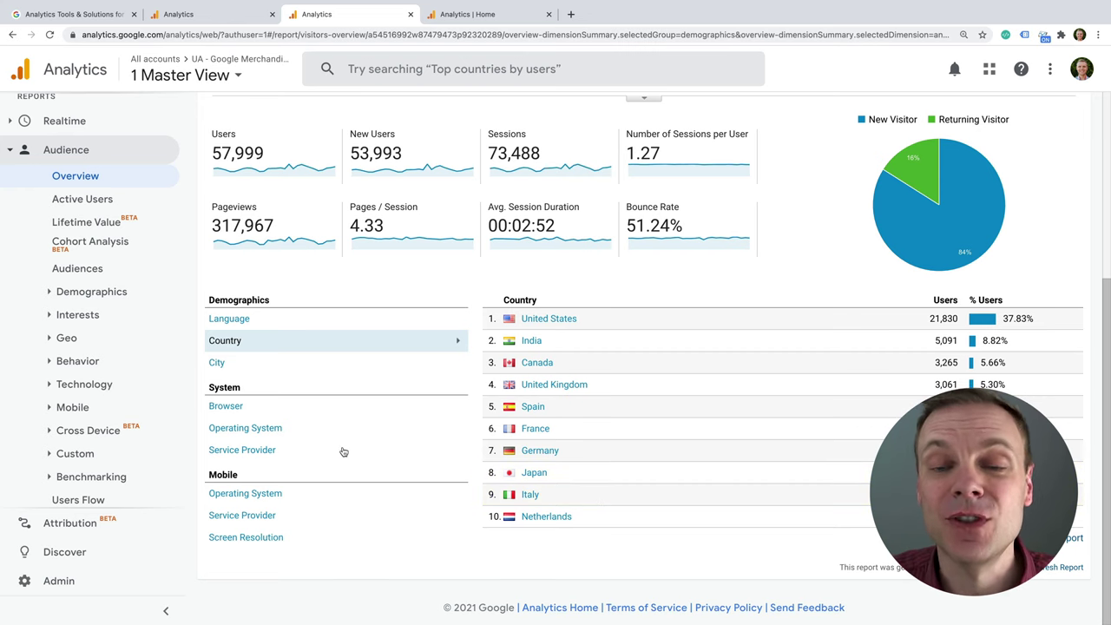
Step: Apply a custom date range of Nov 1, 2020 to Dec 31, 2020 to the Audience Overview report
scroll(367, 436, "up", 3)
scroll(368, 434, "up", 1)
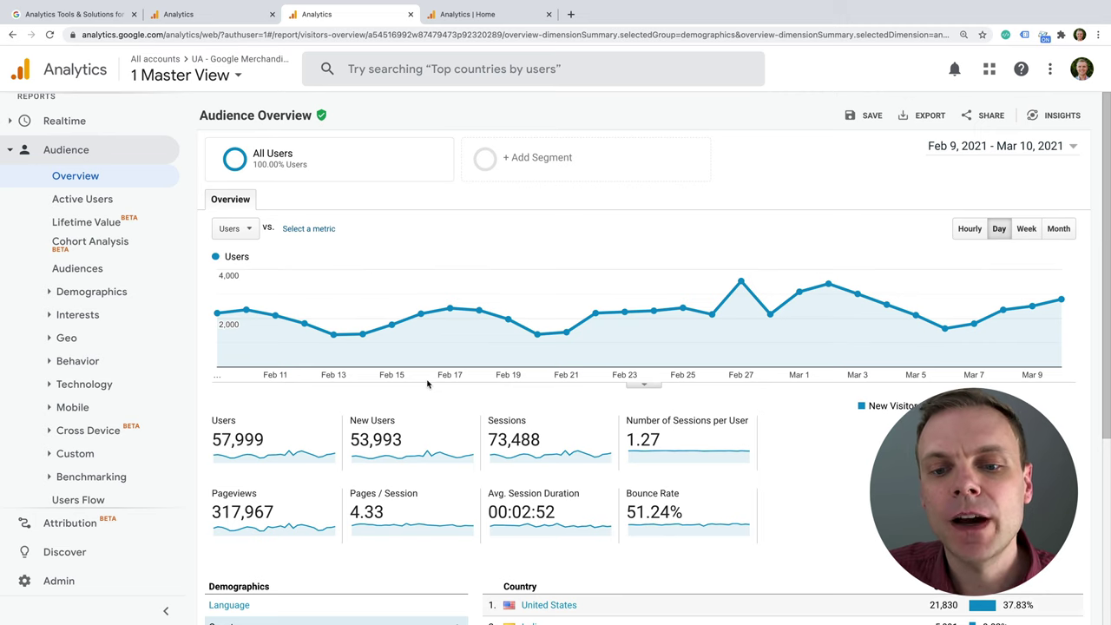
left_click(954, 150)
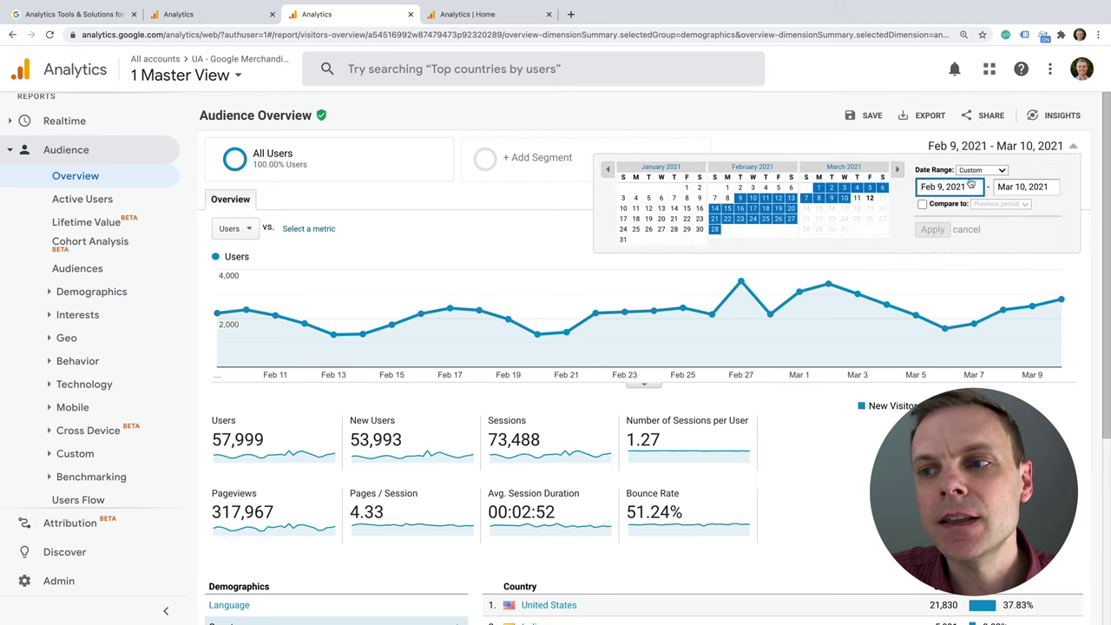
left_click(984, 152)
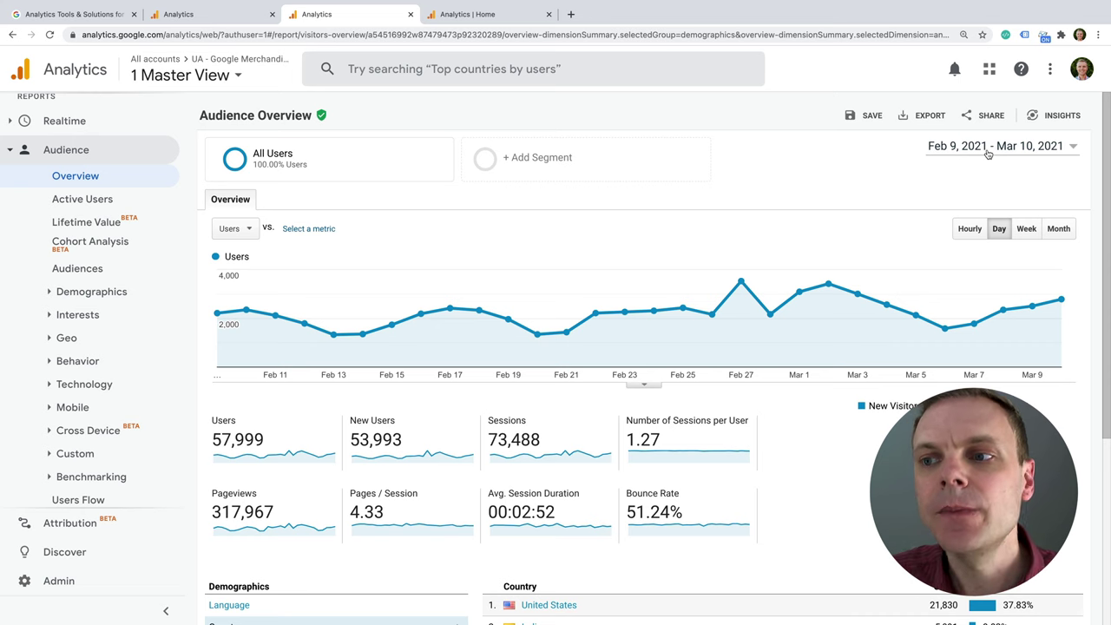
left_click(987, 153)
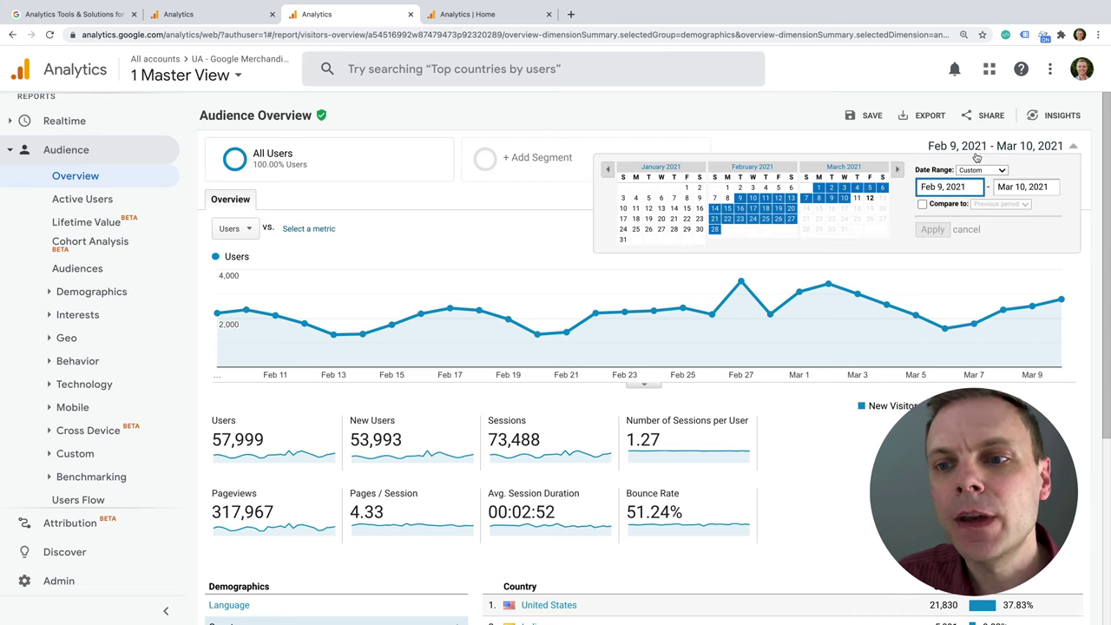
left_click(607, 171)
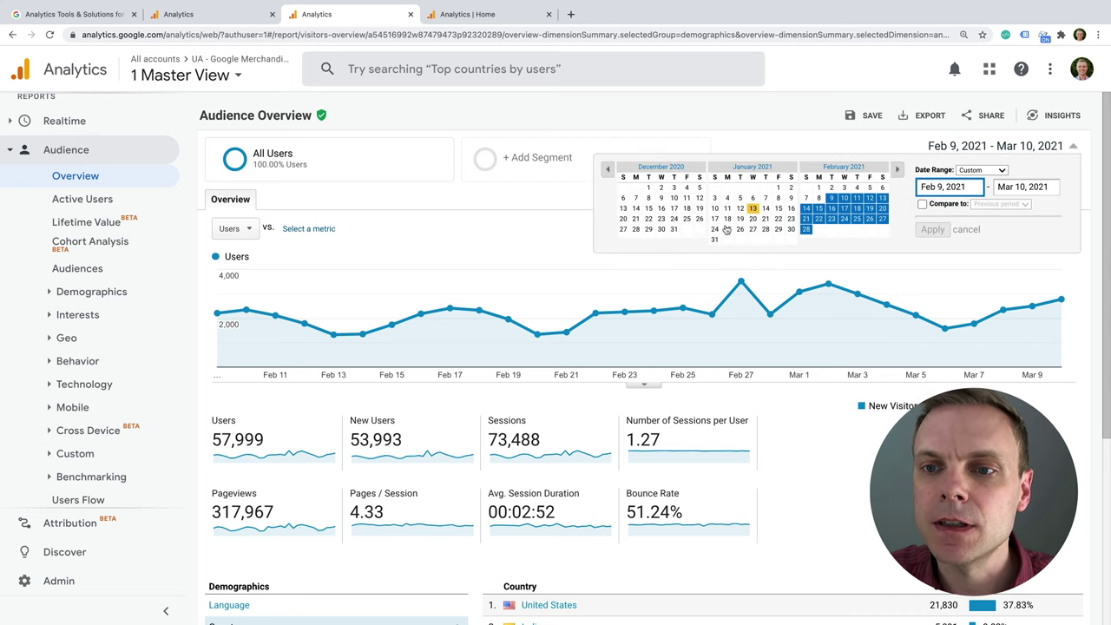
left_click(608, 170)
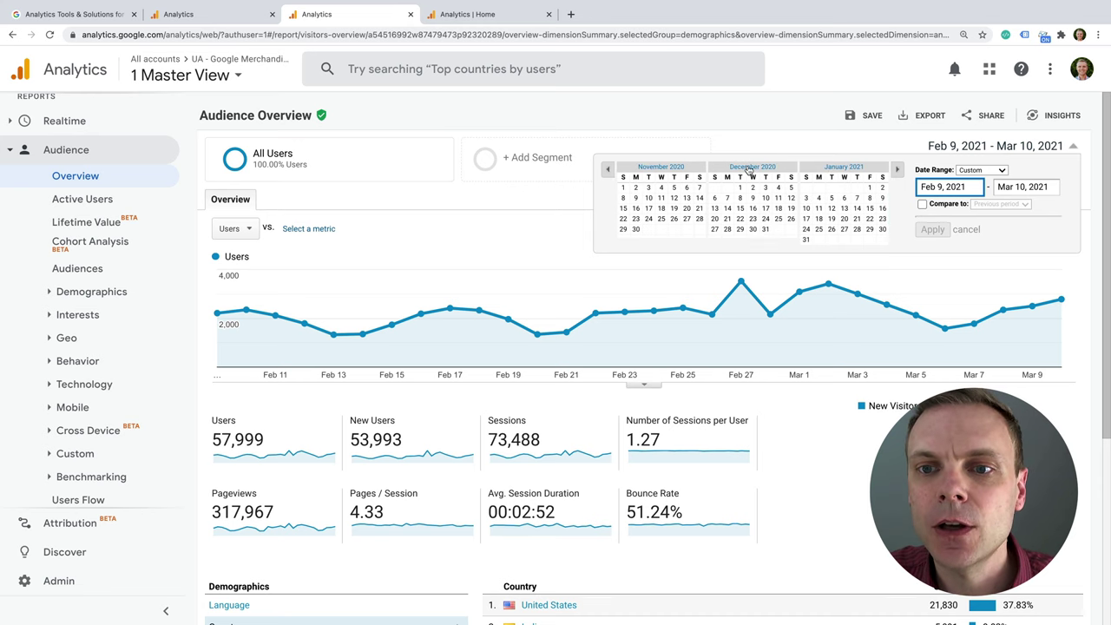
left_click(623, 188)
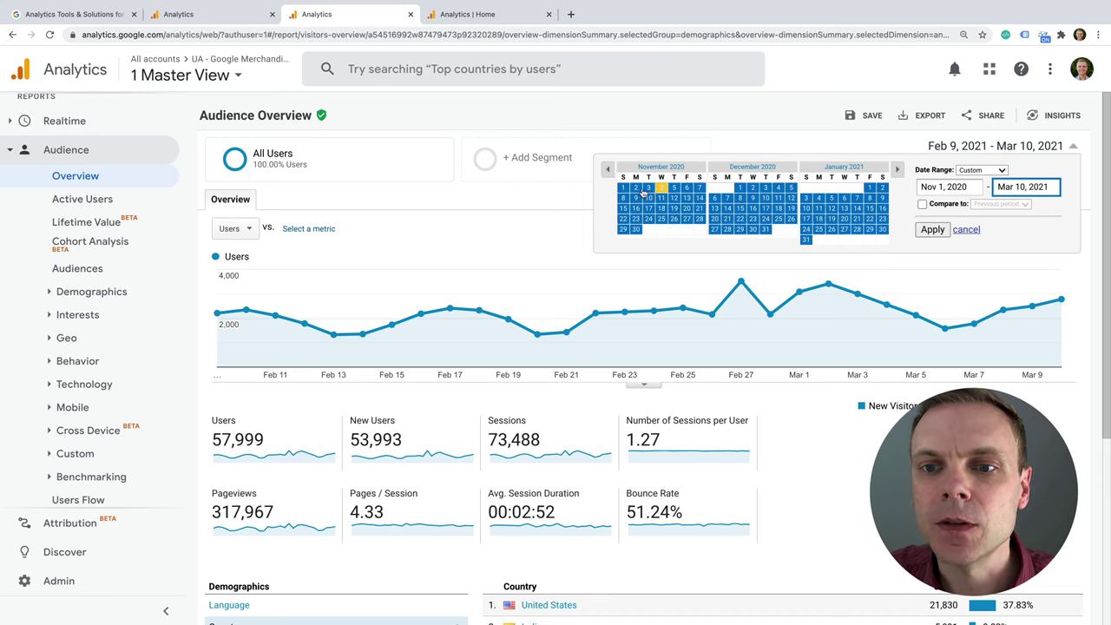
left_click(765, 229)
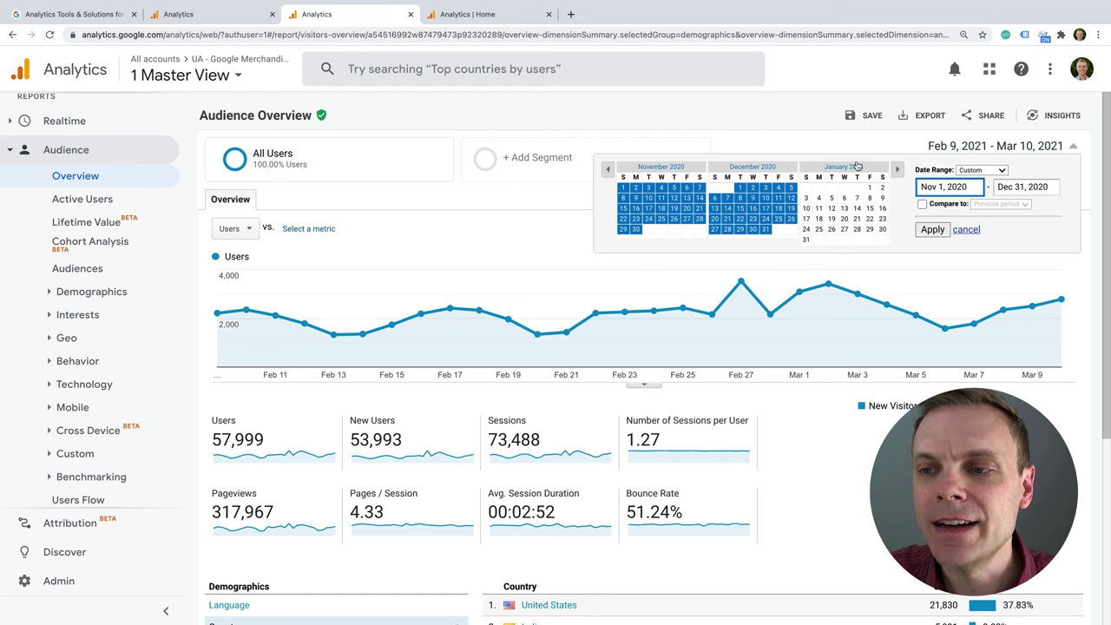
left_click(931, 230)
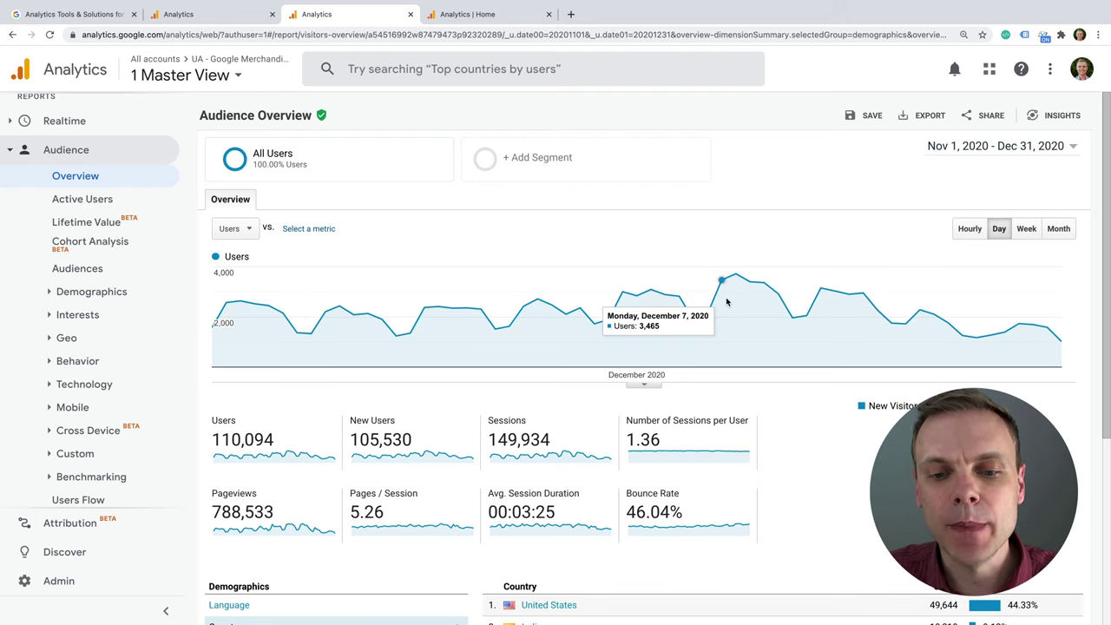
Step: Restrict the Audience Overview report to the whole month of December, Dec 1, 2020 to Dec 31, 2020
left_click(978, 153)
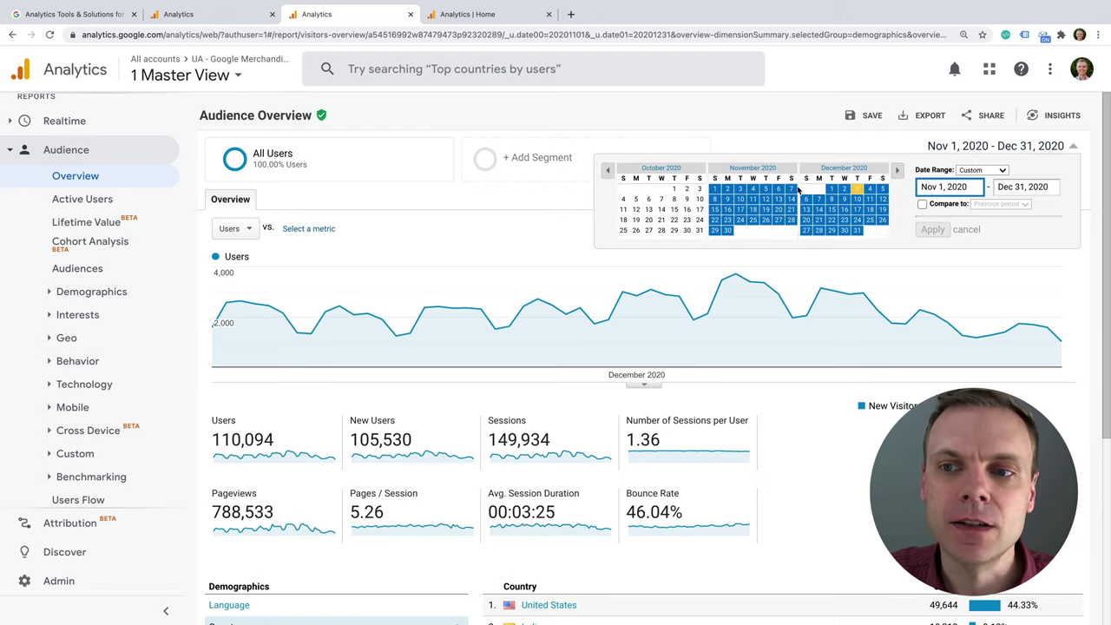
left_click(833, 169)
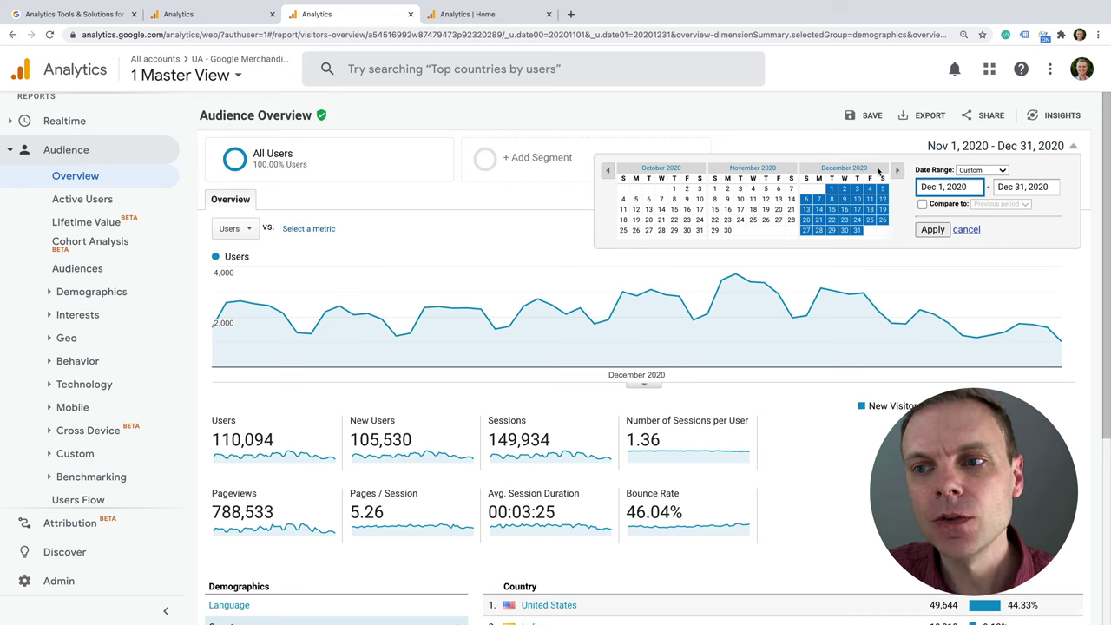
left_click(832, 189)
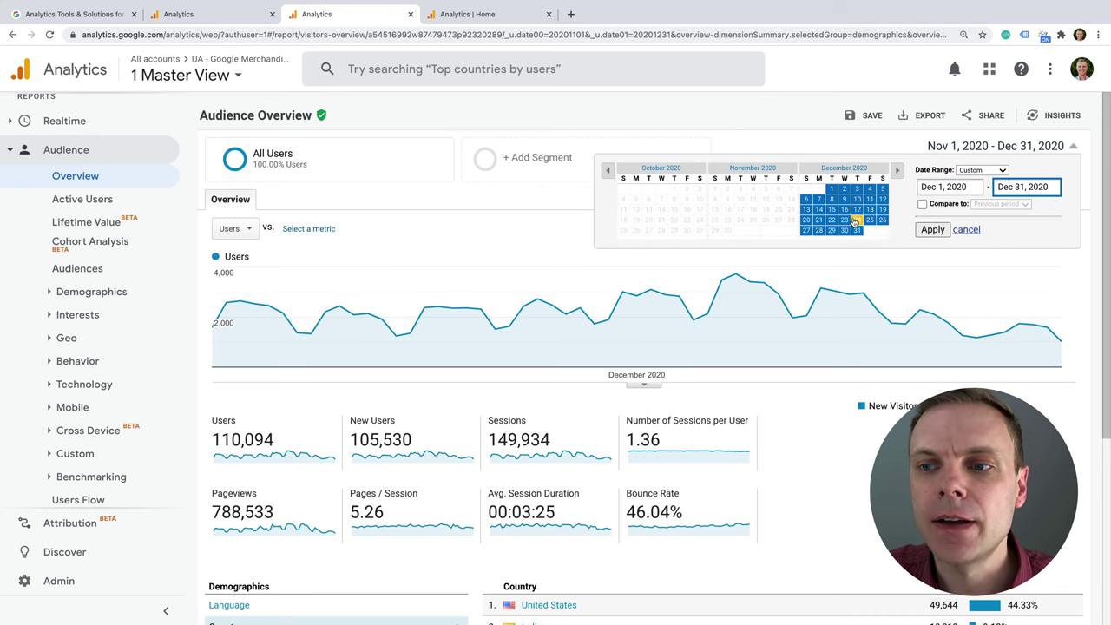
left_click(832, 189)
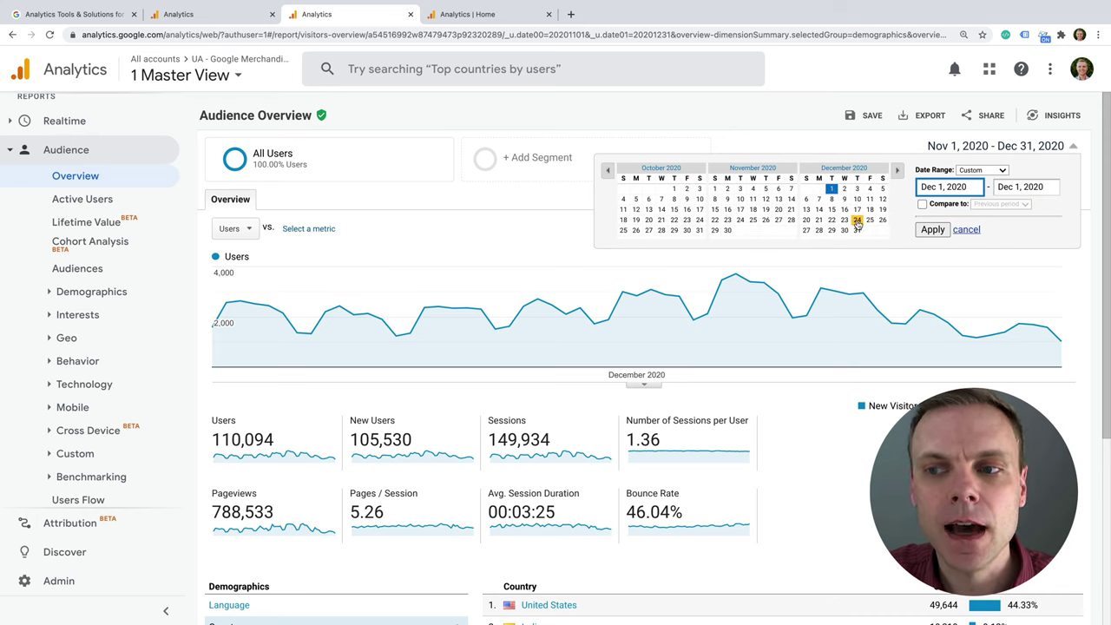
left_click(857, 219)
left_click(858, 230)
left_click(832, 190)
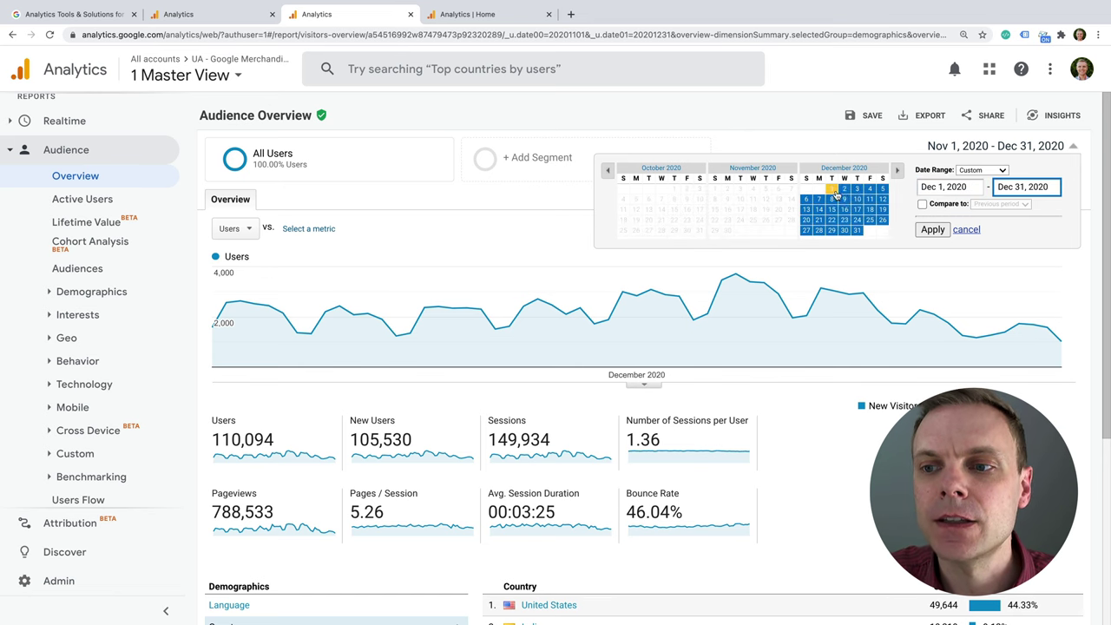
left_click(930, 230)
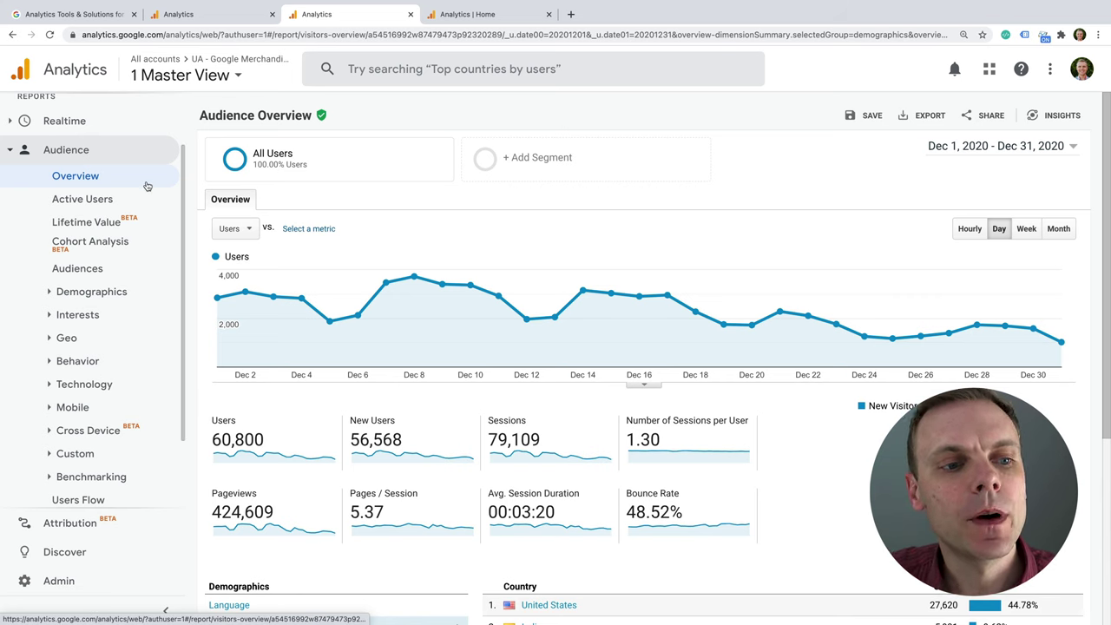
Step: Open the Location report among the Audience Geo reports to see the map of users by country
scroll(146, 186, "down", 1)
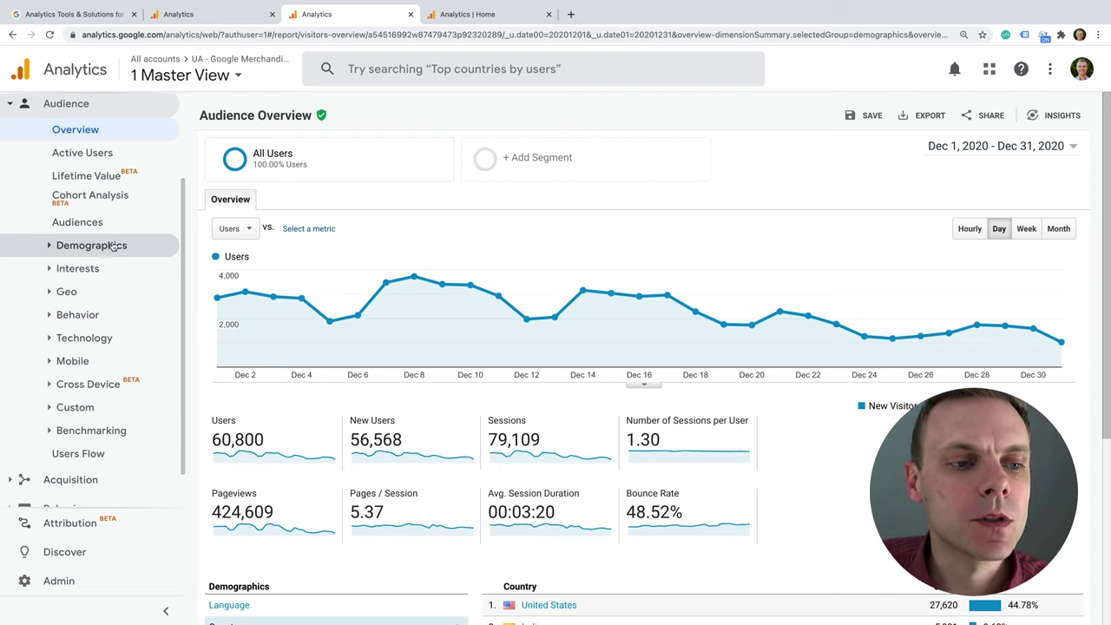
left_click(175, 292)
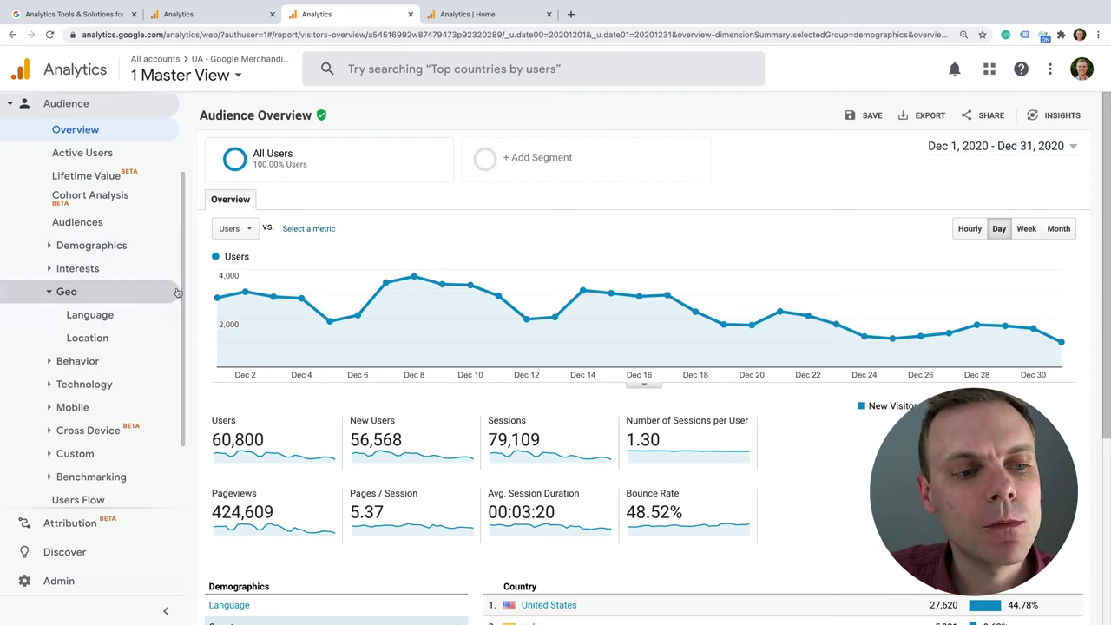
left_click(151, 344)
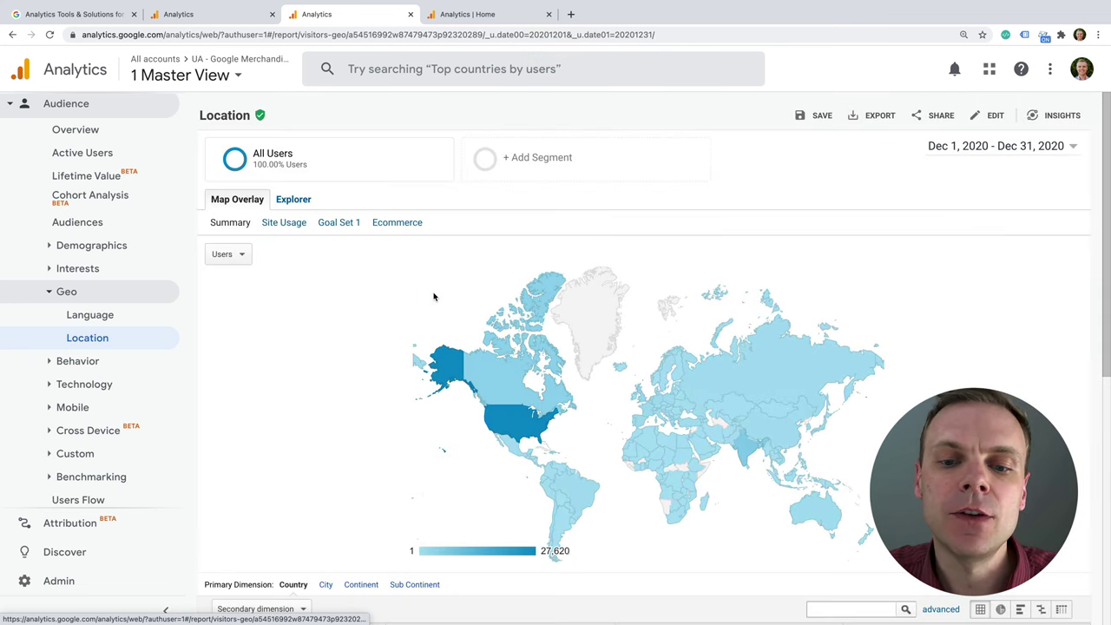
Step: Examine the Location report's country table, highlighting the Users and Ecommerce Conversion Rate values for Canada
scroll(434, 297, "down", 3)
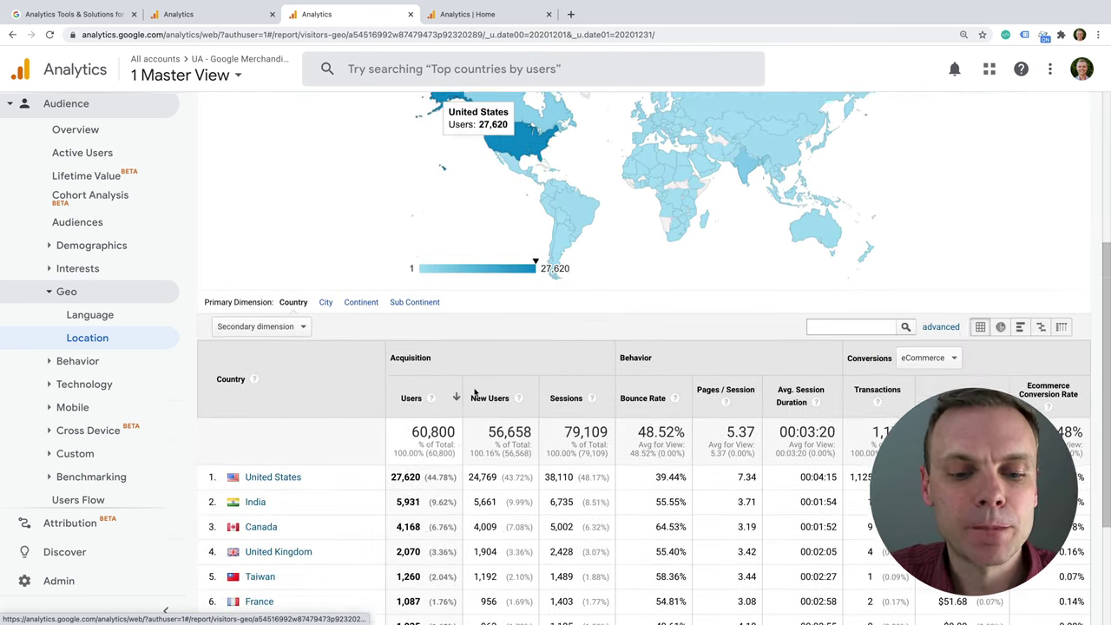
scroll(474, 393, "down", 1)
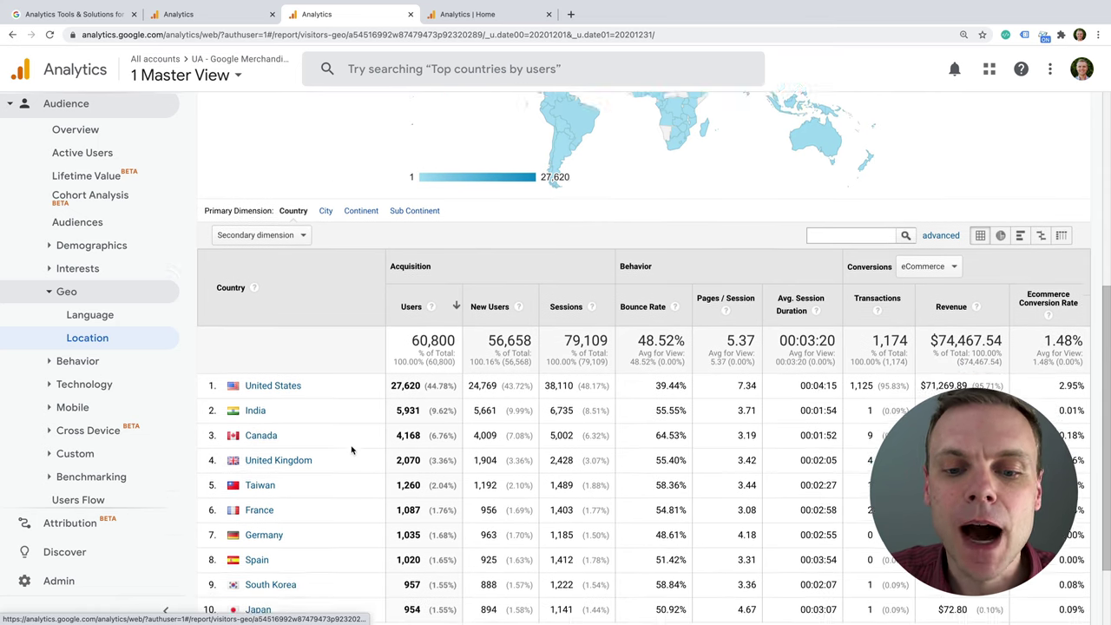
scroll(351, 450, "down", 1)
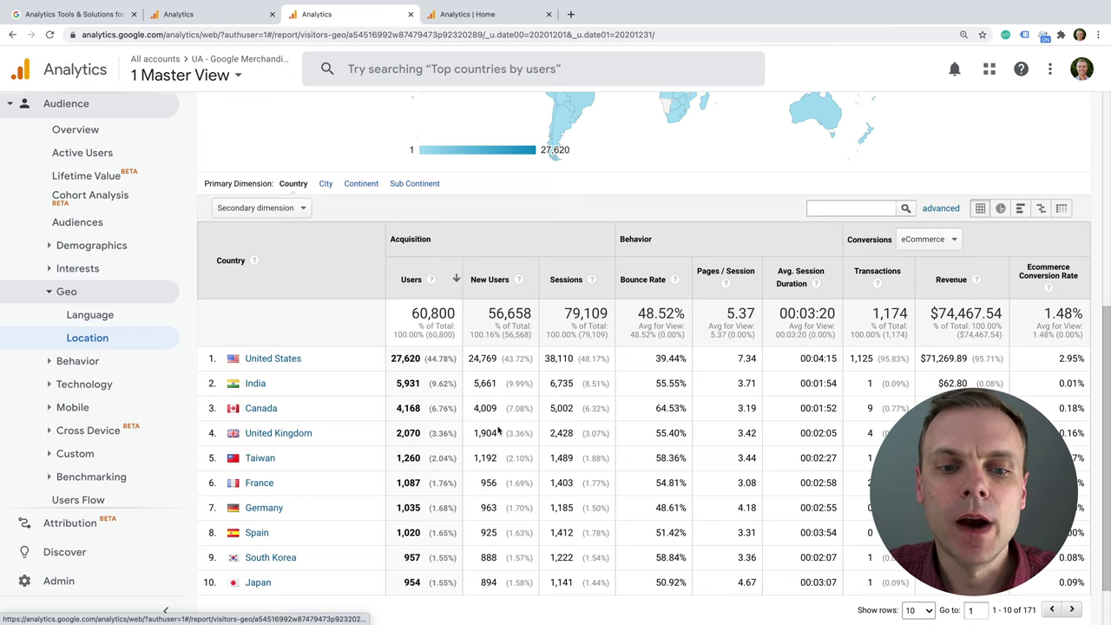
left_click_drag(395, 407, 421, 411)
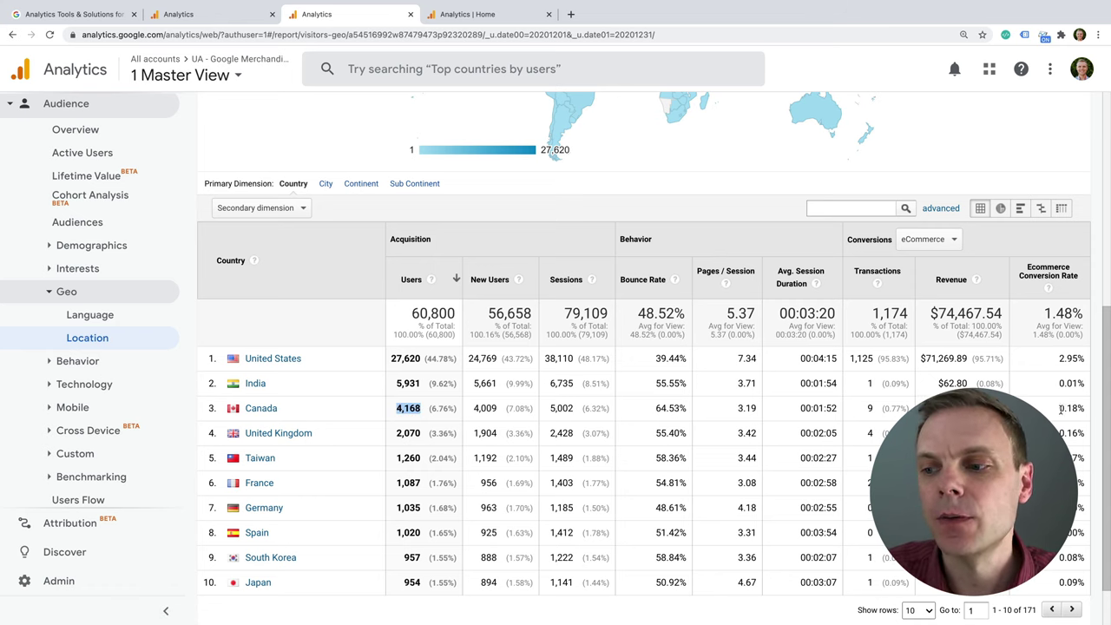
left_click_drag(1059, 408, 1077, 407)
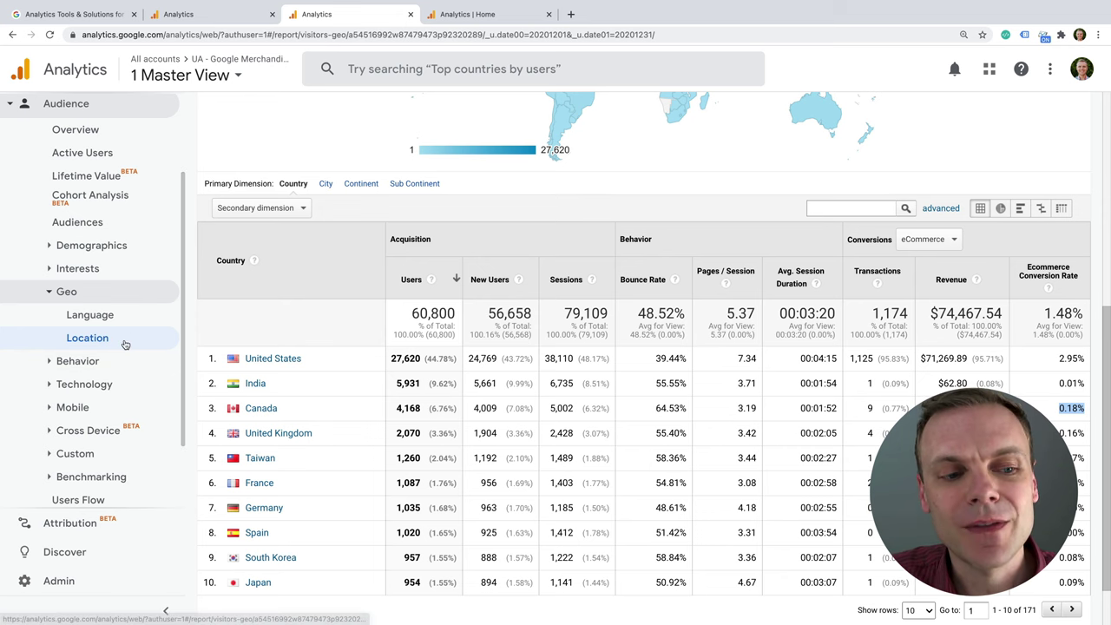
Step: Open the Mobile Overview report among the Audience reports to see users by device category
scroll(122, 347, "down", 2)
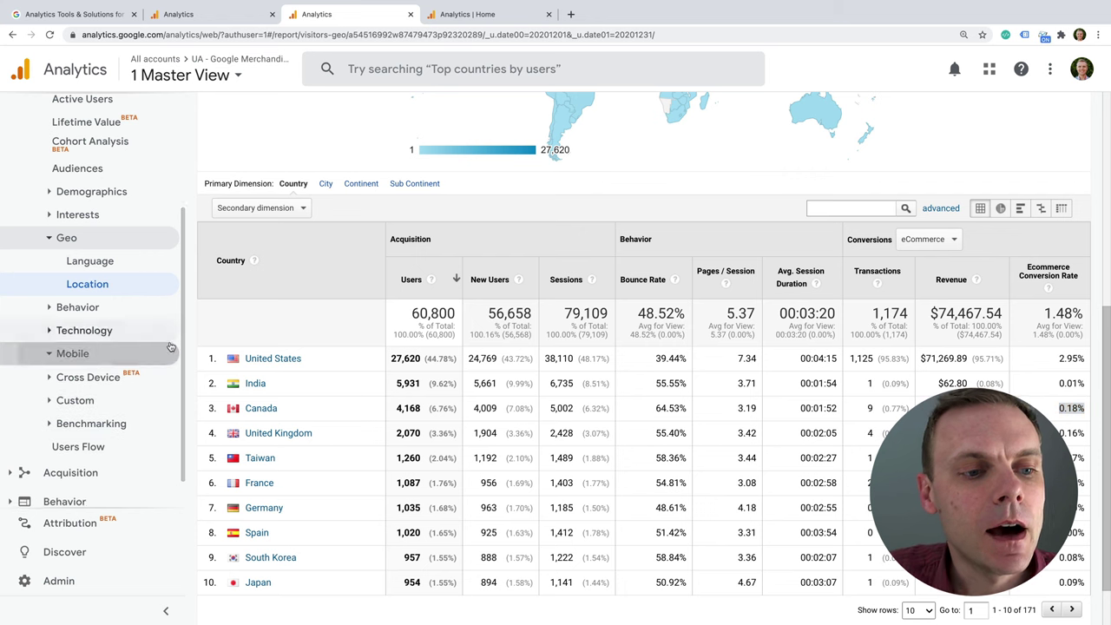
left_click(130, 353)
left_click(126, 378)
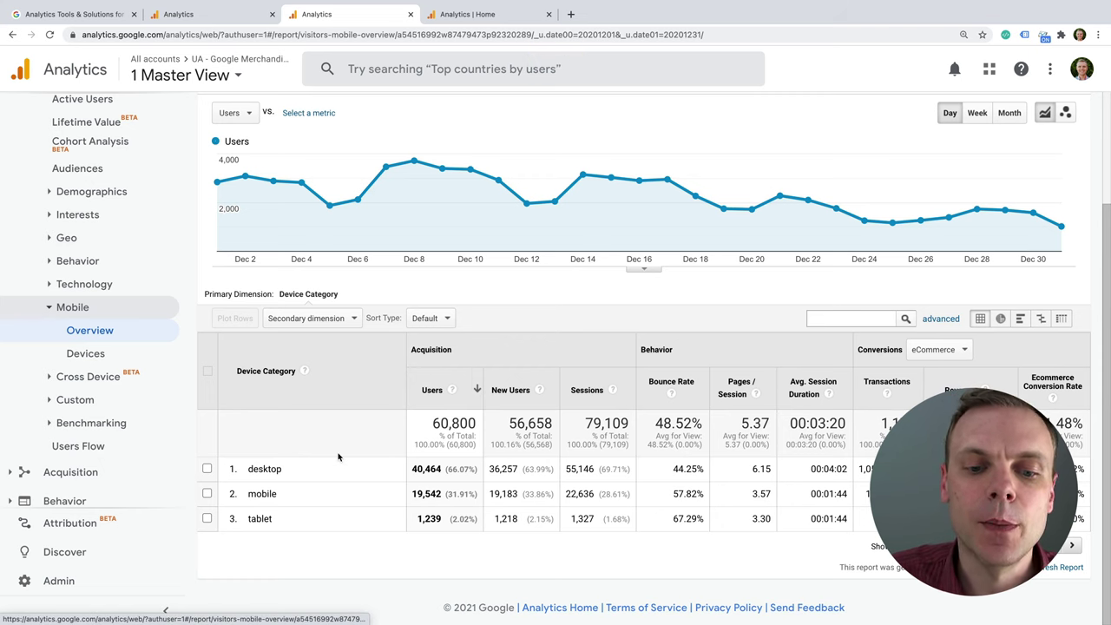
Step: Plot the mobile row on the Mobile Overview graph, followed by the tablet and desktop rows for comparison
left_click(207, 493)
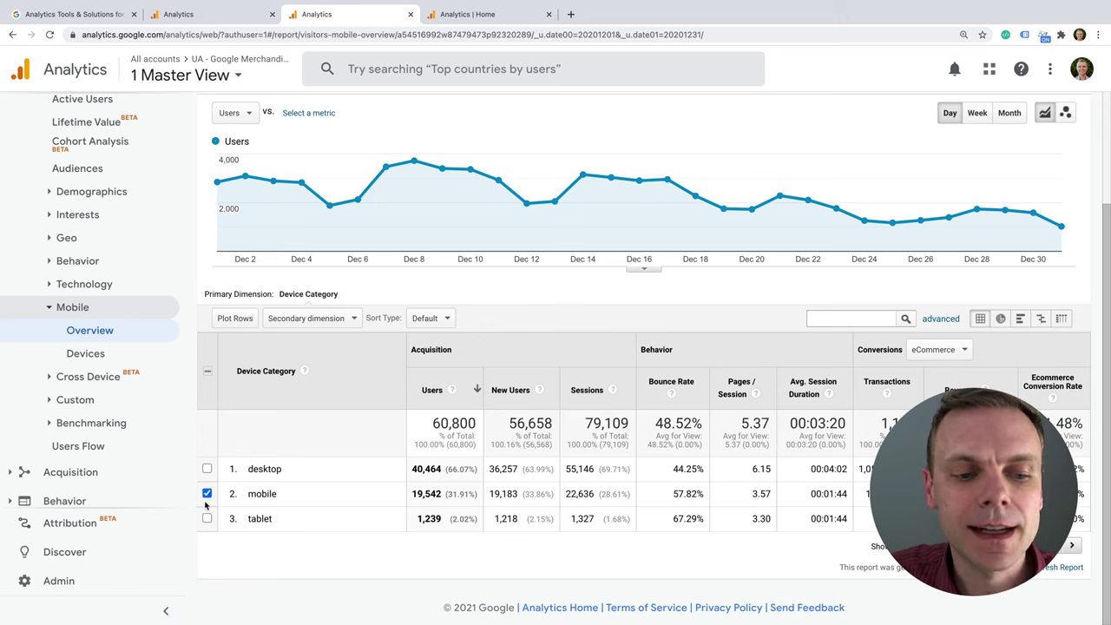
left_click(235, 319)
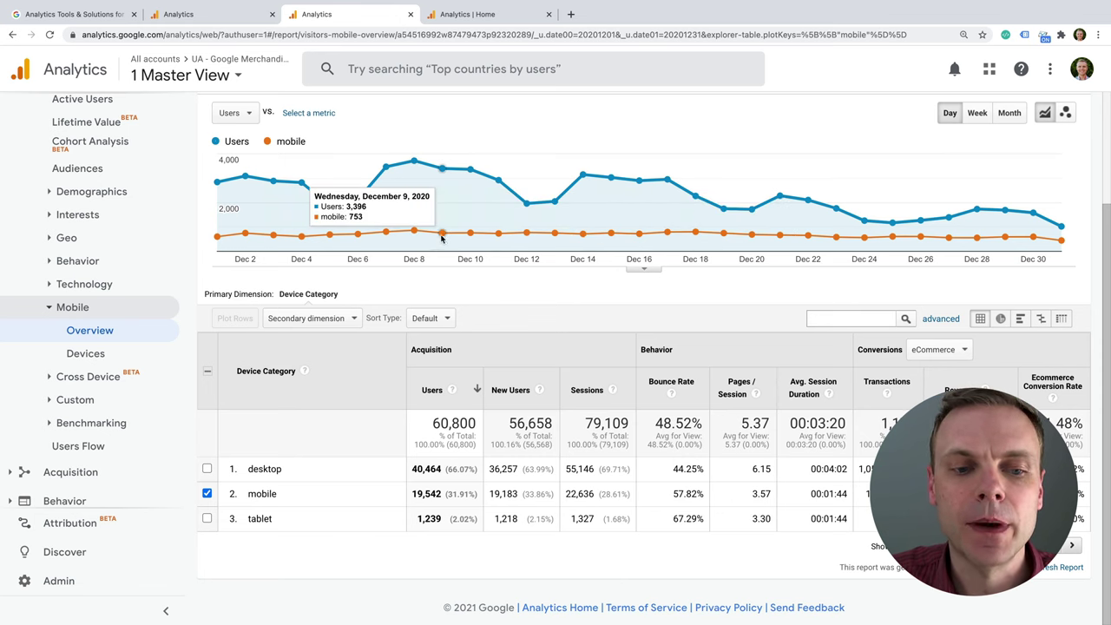
left_click(207, 518)
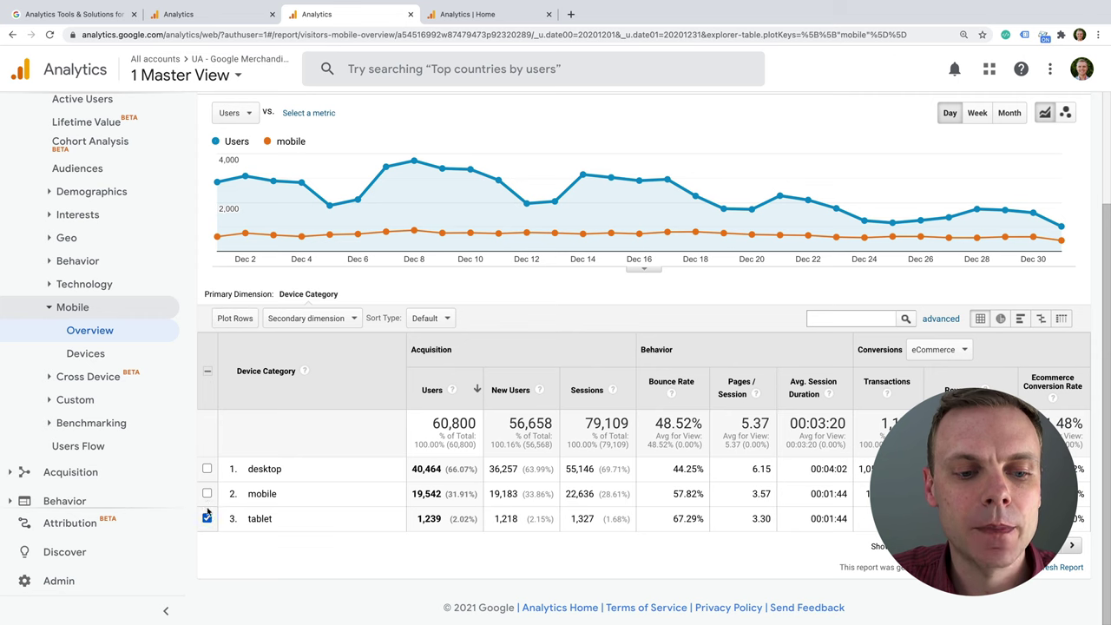
left_click(207, 469)
left_click(233, 317)
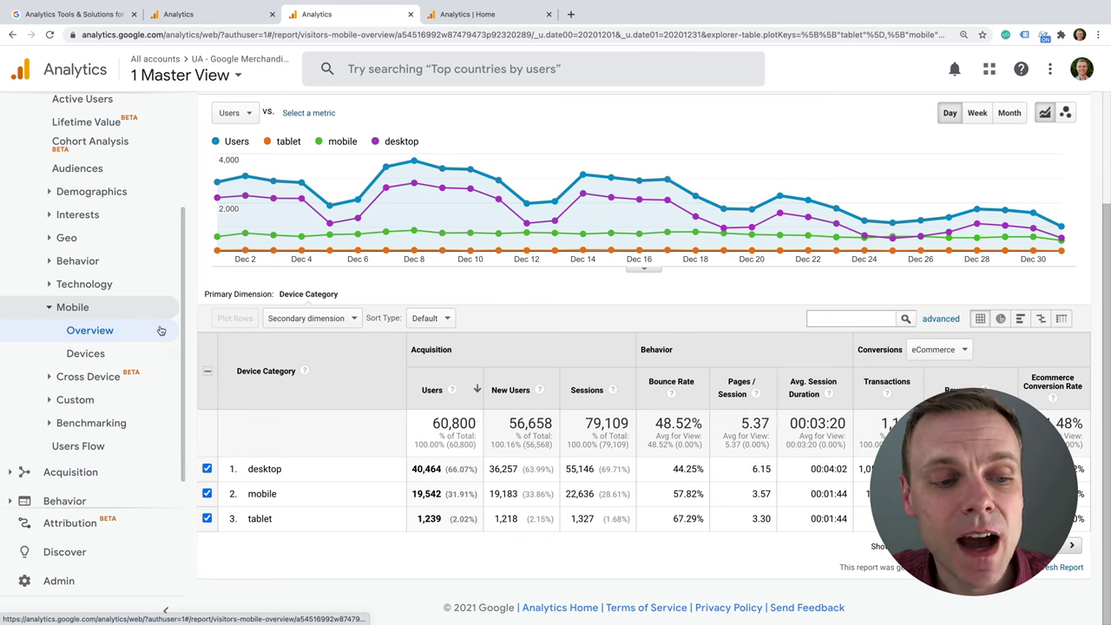
Step: Open the Mobile Devices report in the Audience section and view its table of mobile device models
left_click(128, 357)
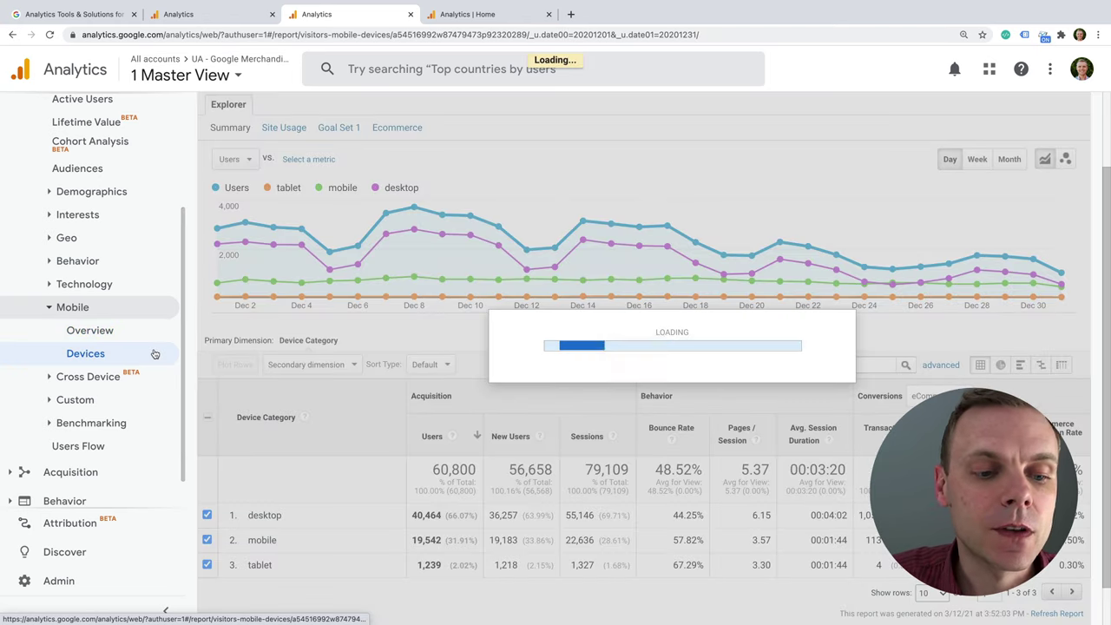
scroll(278, 391, "down", 4)
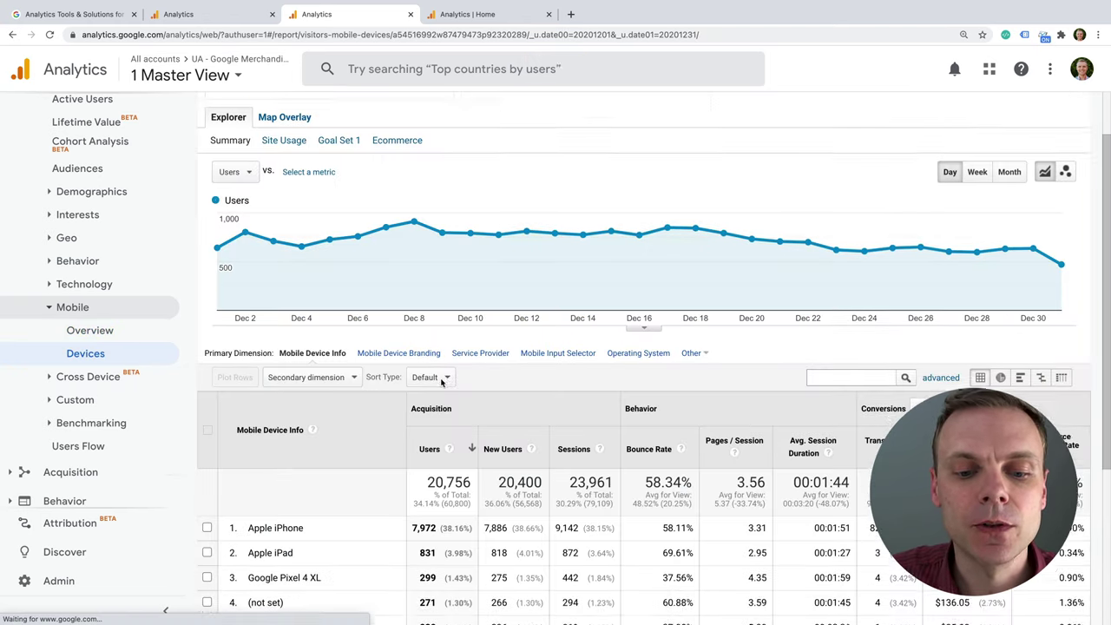
scroll(317, 416, "up", 3)
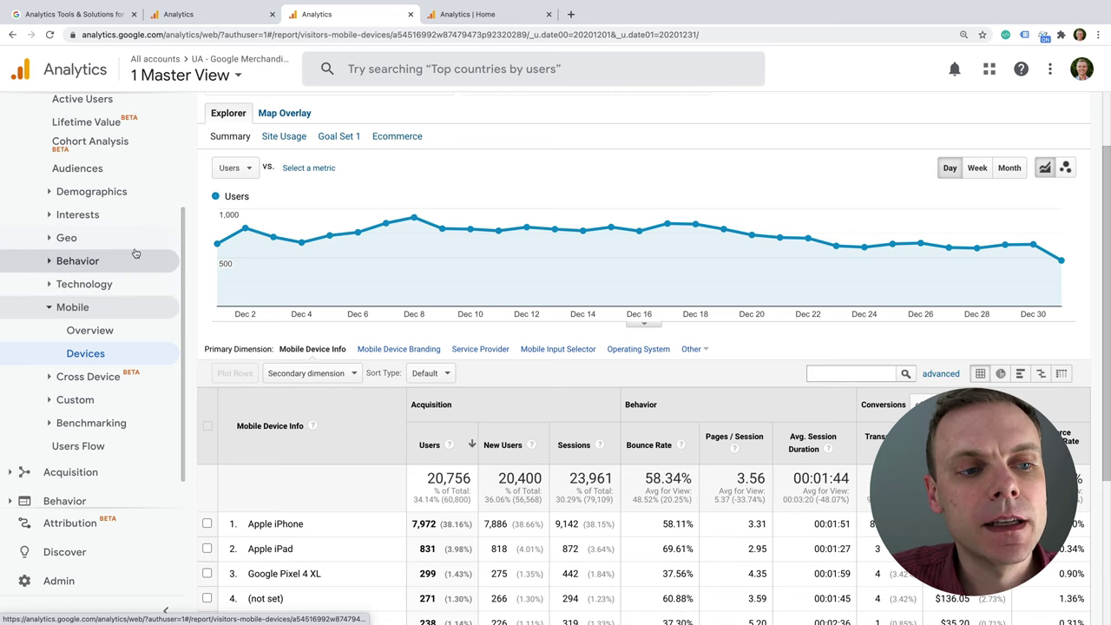
Step: Collapse the Mobile report group and open the Overview report in the Acquisition section
scroll(136, 261, "down", 2)
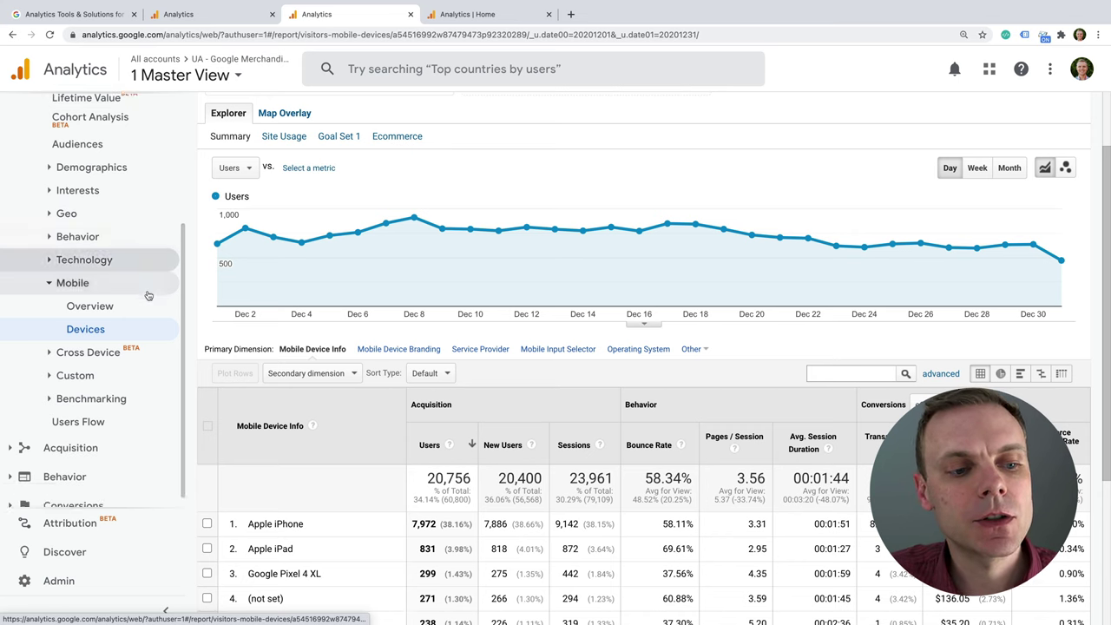
left_click(129, 439)
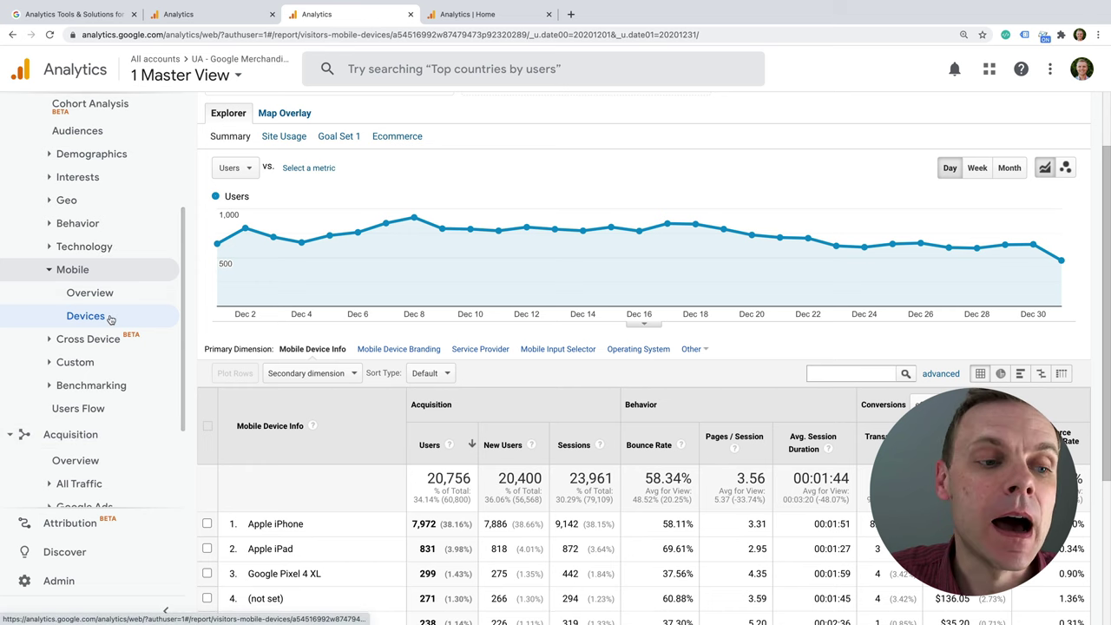
left_click(50, 272)
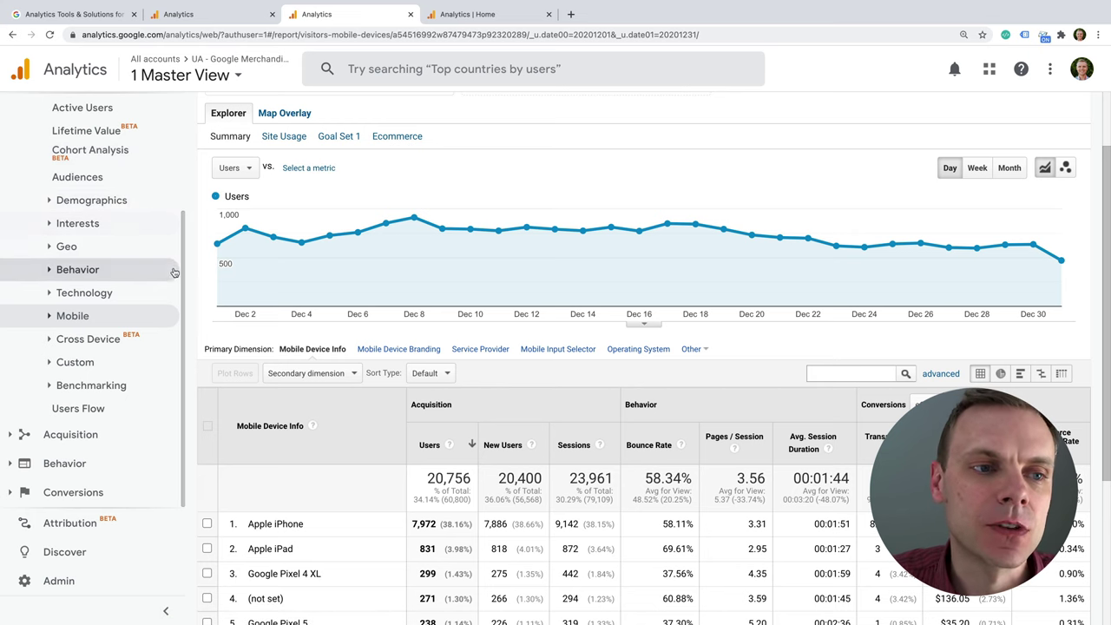
left_click(111, 442)
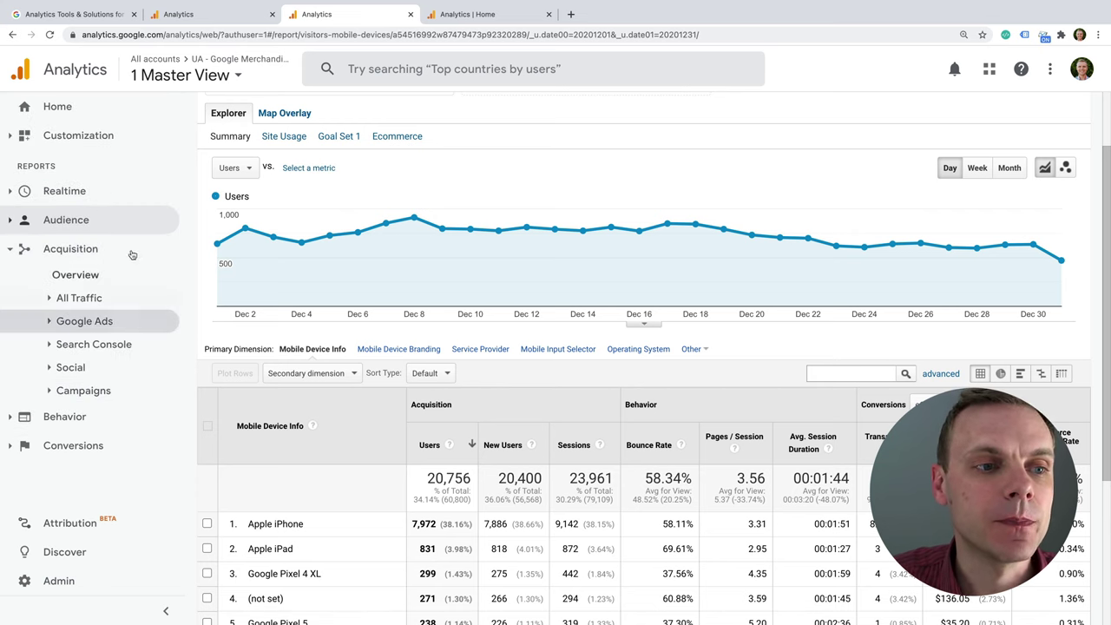
left_click(149, 278)
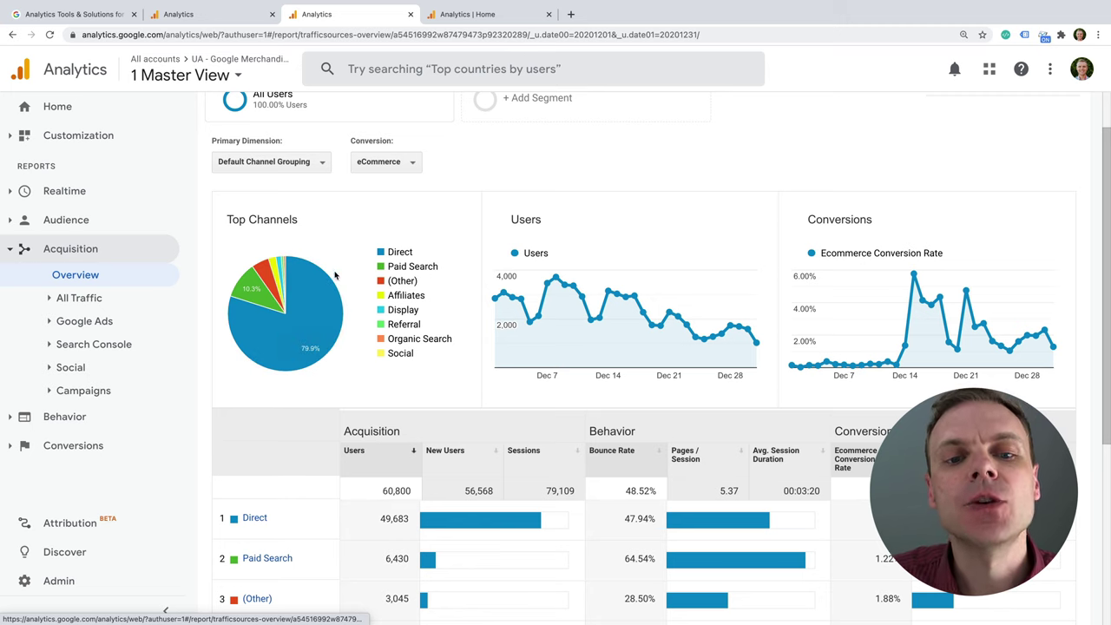
Step: Examine the Direct and Paid Search shares in the Top Channels chart and the channel table below it
mouse_move(311, 270)
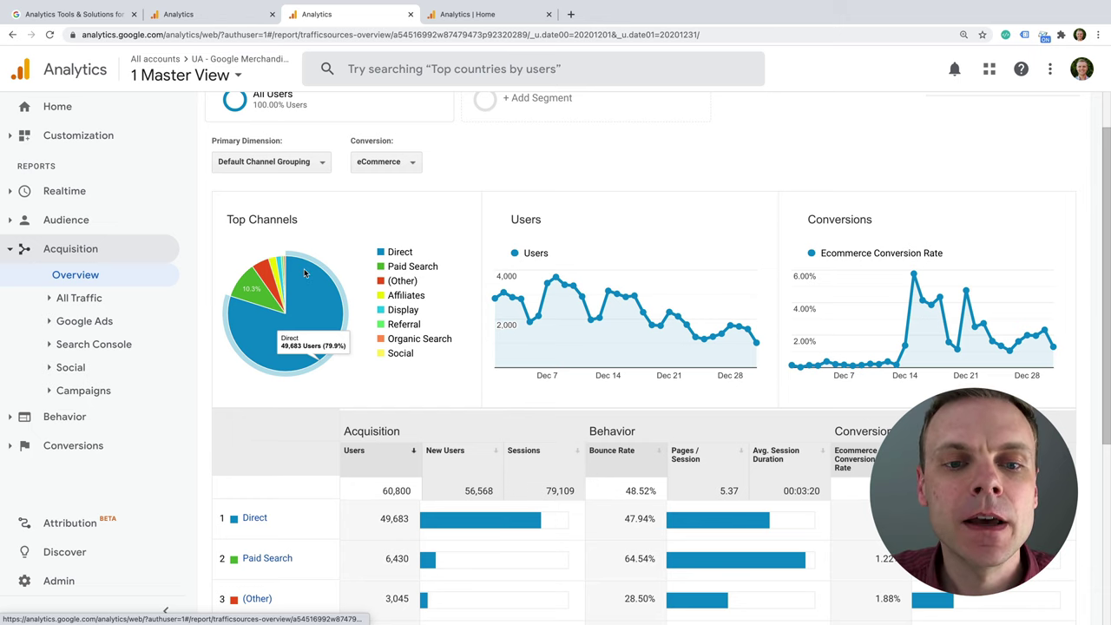
mouse_move(246, 288)
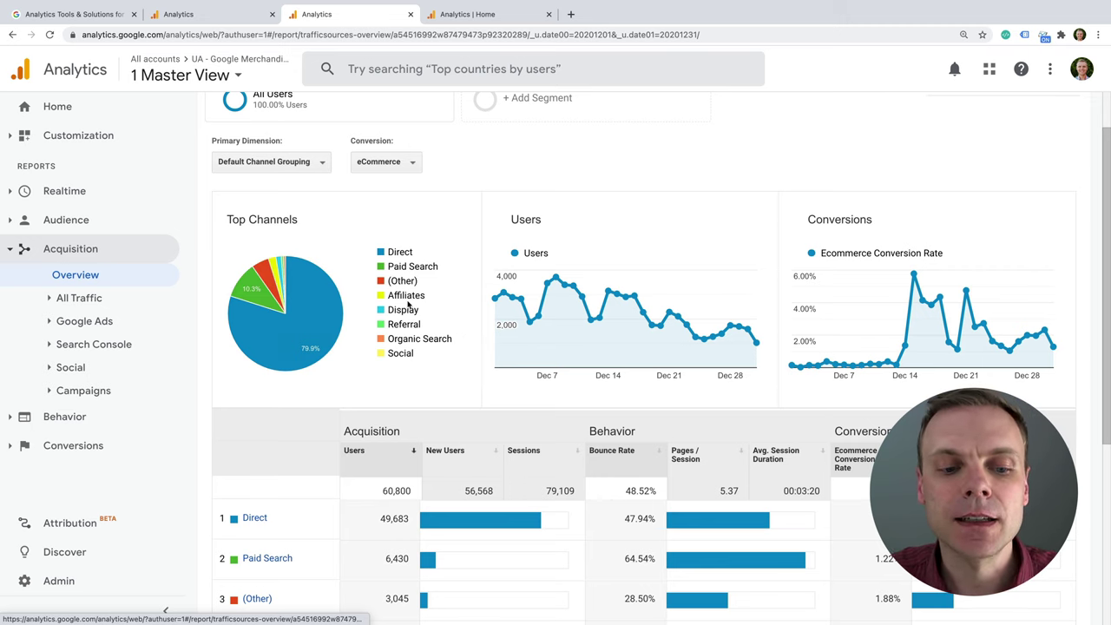
scroll(408, 303, "down", 3)
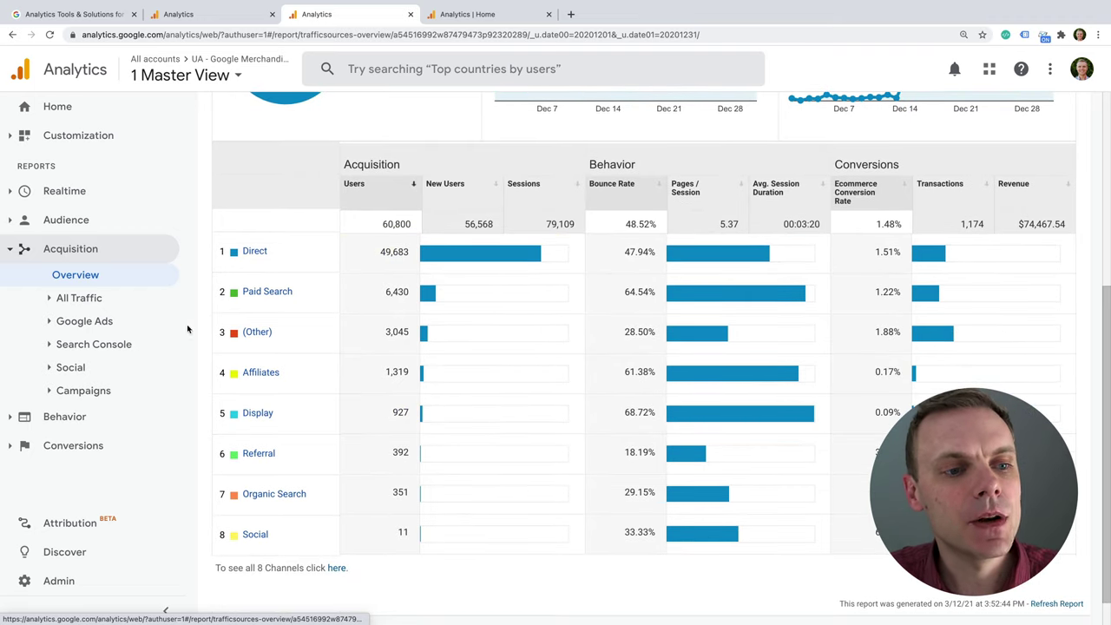
Step: Open the Source/Medium report for All Traffic and switch its conversion columns from eCommerce to All Goals
left_click(119, 298)
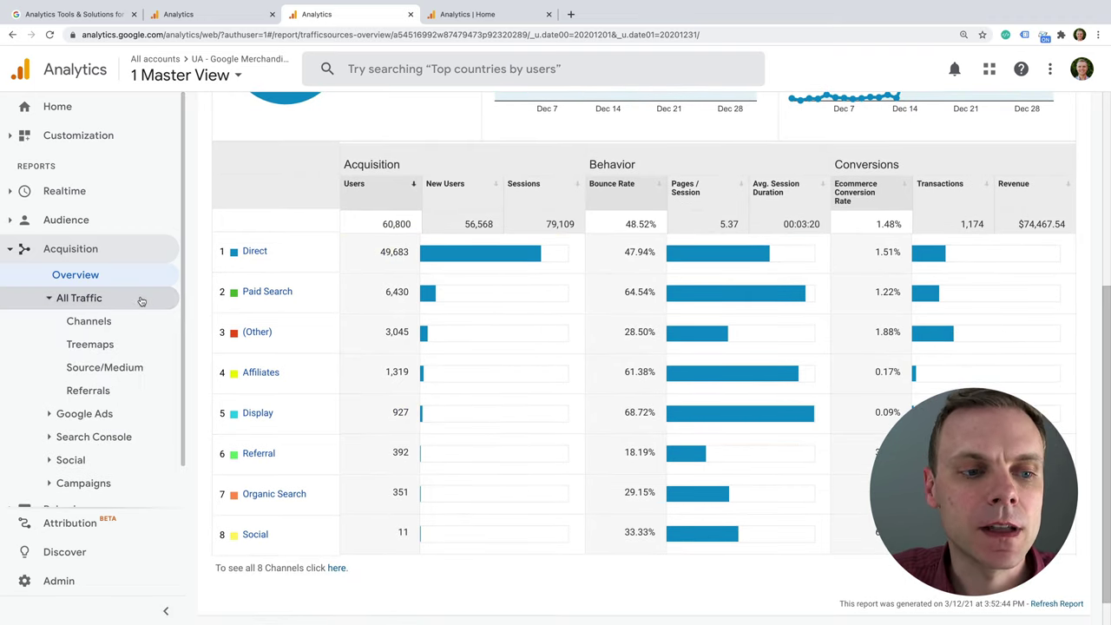
left_click(145, 370)
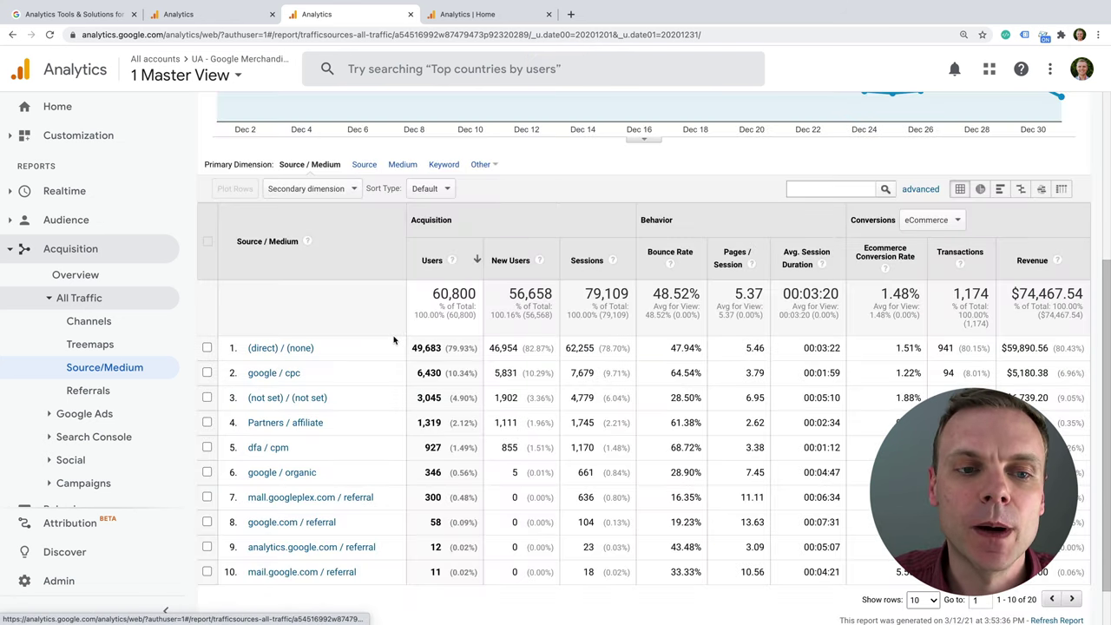
scroll(392, 339, "down", 1)
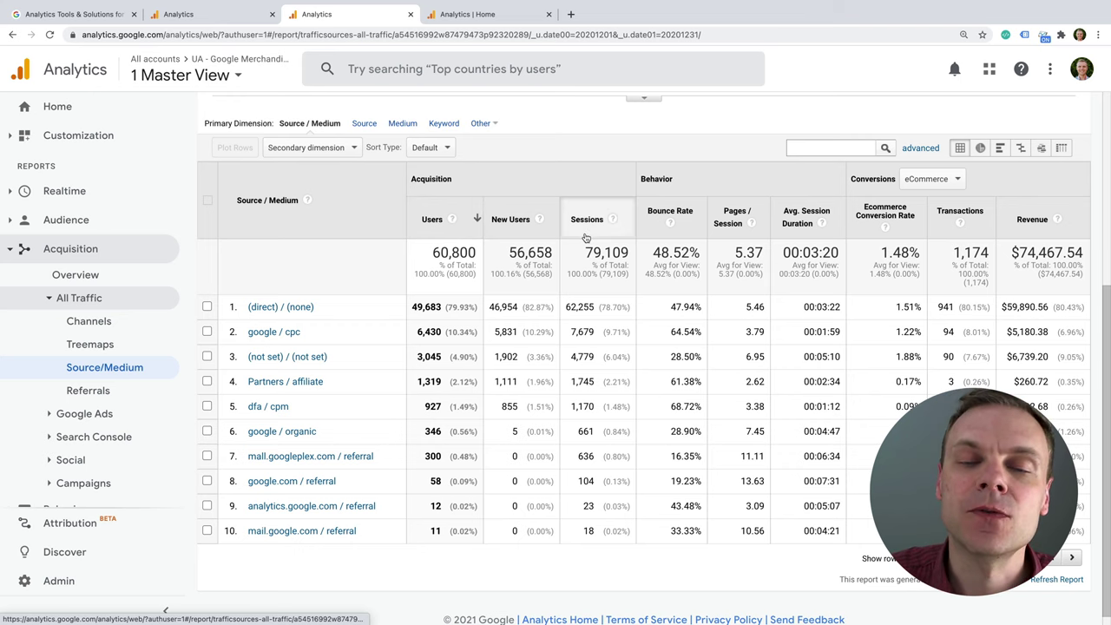
left_click(923, 182)
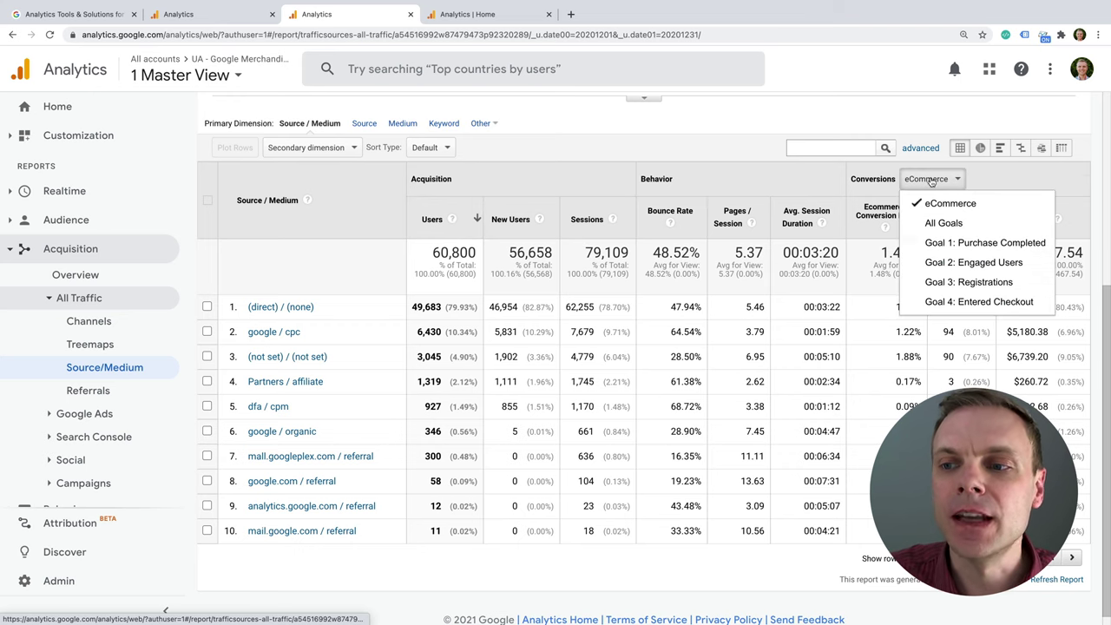
left_click(972, 225)
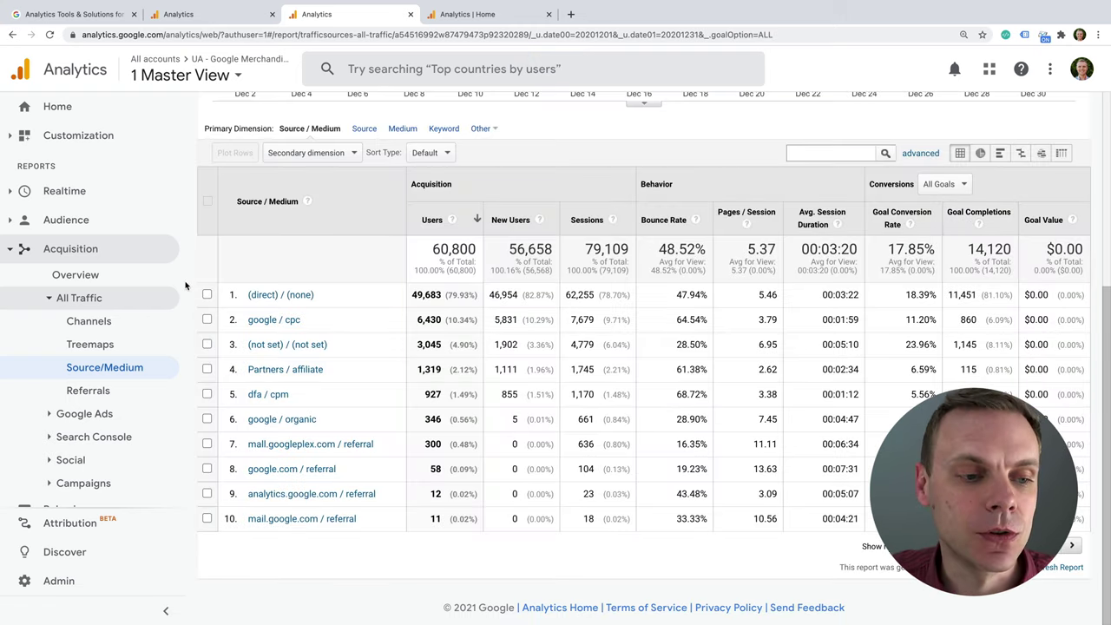
Step: Open the Channels report for All Traffic and drill into the Referral channel to list its sources
scroll(134, 299, "down", 1)
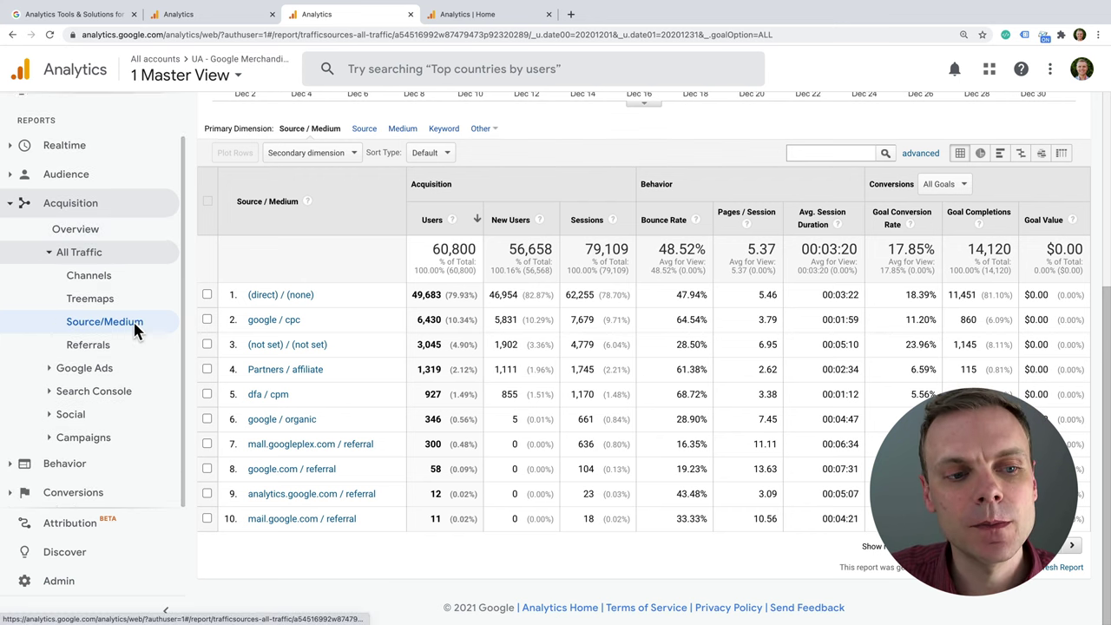
left_click(102, 277)
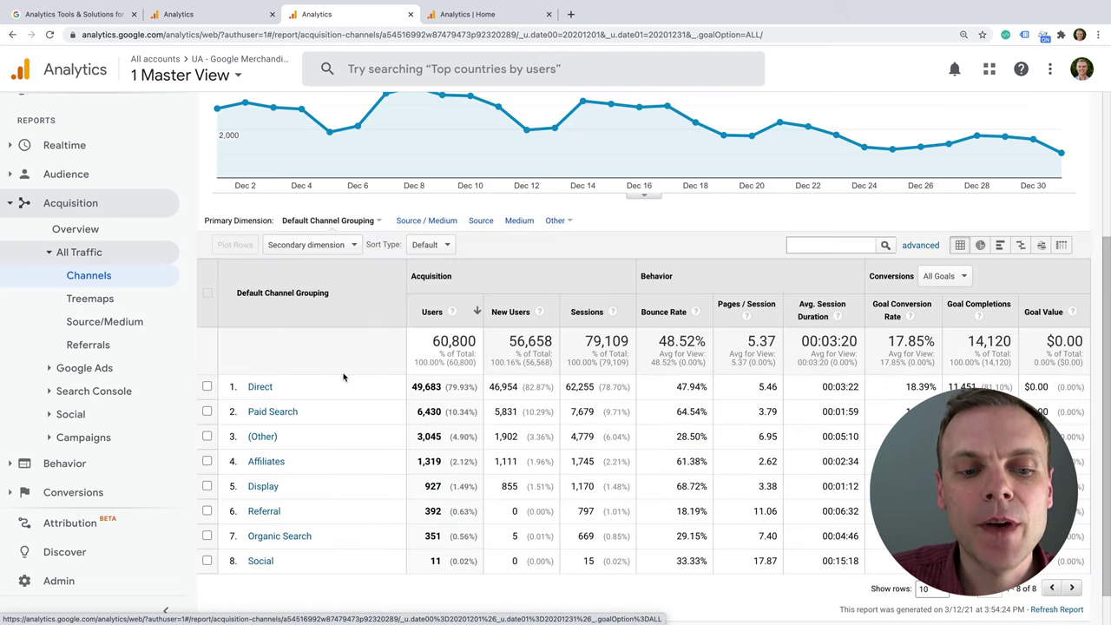
scroll(362, 403, "down", 1)
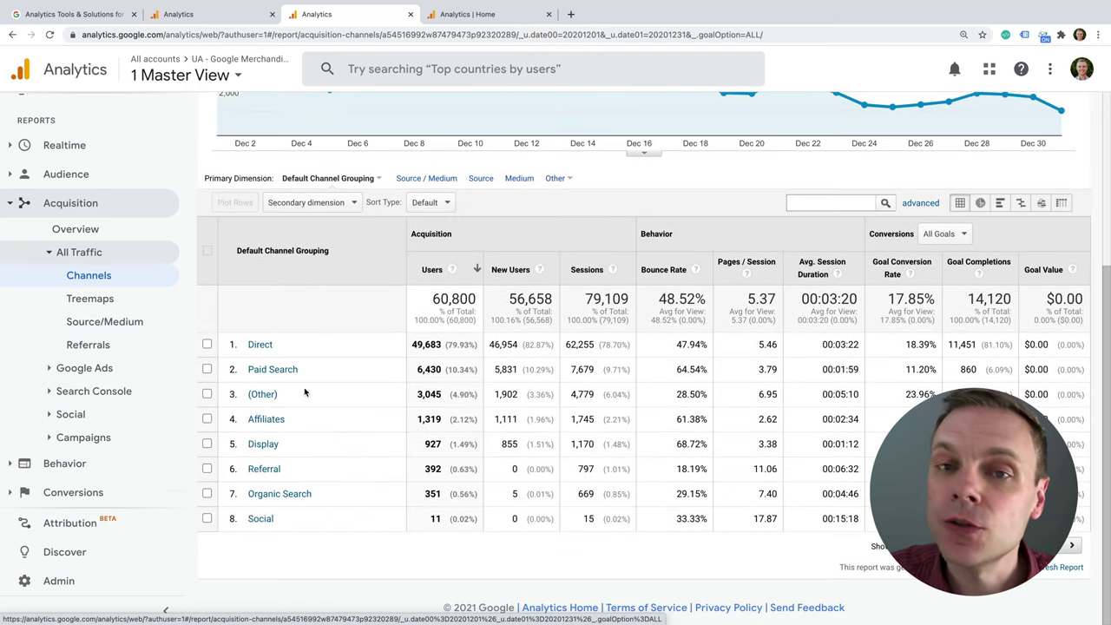
left_click(264, 470)
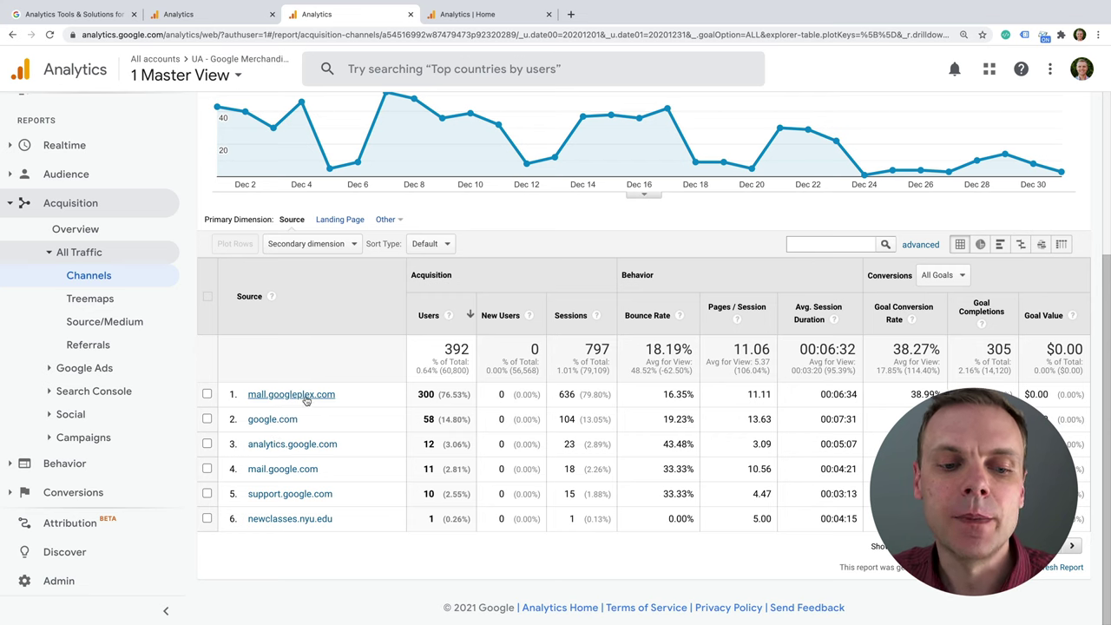
Step: Collapse the All Traffic group and open the Google Ads Campaigns report in the Acquisition section
left_click(98, 252)
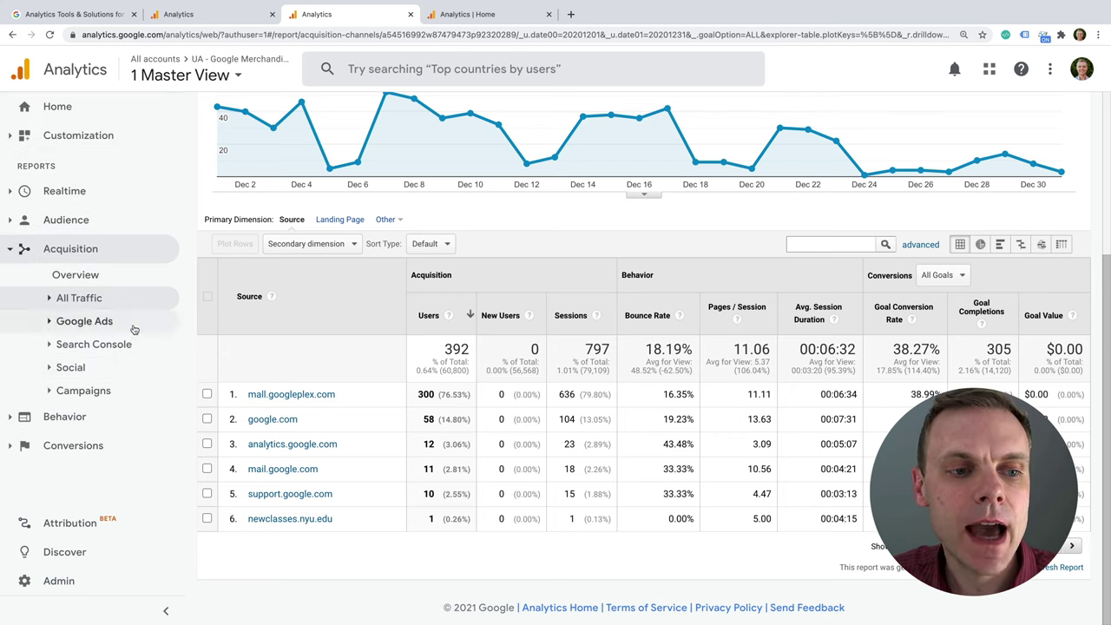
left_click(134, 327)
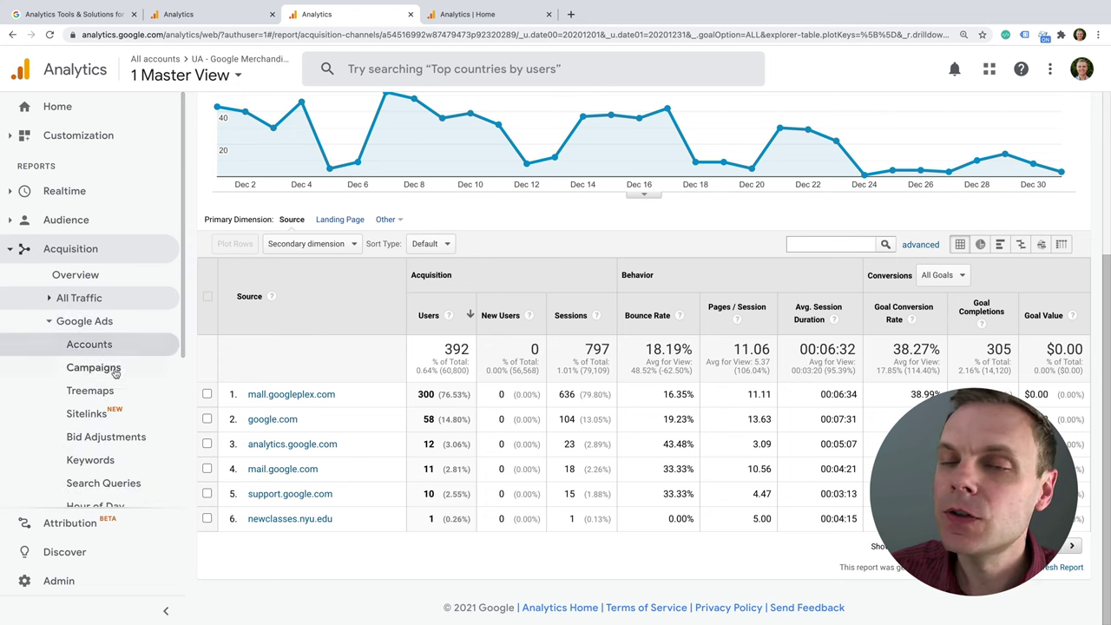
left_click(119, 369)
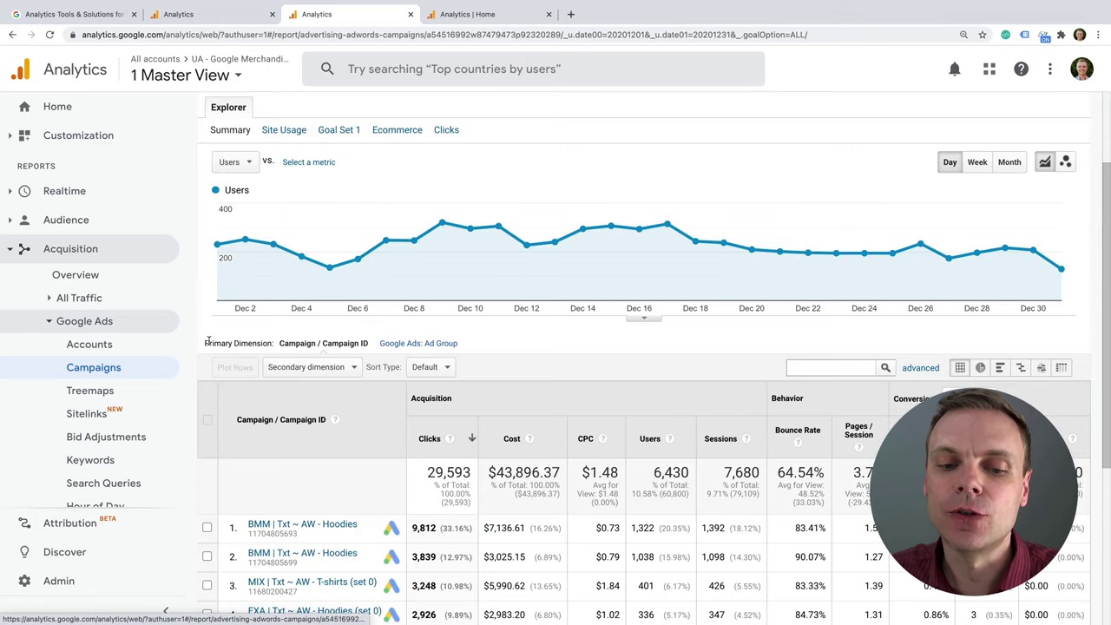
scroll(130, 347, "down", 3)
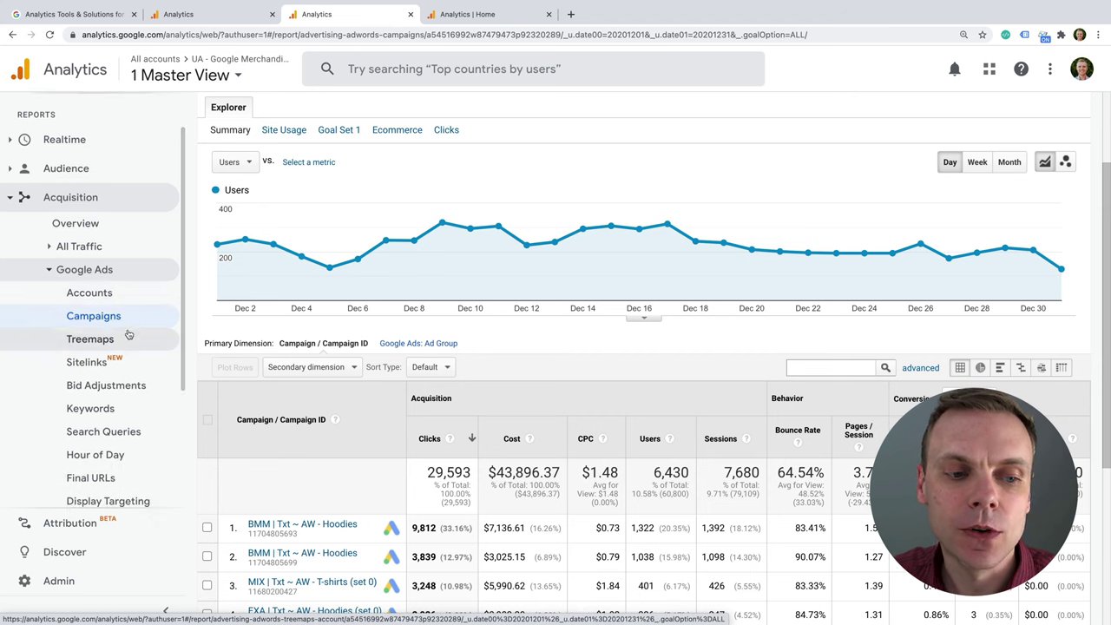
Step: Expand the Search Console group in the Acquisition section and open its Queries report
scroll(137, 396, "down", 1)
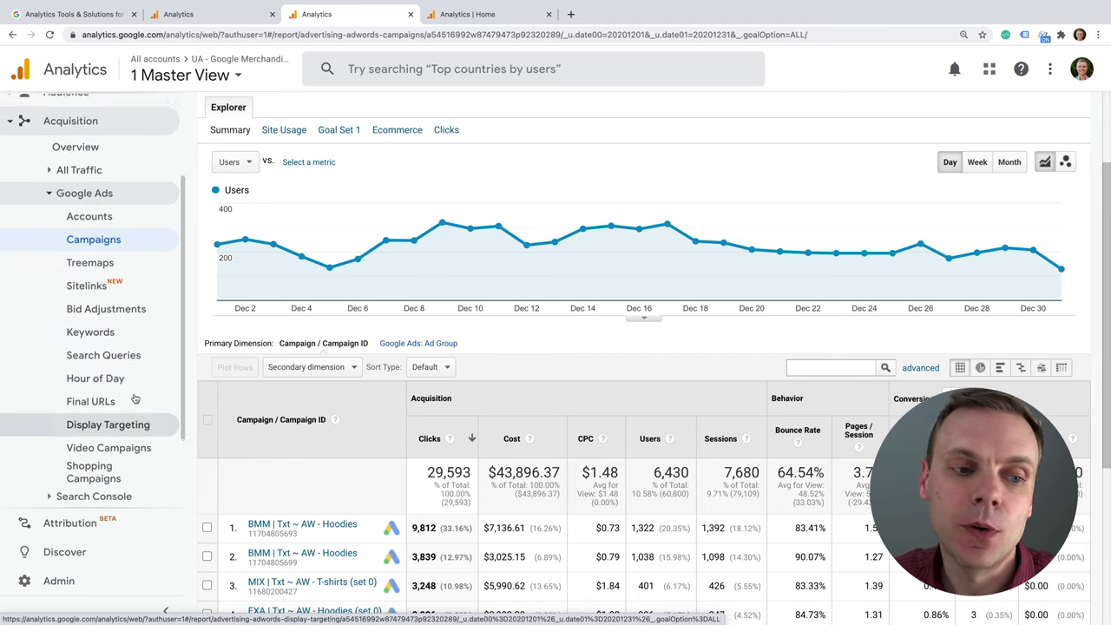
scroll(151, 419, "down", 2)
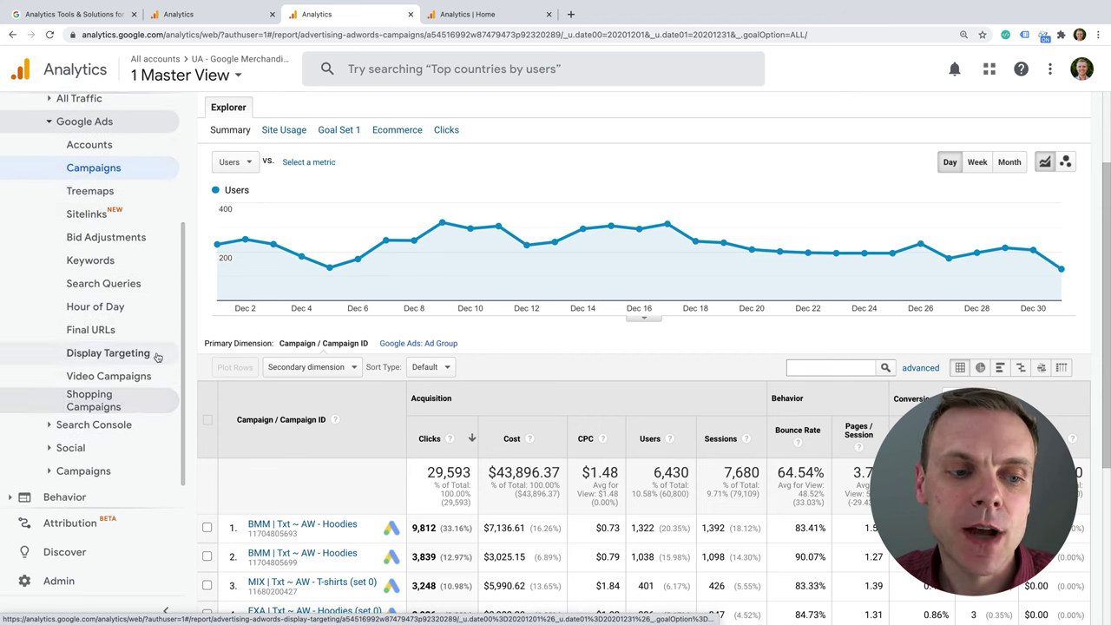
left_click(151, 425)
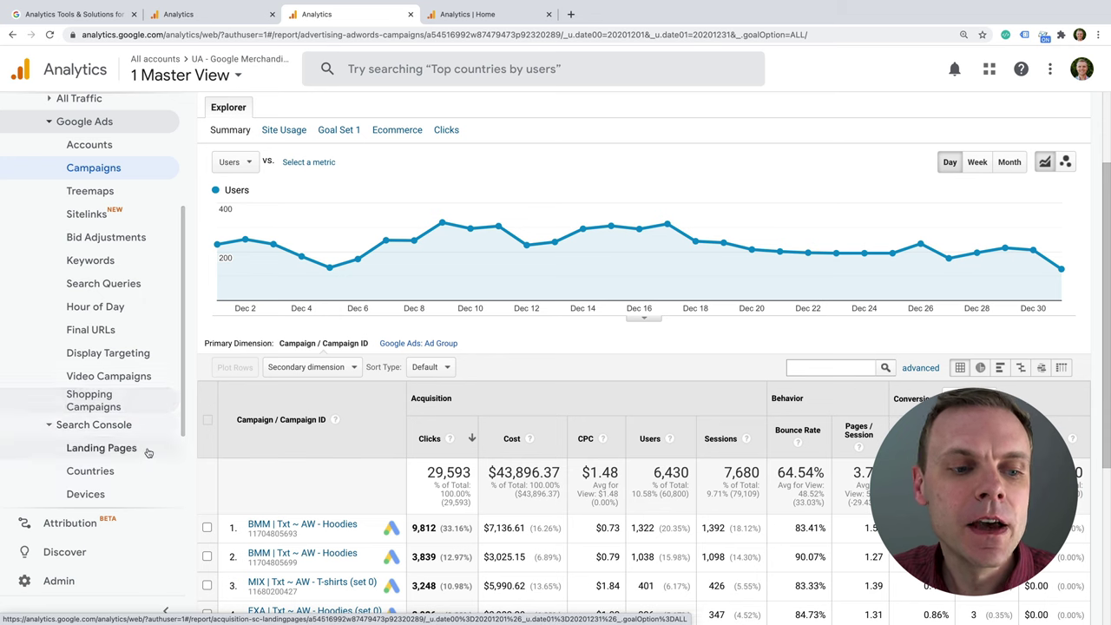
scroll(148, 451, "down", 1)
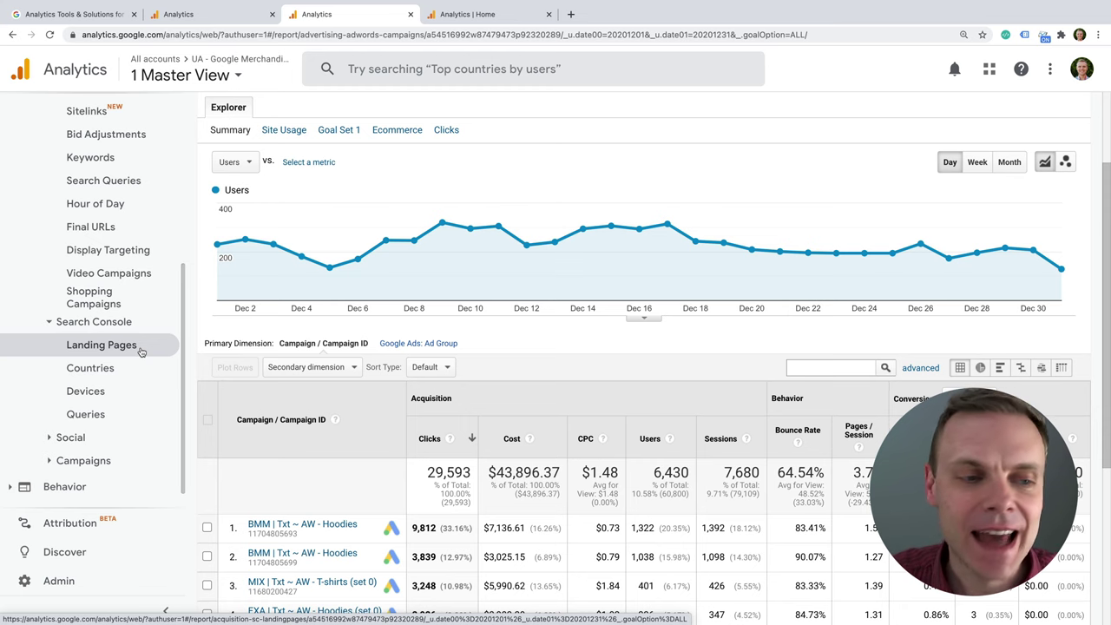
left_click(130, 414)
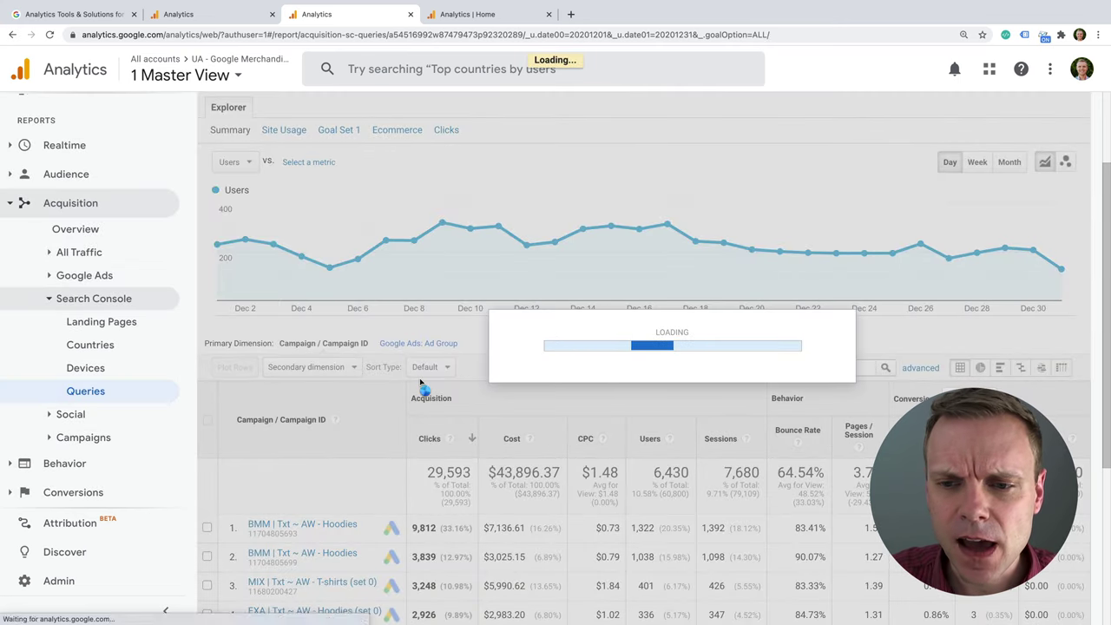
Step: Examine the top search queries in the table, including dino game, dinosaur game and youtube merchandise
scroll(373, 368, "down", 2)
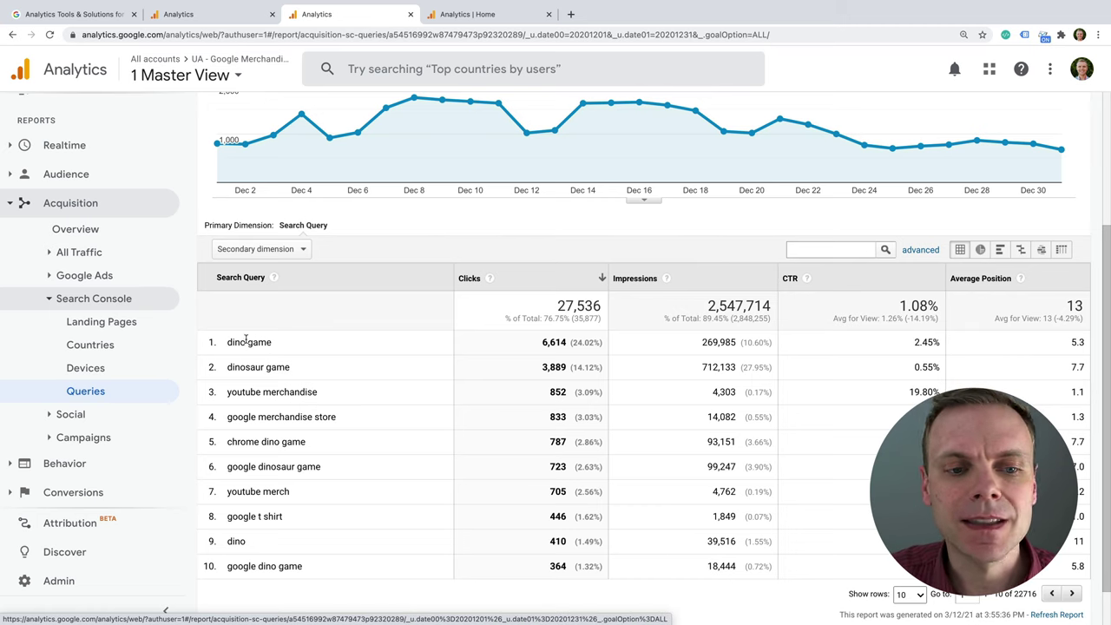
left_click_drag(226, 346, 307, 348)
left_click_drag(242, 372, 322, 371)
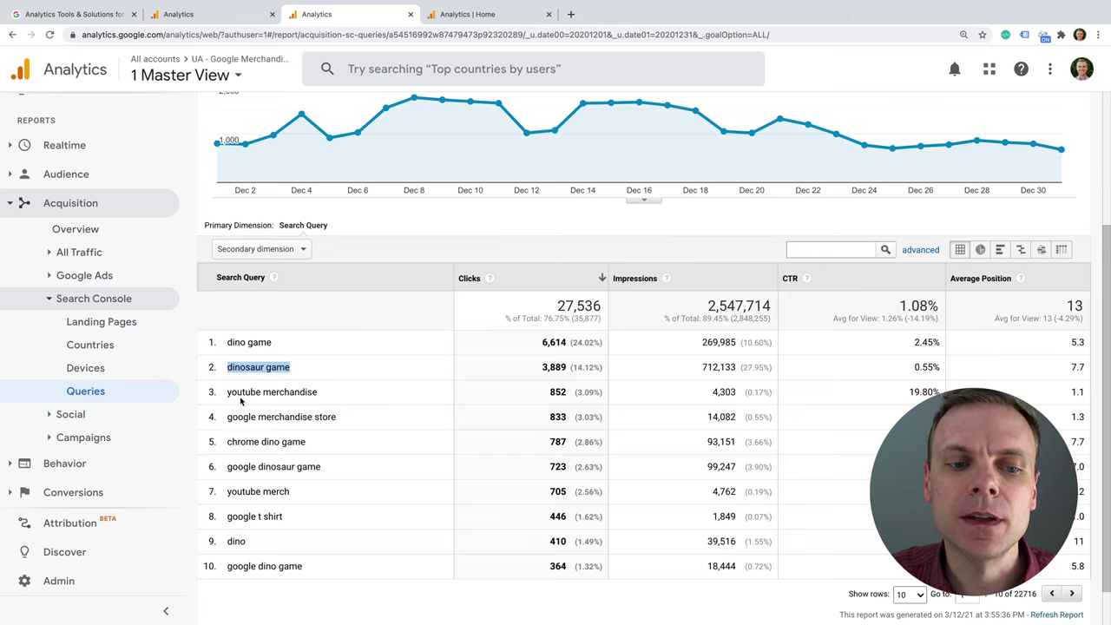
left_click_drag(238, 392, 345, 396)
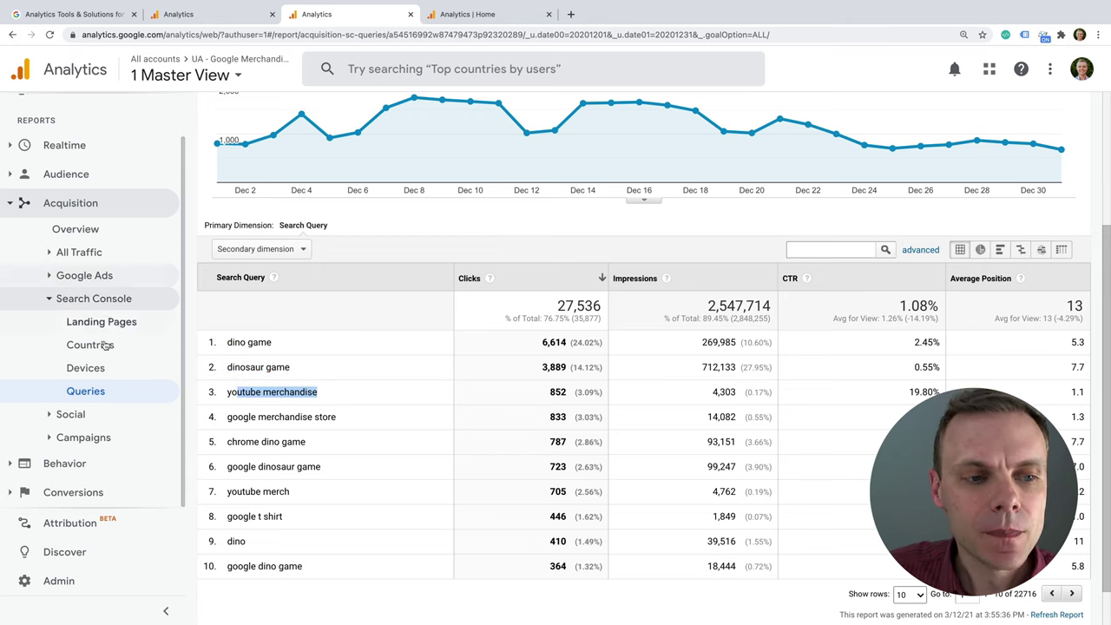
Step: Collapse Search Console and view the Social group's Overview report followed by its Network Referrals report
left_click(149, 302)
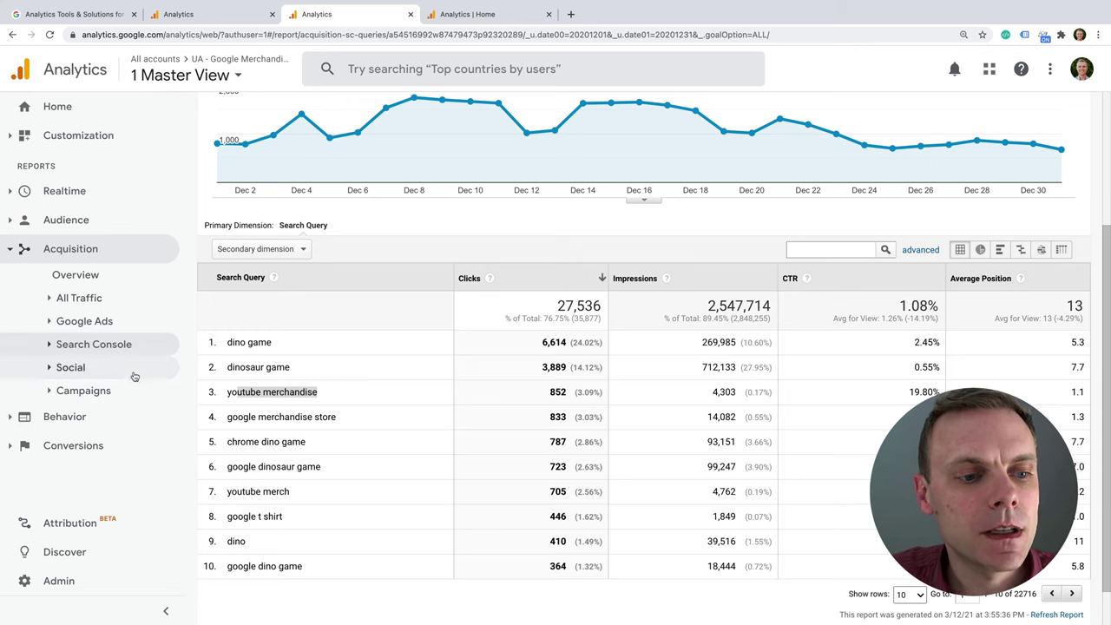
left_click(137, 368)
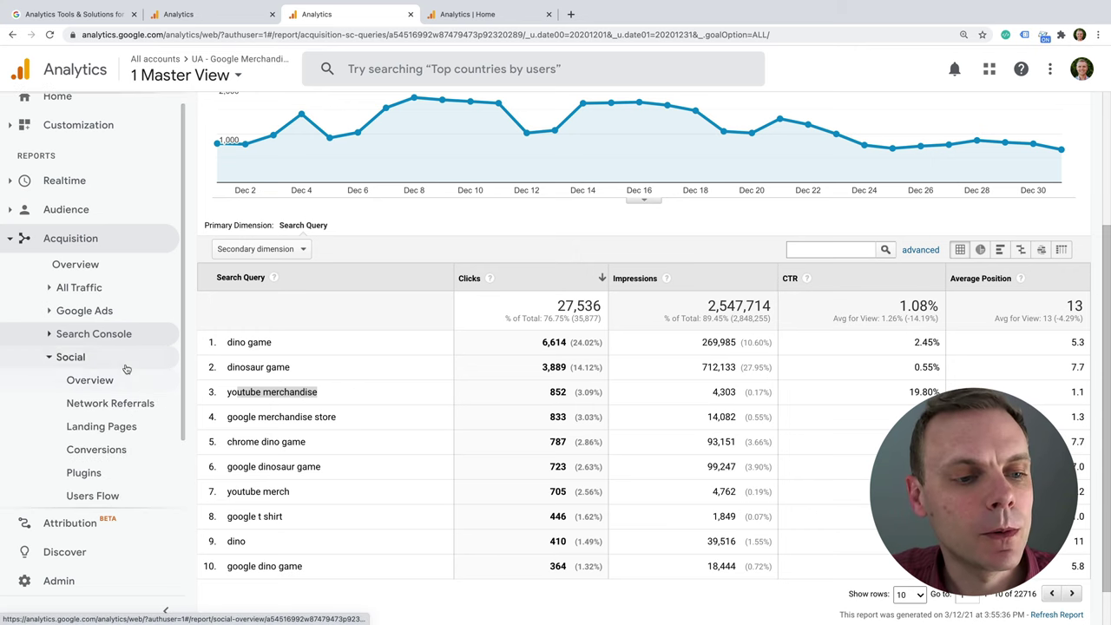
left_click(126, 373)
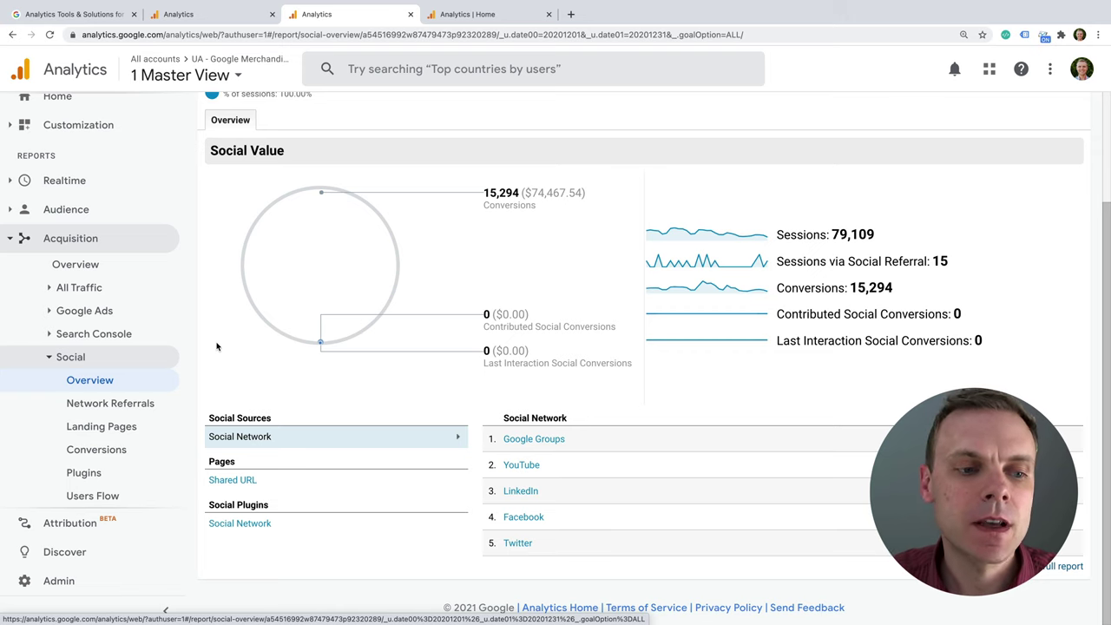
left_click(146, 407)
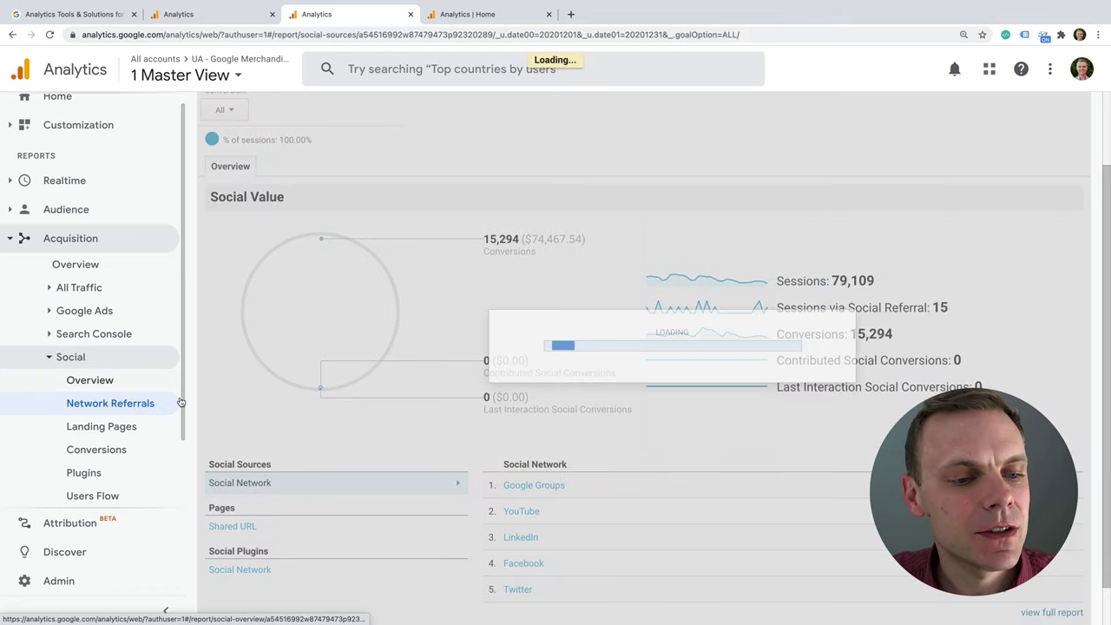
scroll(460, 434, "down", 3)
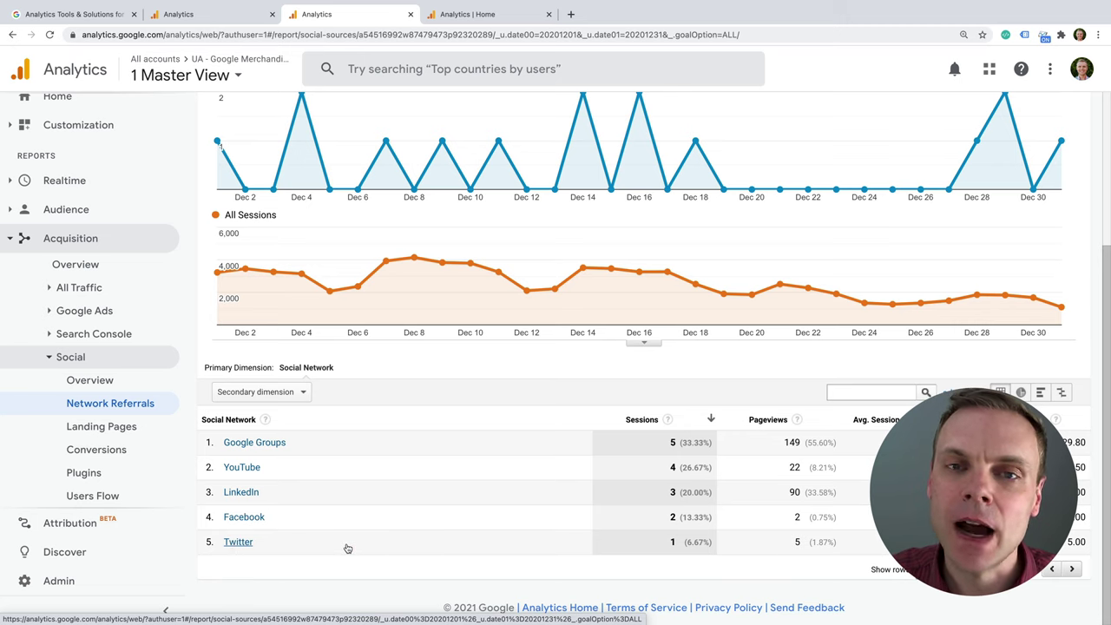
Step: Collapse the Social group and open the All Campaigns report within the Acquisition section's Campaigns group
left_click(111, 359)
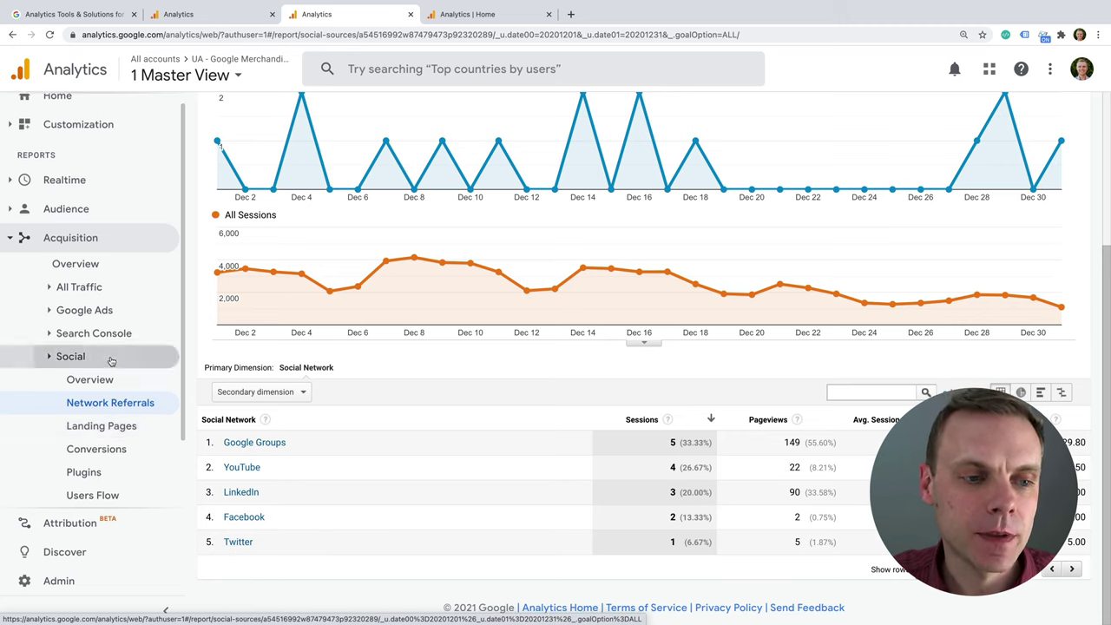
left_click(110, 390)
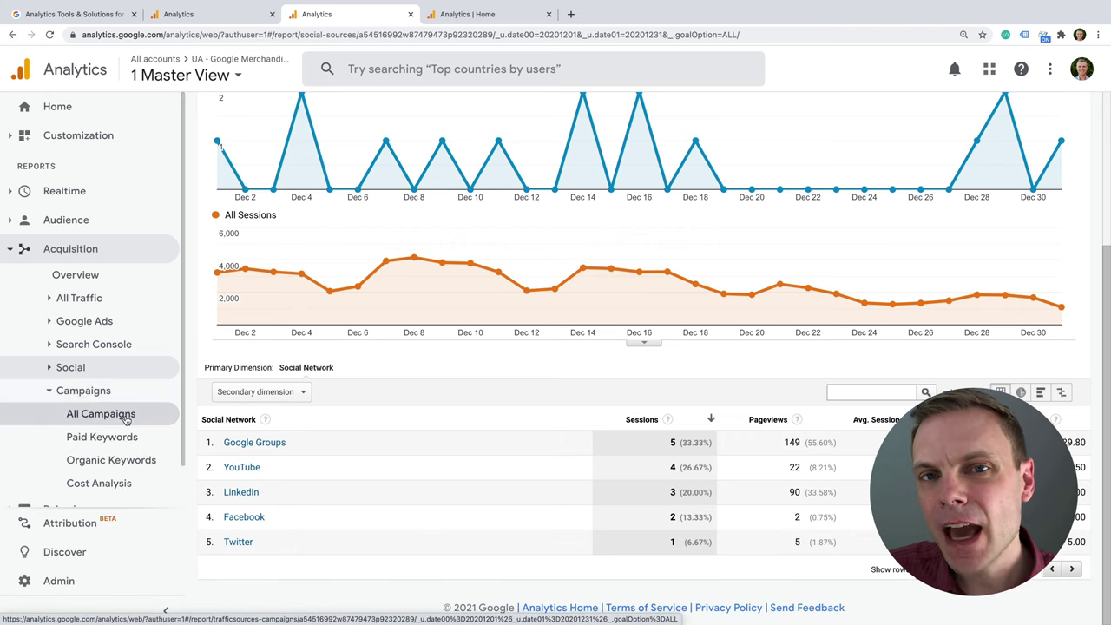
left_click(126, 418)
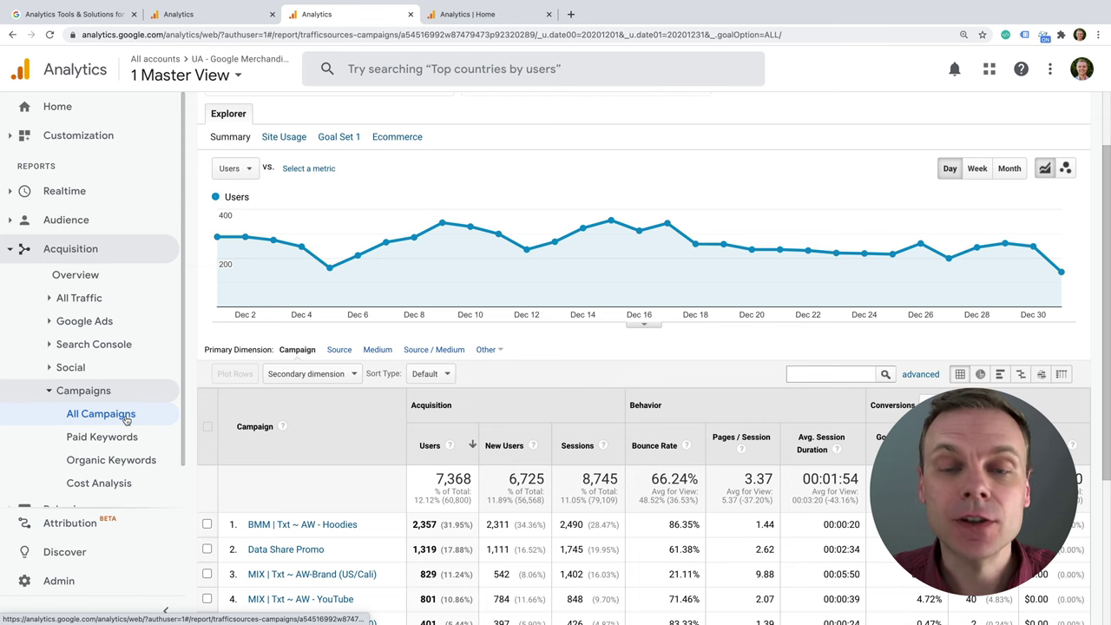
scroll(358, 389, "down", 3)
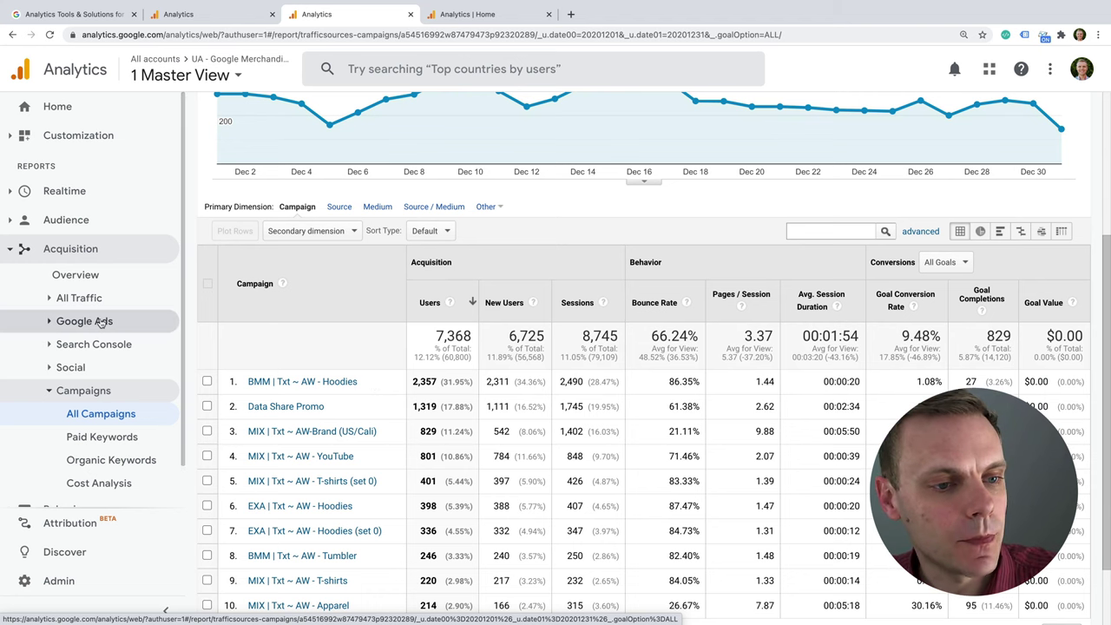
Step: Select the BMM Hoodies, MIX AW-Brand, YouTube and T-shirts (set 0), and both EXA Hoodies campaigns in the table
left_click_drag(371, 387, 246, 382)
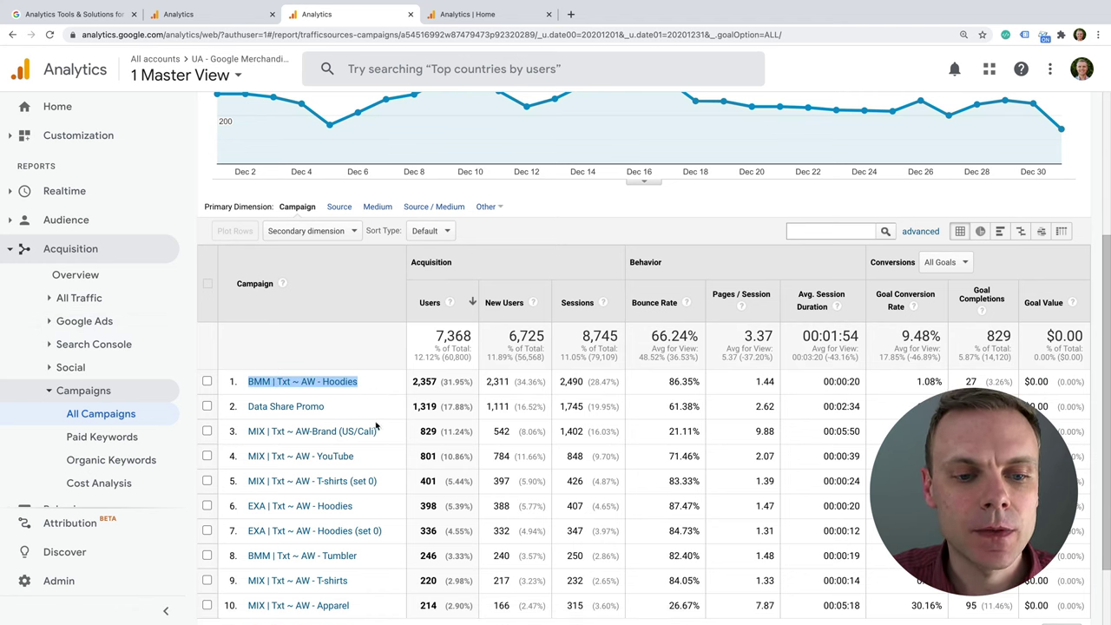
left_click(207, 381)
left_click(207, 431)
left_click(207, 456)
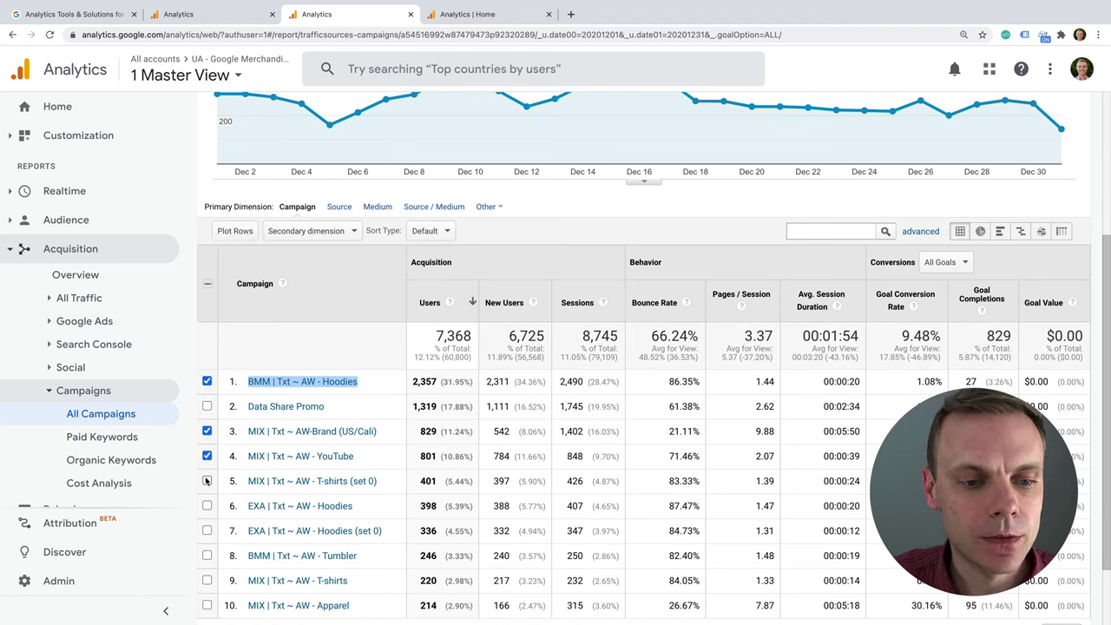
left_click(207, 505)
left_click(206, 530)
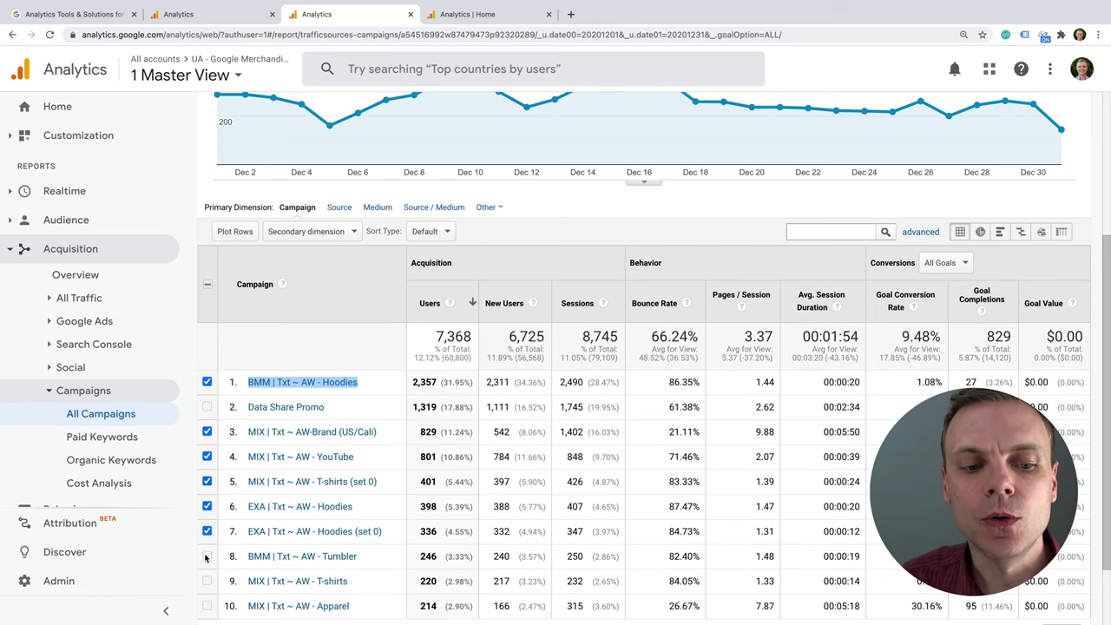
Step: Deselect the six marked campaigns and select only the Data Share Promo campaign
left_click(207, 382)
left_click(206, 431)
left_click(207, 456)
left_click(206, 481)
left_click(207, 506)
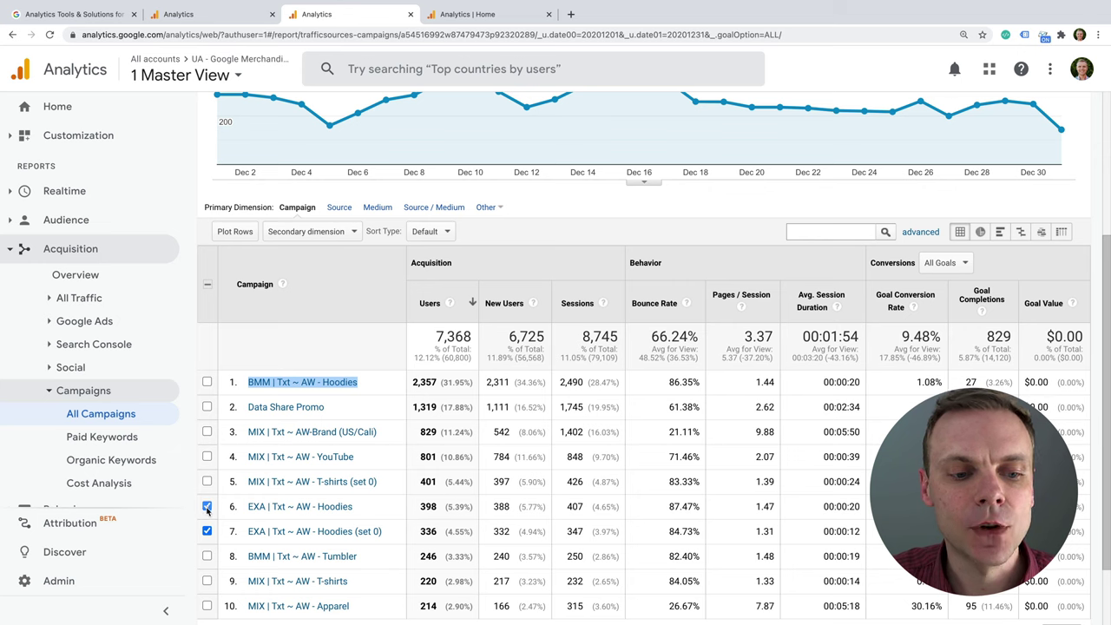
left_click(206, 530)
left_click(206, 407)
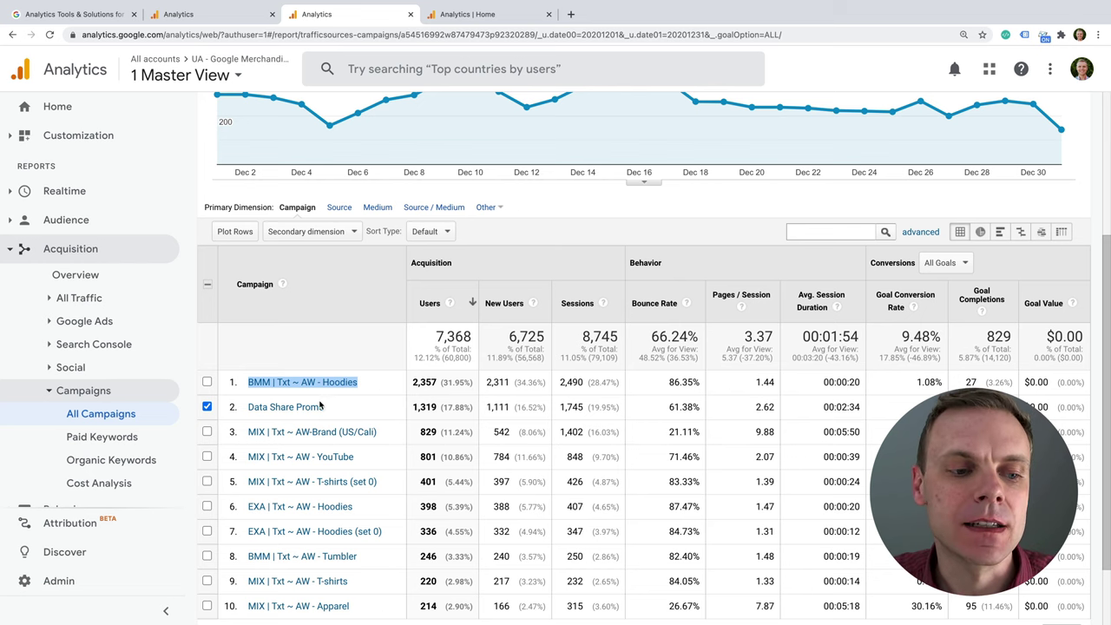
Step: View the Paid Keywords report of the Campaigns group, followed by the Organic Keywords report and its keyword table
scroll(130, 382, "down", 1)
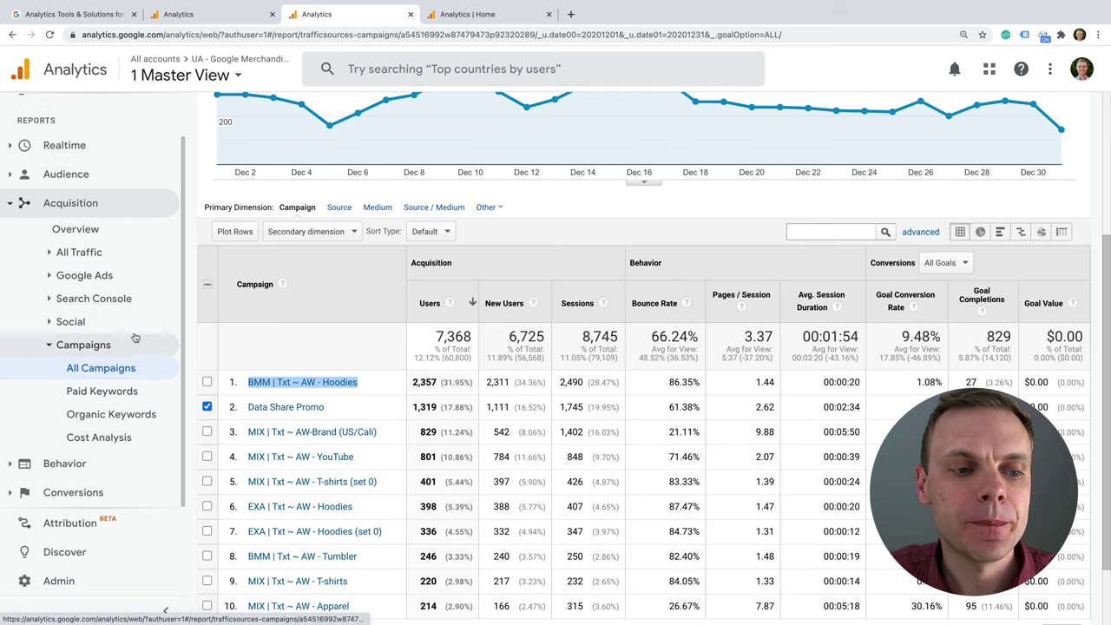
left_click(149, 393)
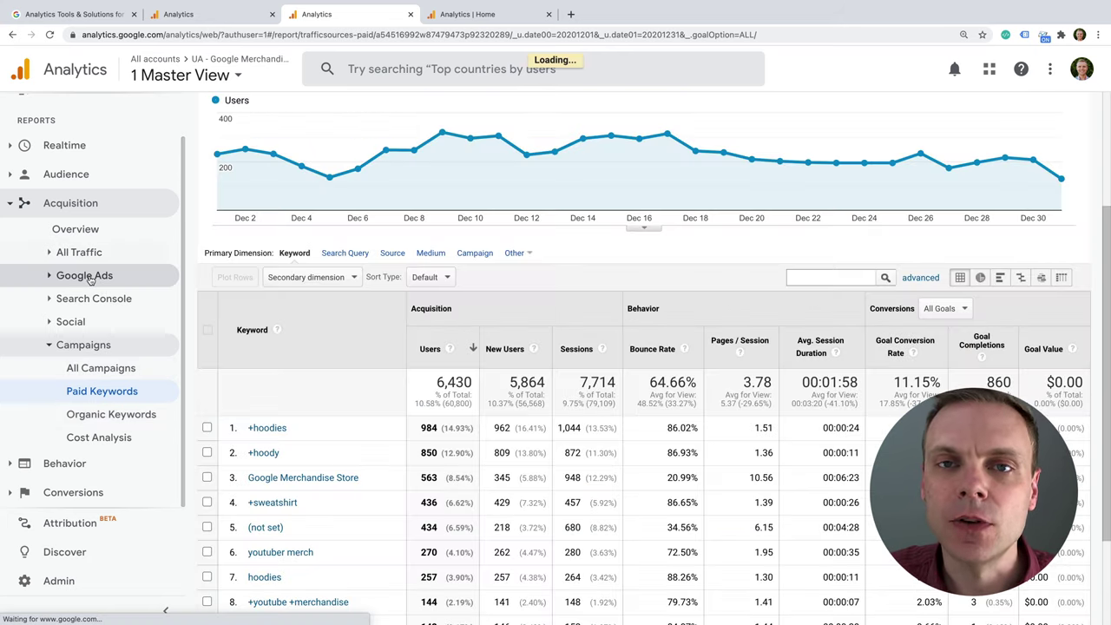
left_click(143, 418)
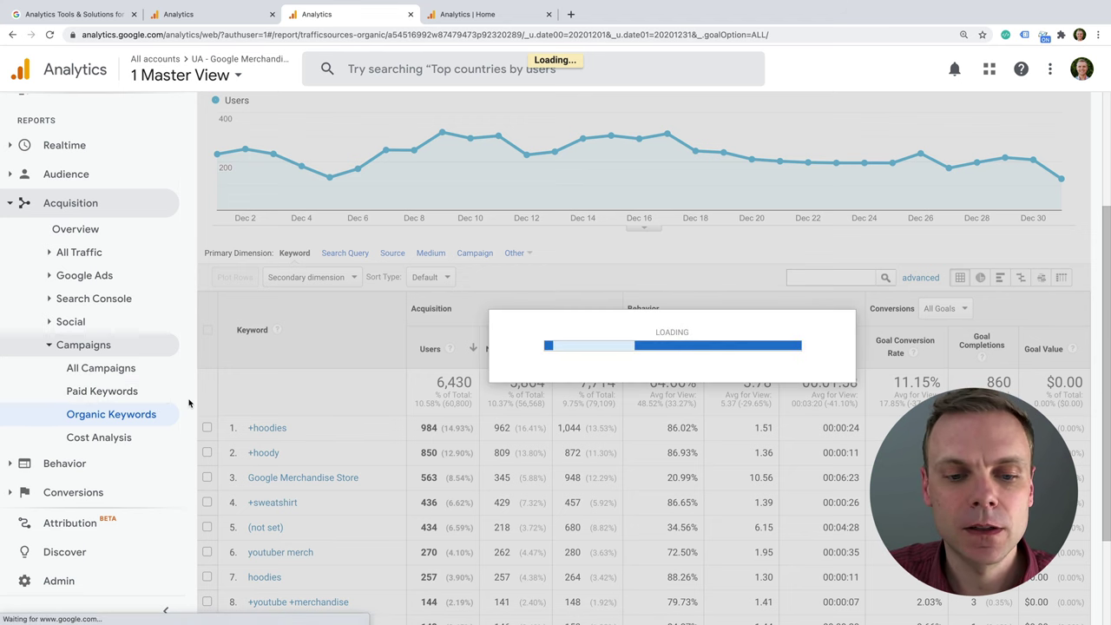
scroll(330, 408, "down", 1)
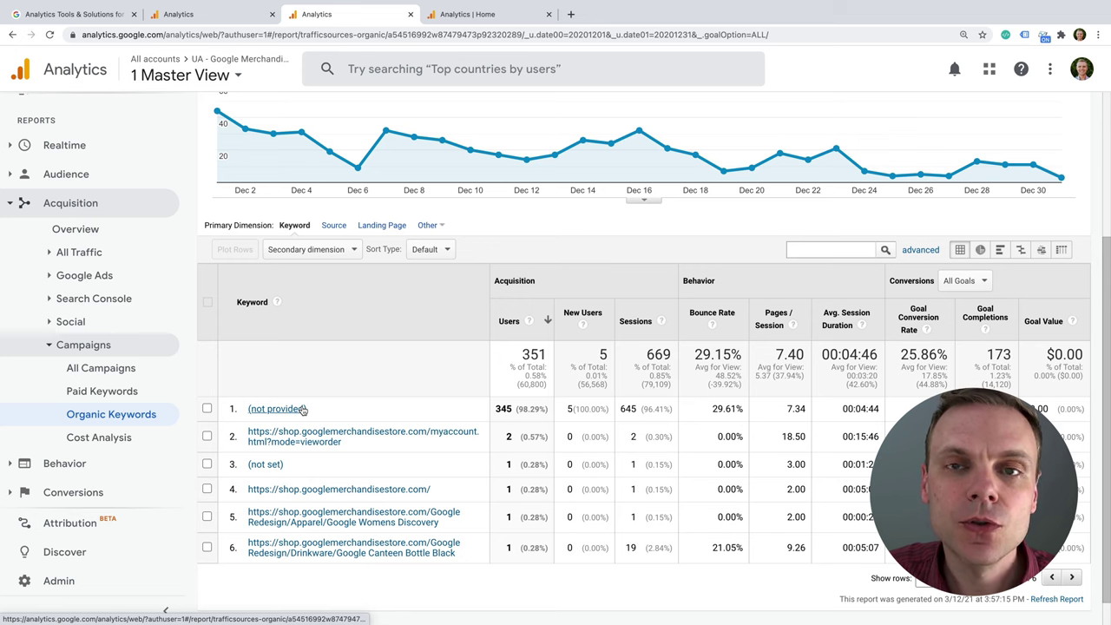
scroll(305, 408, "down", 1)
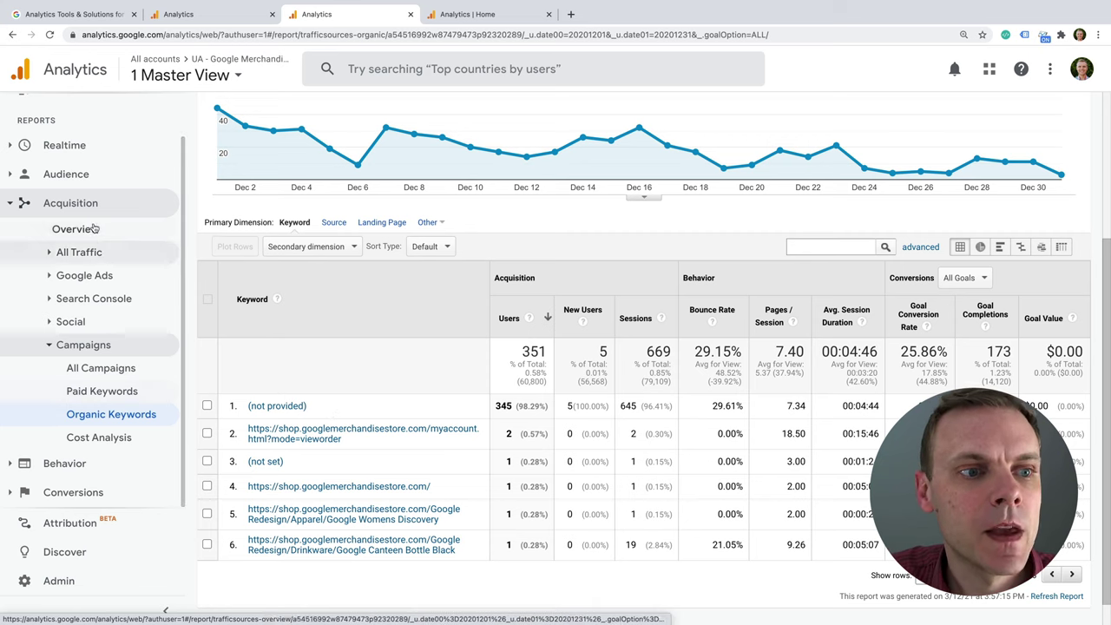
Step: Collapse the Acquisition section and open the Behavior Overview report down to its list of top pages
left_click(116, 206)
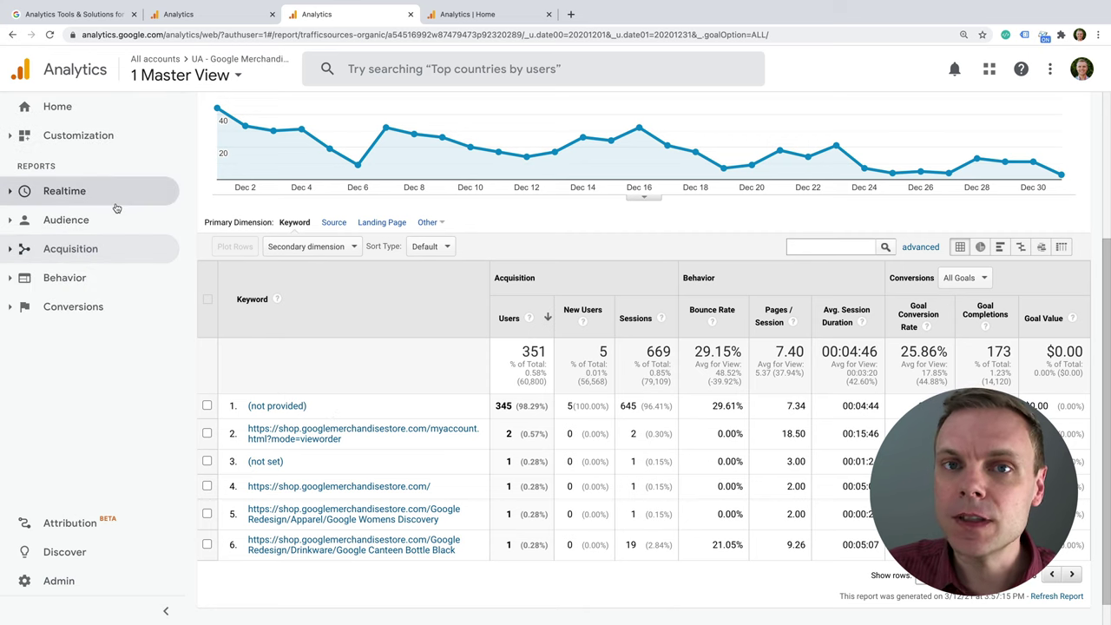
left_click(95, 278)
left_click(107, 312)
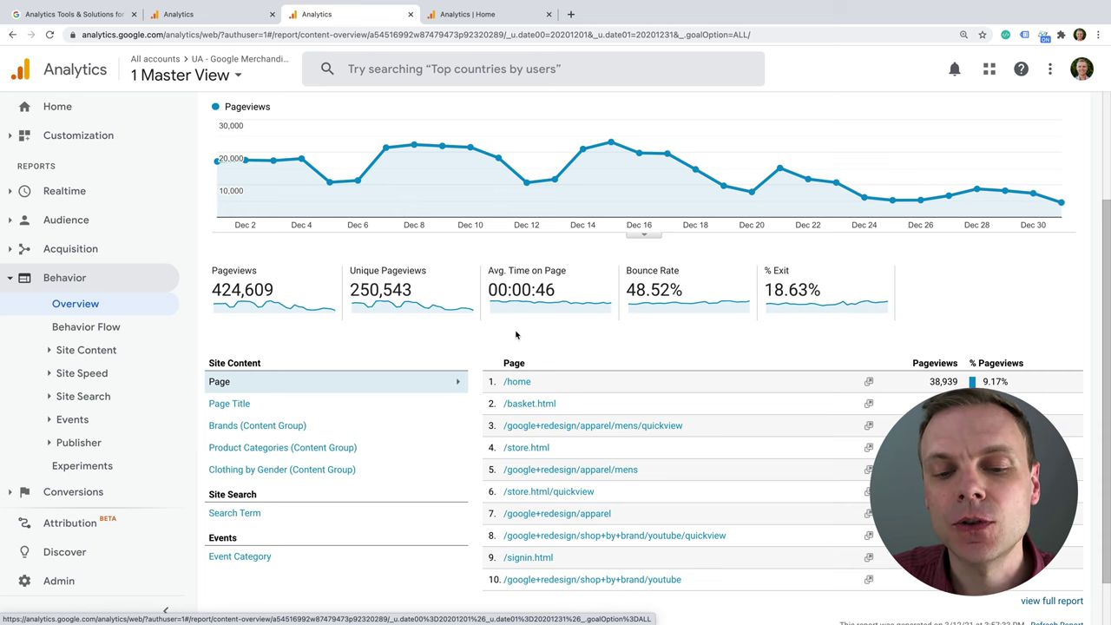
scroll(515, 335, "down", 1)
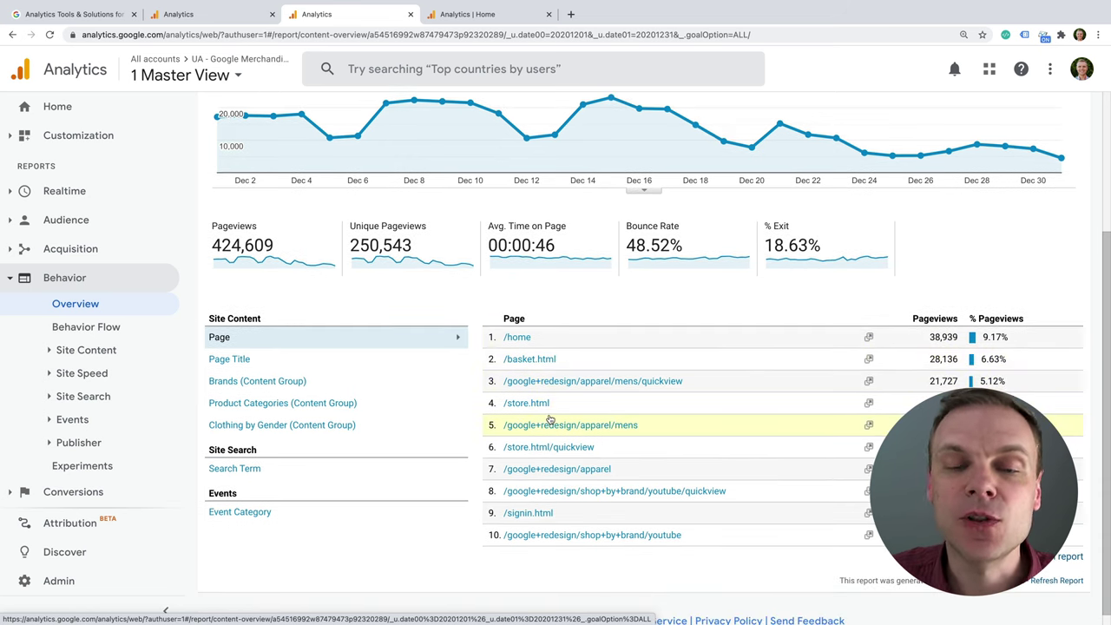
Step: Open the All Pages report under Site Content and select the /home row in the page table
left_click(120, 349)
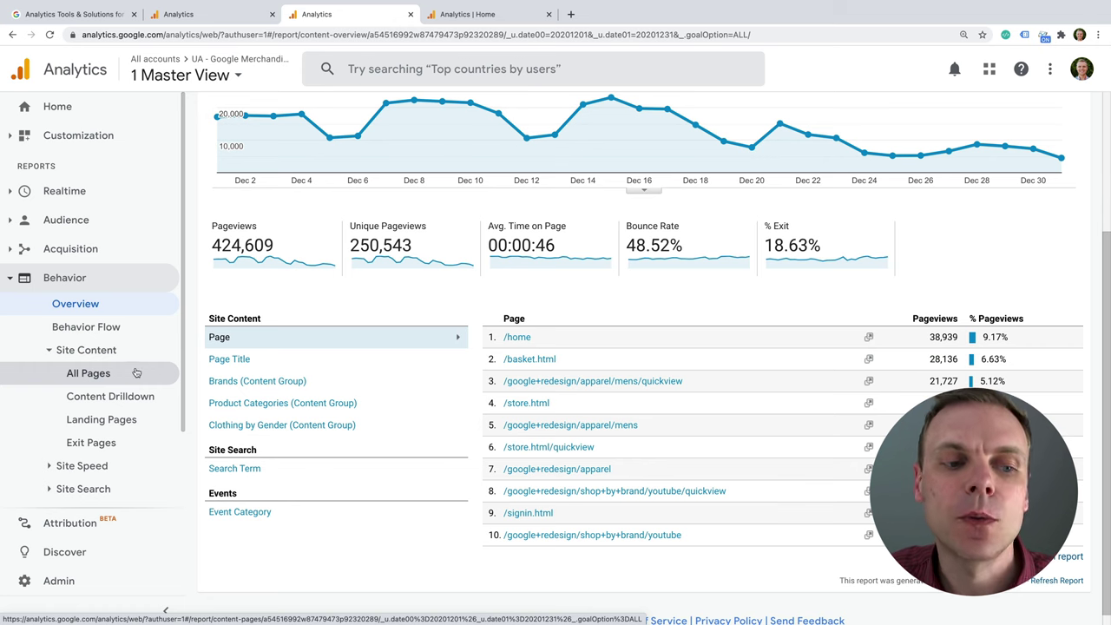
left_click(154, 372)
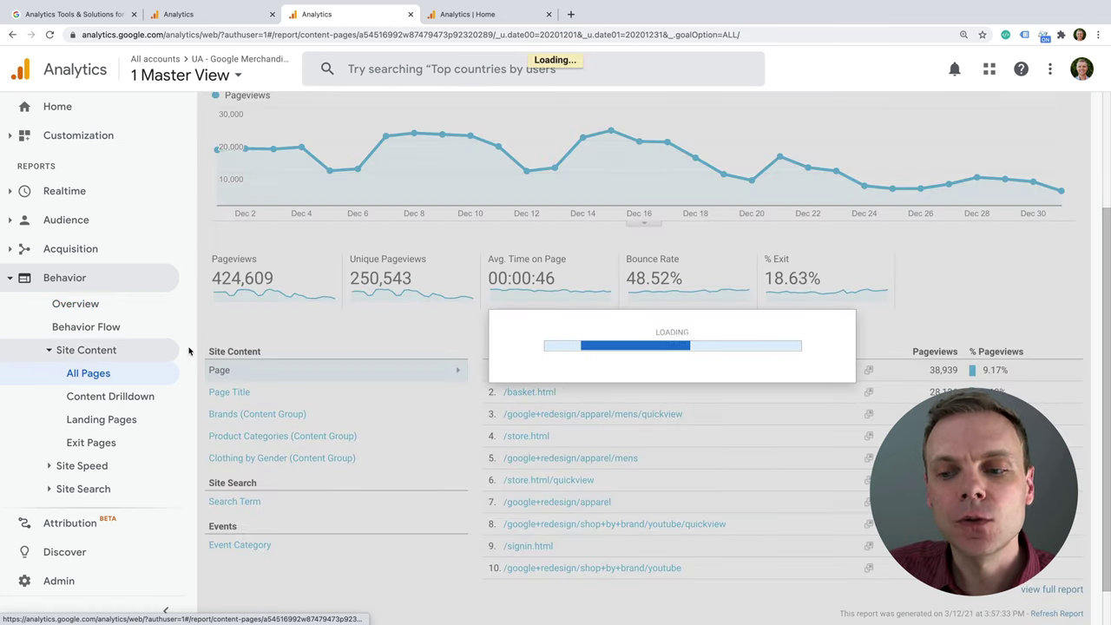
scroll(248, 321, "down", 2)
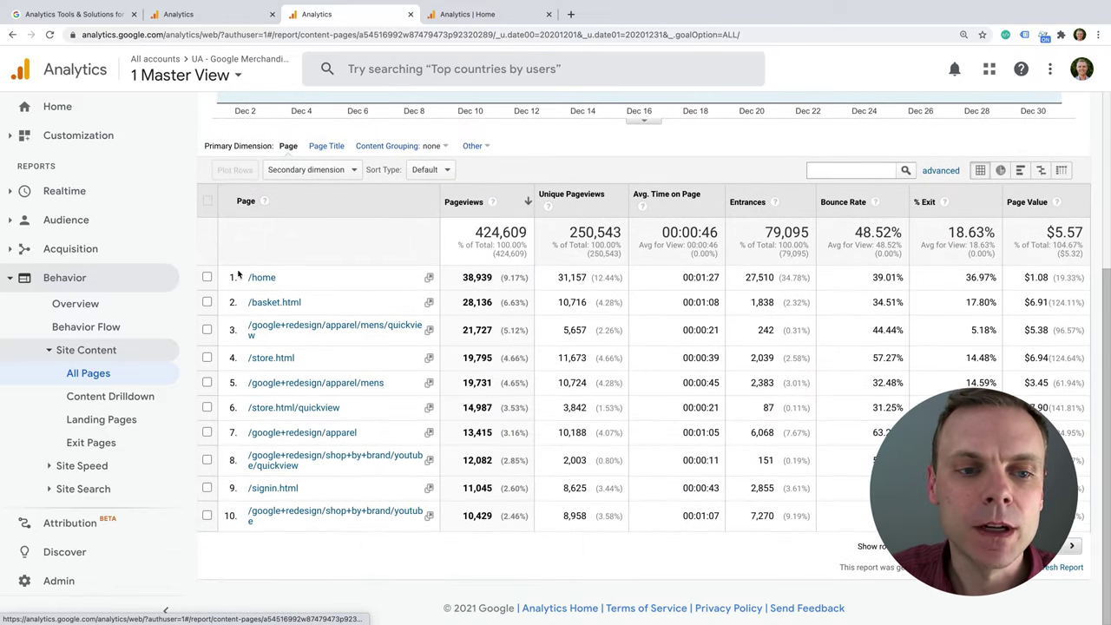
left_click(207, 277)
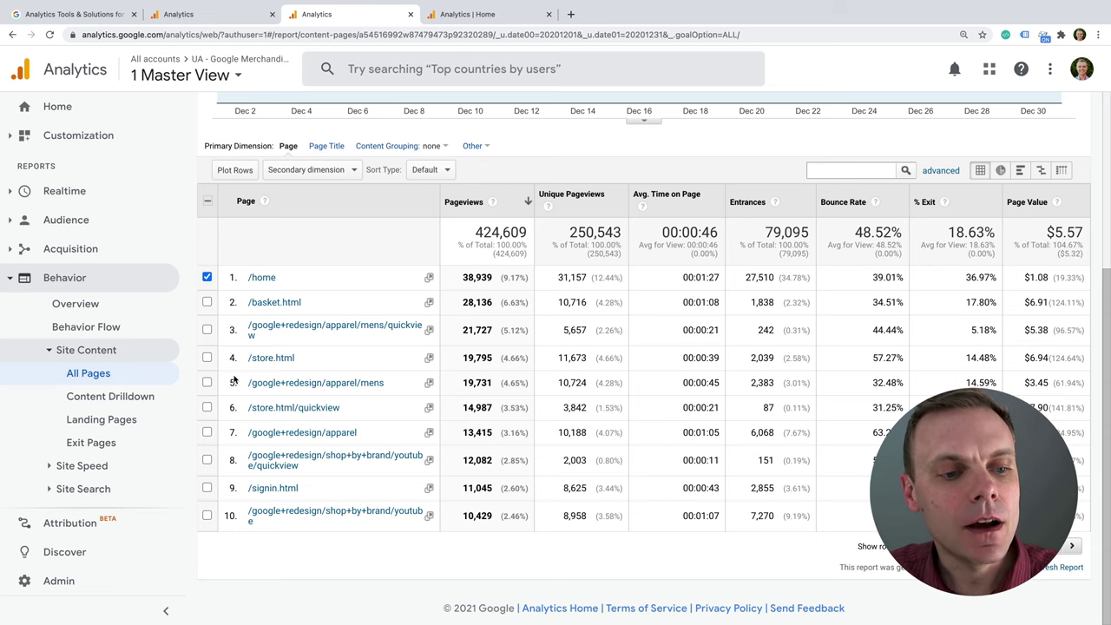
Step: Open the Landing Pages report under Site Content
left_click(150, 420)
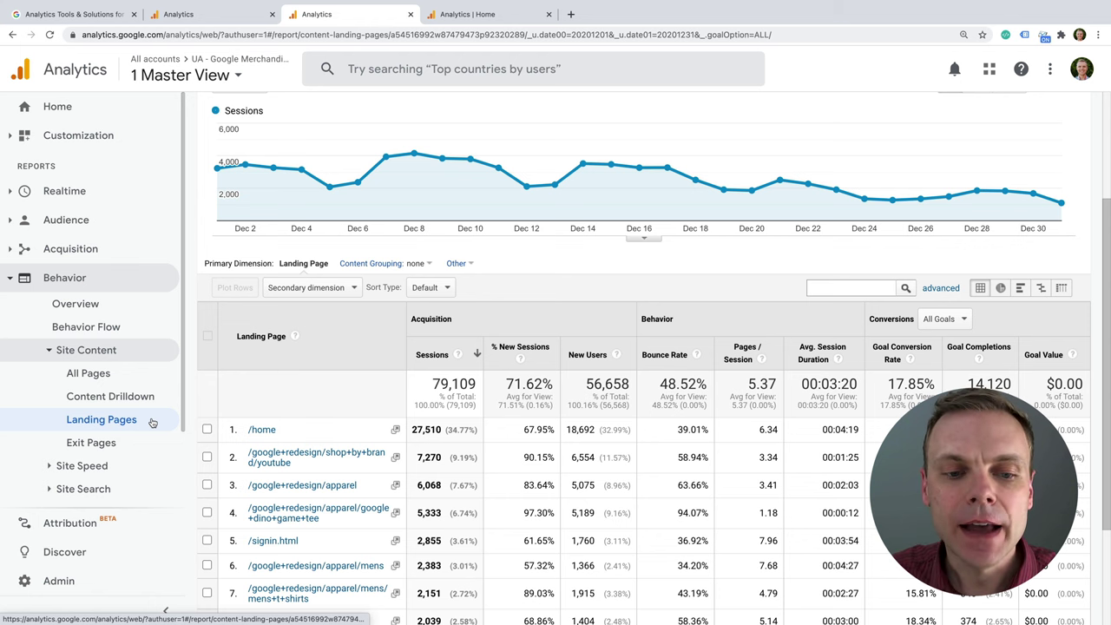
Step: Select the first four rows of the Landing Pages table, from /home to /google+redesign/apparel/google+dino+game+tee
scroll(223, 441, "down", 2)
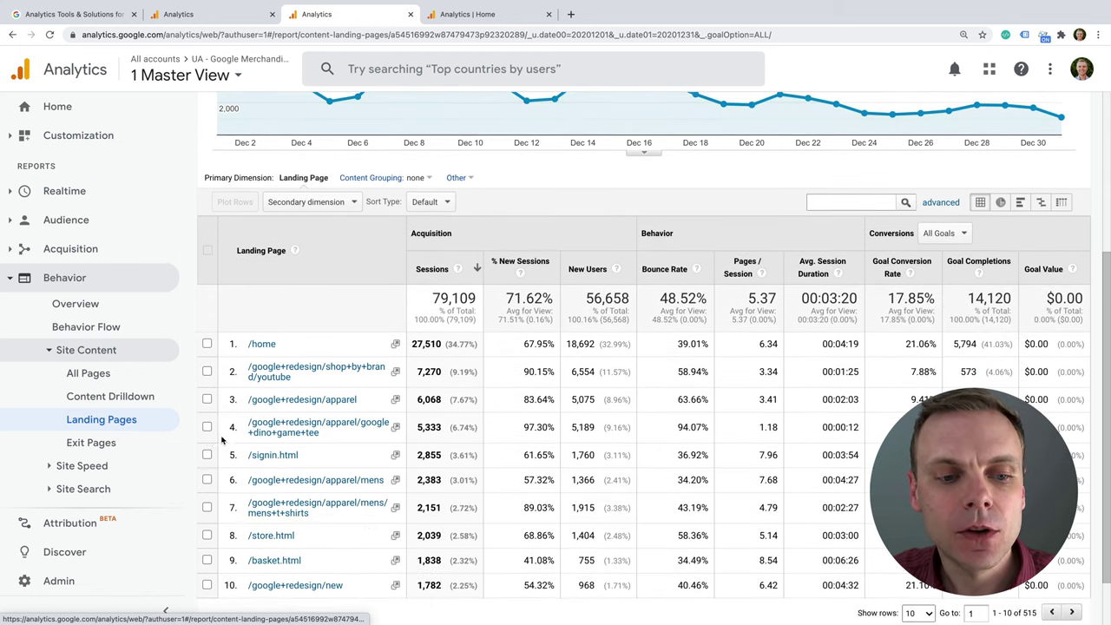
left_click(206, 343)
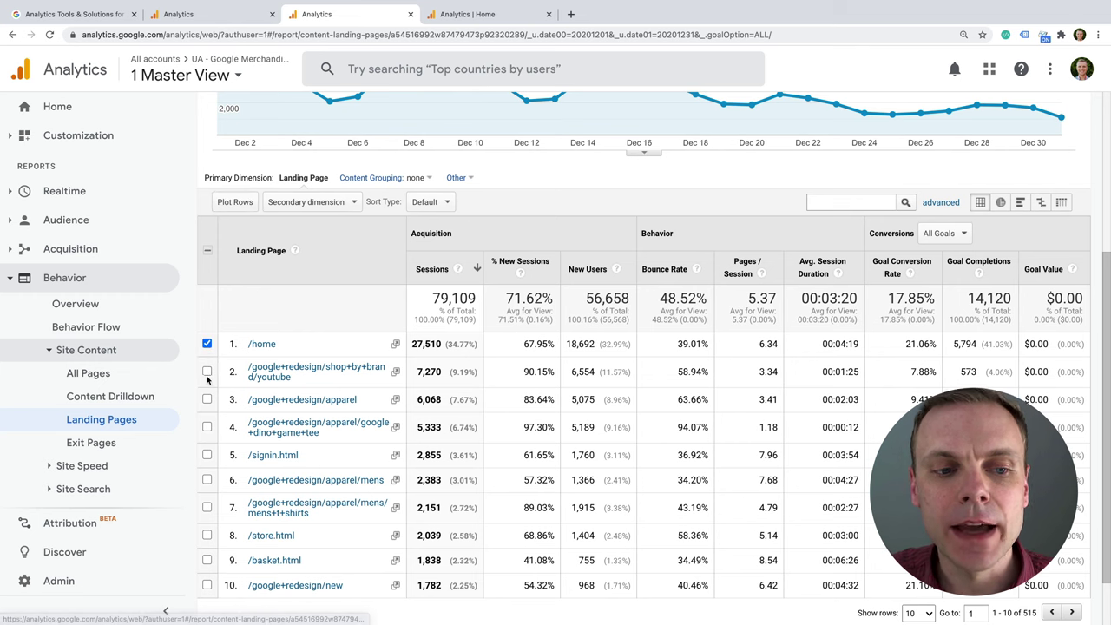
left_click(206, 372)
left_click(206, 399)
left_click(207, 427)
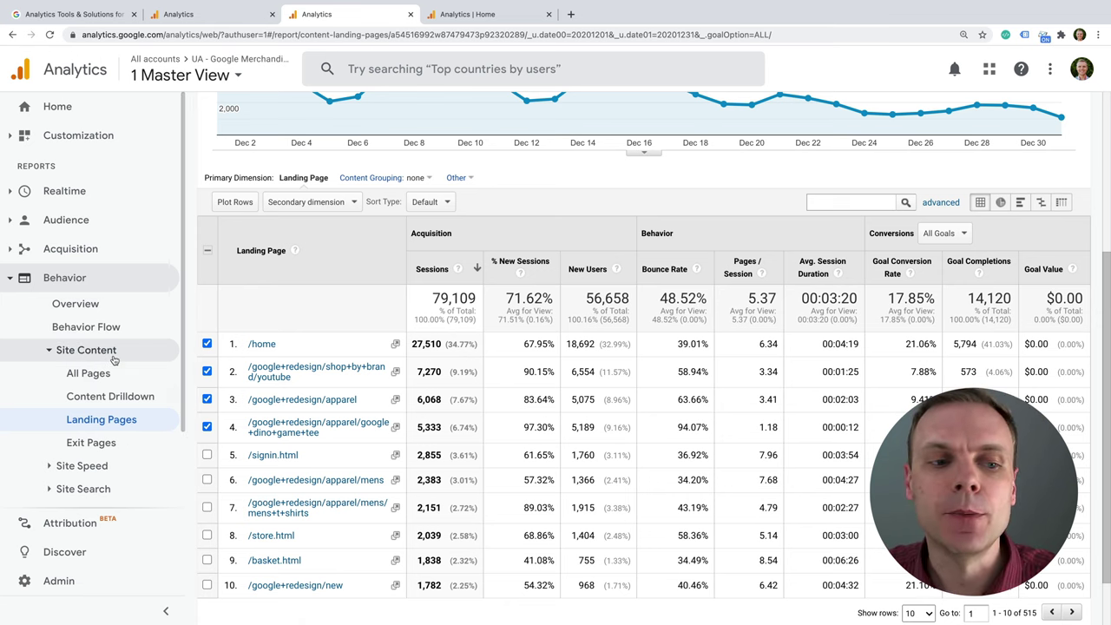
Step: Expand the Site Speed group in the Behavior section and look over the reports it contains
left_click(87, 350)
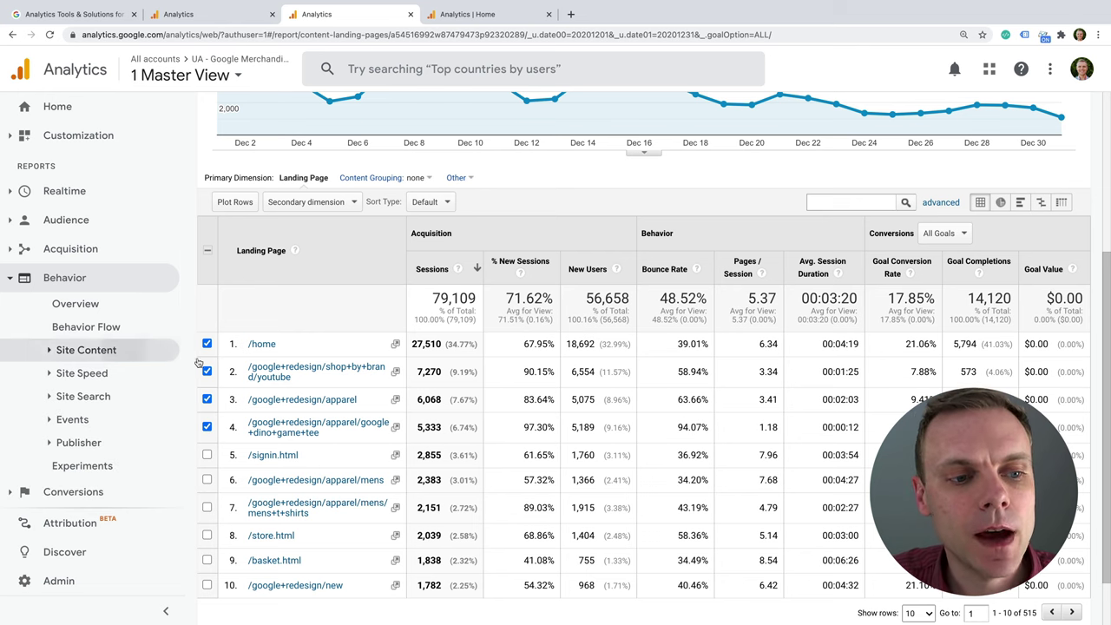
left_click(127, 353)
scroll(128, 350, "down", 2)
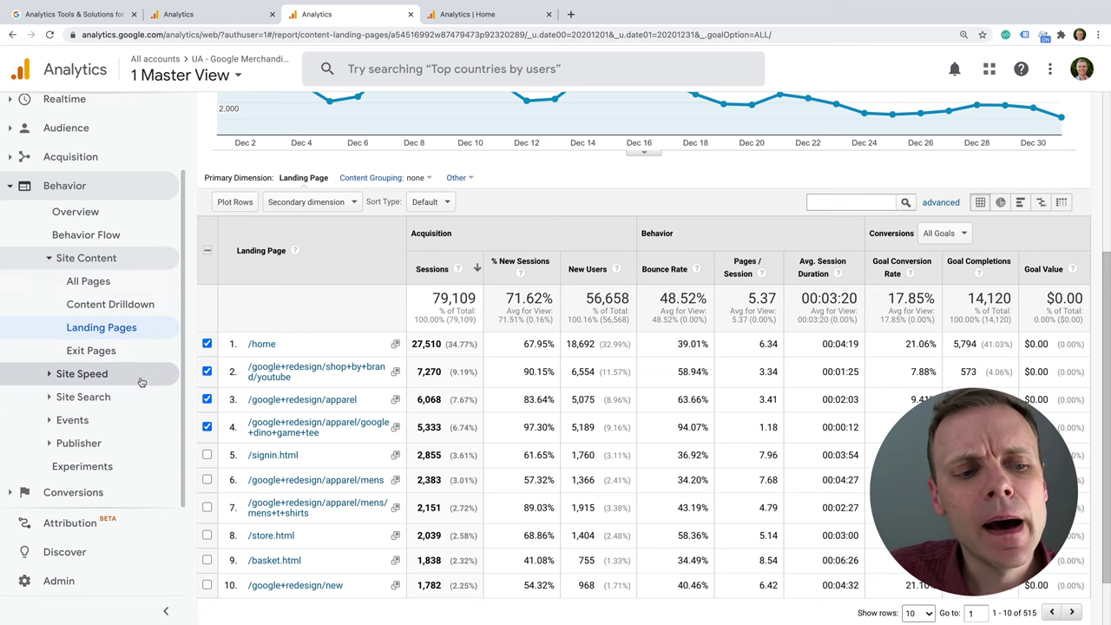
left_click(142, 377)
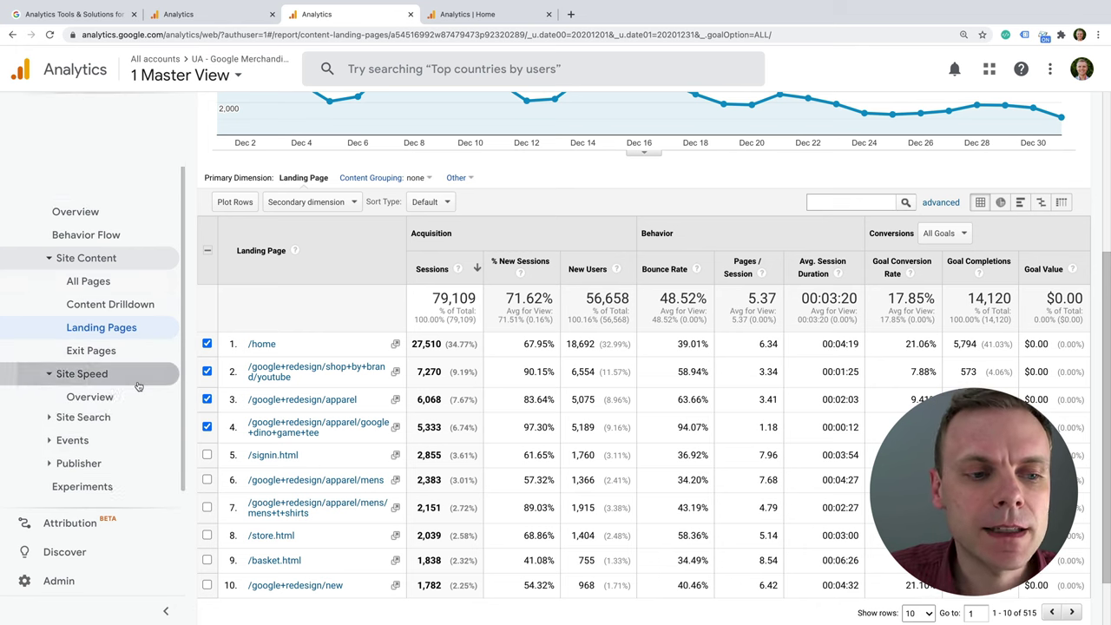
scroll(131, 354, "down", 2)
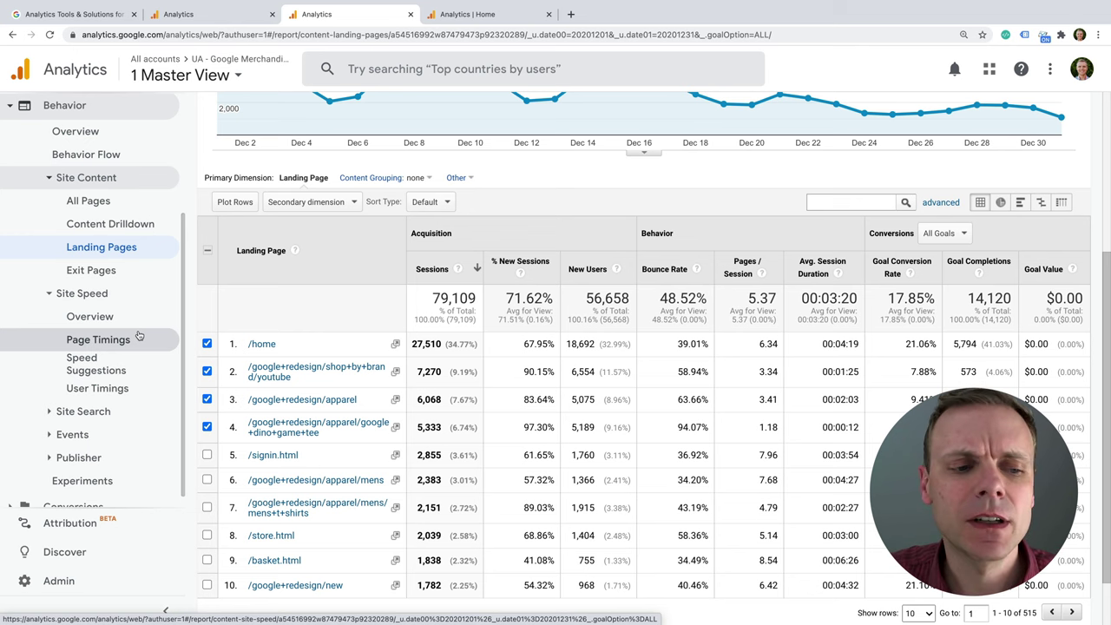
Step: View the Search Terms report under Site Search, followed by the Top Events report under Events
left_click(139, 412)
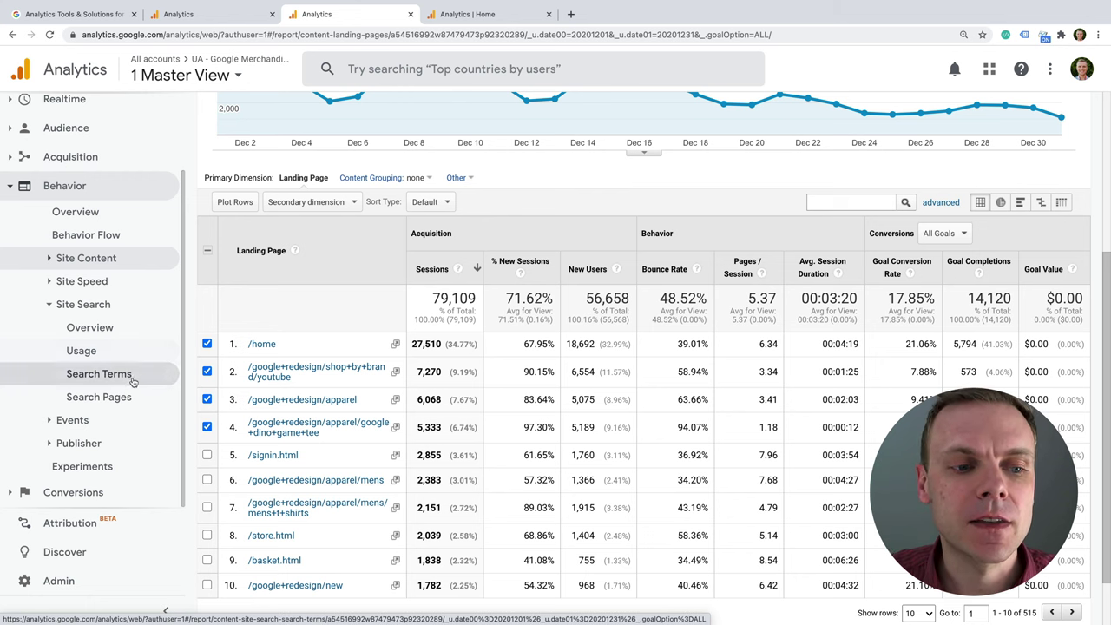
left_click(130, 374)
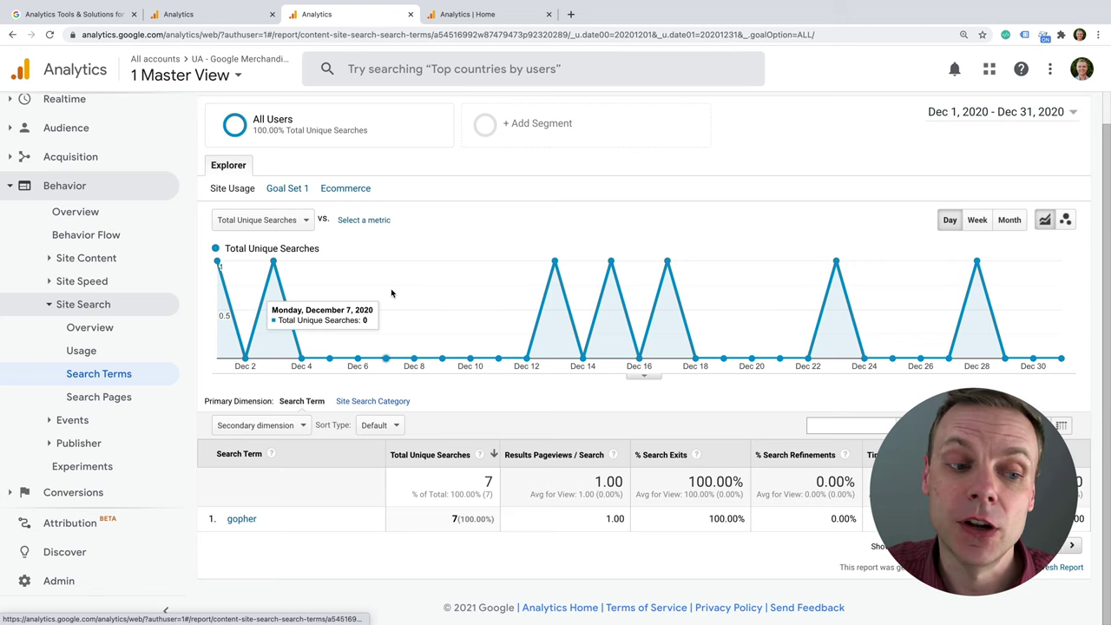
left_click(130, 419)
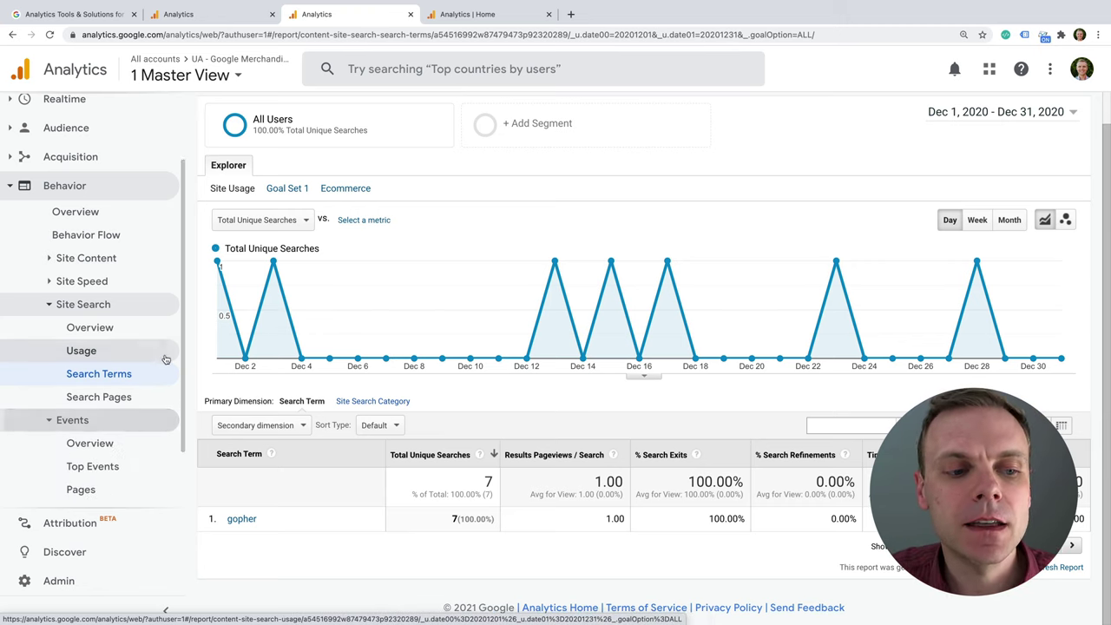
left_click(129, 399)
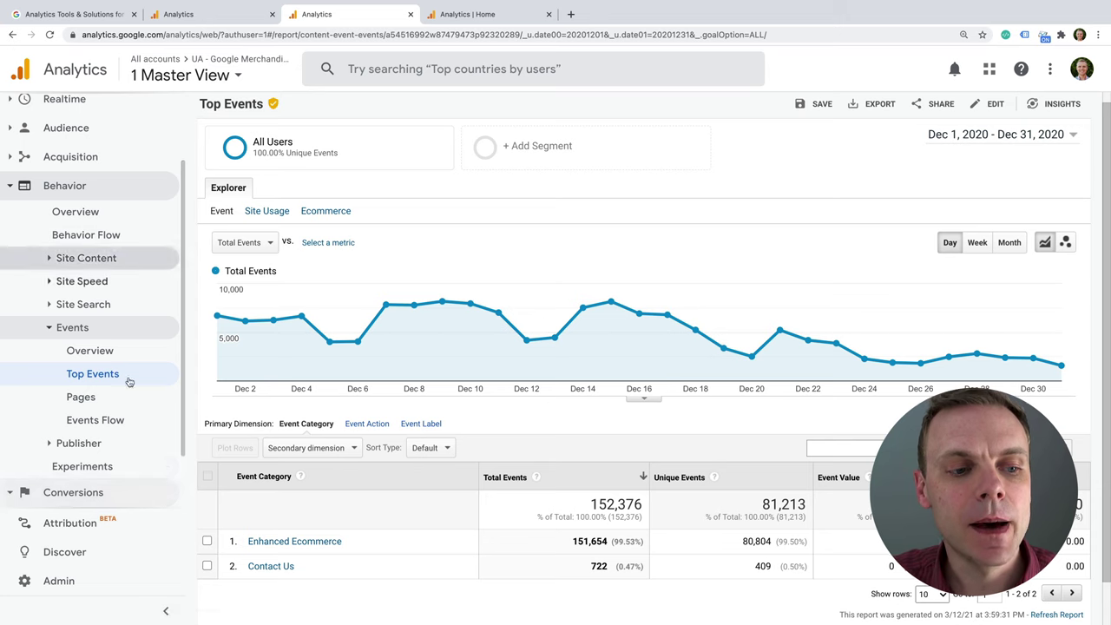
Step: Open the Goals Overview report in the Conversions section
scroll(83, 445, "down", 1)
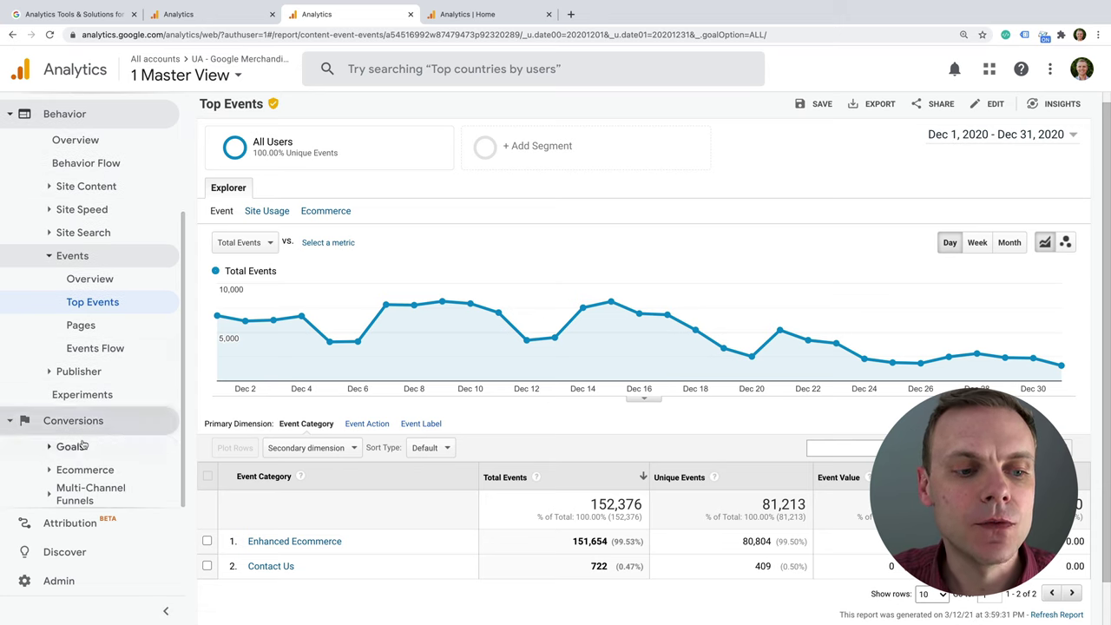
left_click(71, 446)
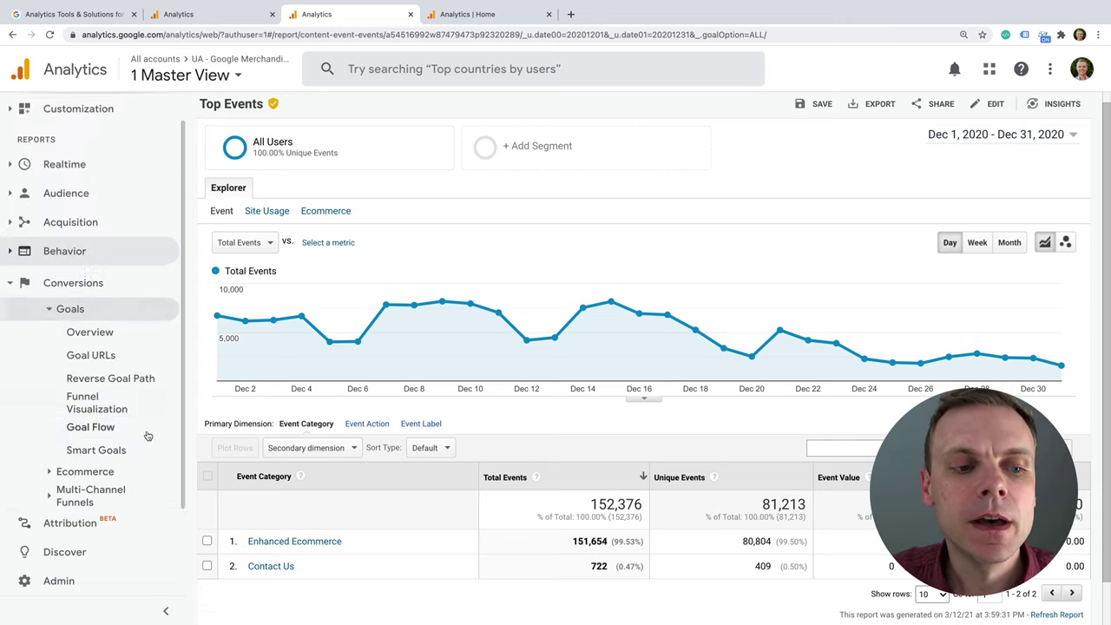
left_click(116, 334)
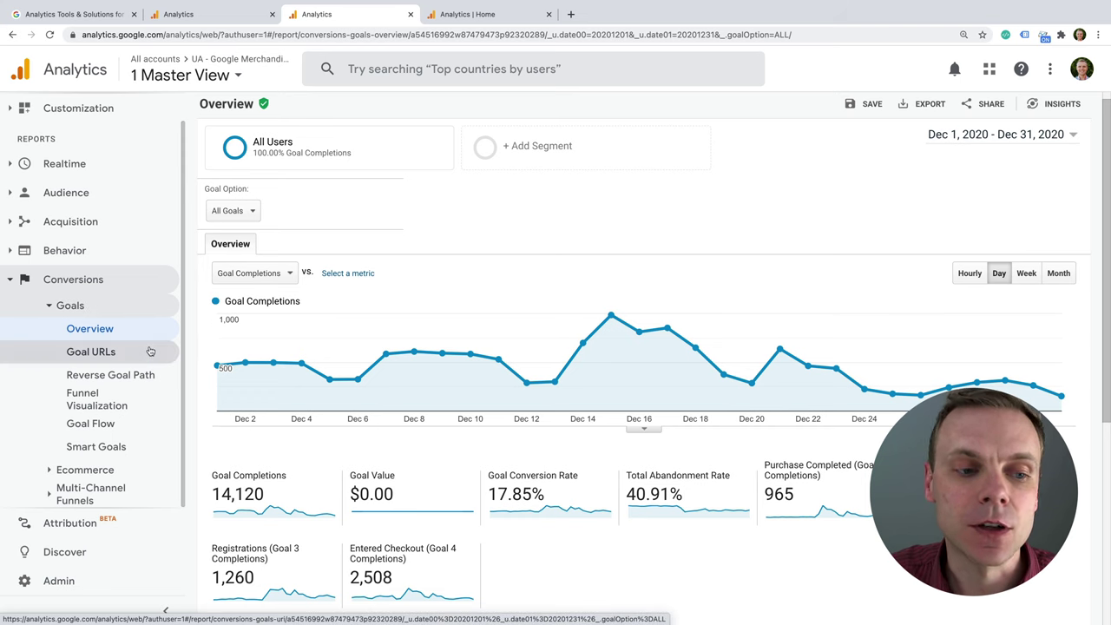
Step: Expand the Ecommerce group under Conversions and open its Overview report
left_click(174, 469)
scroll(149, 424, "down", 3)
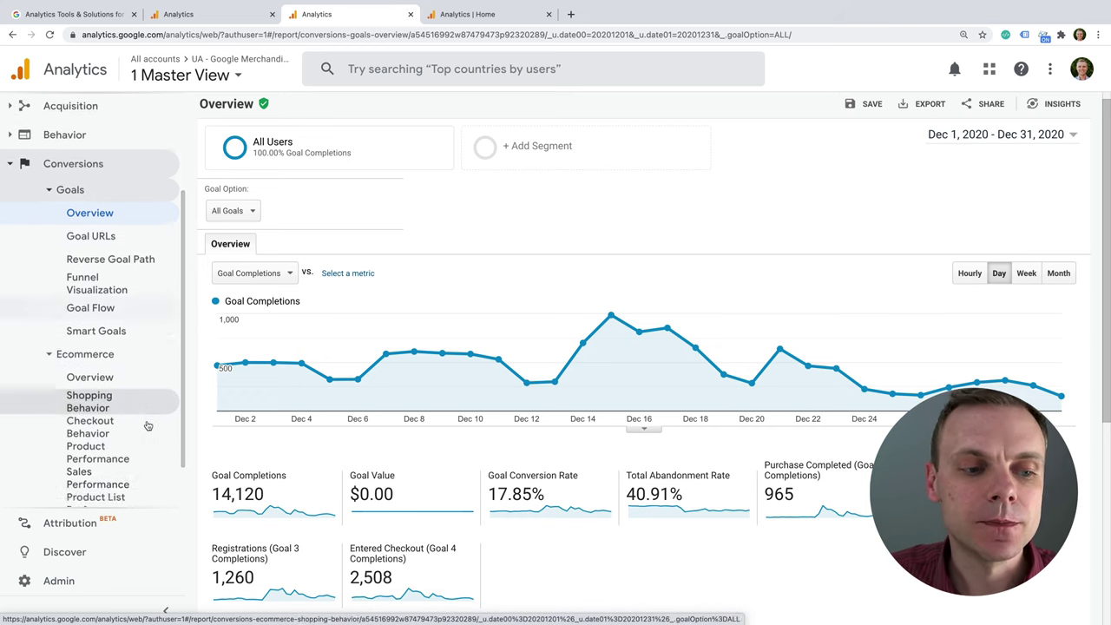
scroll(130, 382, "down", 2)
left_click(122, 323)
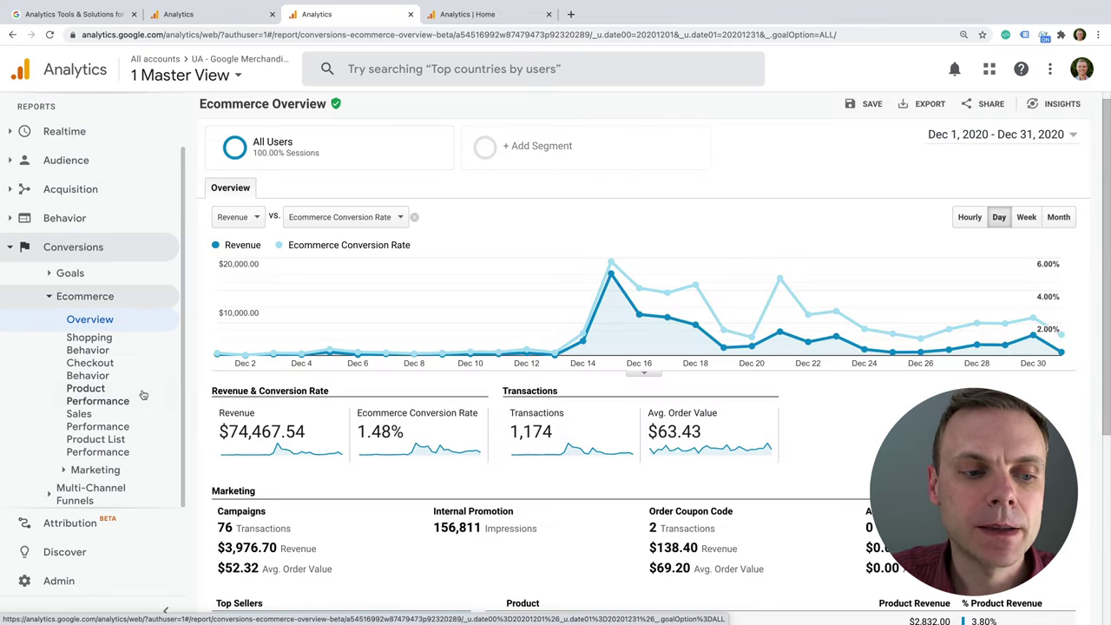
Step: Open the Top Conversion Paths report under Multi-Channel Funnels down to its table of channel grouping paths
left_click(127, 495)
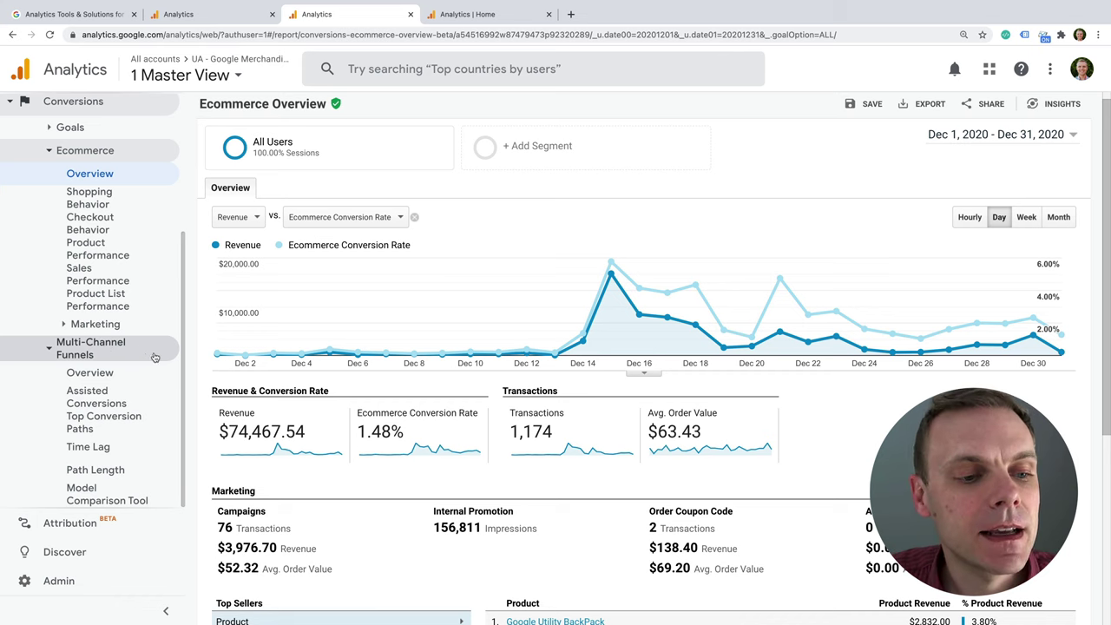
left_click(131, 424)
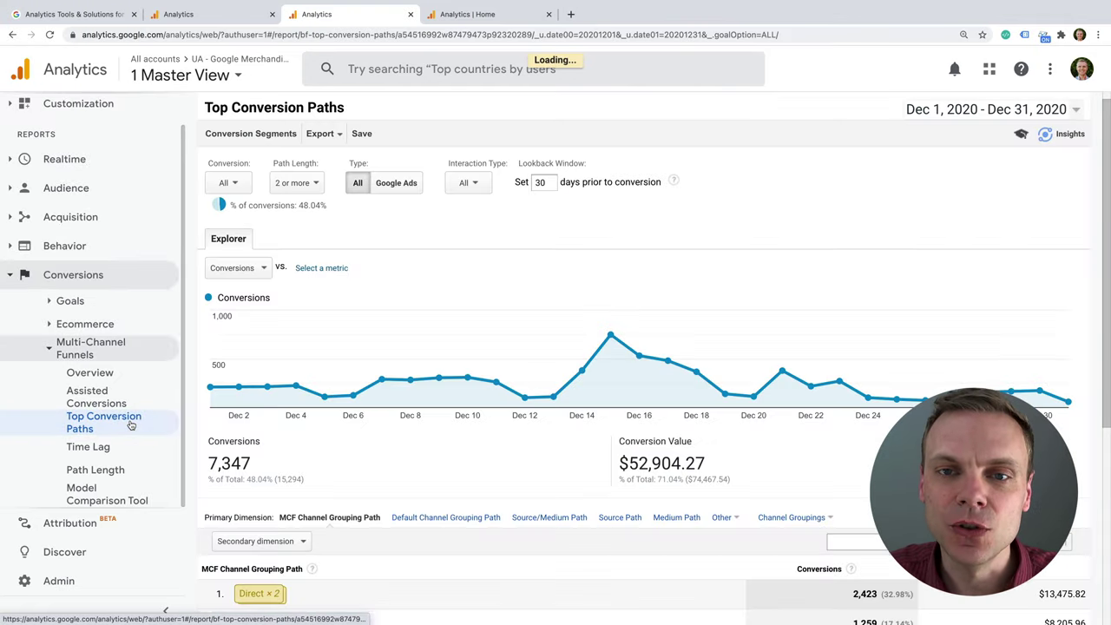
scroll(364, 455, "down", 3)
scroll(364, 456, "down", 3)
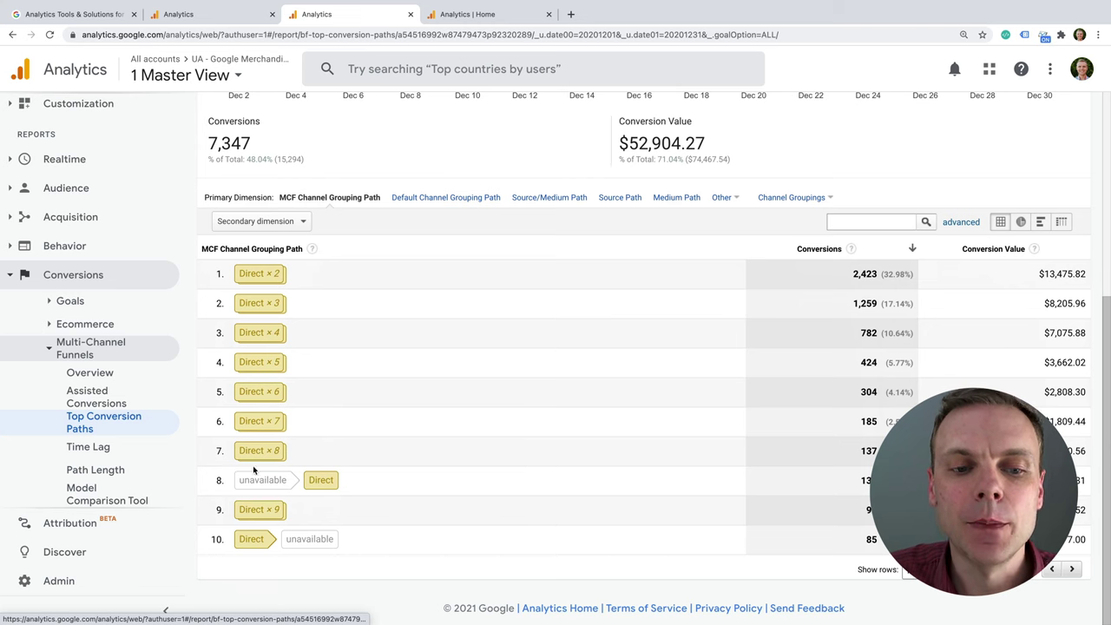
Step: Show conversion paths 11 to 20, highlight Paid Search in row 11 and collapse the Conversions section
left_click(1071, 569)
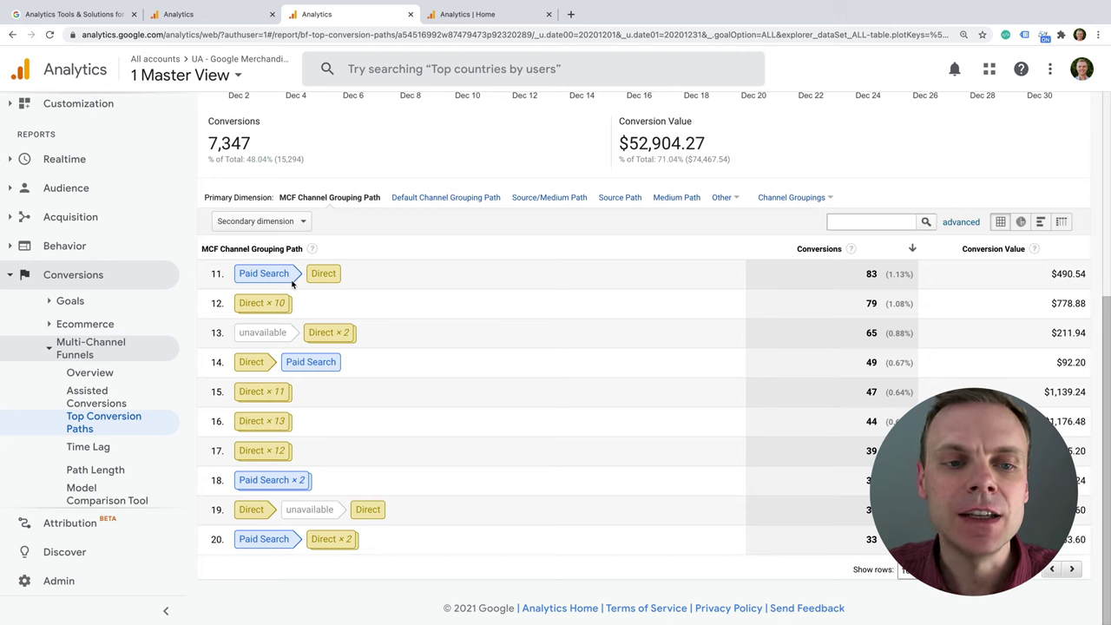
left_click_drag(238, 273, 286, 275)
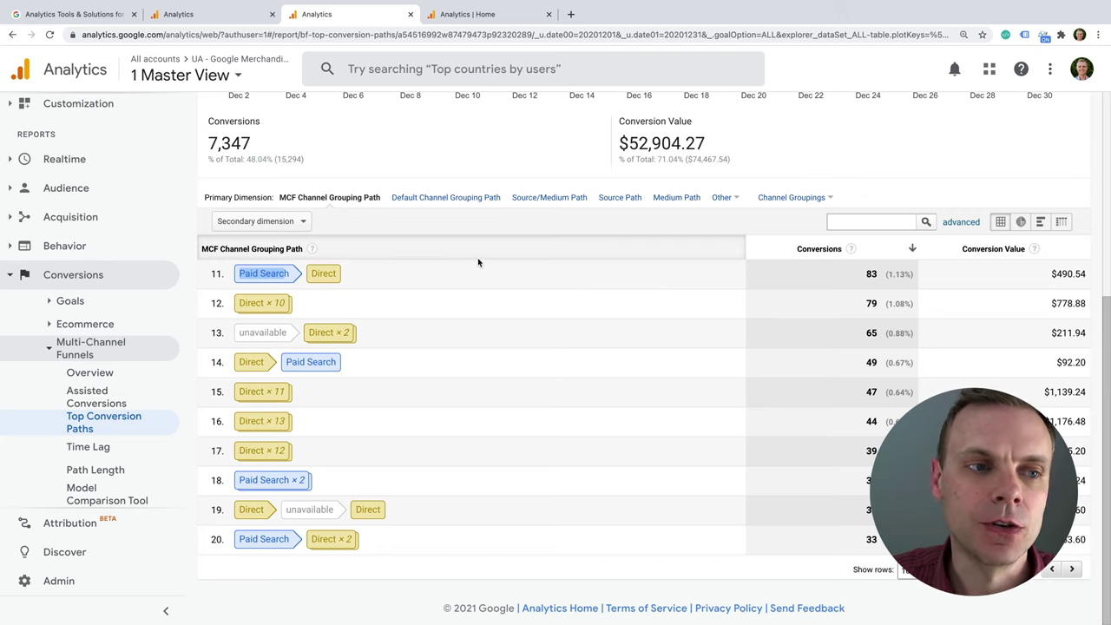
left_click(16, 278)
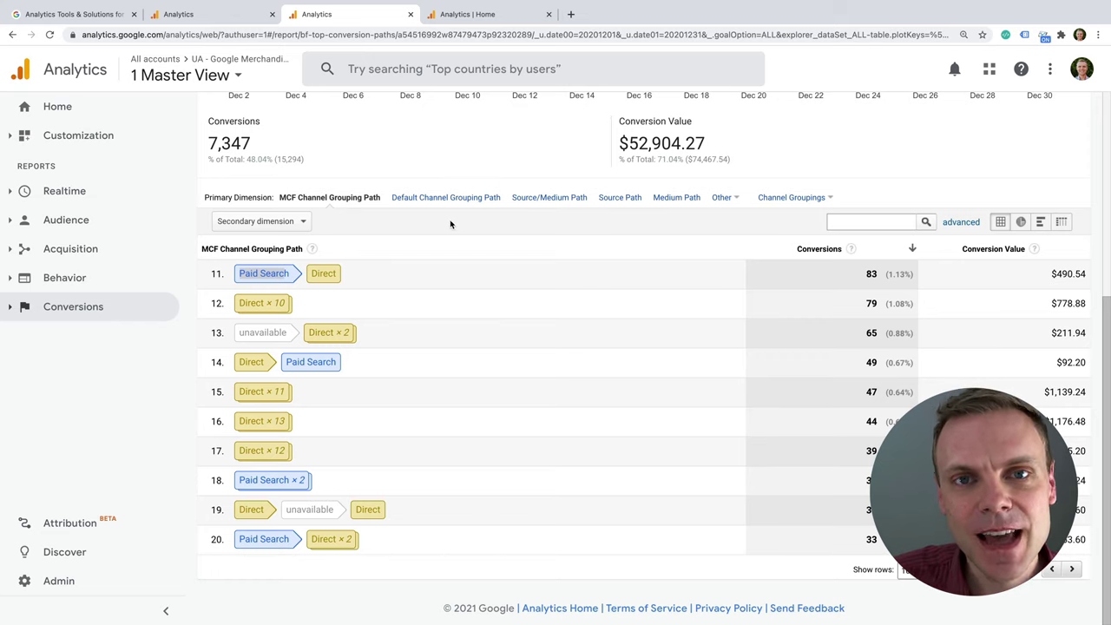
Step: Switch to the GA4 Google Merchandise property's Home page and chart Total revenue over the last 28 days in the overview card
left_click(493, 24)
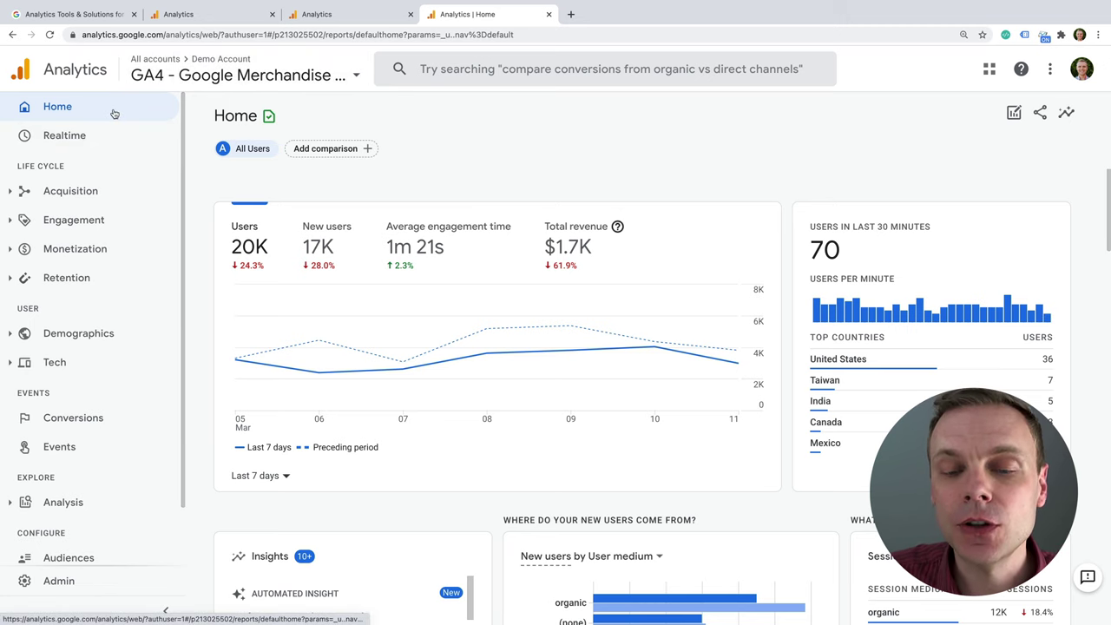
scroll(523, 171, "down", 1)
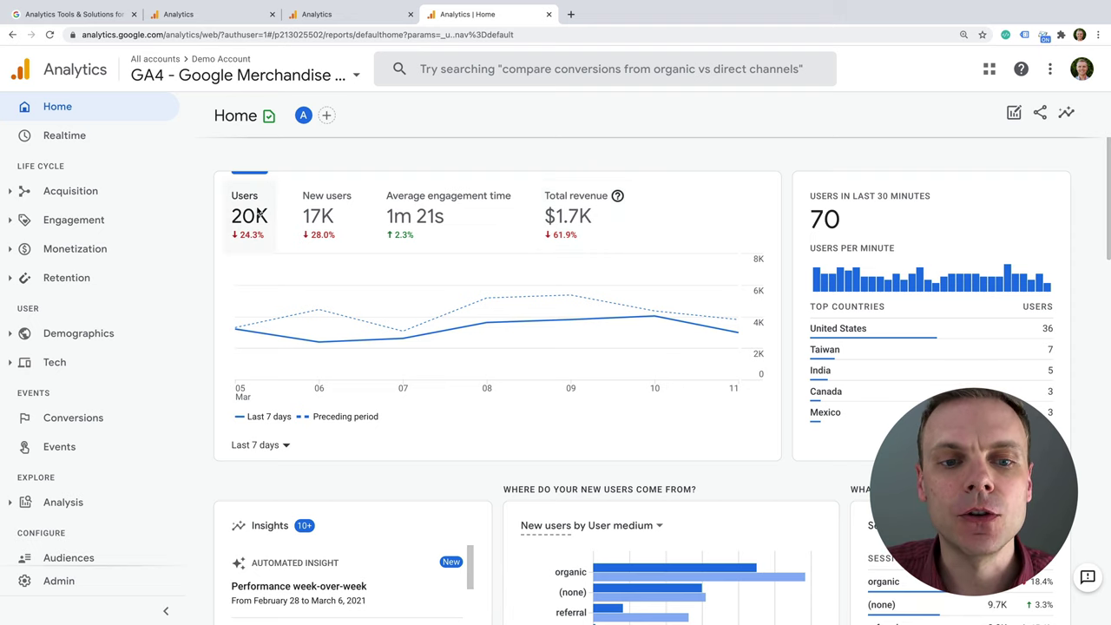
left_click(286, 446)
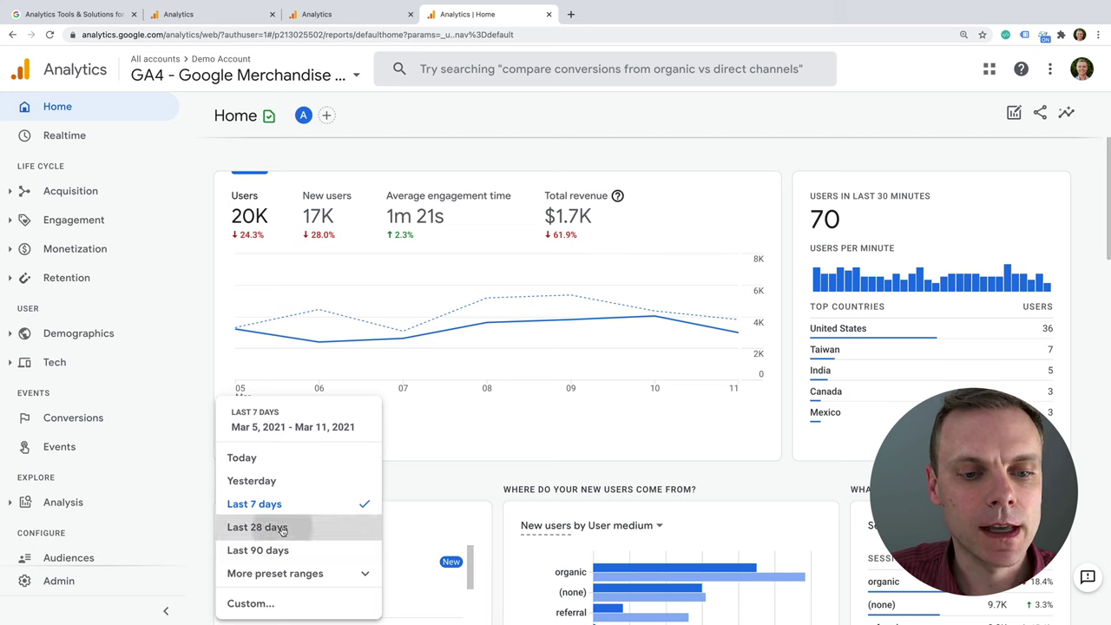
left_click(281, 528)
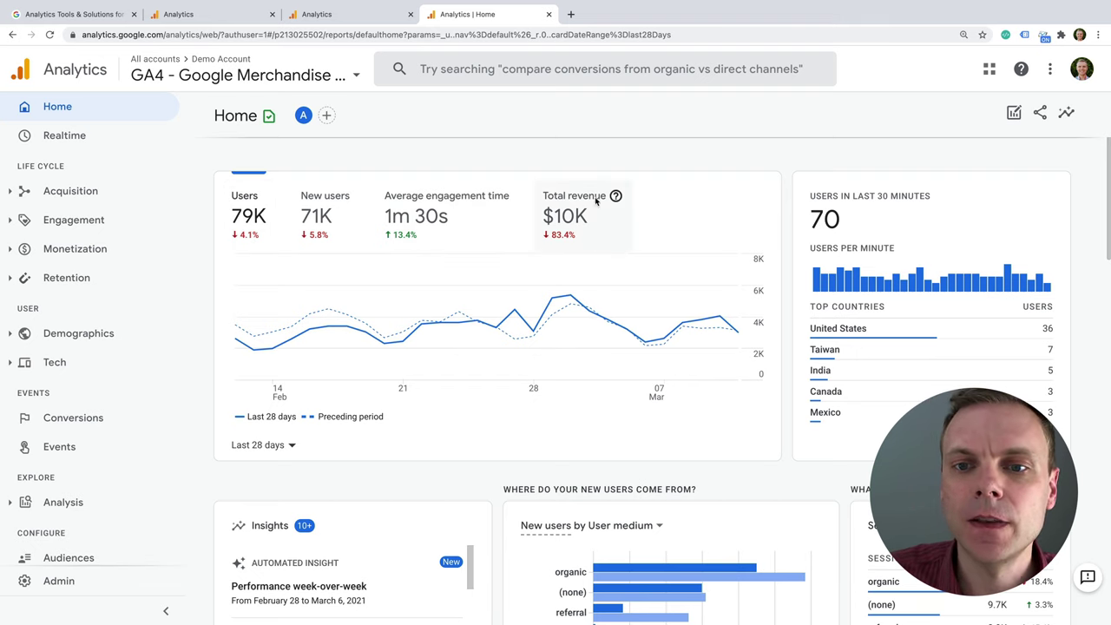
left_click(576, 219)
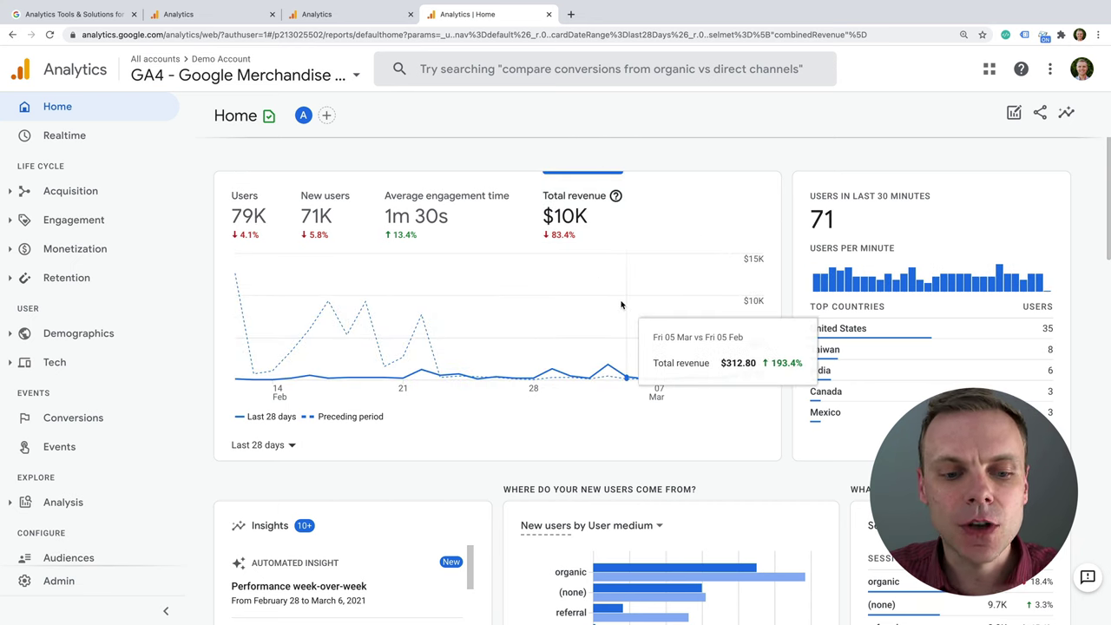
Step: Browse the automated insights in the Home page's Insights card and open the full list of insights
scroll(652, 341, "down", 3)
scroll(652, 341, "down", 1)
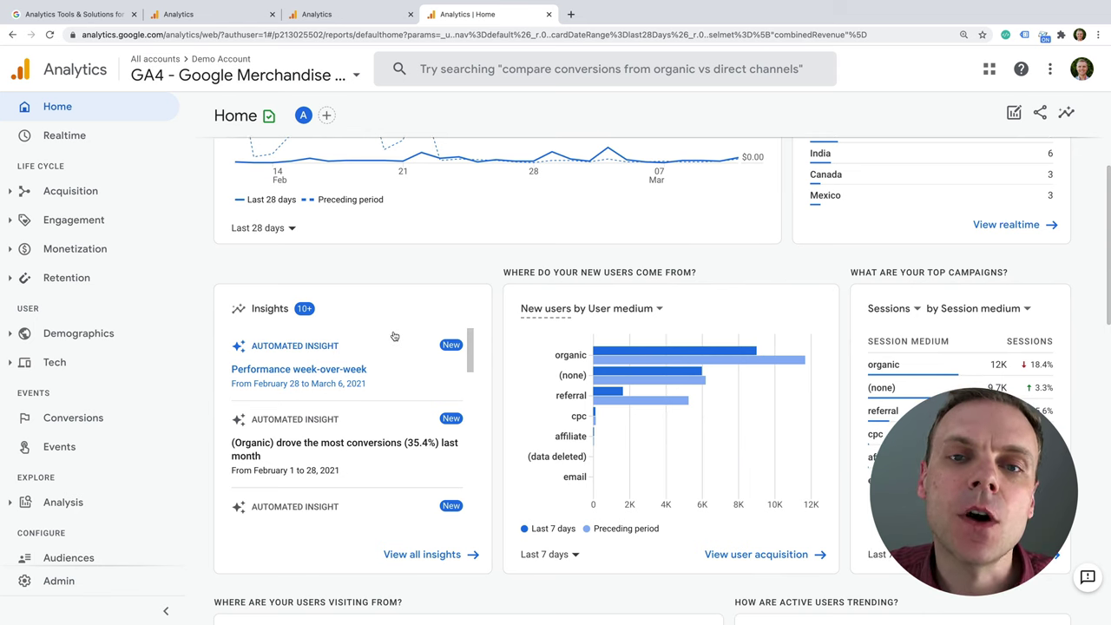
scroll(391, 339, "down", 2)
scroll(393, 336, "down", 3)
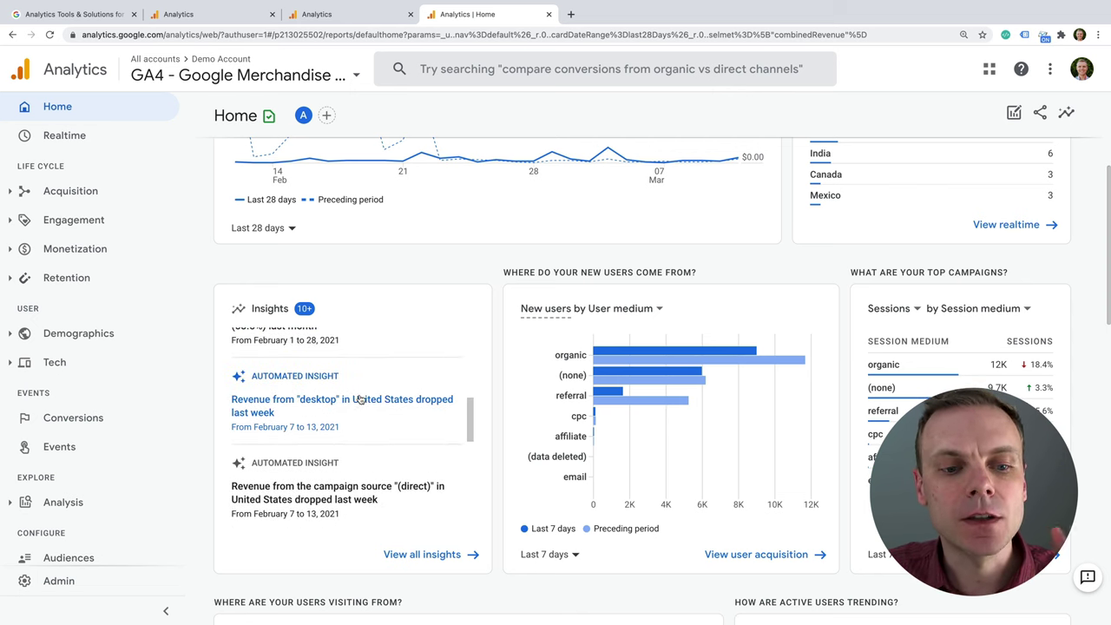
scroll(360, 398, "down", 1)
left_click(432, 555)
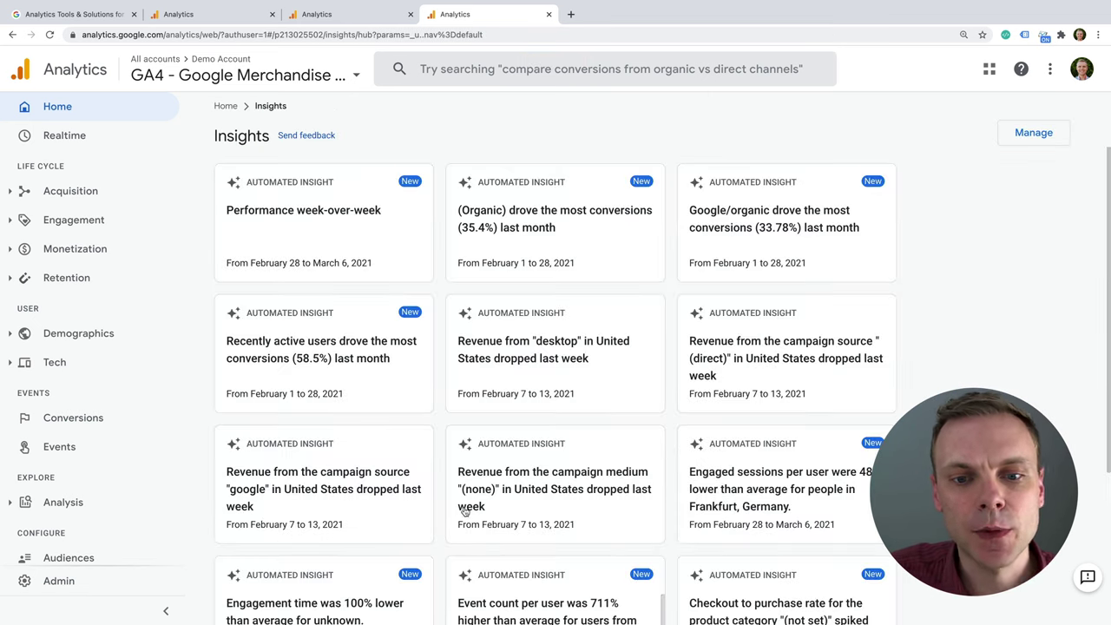
Step: Load more automated insights at the end of the Insights list and look through the additional cards
scroll(469, 508, "down", 1)
scroll(469, 506, "down", 1)
left_click(646, 565)
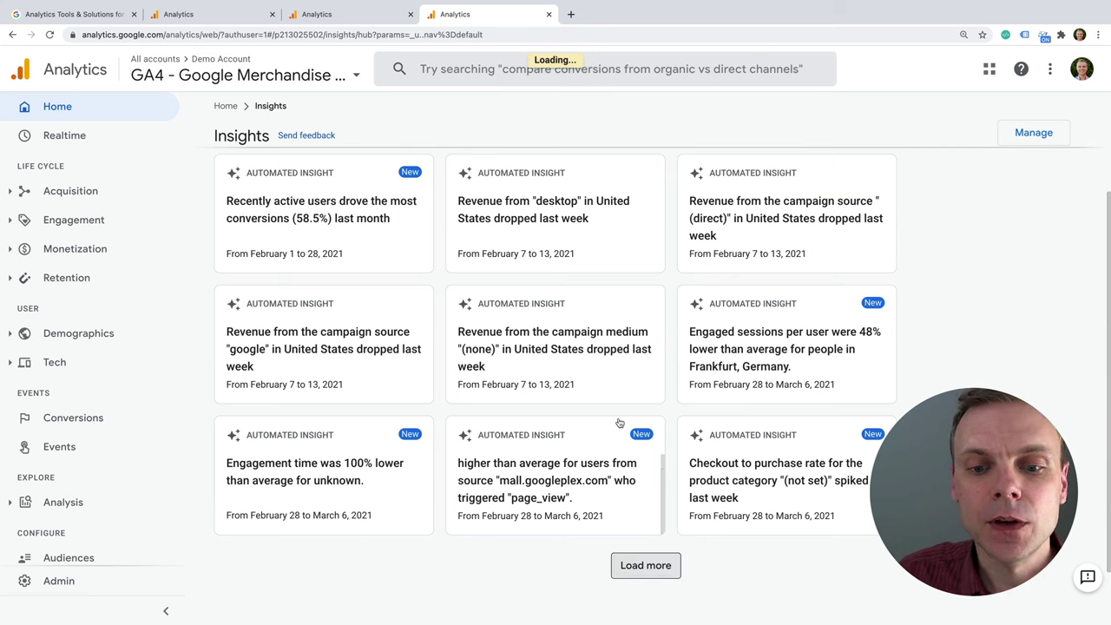
scroll(589, 442, "down", 5)
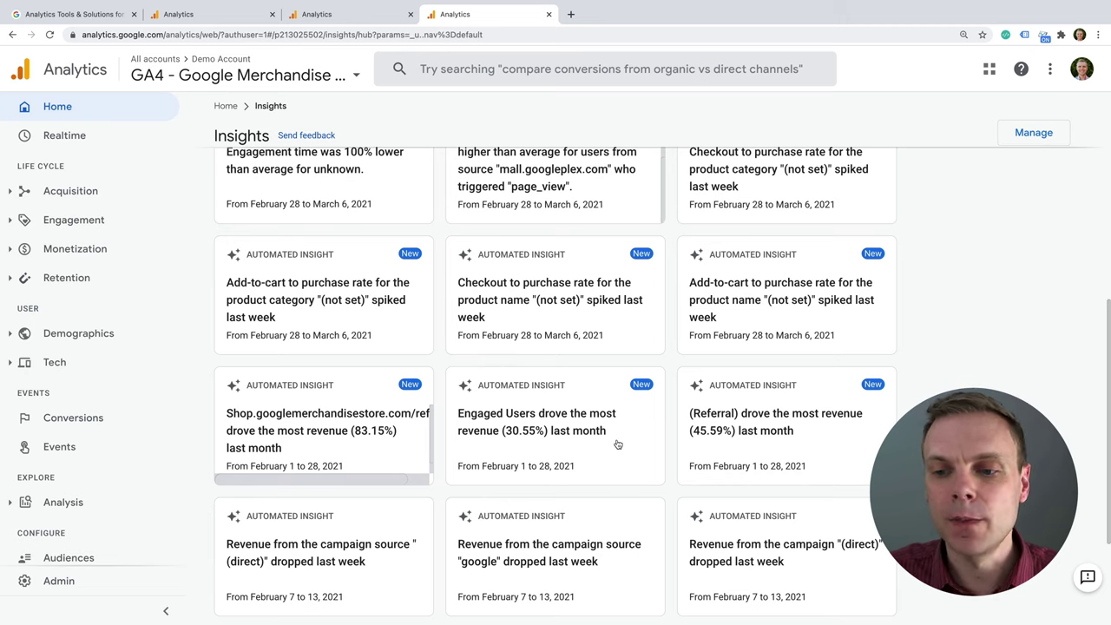
Step: View the details of the insight on checkout to purchase rate for product name "(not set)" and return to the Home page
left_click(536, 286)
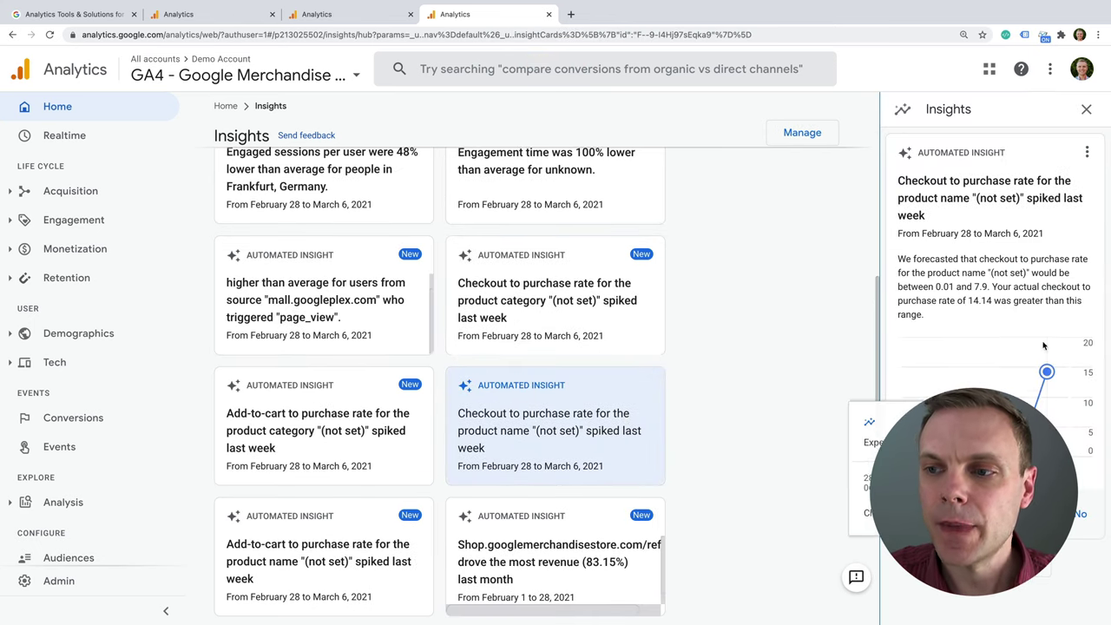
mouse_move(1041, 398)
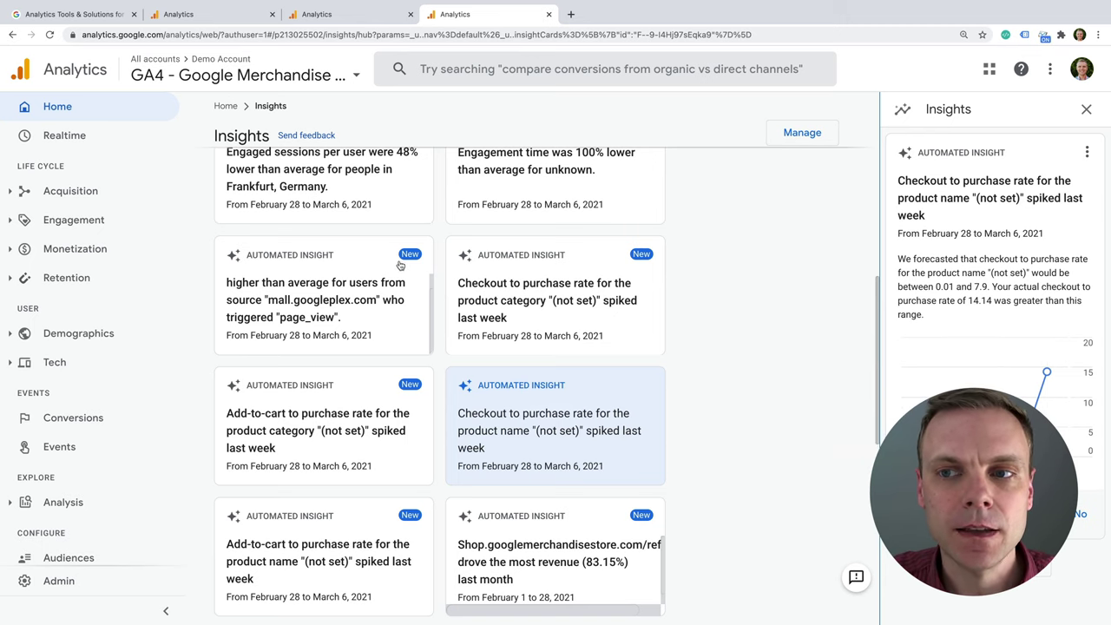
left_click(226, 106)
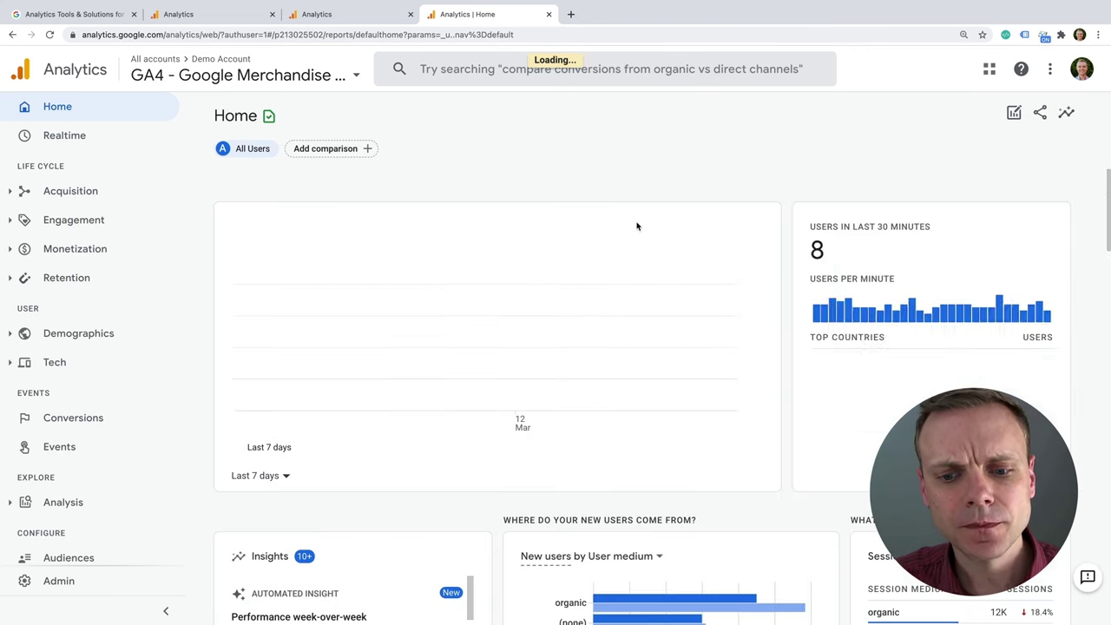
Step: Open the Realtime overview report and inspect the recent user locations on the map
scroll(706, 230, "down", 1)
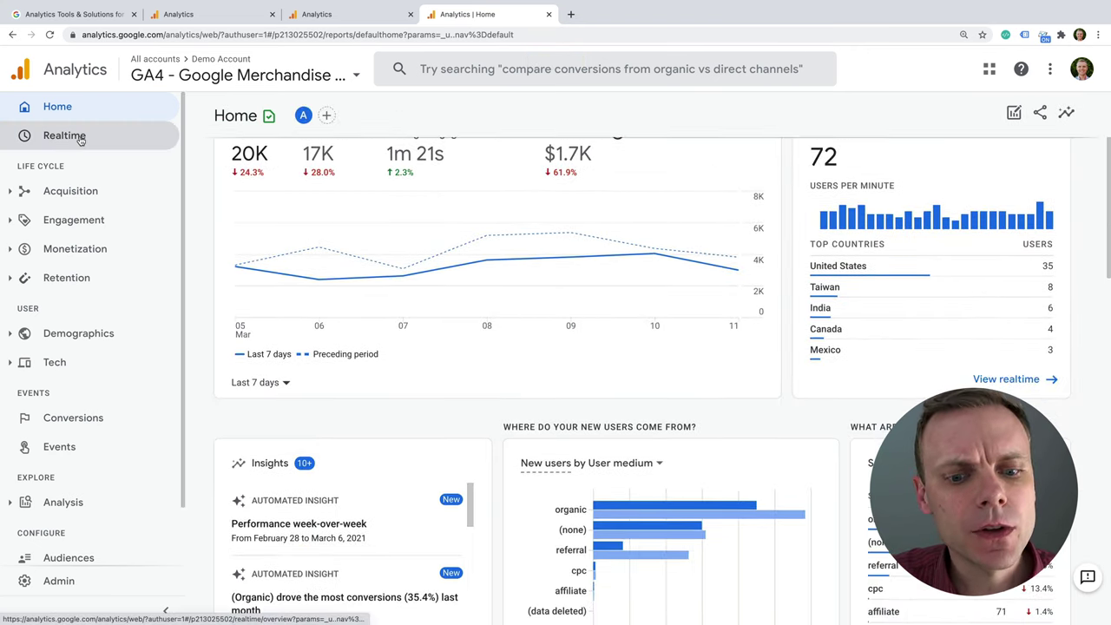
left_click(80, 138)
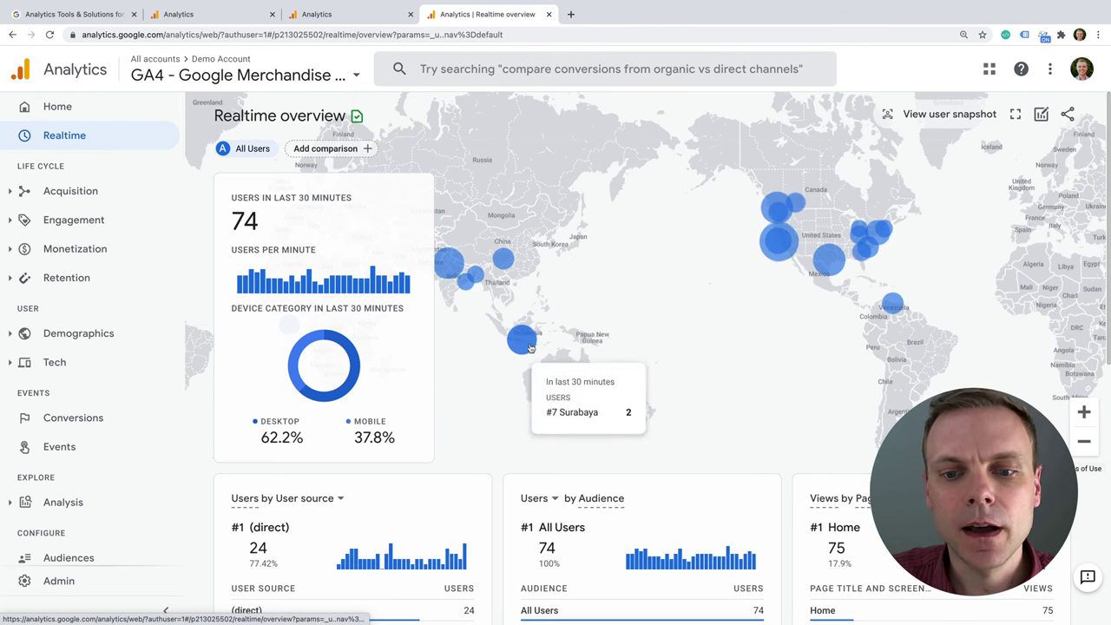
mouse_move(585, 407)
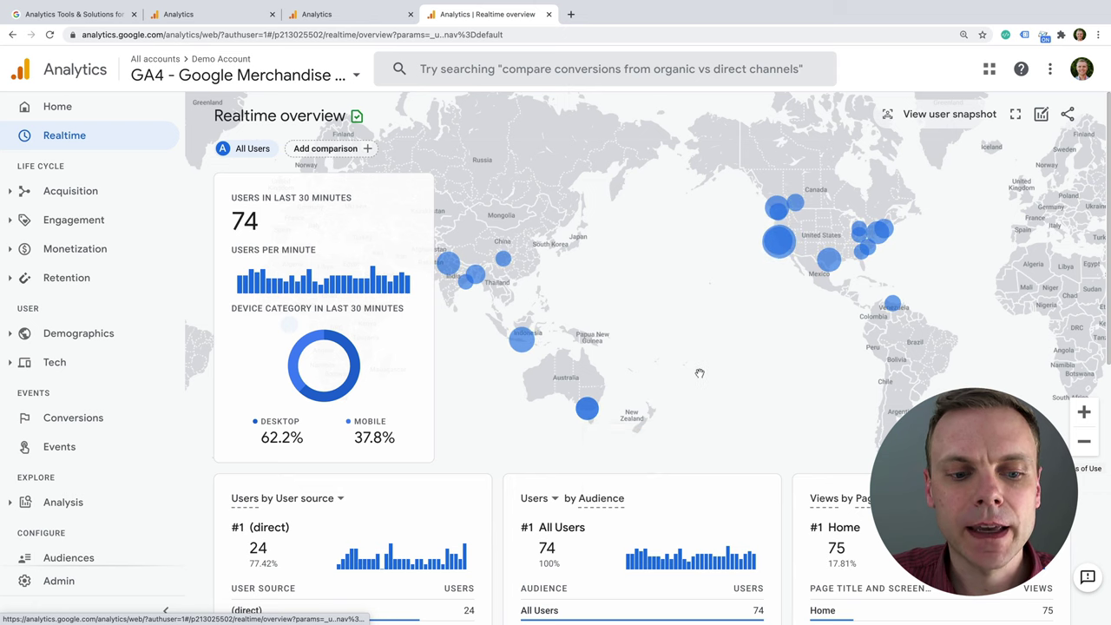
Step: Review the Realtime cards for users by source and audience, page views, event counts, conversions and user properties
scroll(612, 369, "down", 3)
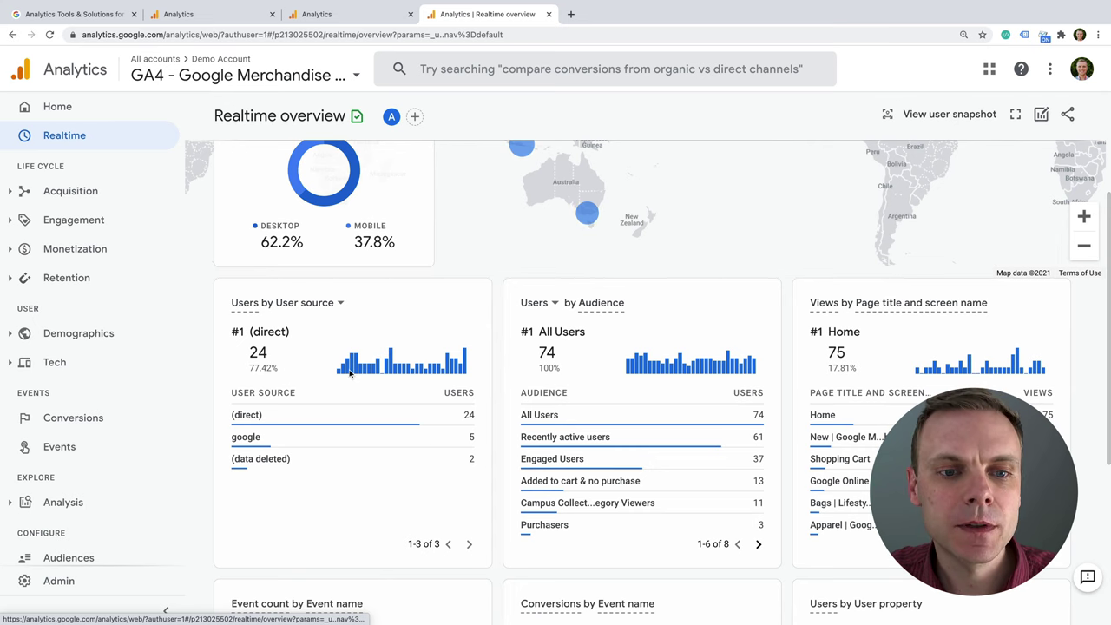
mouse_move(306, 414)
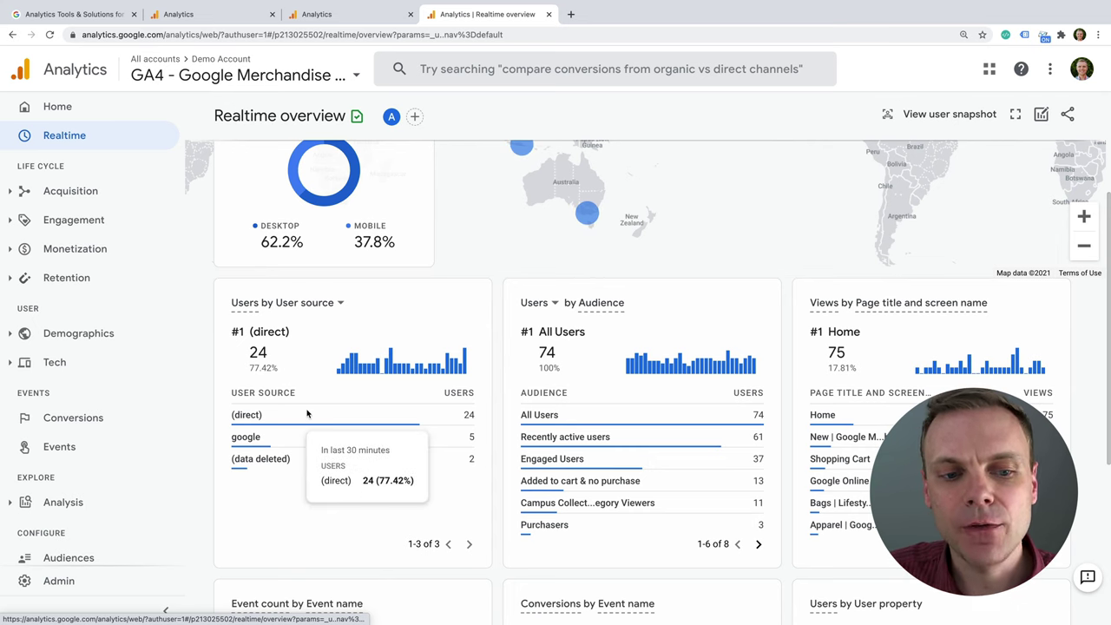
double_click(252, 437)
left_click(239, 437)
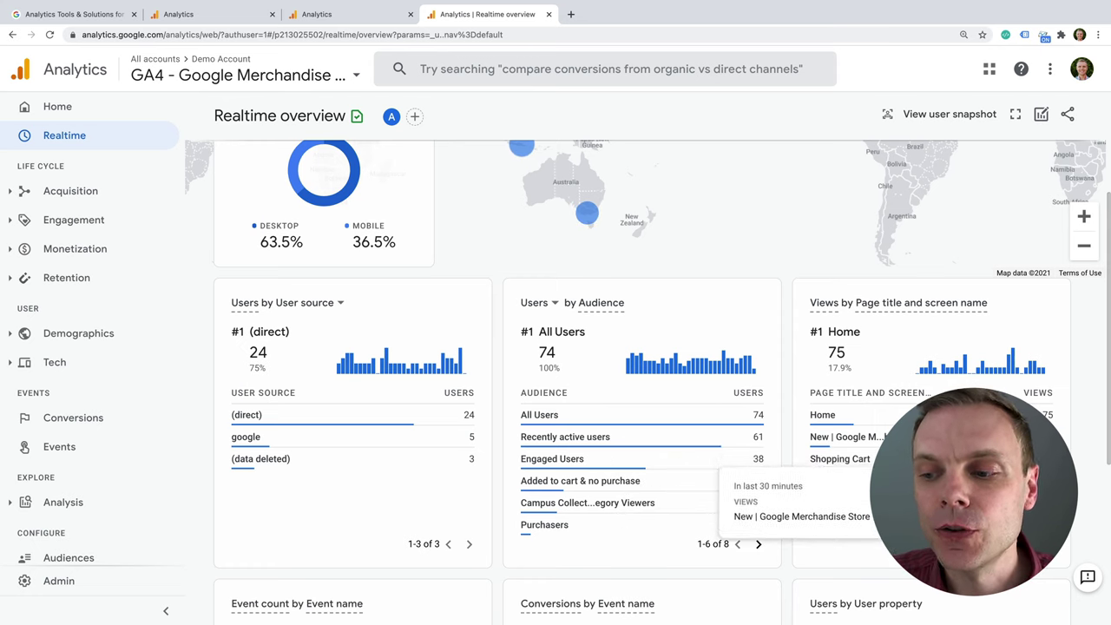
scroll(911, 485, "down", 3)
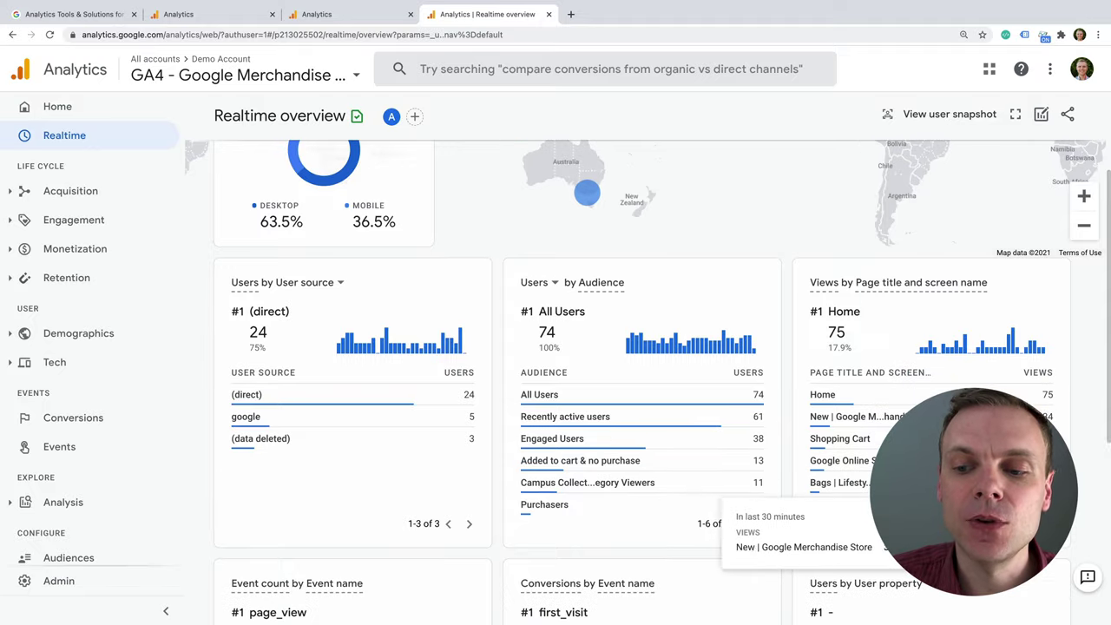
scroll(309, 407, "down", 3)
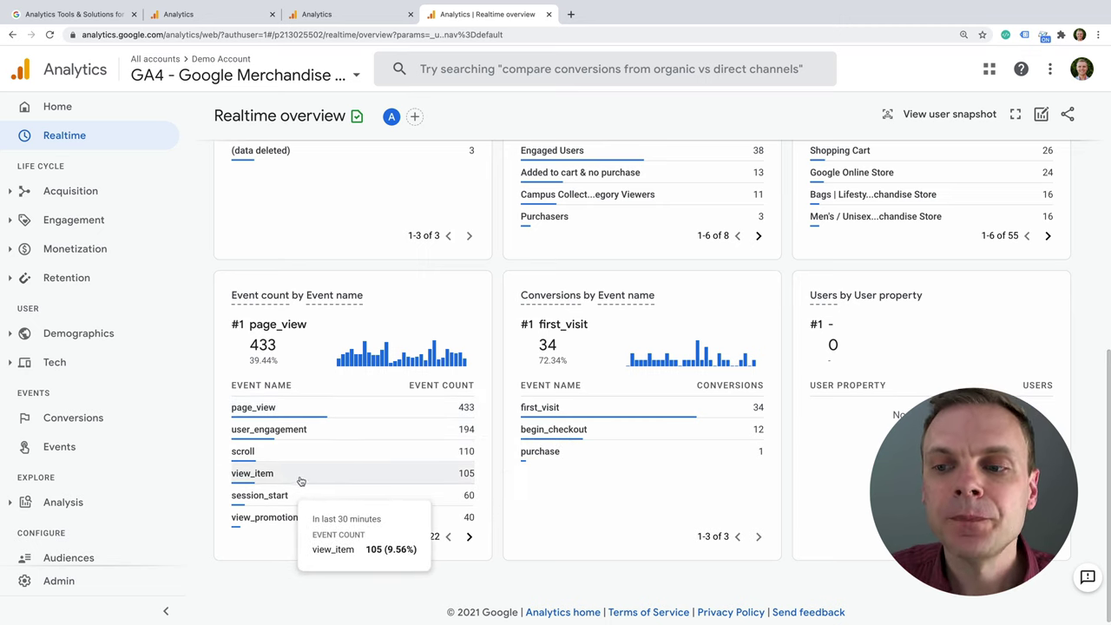
scroll(608, 305, "up", 10)
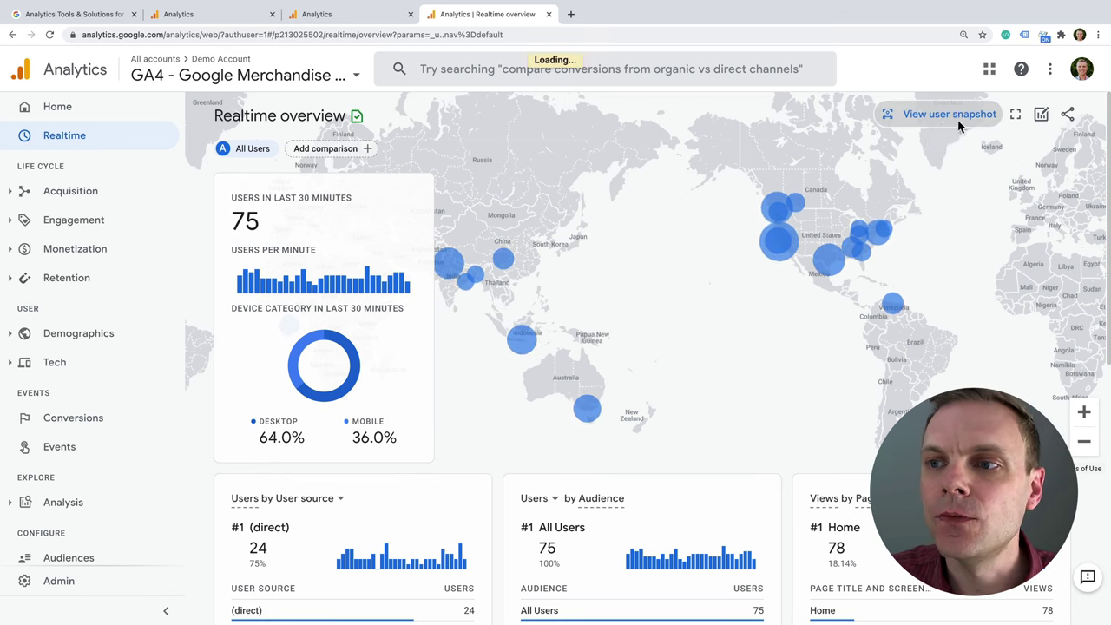
Step: View a random user's snapshot and inspect the medium and source parameters of their page_view event
left_click(938, 115)
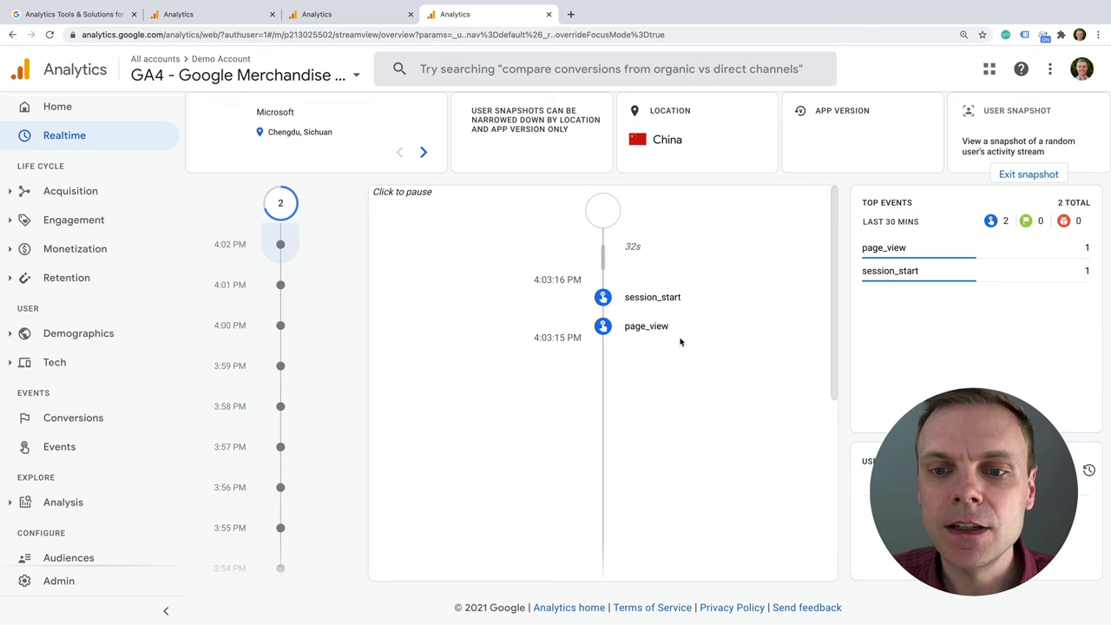
left_click(647, 330)
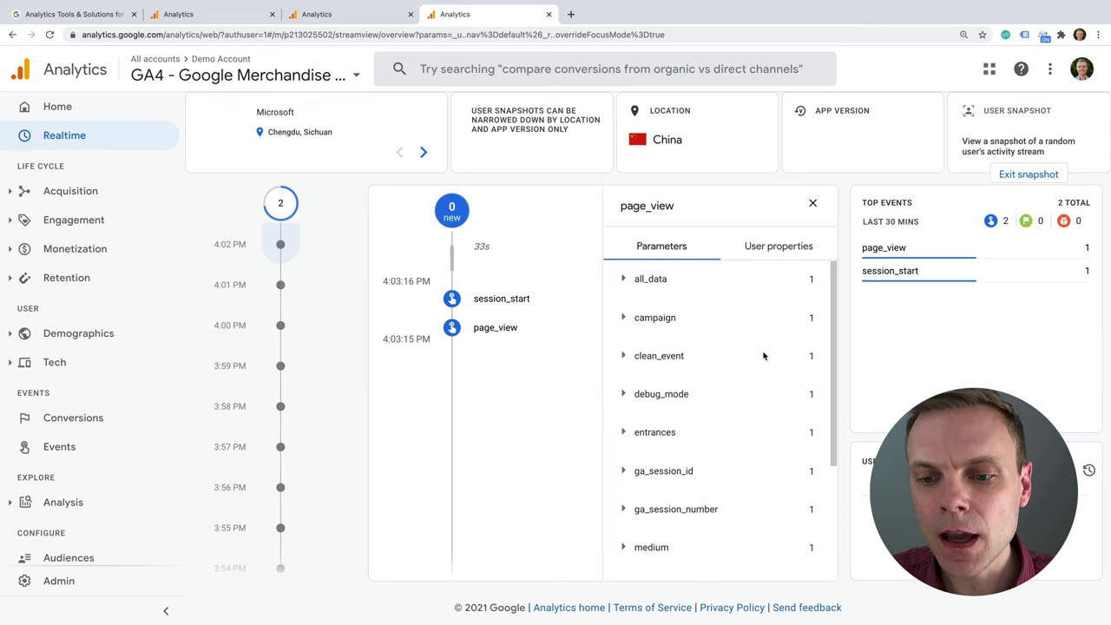
scroll(656, 501, "down", 1)
scroll(746, 486, "down", 1)
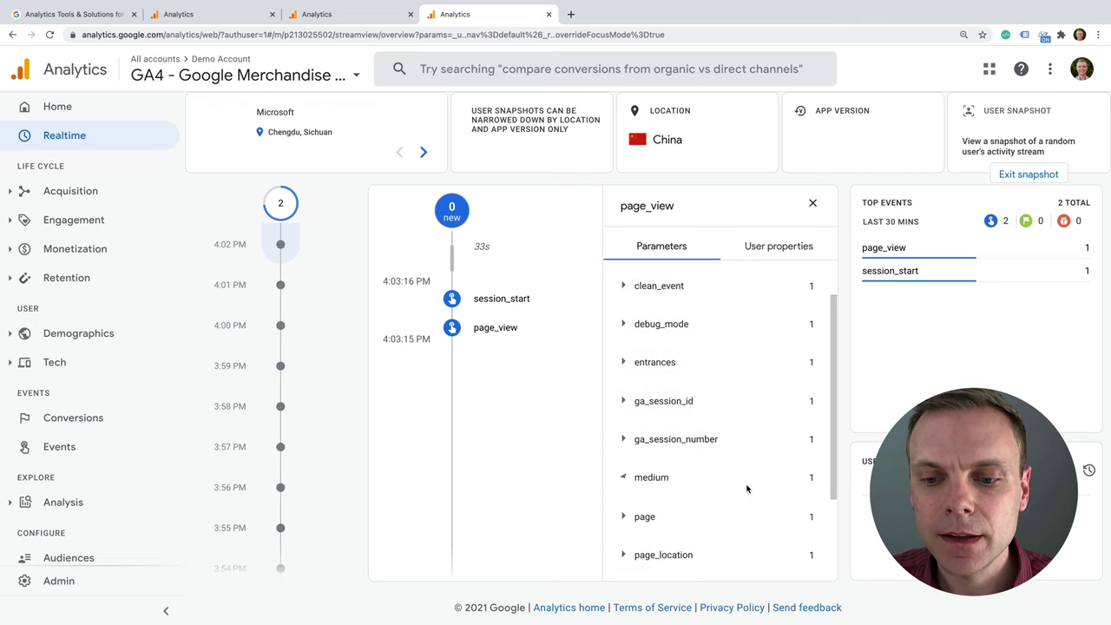
left_click(639, 424)
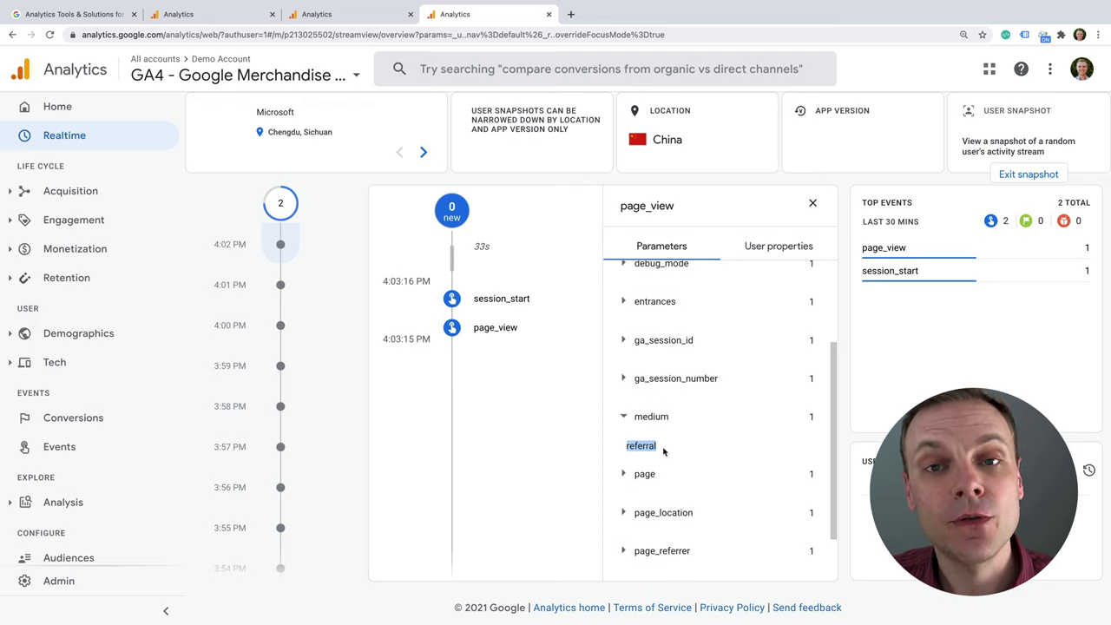
scroll(694, 468, "down", 1)
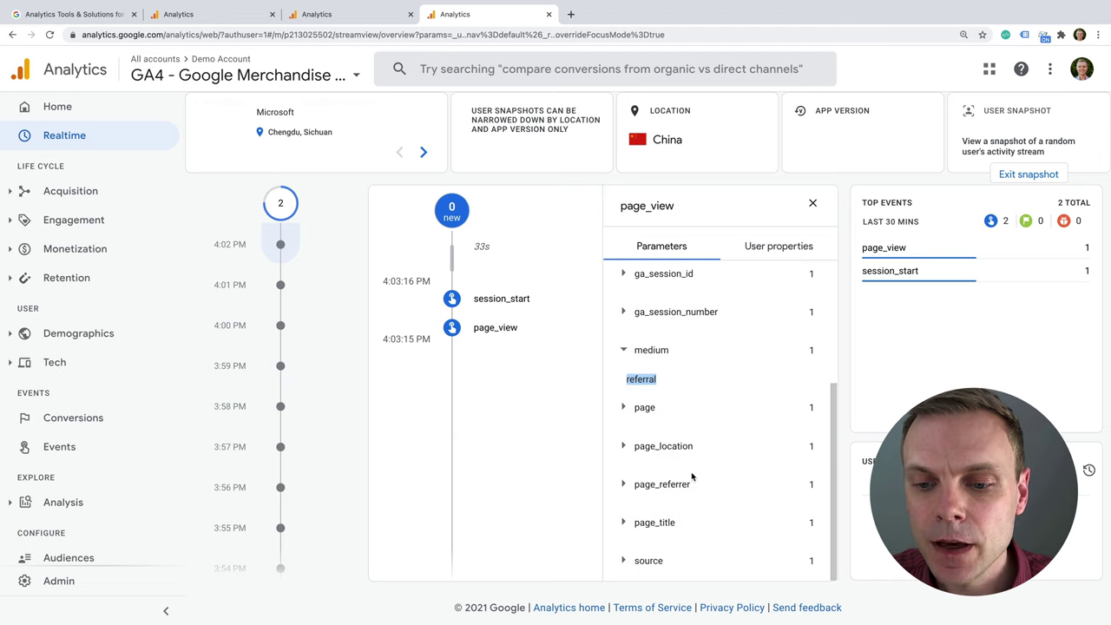
left_click(691, 549)
double_click(627, 571)
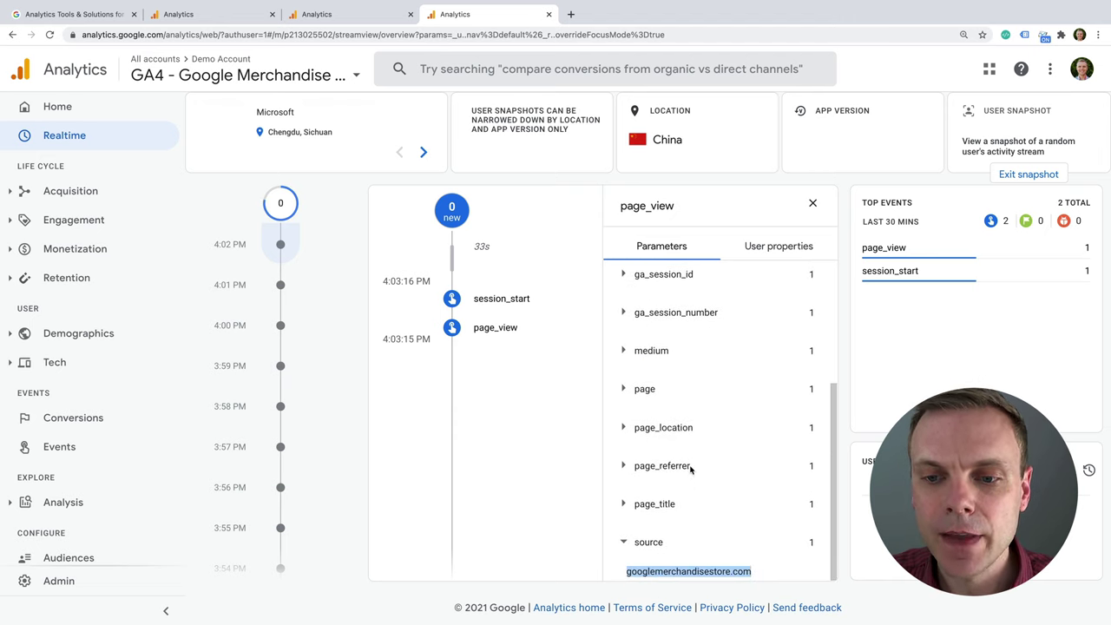
Step: Inspect the page_location parameter of the page_view event and return to the user's live event timeline
scroll(689, 466, "up", 3)
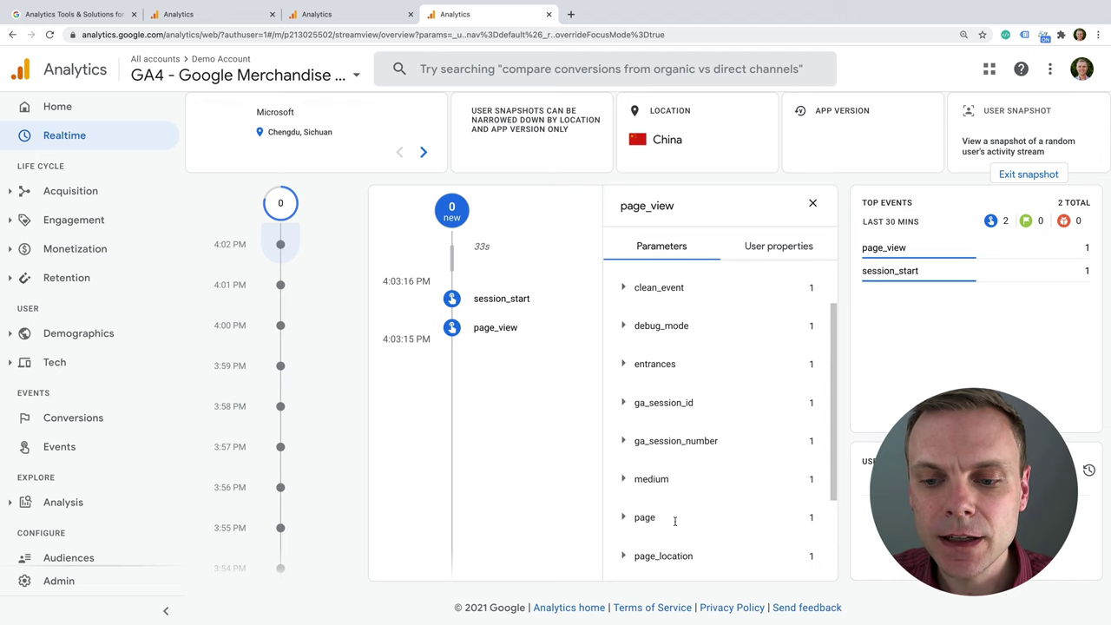
scroll(674, 521, "down", 2)
left_click(663, 479)
scroll(659, 469, "down", 1)
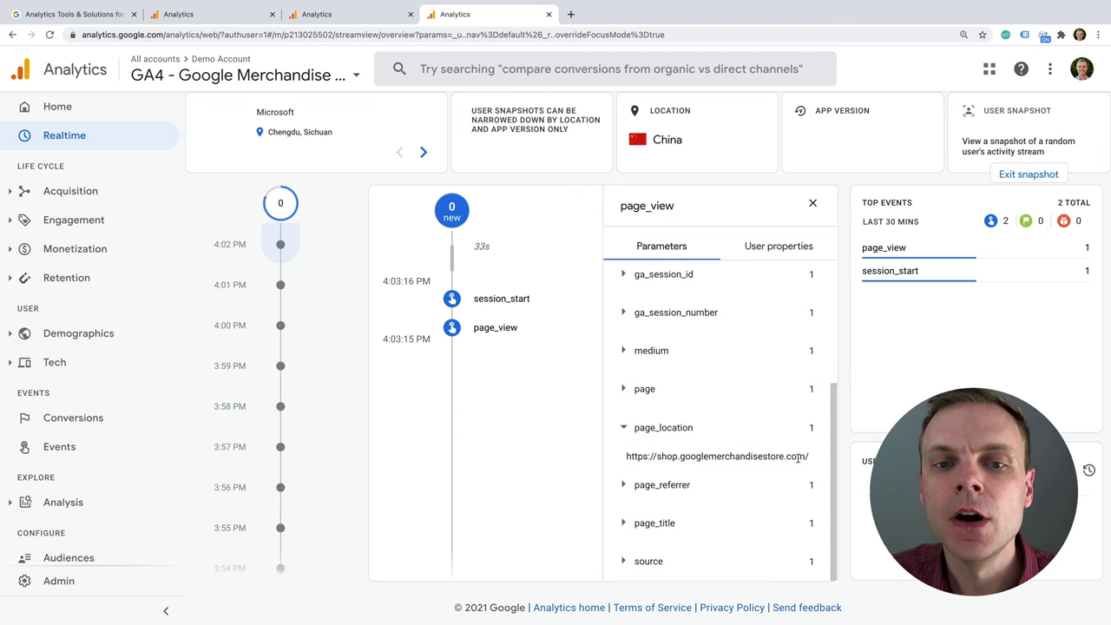
left_click(452, 211)
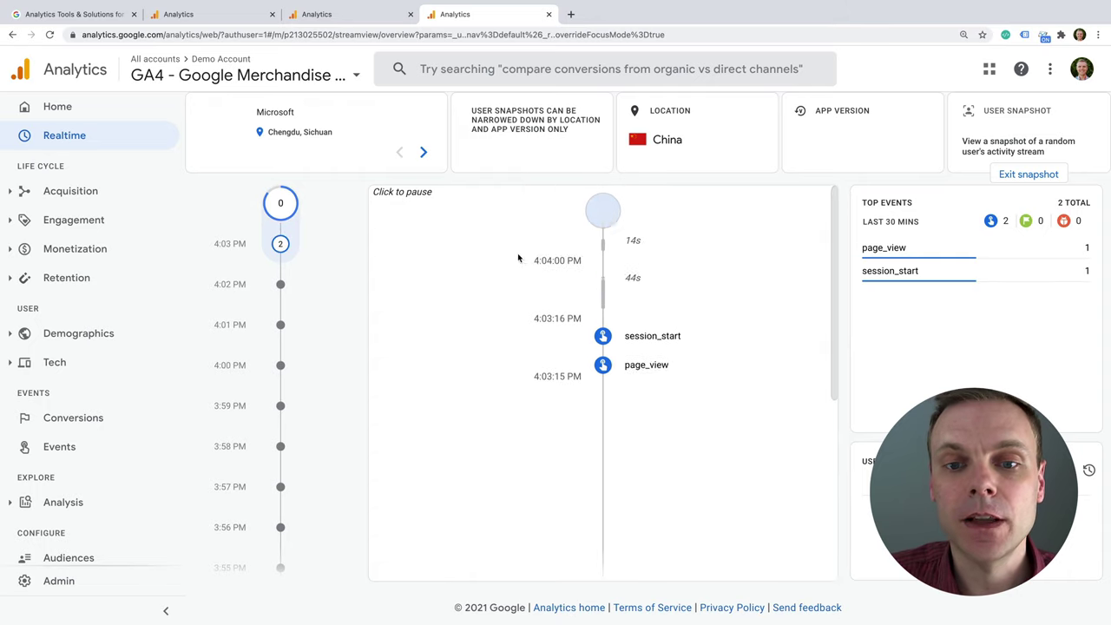
Step: Switch to the next user's snapshot and open the page_view event at the start of their activity stream
left_click(426, 153)
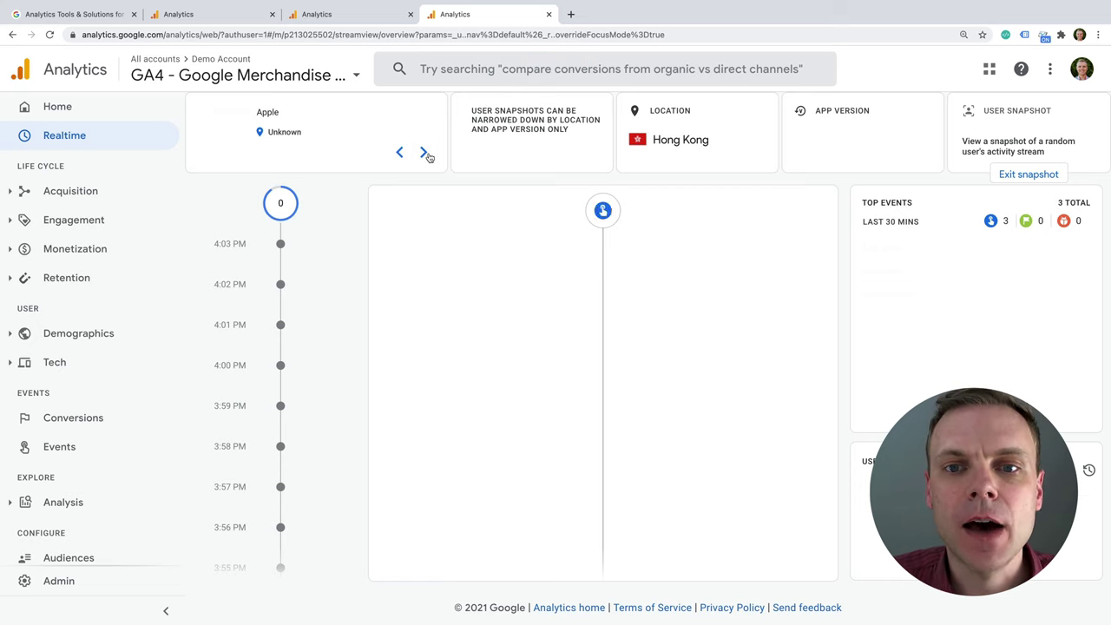
scroll(690, 348, "down", 5)
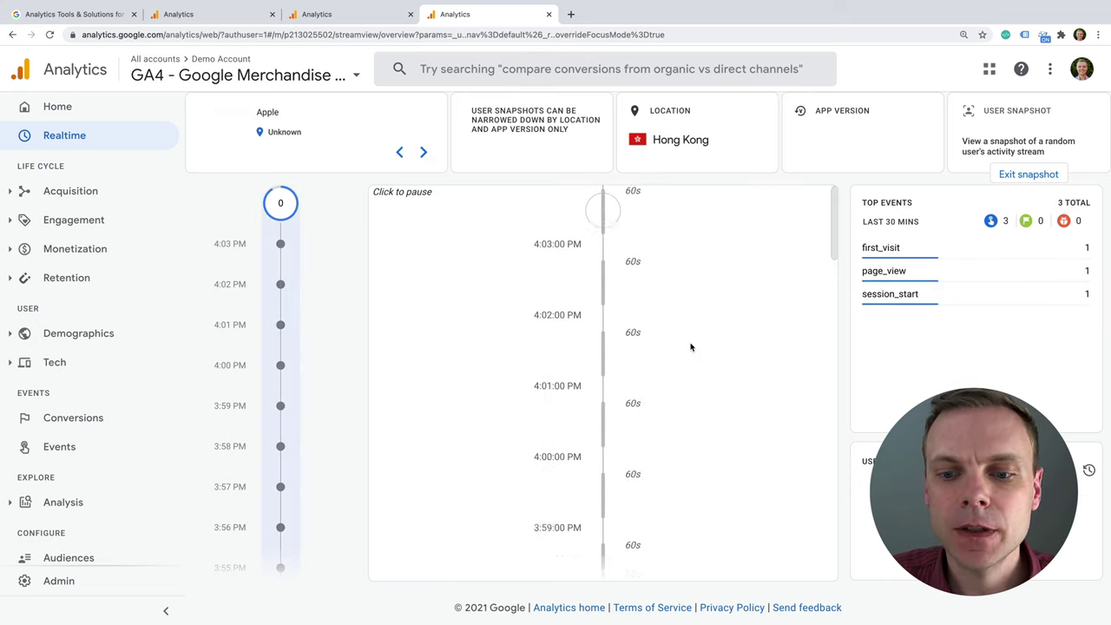
scroll(691, 347, "down", 10)
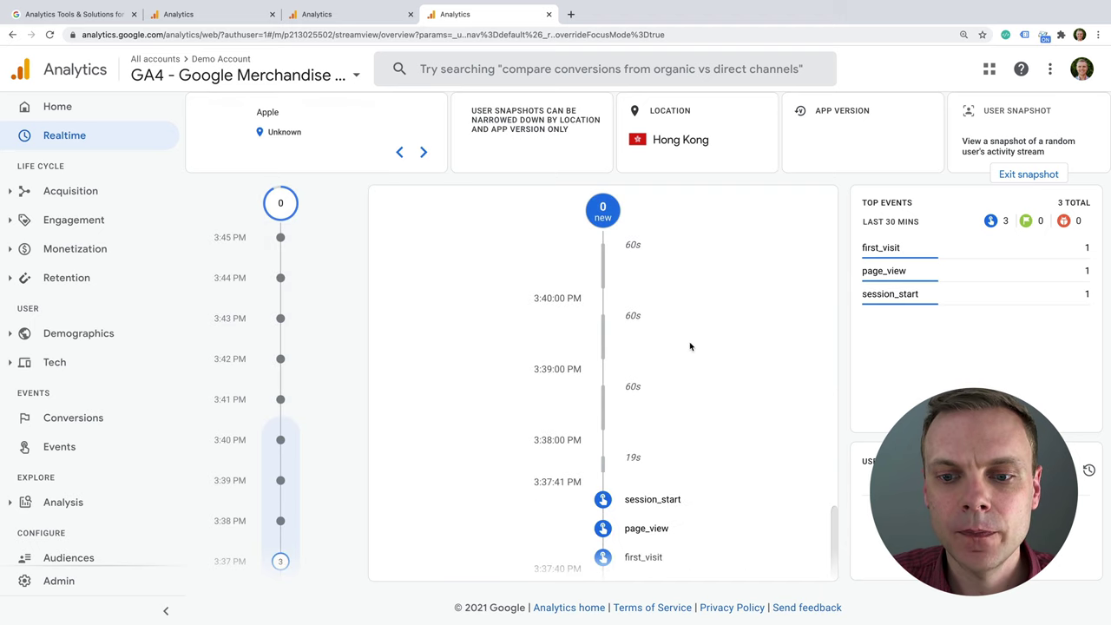
left_click(649, 535)
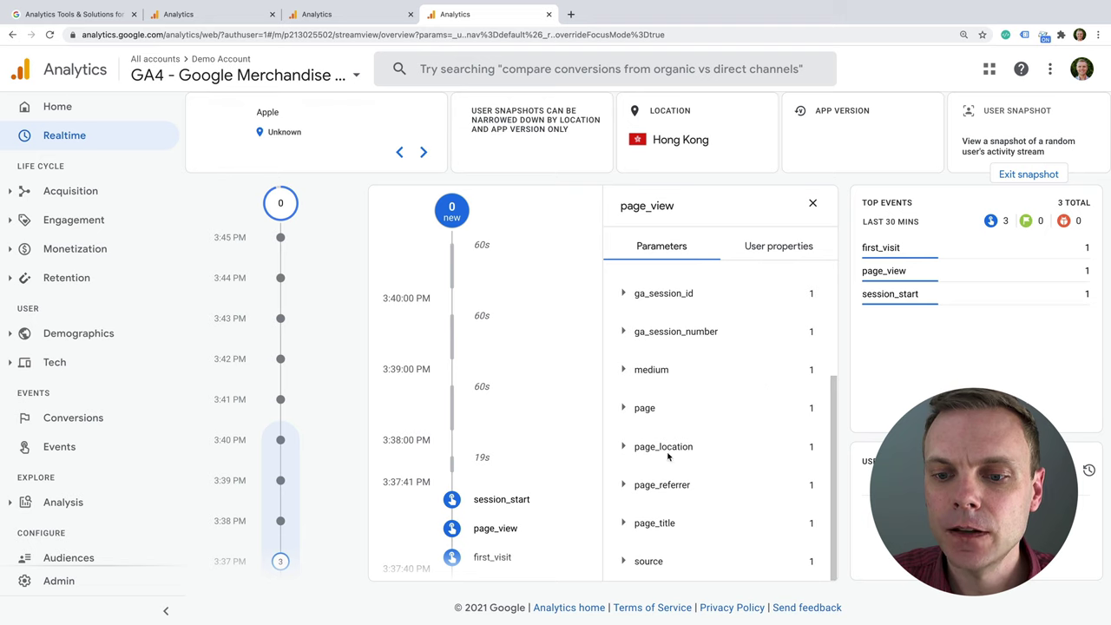
Step: Inspect the page_location and page parameters of this page_view event, and exit the user snapshot
left_click(644, 414)
left_click(644, 417)
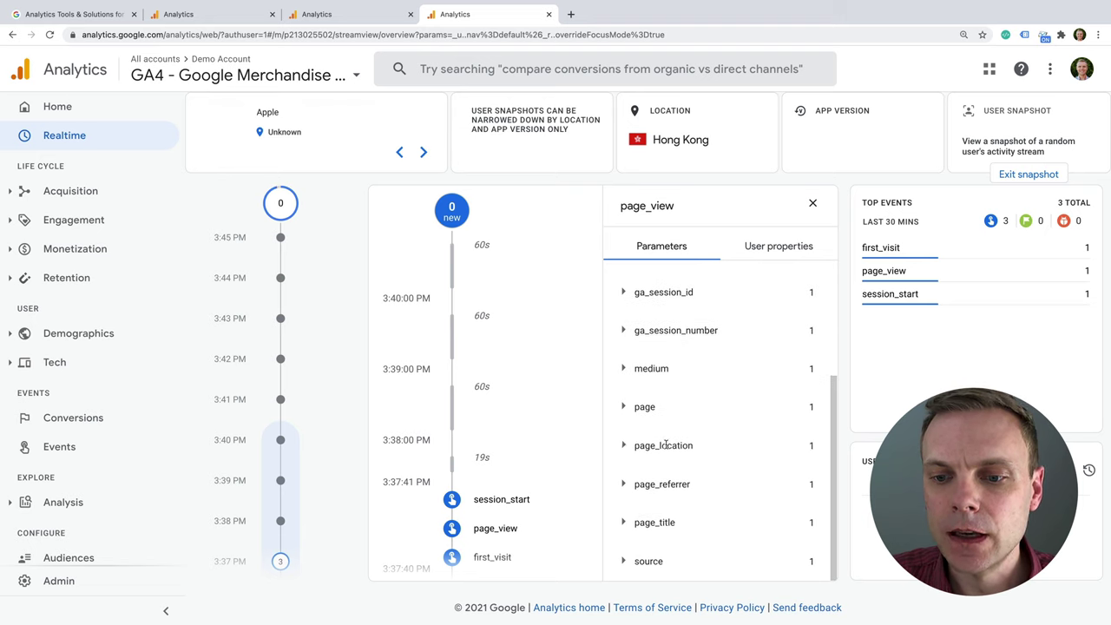
left_click(666, 446)
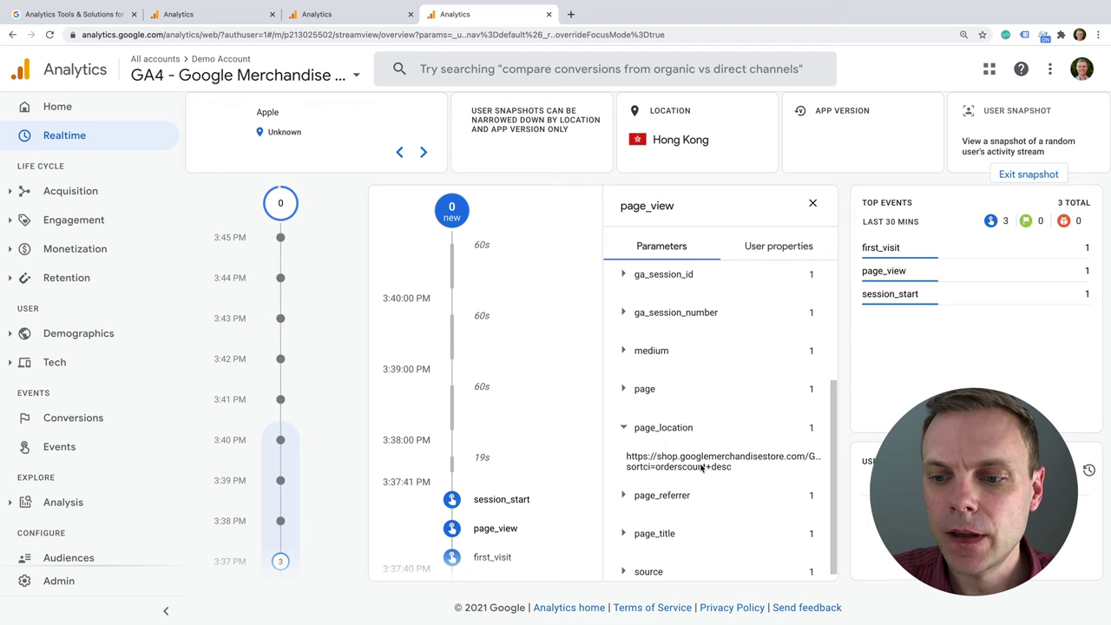
left_click(643, 391)
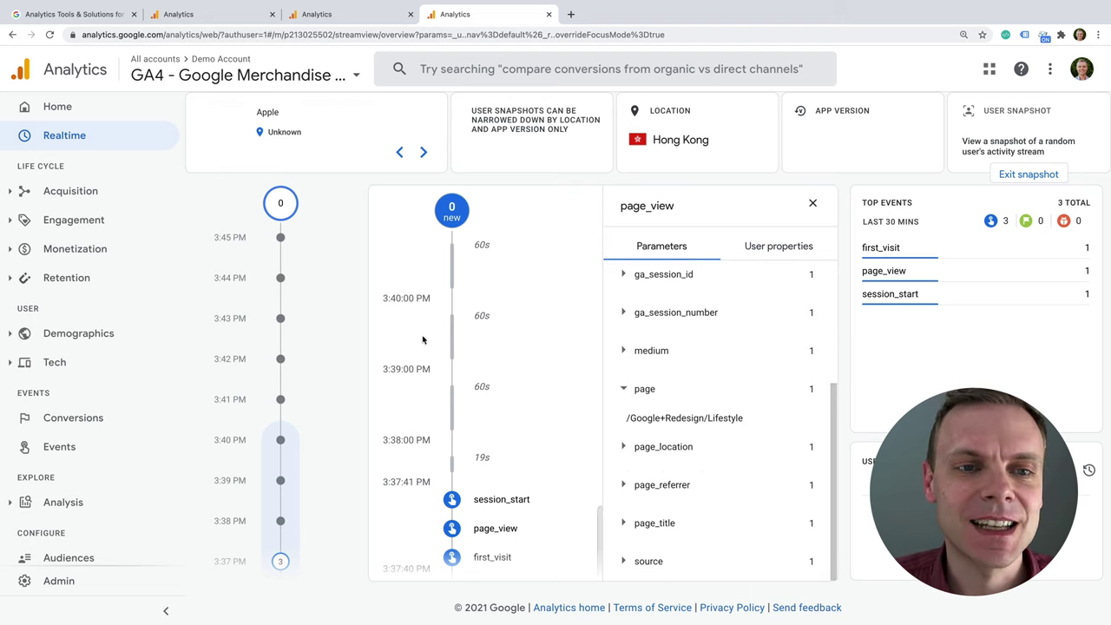
left_click(1042, 176)
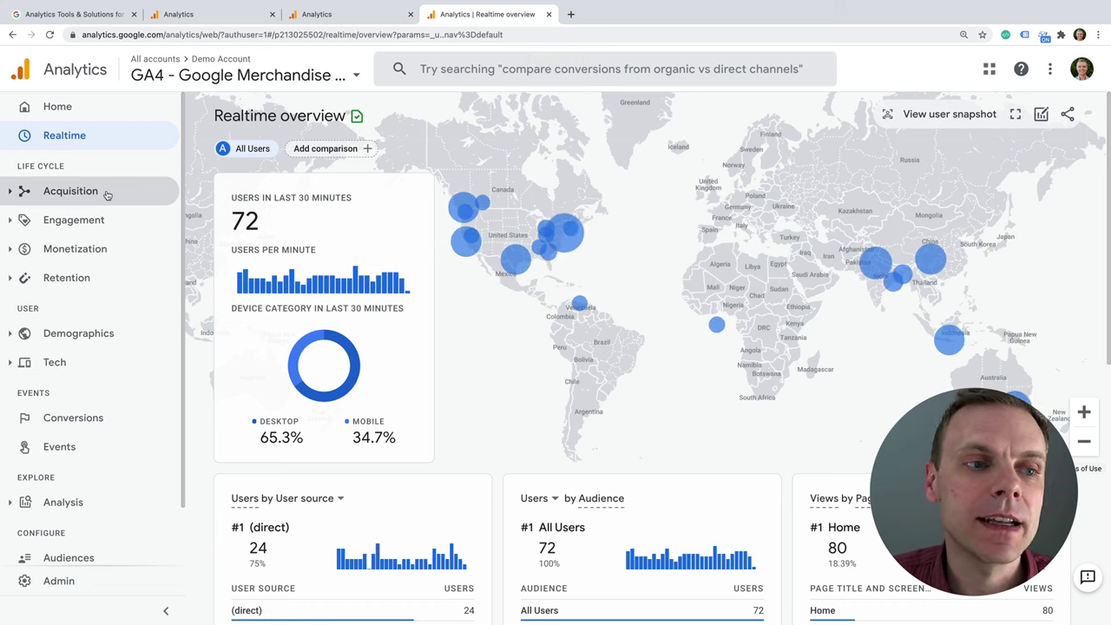
Step: Open the Acquisition overview report and compare its cards for new users by medium, sessions by medium and sessions by campaign
left_click(109, 192)
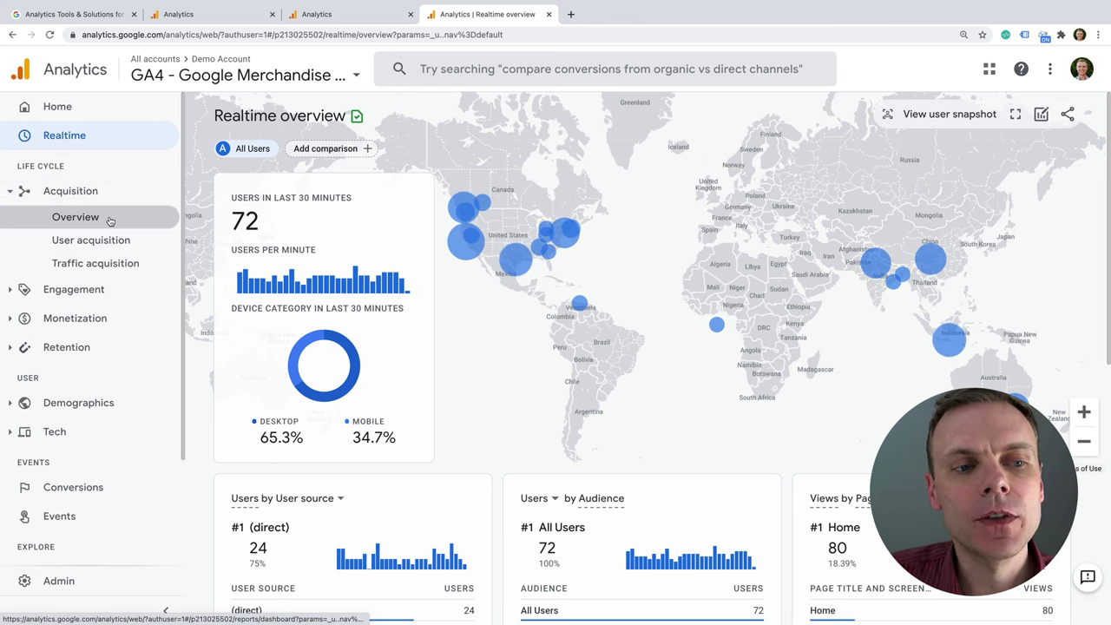
left_click(135, 218)
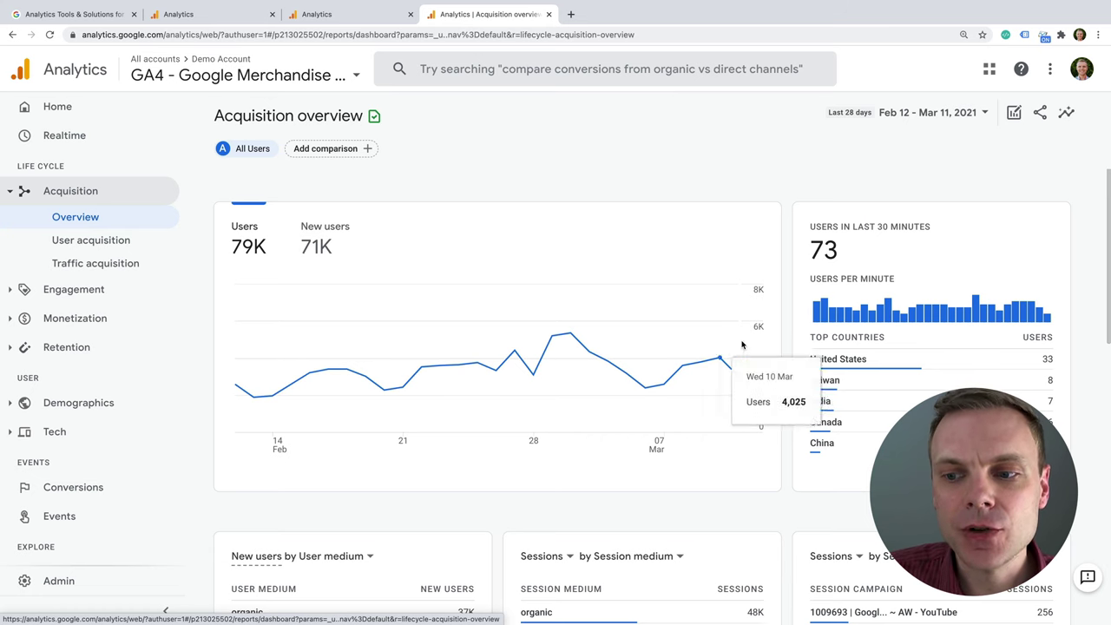
scroll(833, 295, "down", 2)
scroll(875, 282, "up", 1)
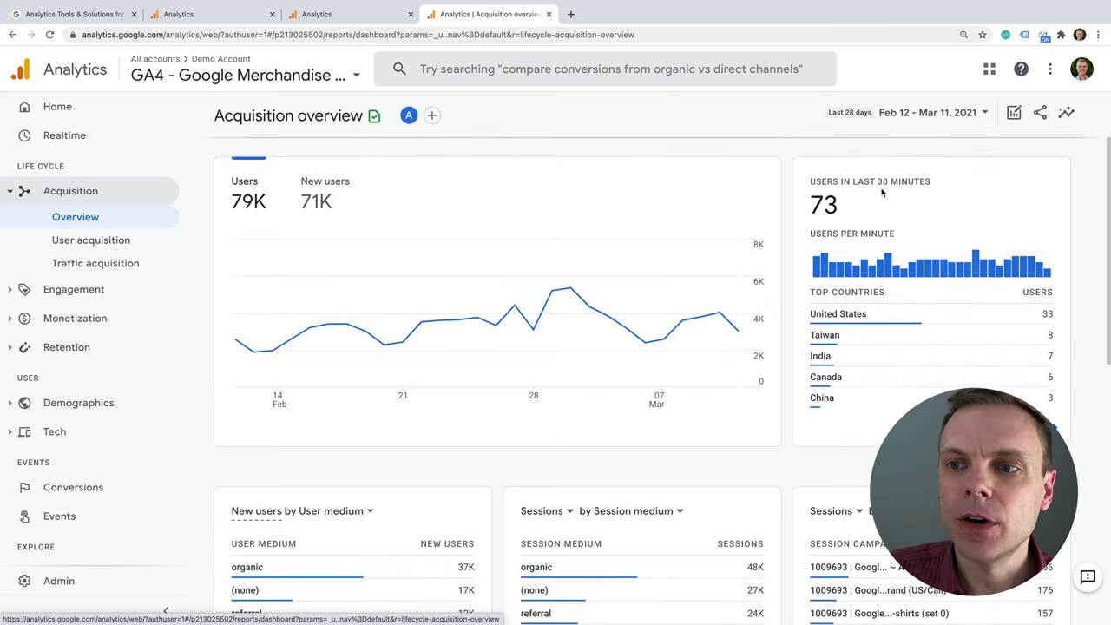
scroll(867, 334, "down", 3)
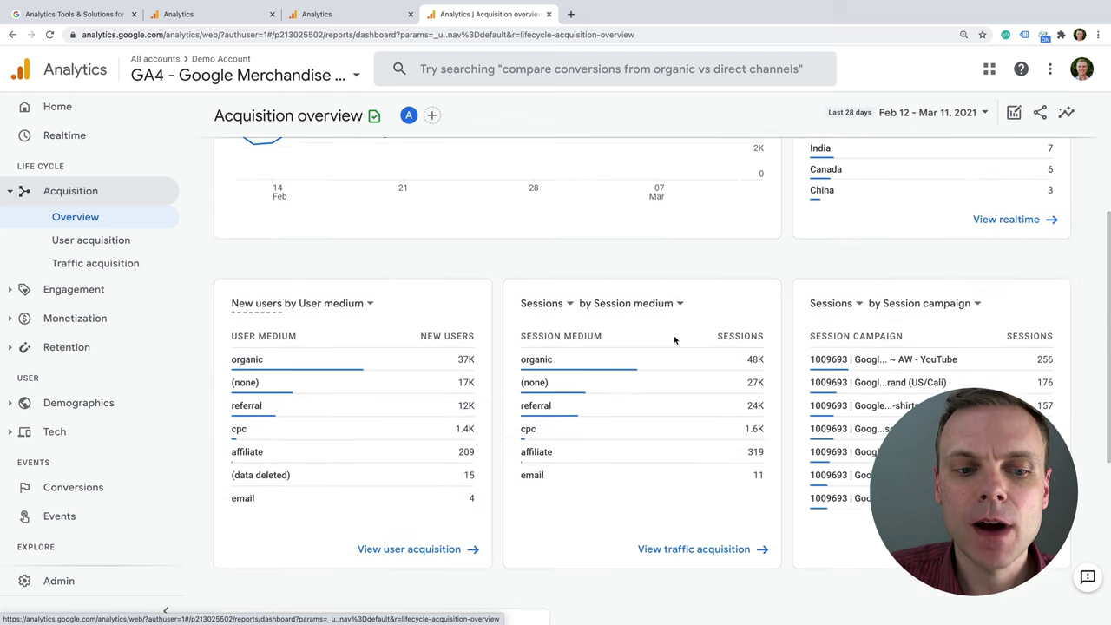
scroll(369, 442, "down", 1)
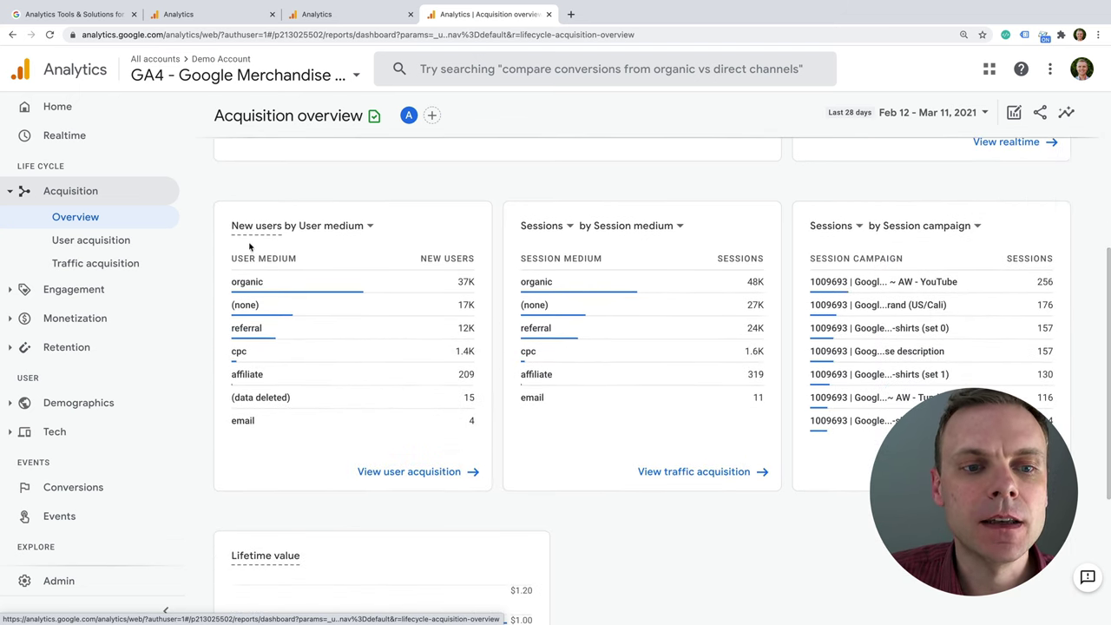
mouse_move(286, 262)
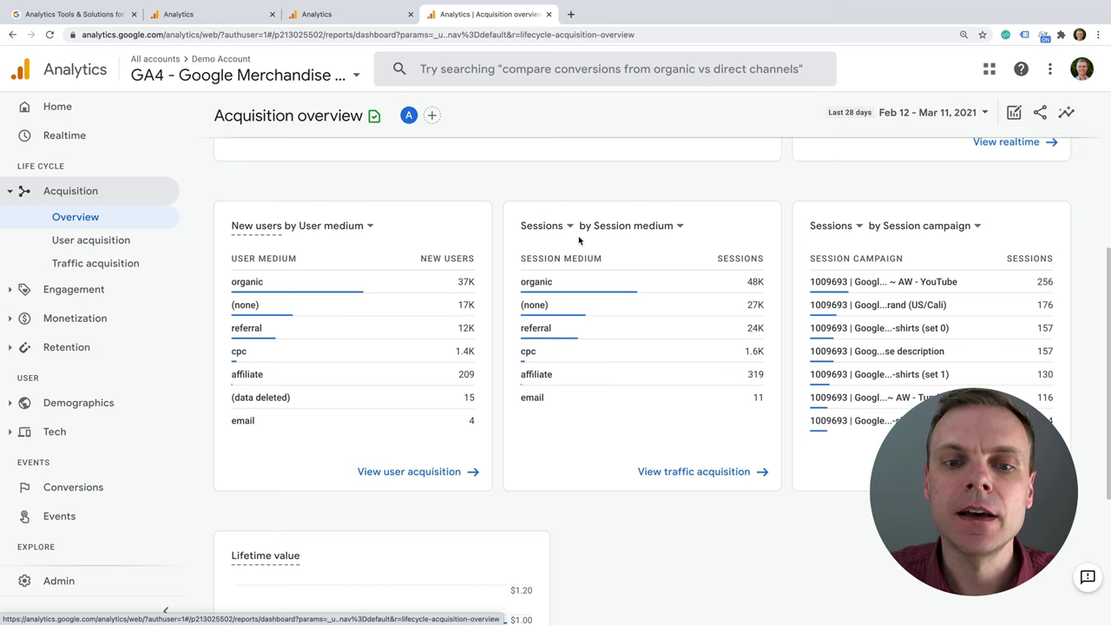
mouse_move(590, 304)
scroll(591, 305, "down", 1)
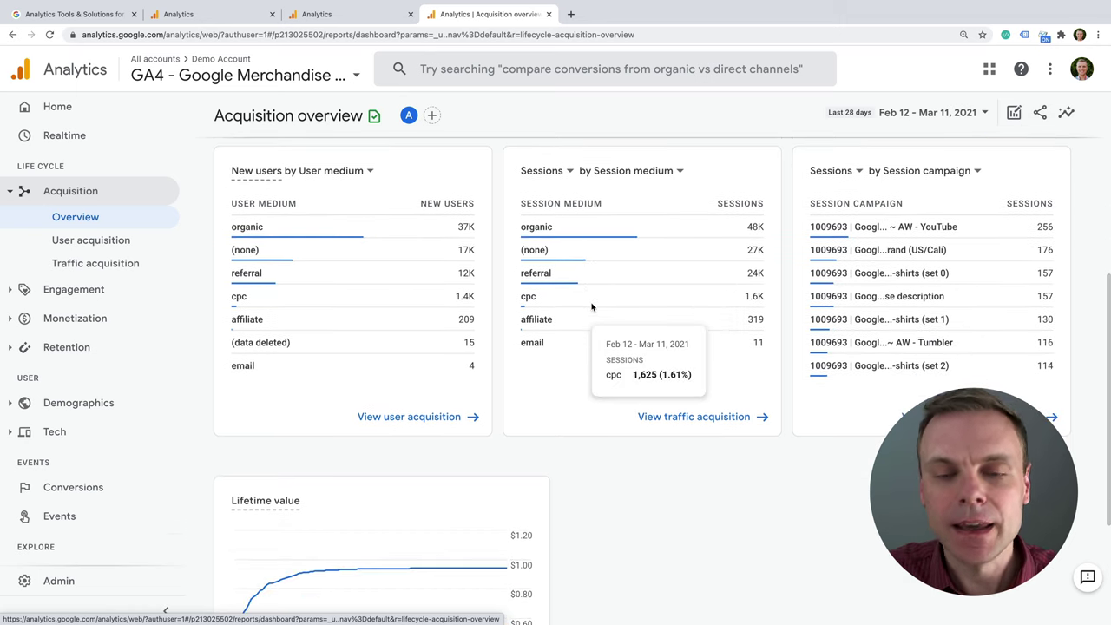
Step: Open the detailed user acquisition report from the new users card and examine its charts and user medium table
left_click(402, 418)
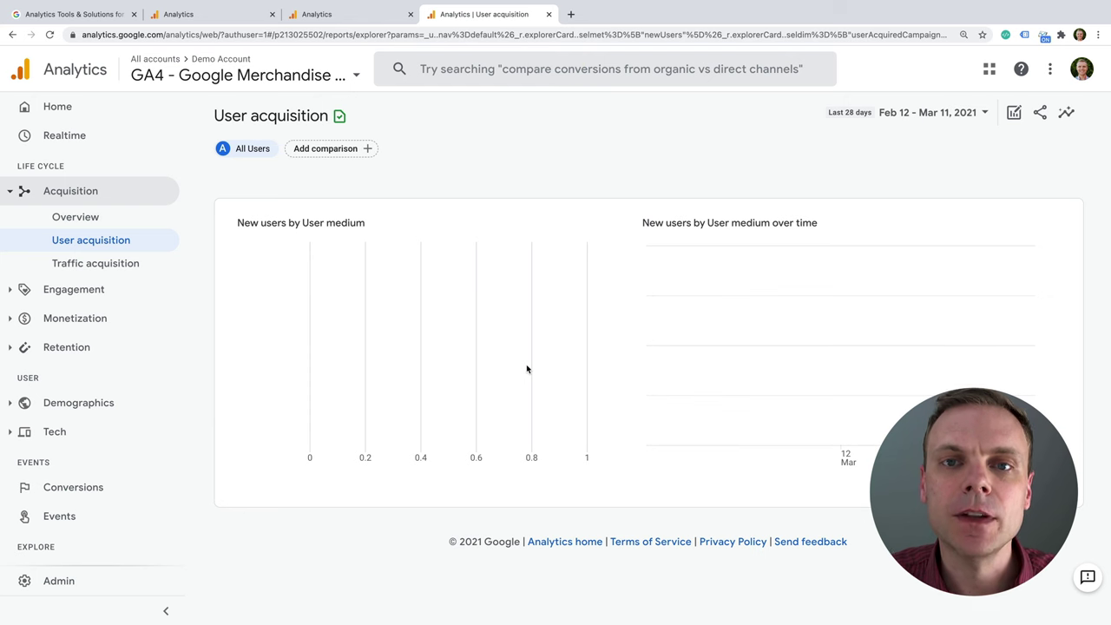
scroll(525, 368, "down", 3)
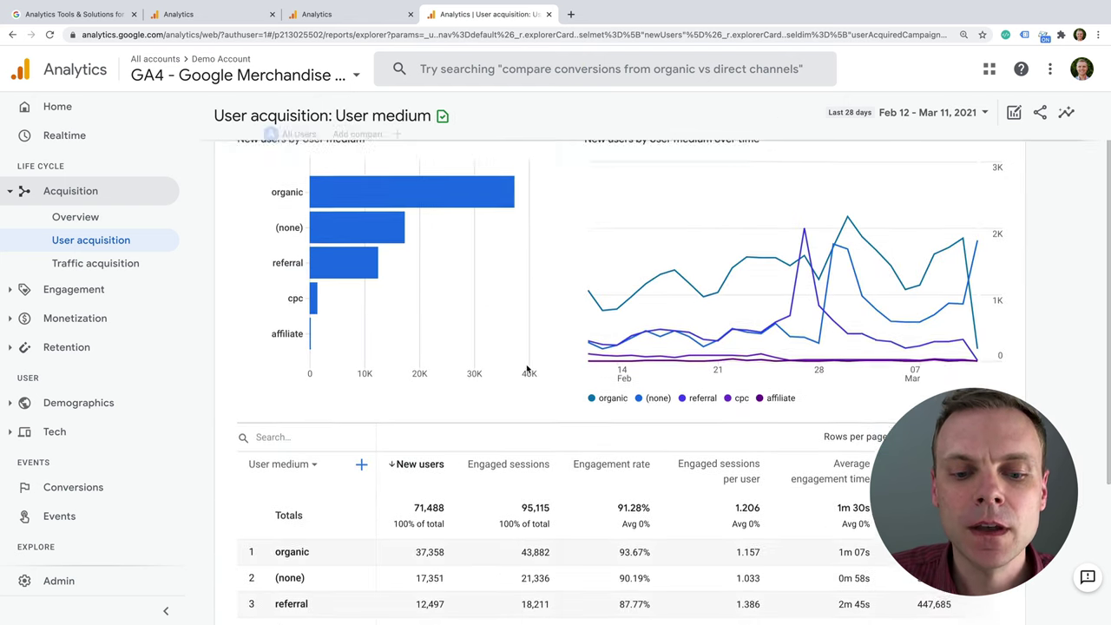
scroll(526, 369, "down", 1)
scroll(526, 369, "up", 3)
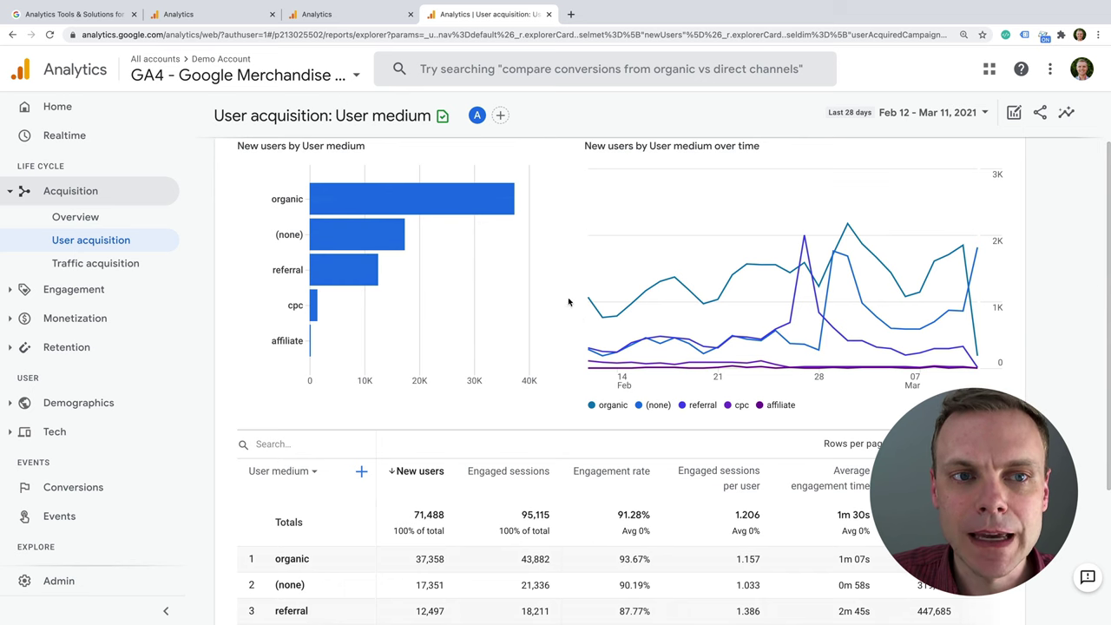
scroll(567, 358, "down", 3)
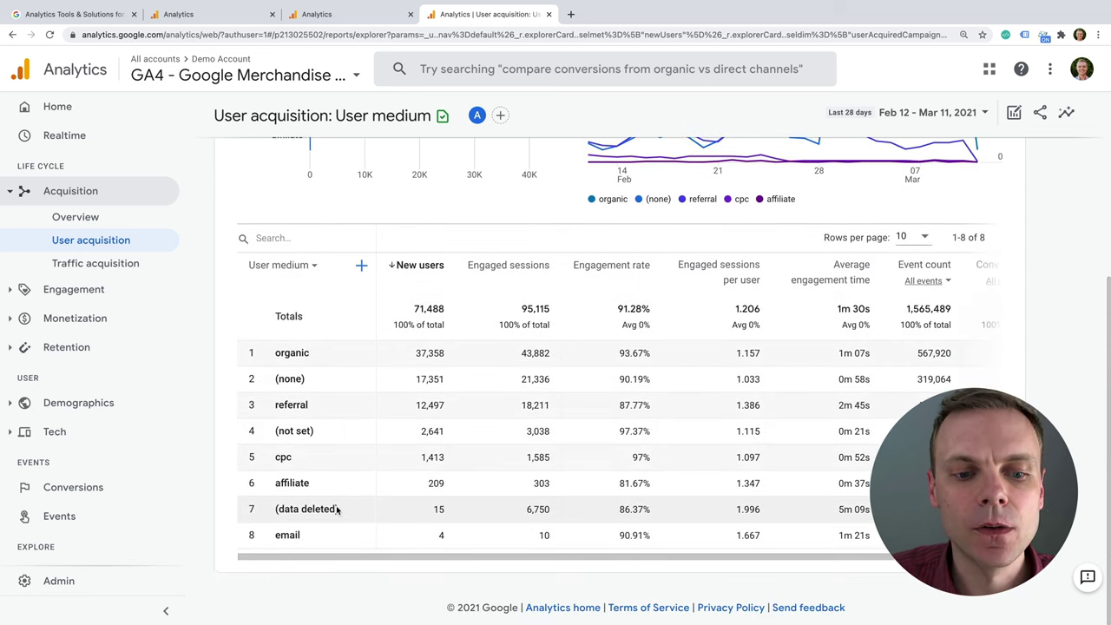
Step: Change the report table's primary dimension to User source/medium and review the listed traffic sources and charts
left_click(309, 268)
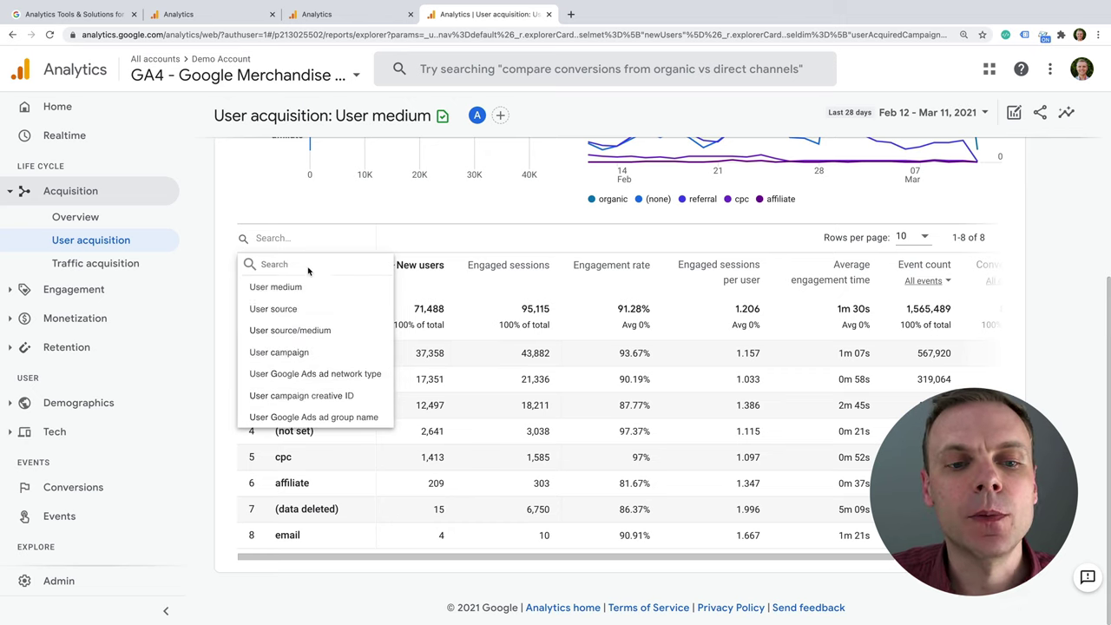
left_click(303, 331)
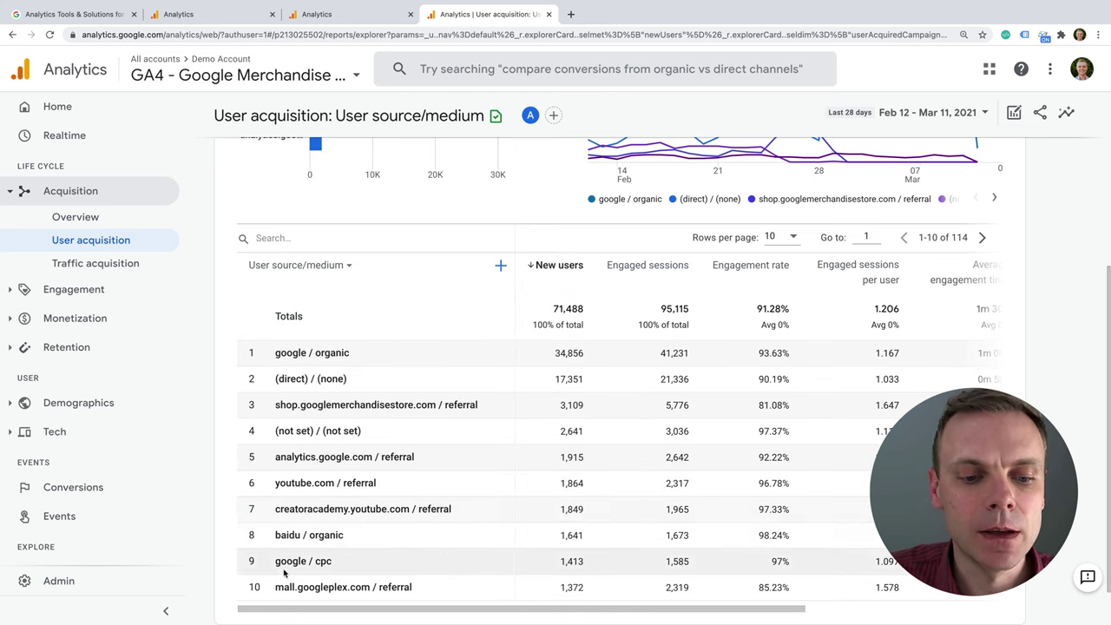
scroll(302, 542, "down", 1)
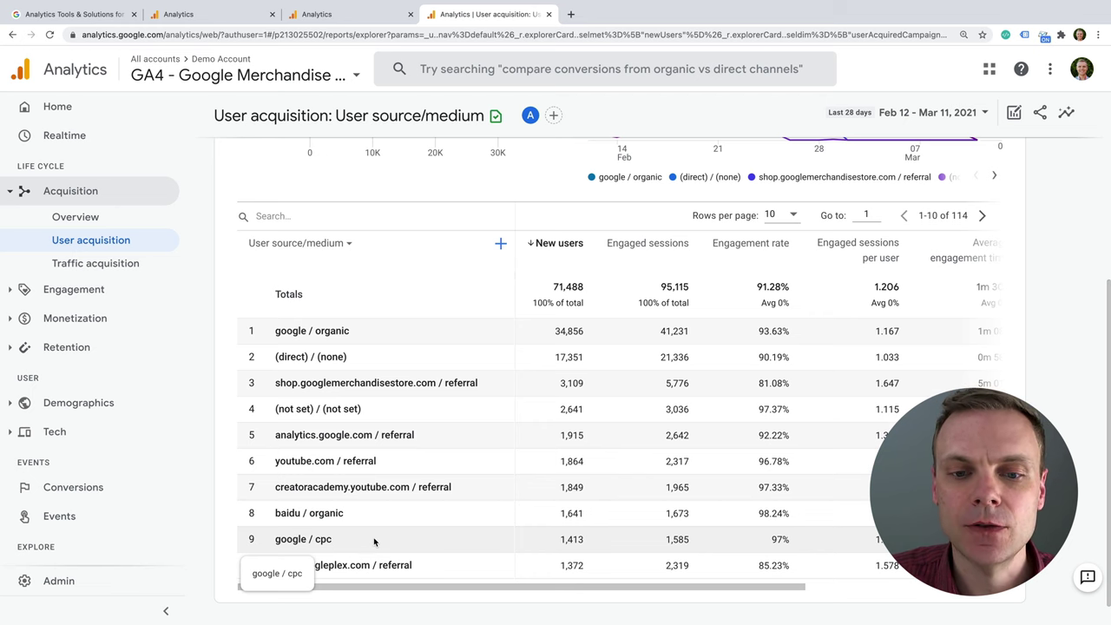
scroll(395, 453, "up", 3)
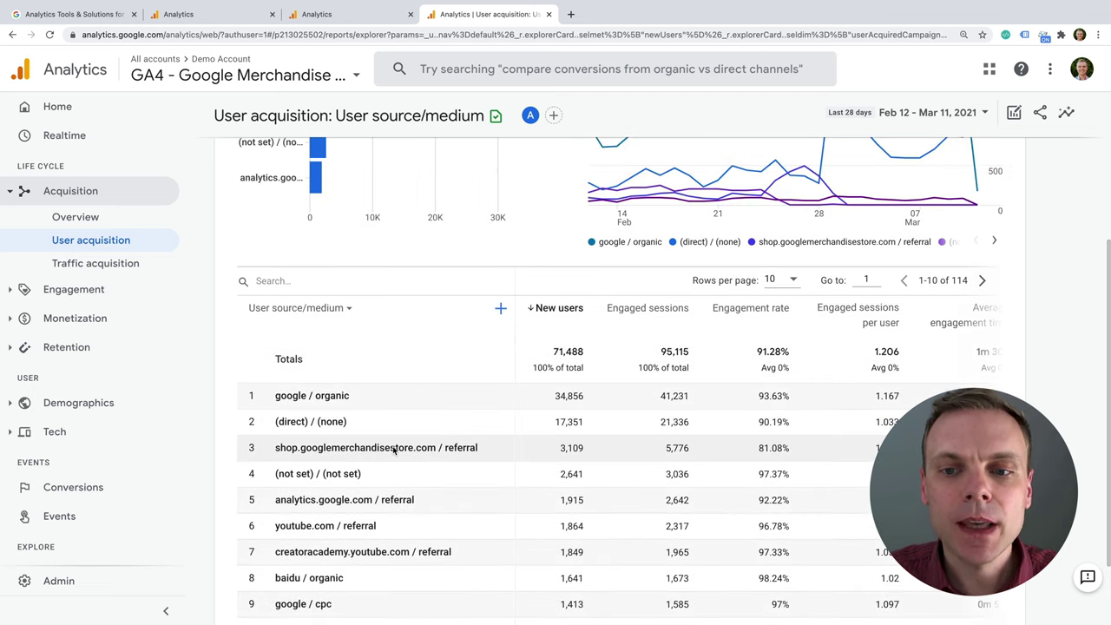
scroll(394, 450, "up", 5)
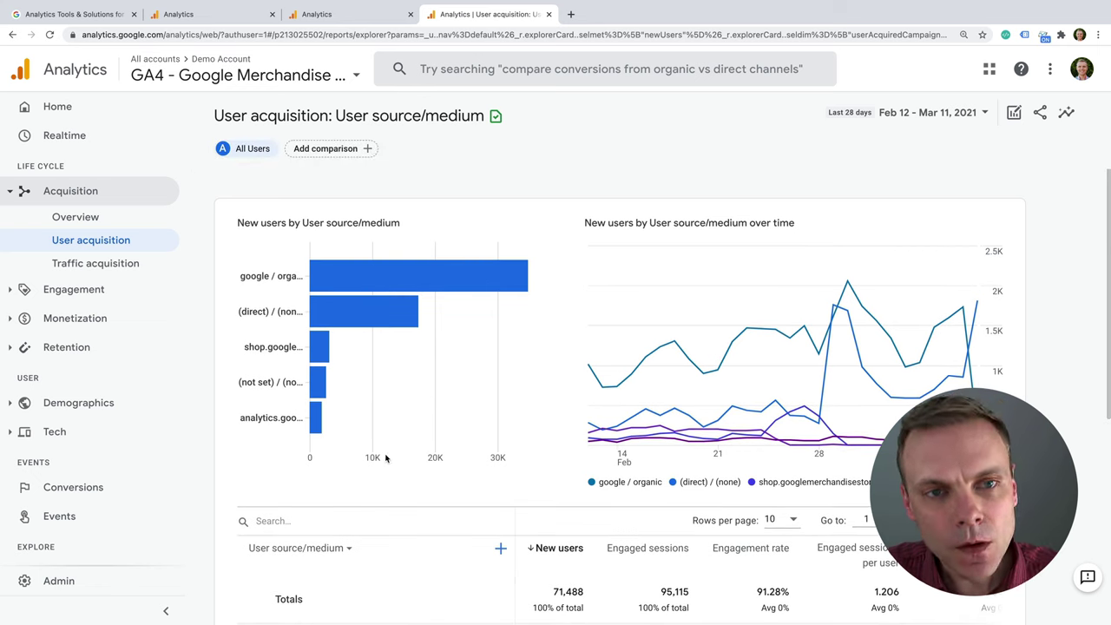
Step: Set the User acquisition report's date range to the last 90 days and review the source/medium table
left_click(904, 115)
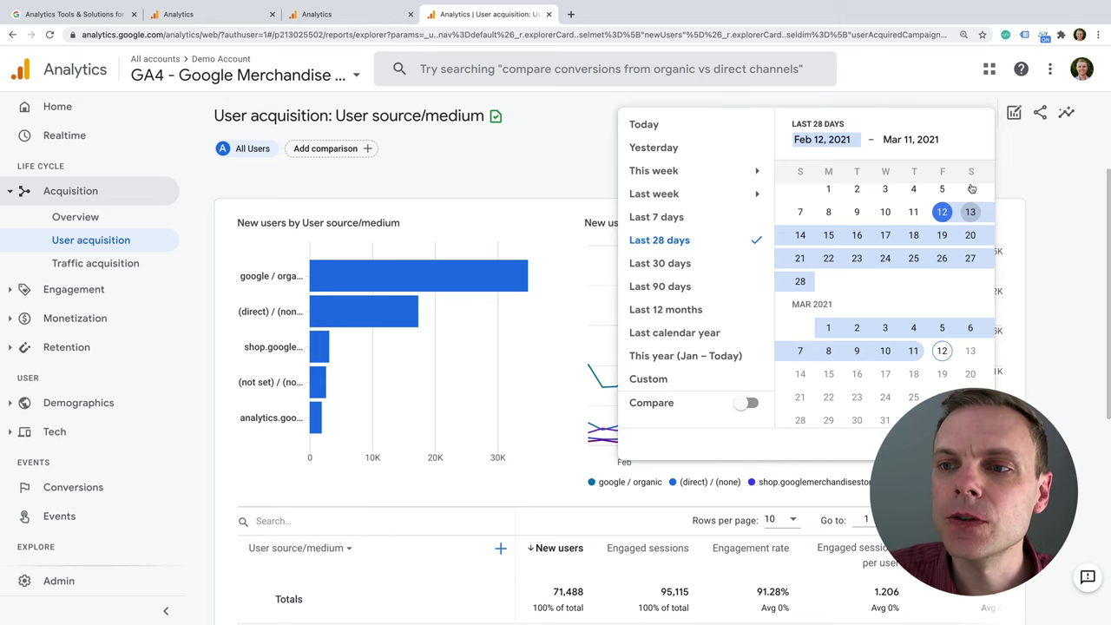
left_click(712, 292)
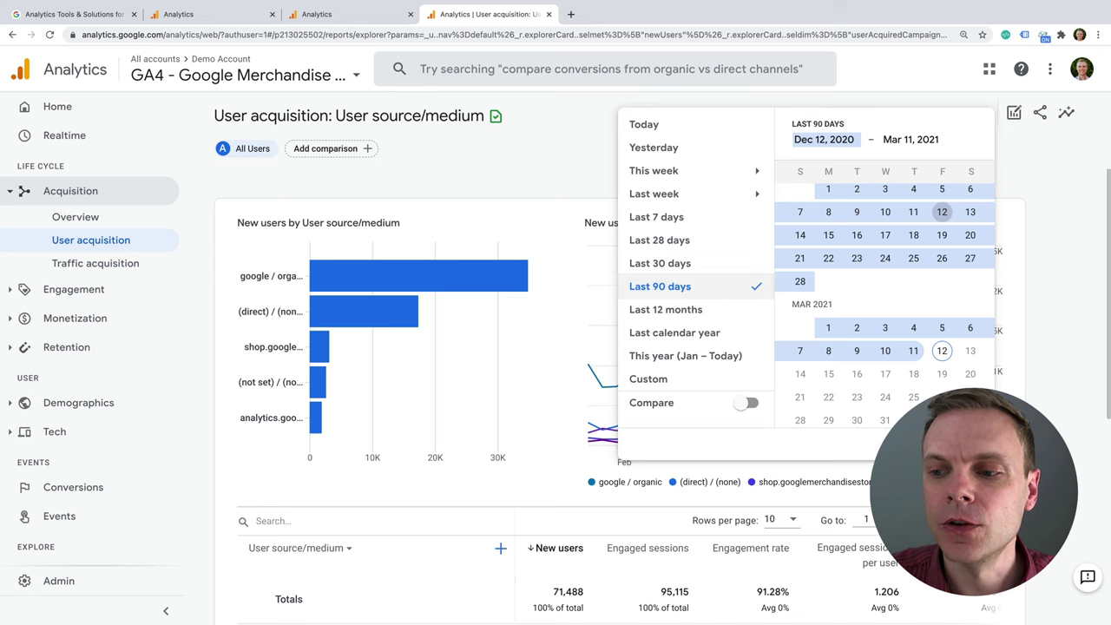
left_click(959, 443)
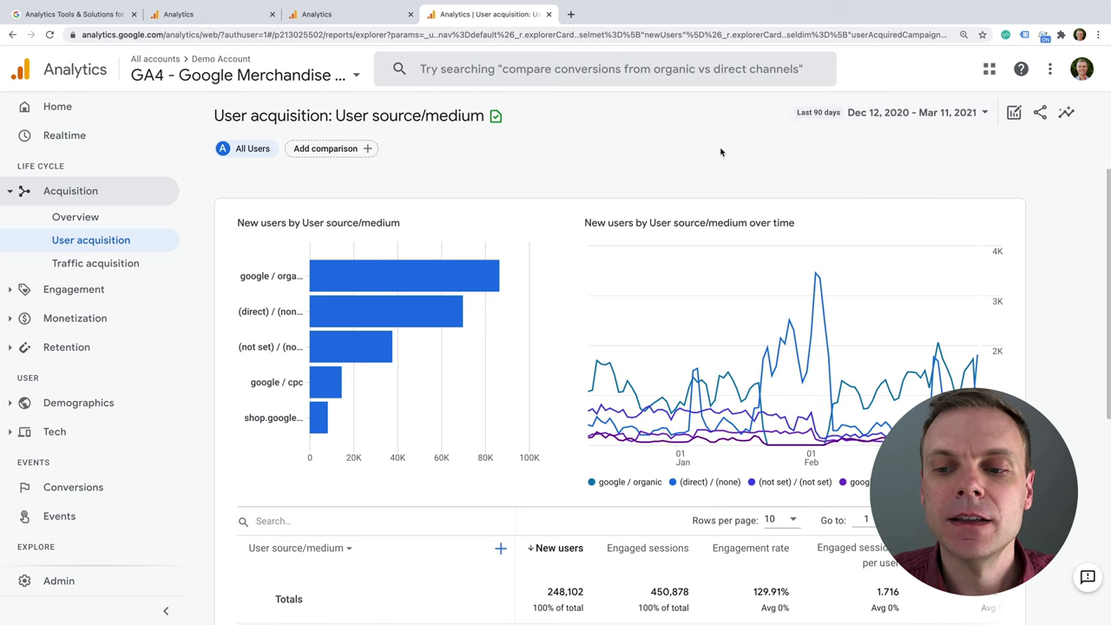
scroll(934, 223, "down", 4)
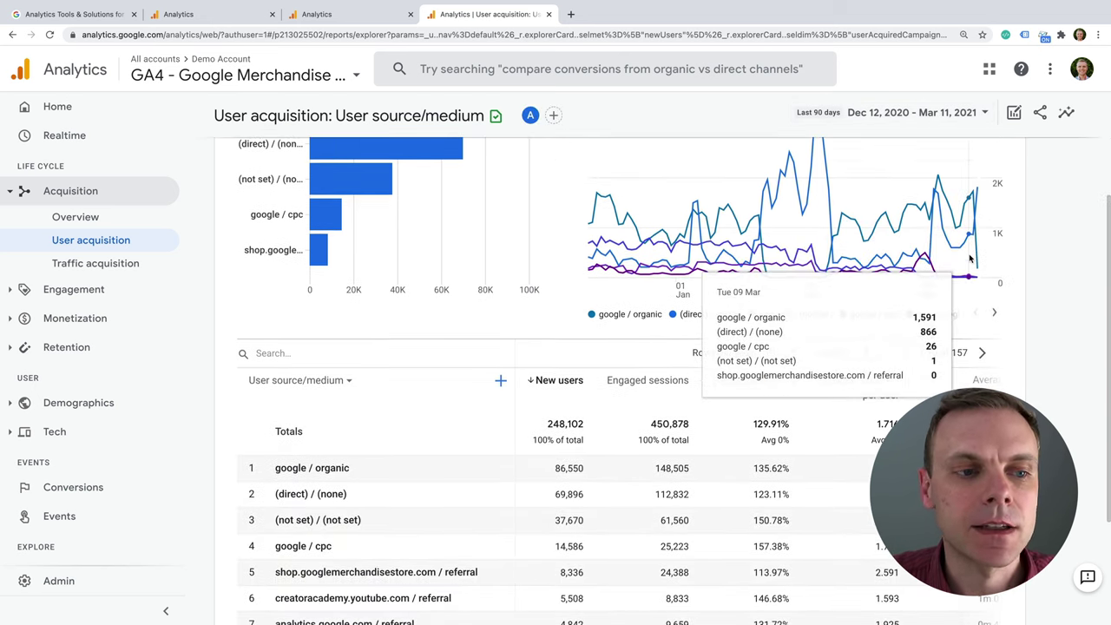
Step: Open the Engagement overview and review its views, events, page title and user activity cards
left_click(98, 292)
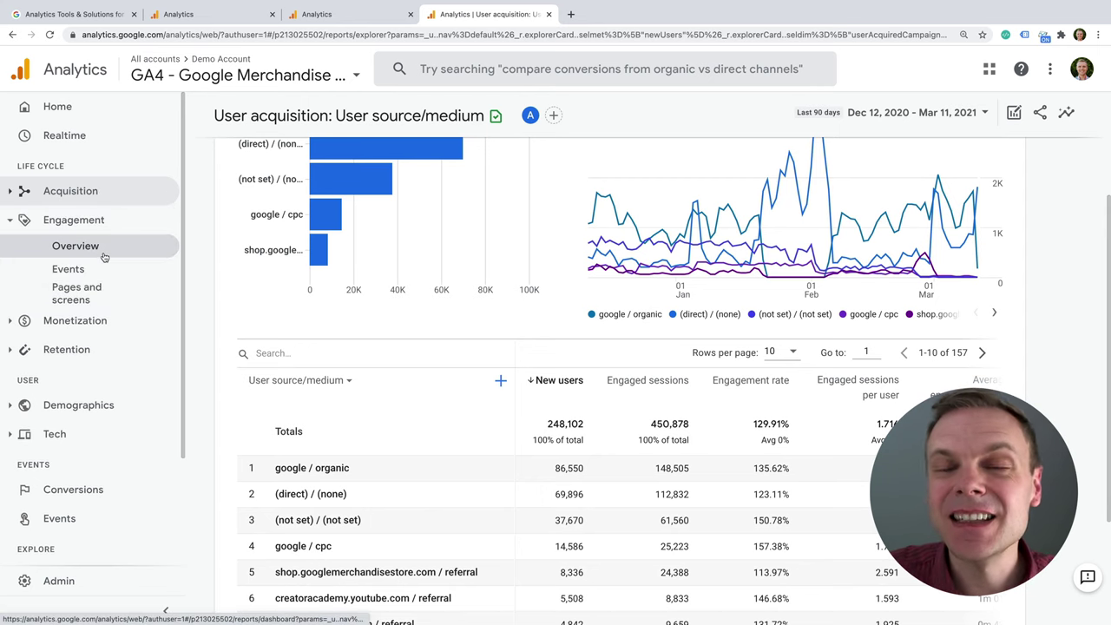
left_click(105, 252)
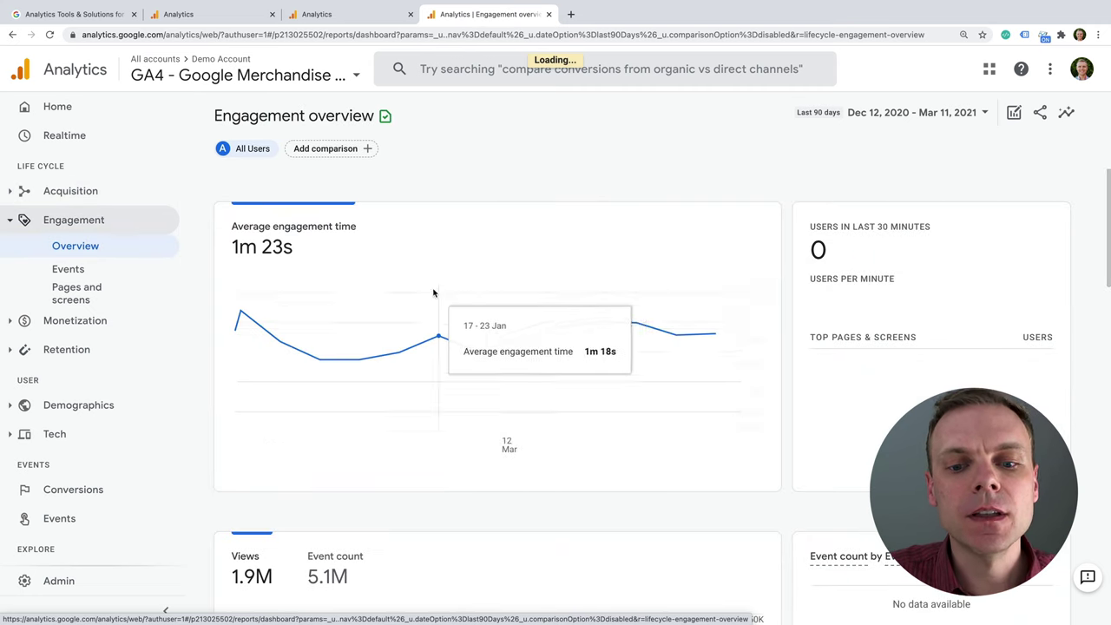
scroll(448, 299, "down", 3)
scroll(449, 299, "down", 5)
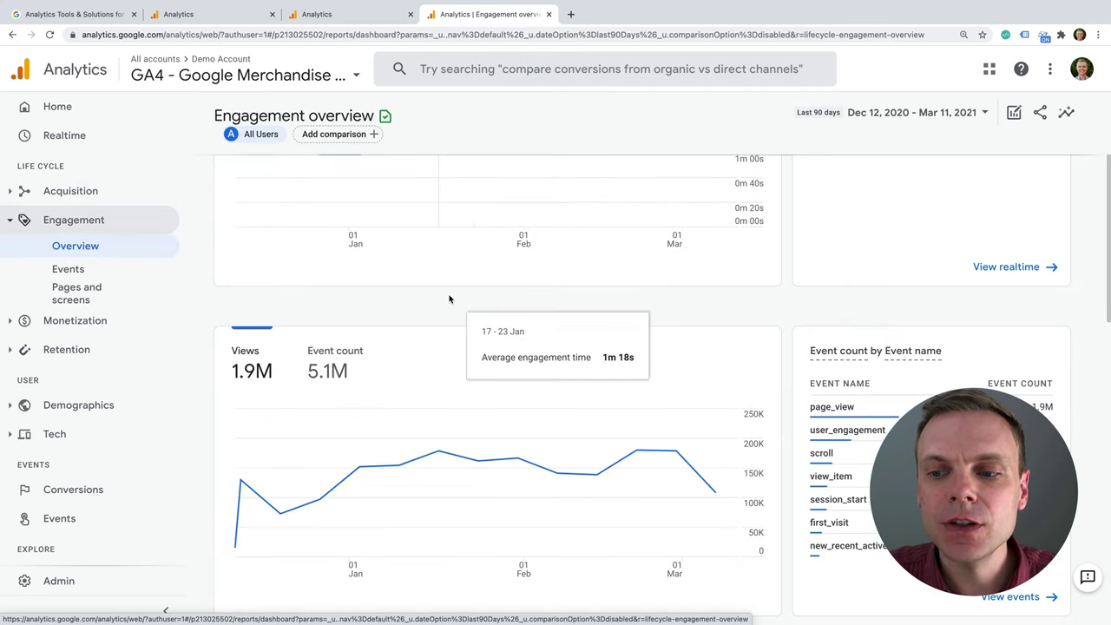
scroll(449, 298, "down", 6)
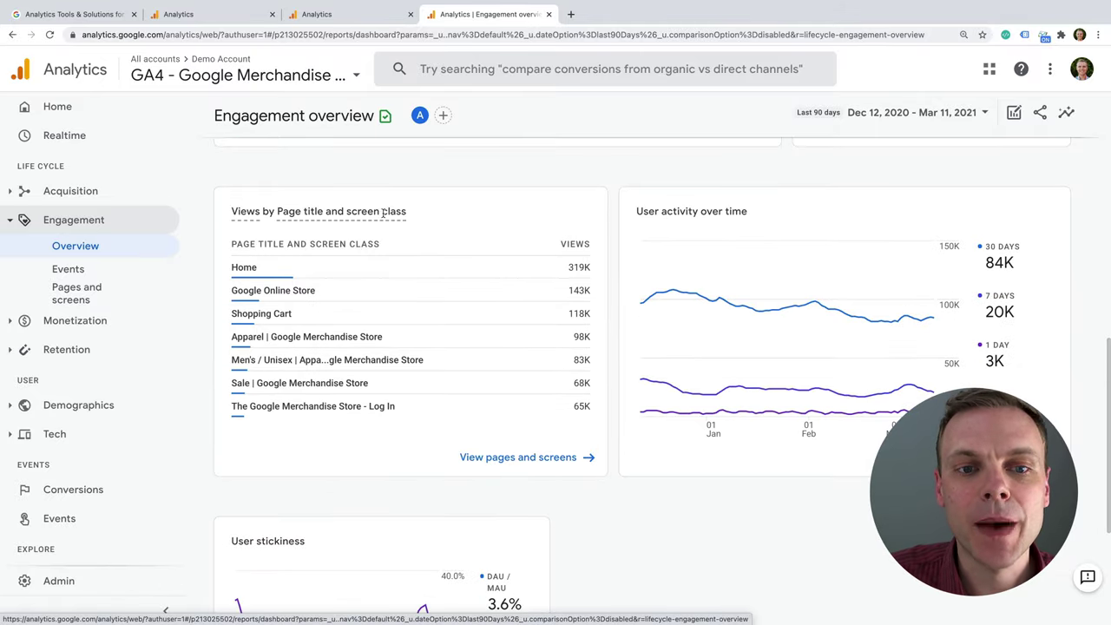
Step: Open the full Pages and screens report and switch its table's primary dimension to Page path and screen class
left_click(510, 460)
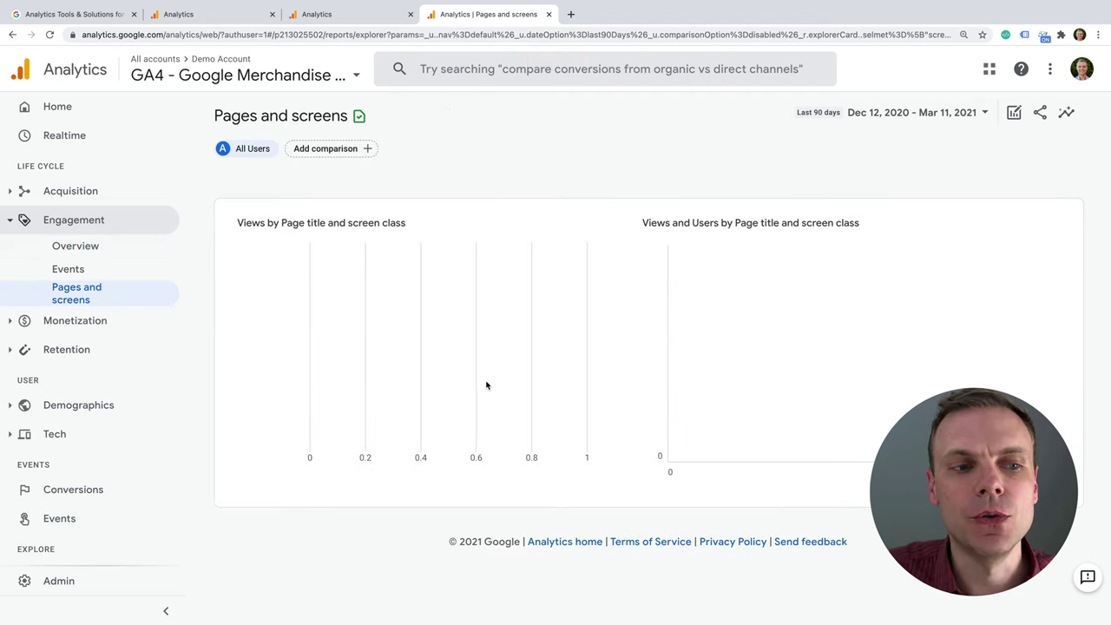
scroll(486, 385, "down", 3)
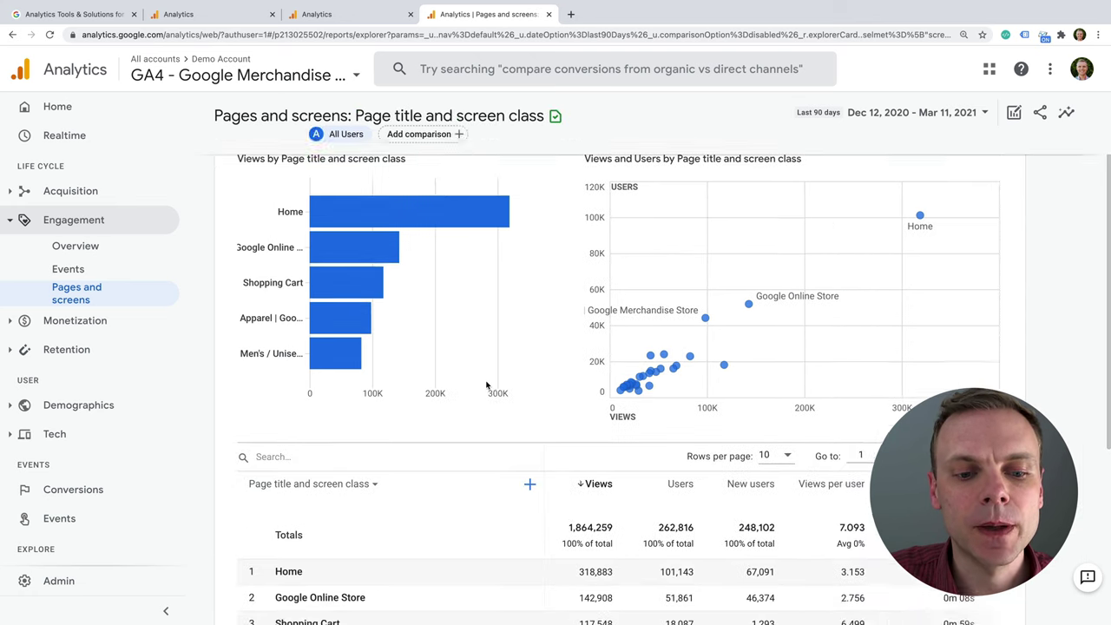
scroll(486, 385, "down", 3)
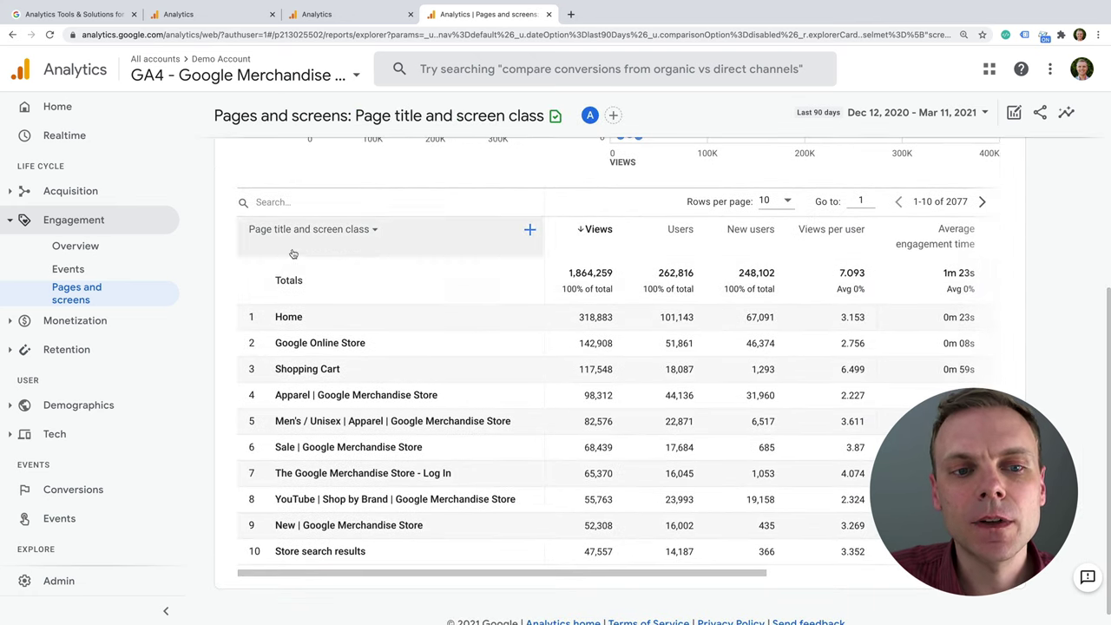
mouse_move(280, 231)
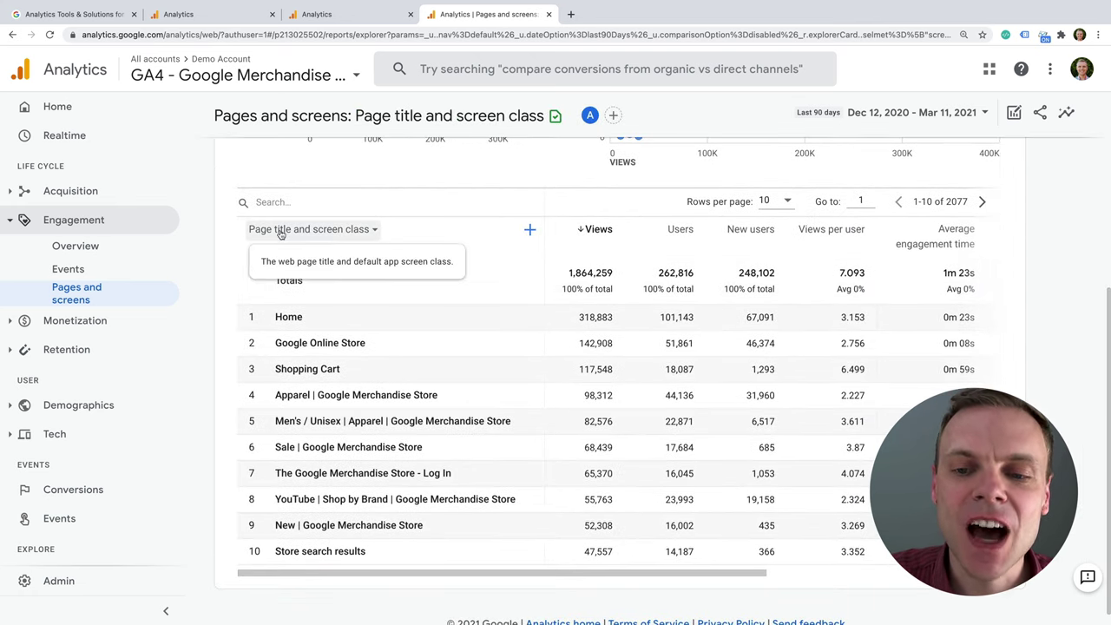
left_click(350, 231)
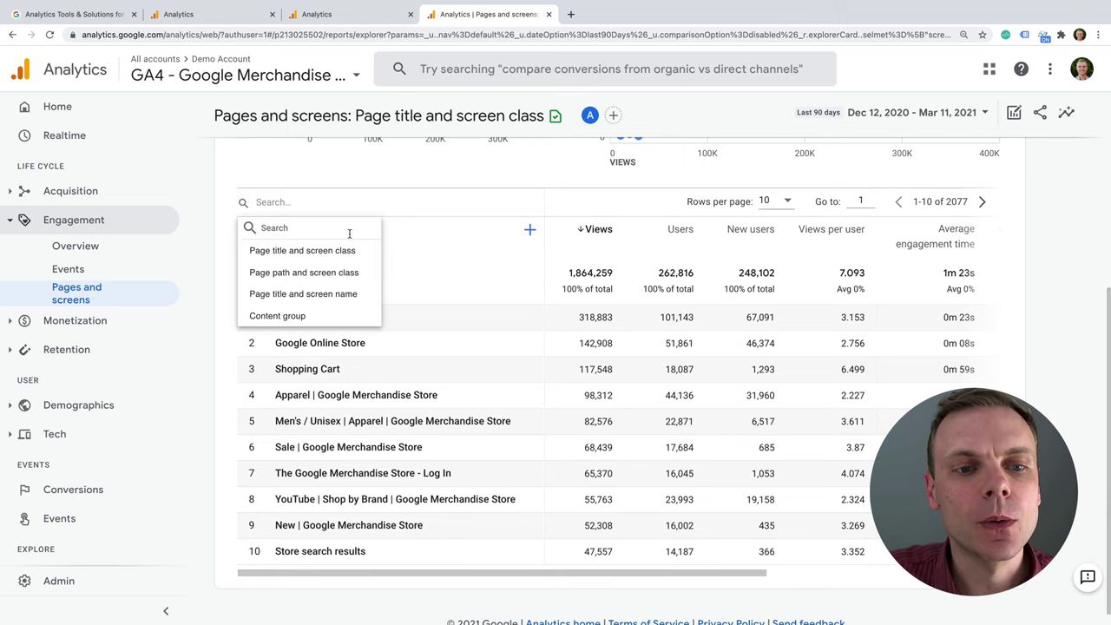
left_click(310, 273)
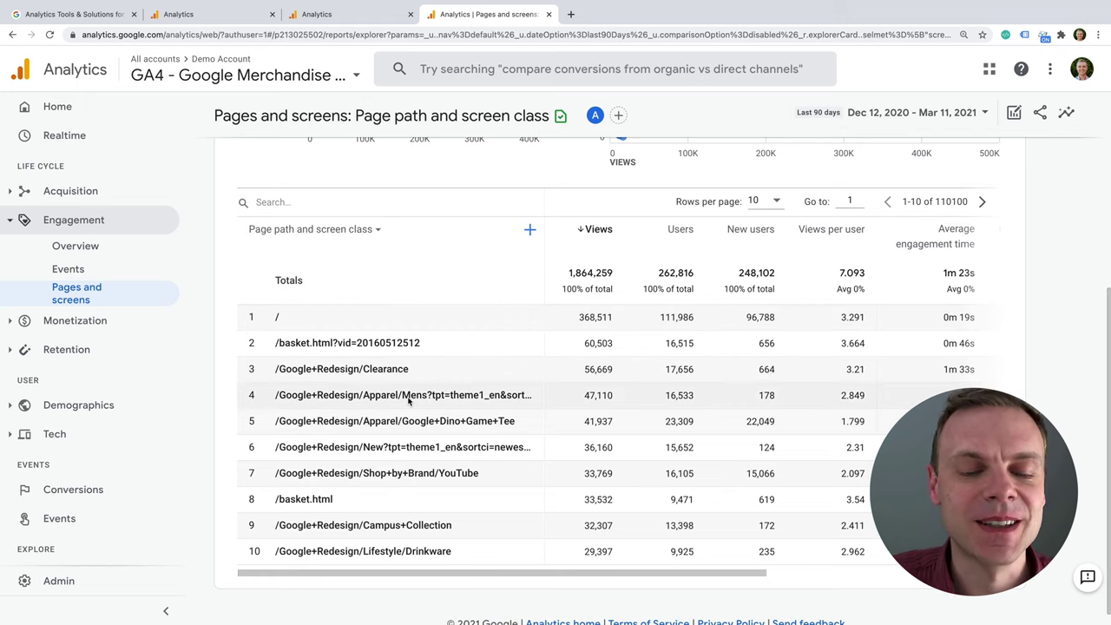
Step: Open the Ecommerce purchases report under Monetization and examine the item name table
left_click(91, 220)
left_click(97, 249)
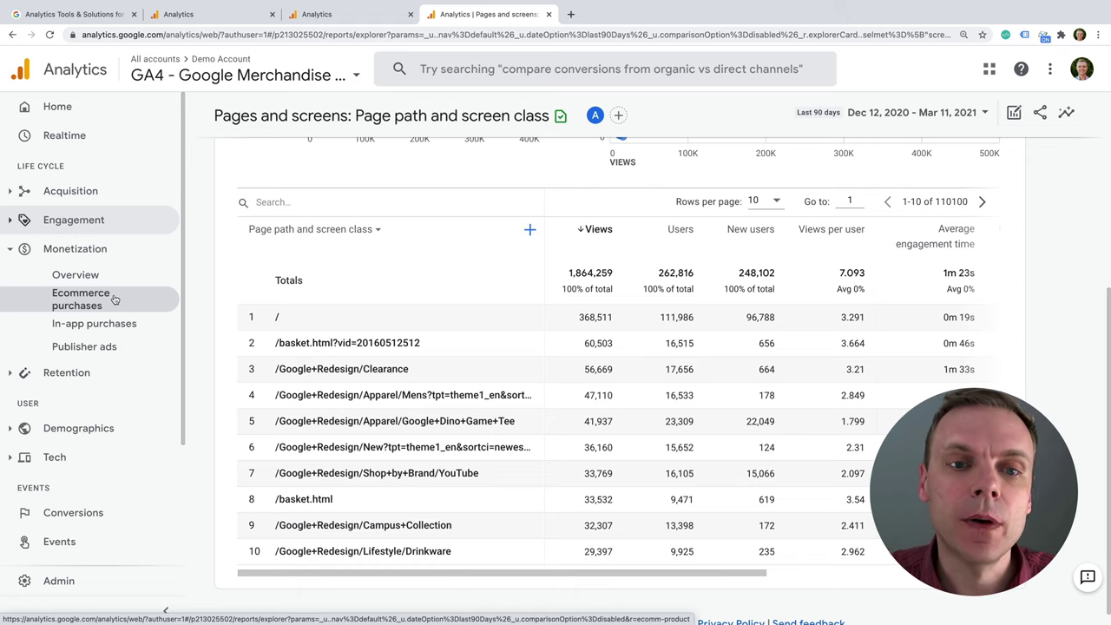
scroll(115, 299, "down", 1)
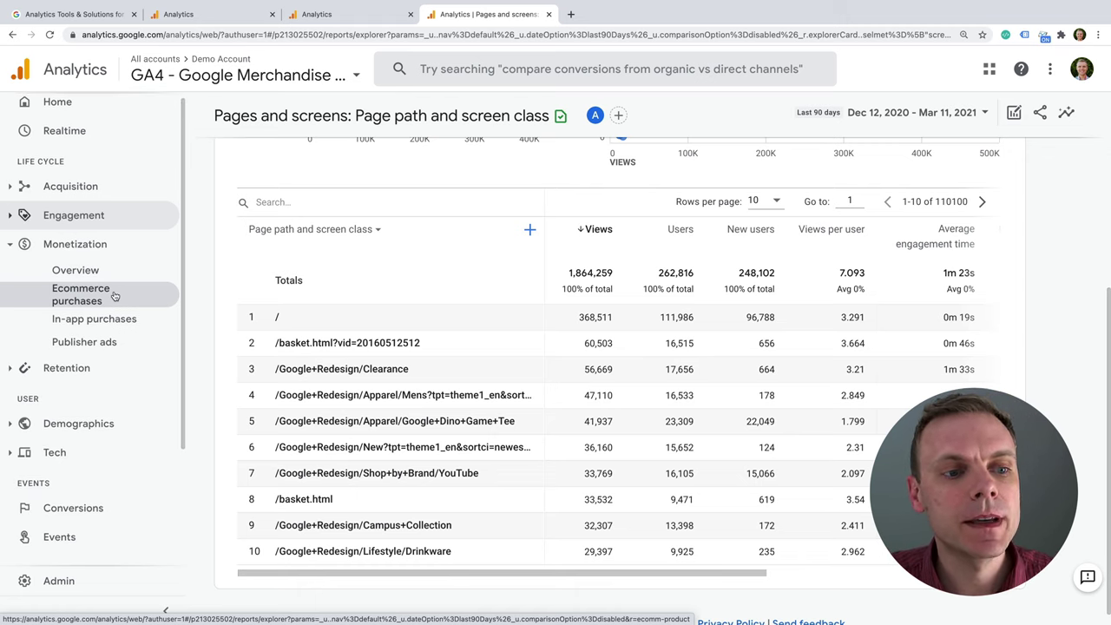
left_click(115, 297)
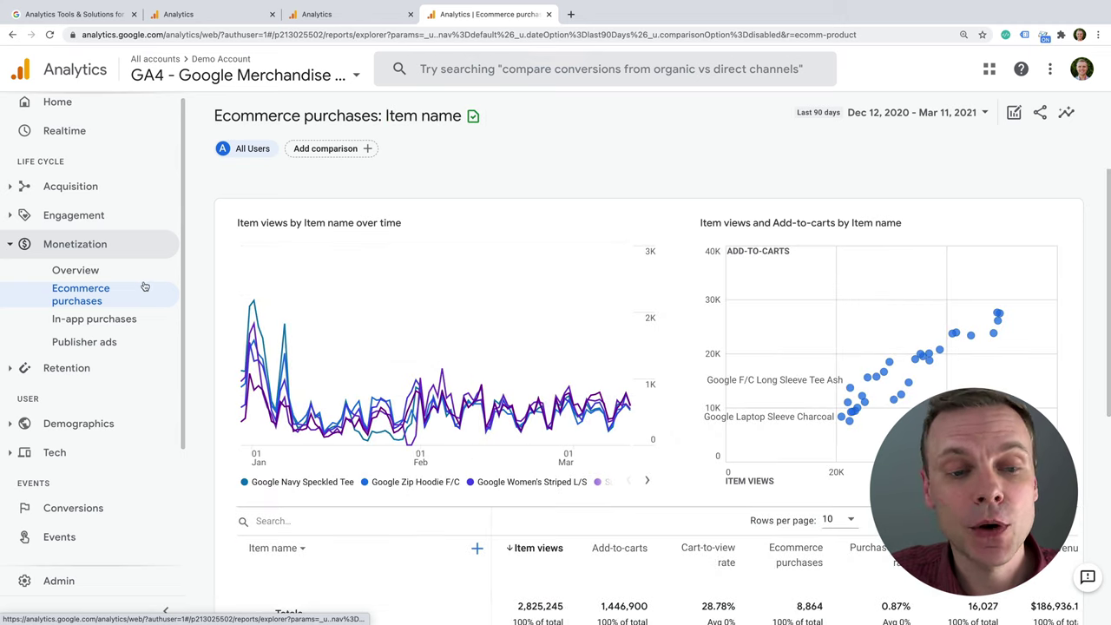
scroll(392, 363, "down", 2)
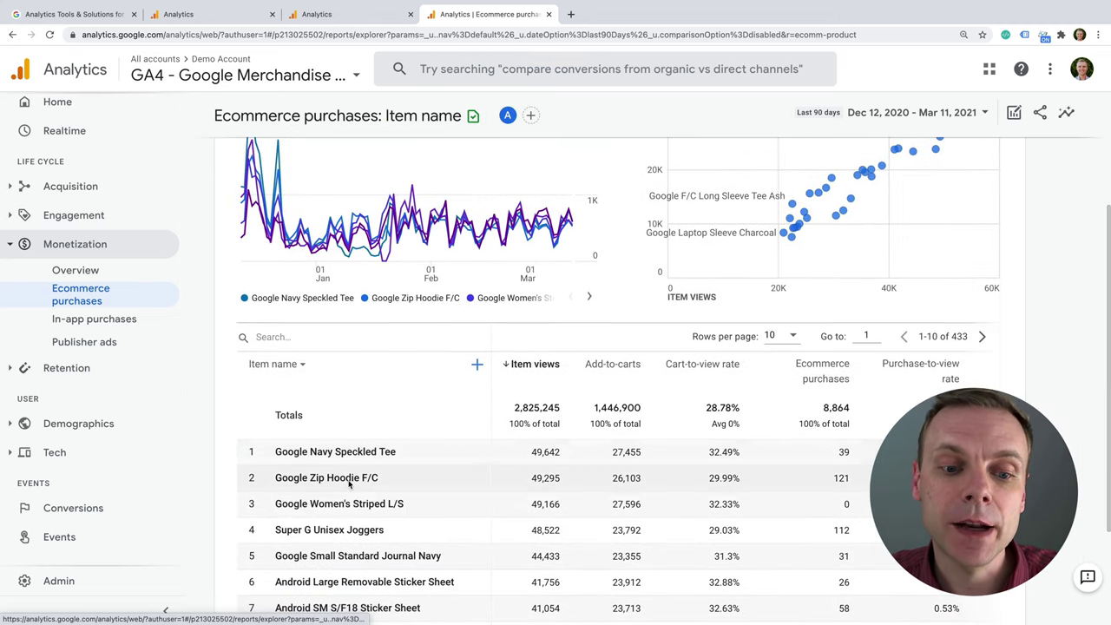
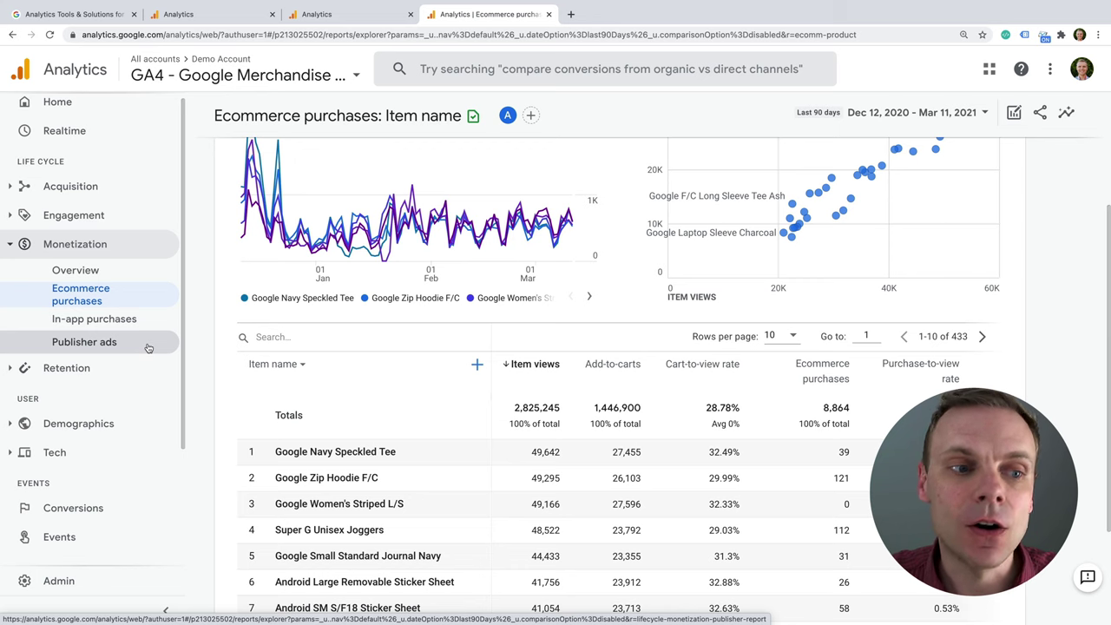
Step: Open the Retention overview and examine its new user, cohort, user engagement and lifetime value charts
left_click(126, 343)
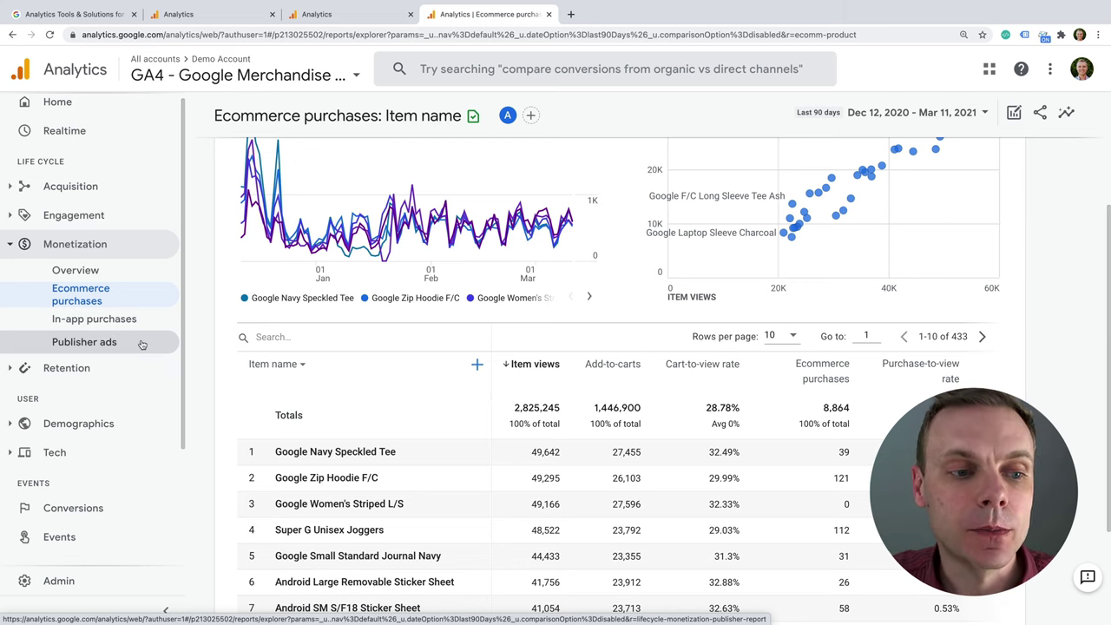
scroll(134, 340, "down", 1)
left_click(104, 324)
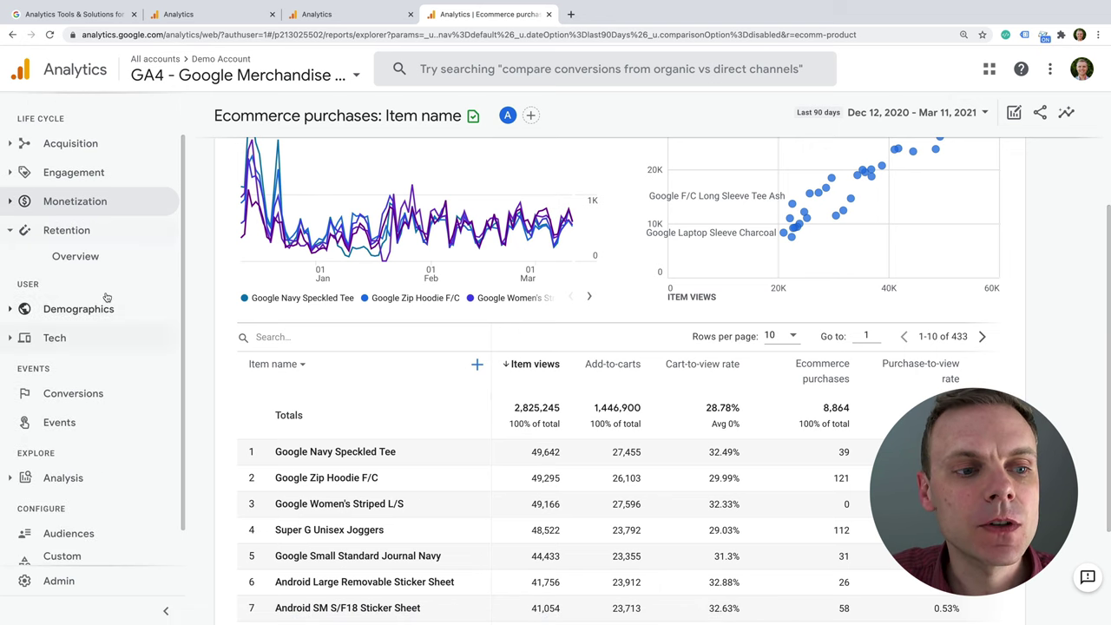
left_click(85, 255)
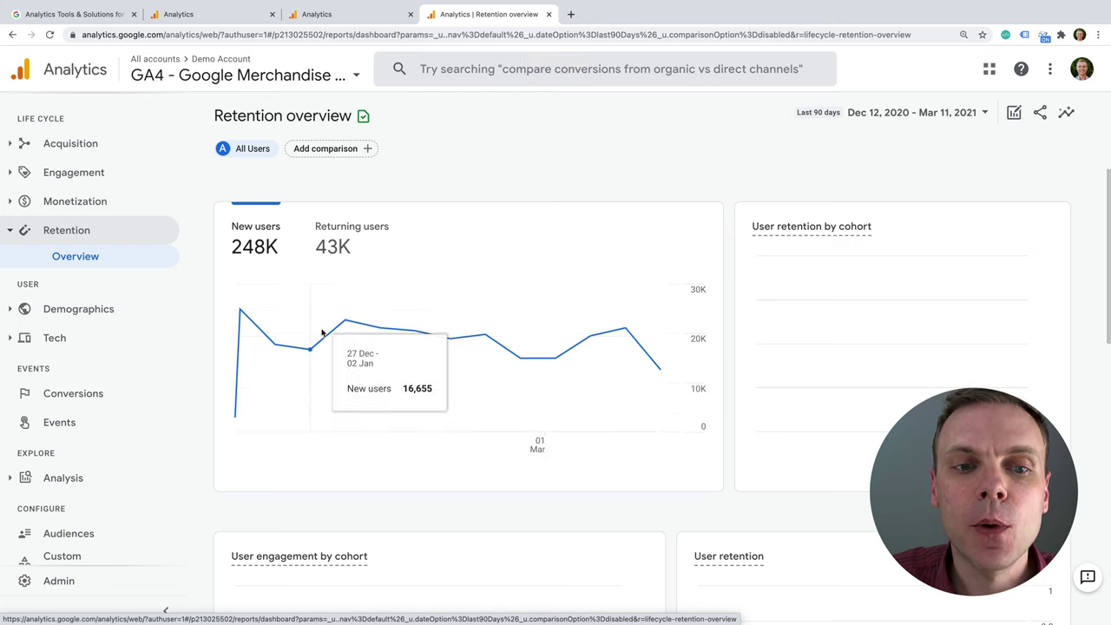
scroll(321, 332, "down", 3)
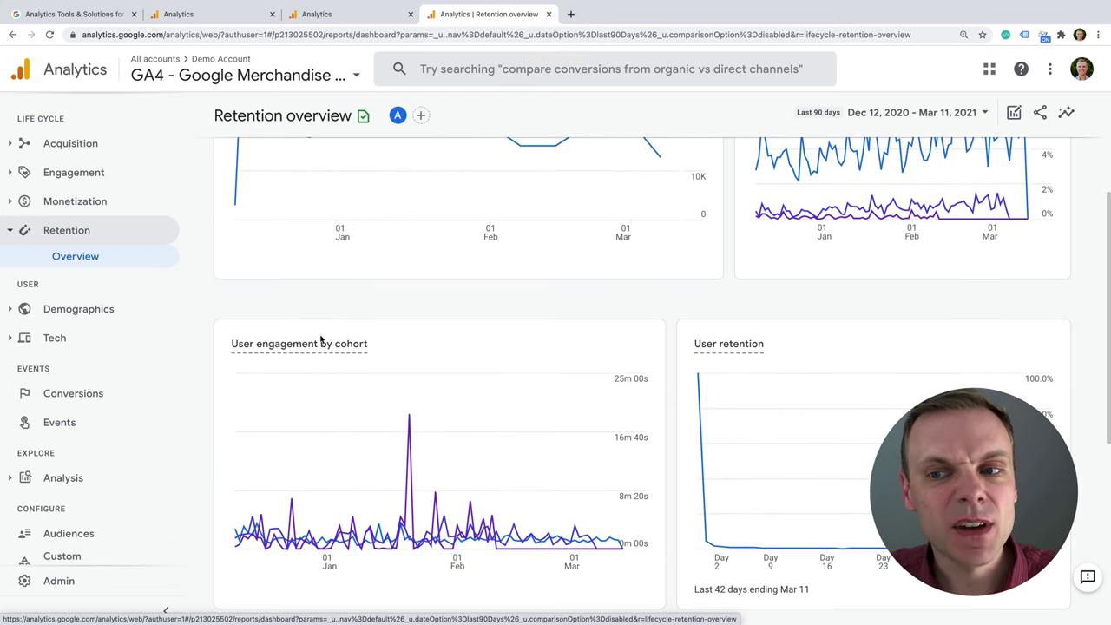
scroll(321, 340, "up", 2)
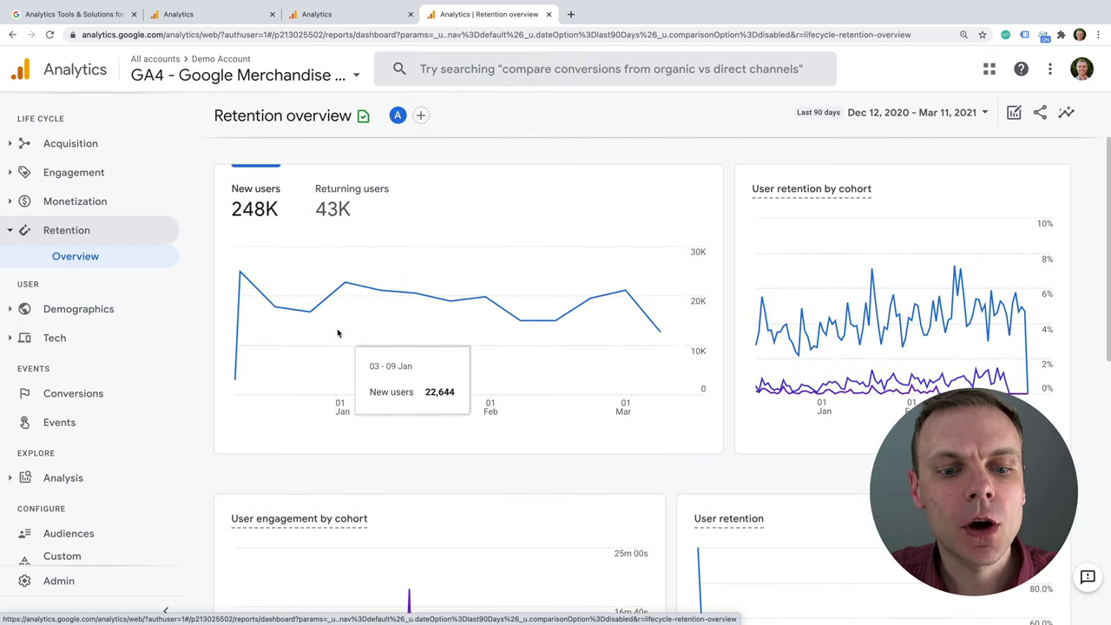
scroll(338, 333, "down", 5)
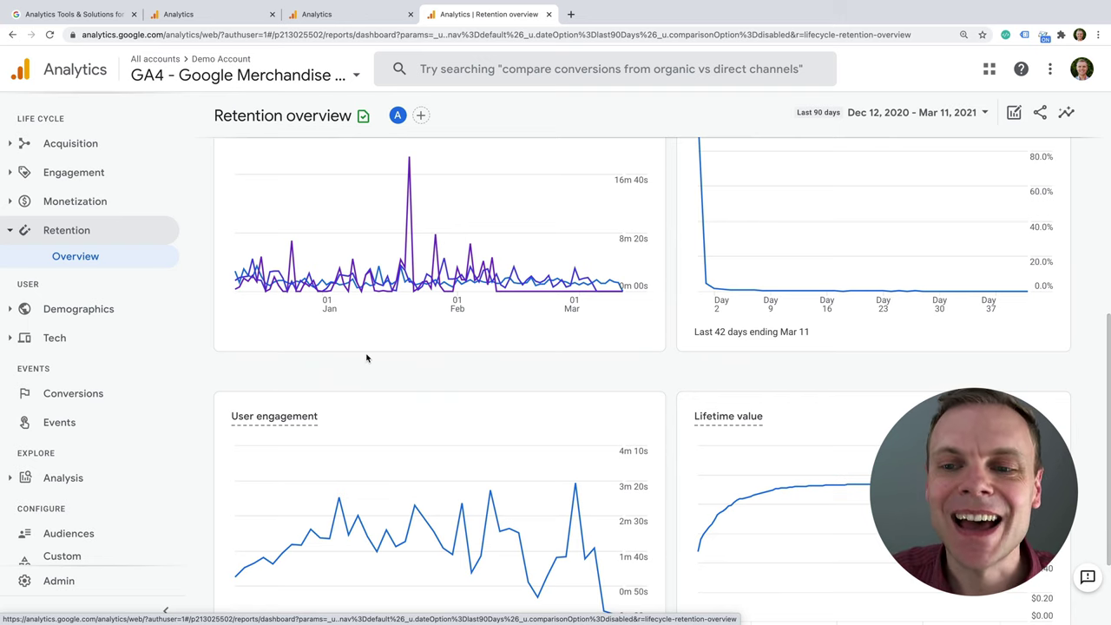
scroll(366, 358, "up", 2)
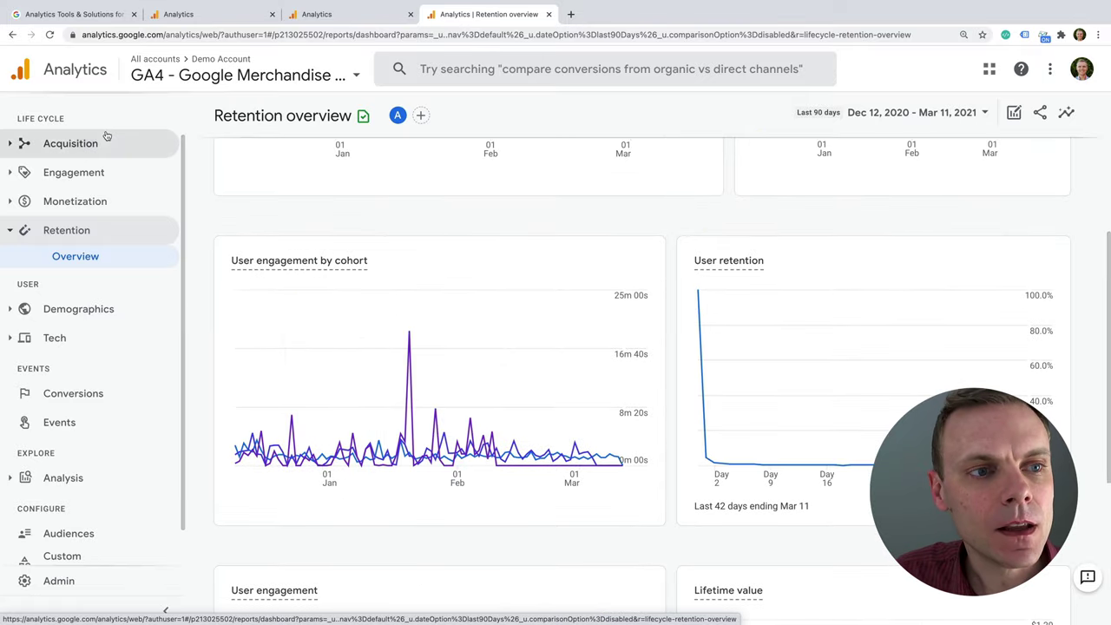
Step: Open the Demographics overview and review the users by country, city and gender cards
left_click(106, 310)
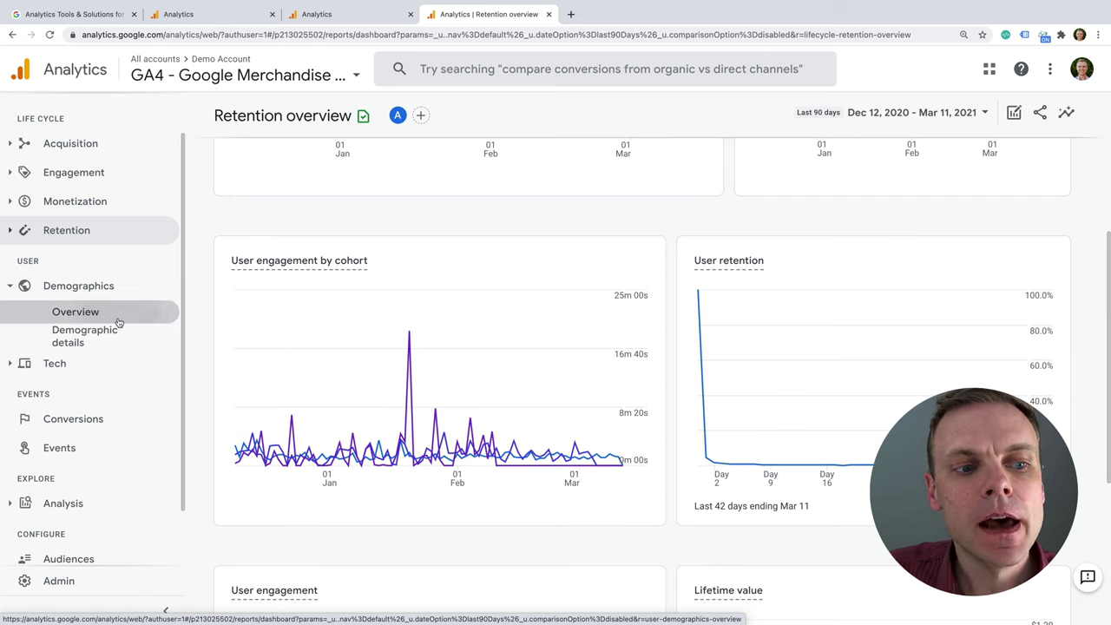
left_click(119, 321)
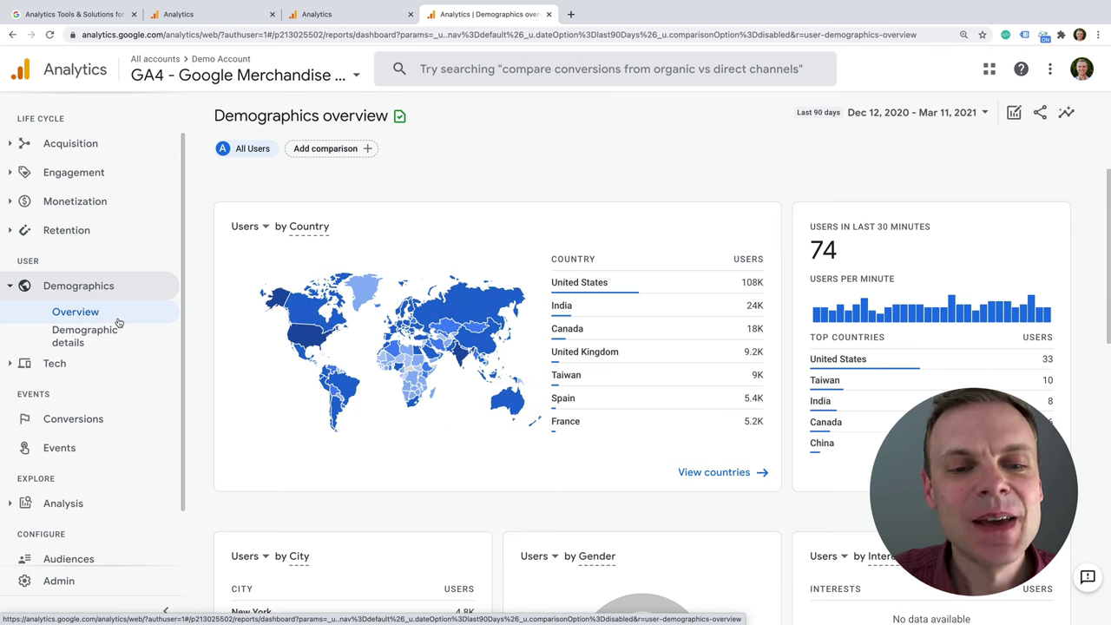
scroll(226, 278, "down", 3)
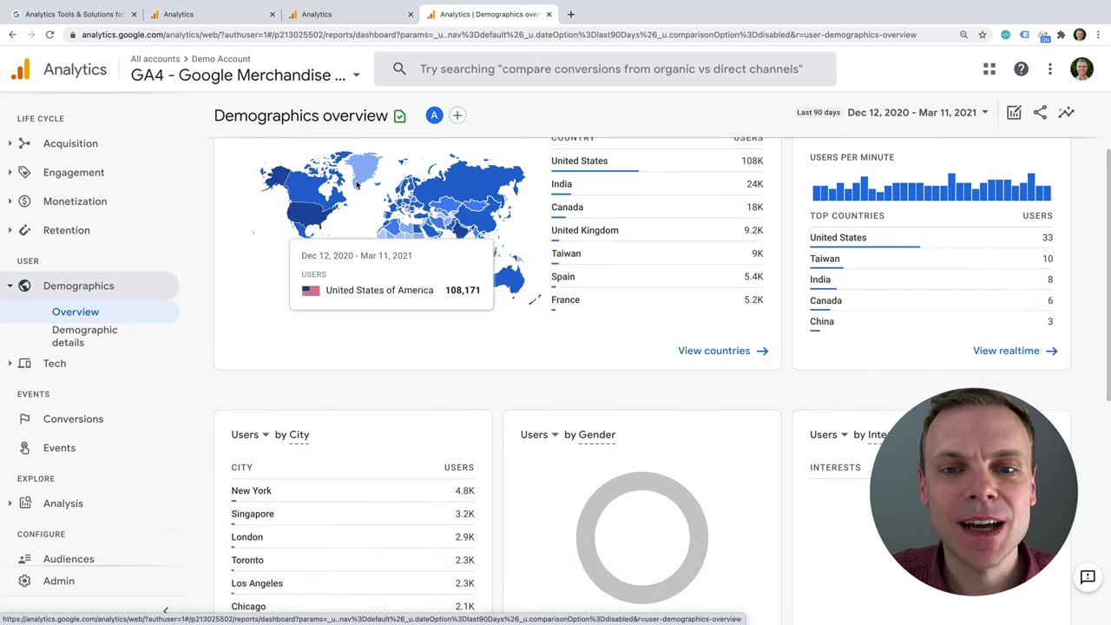
scroll(746, 451, "up", 2)
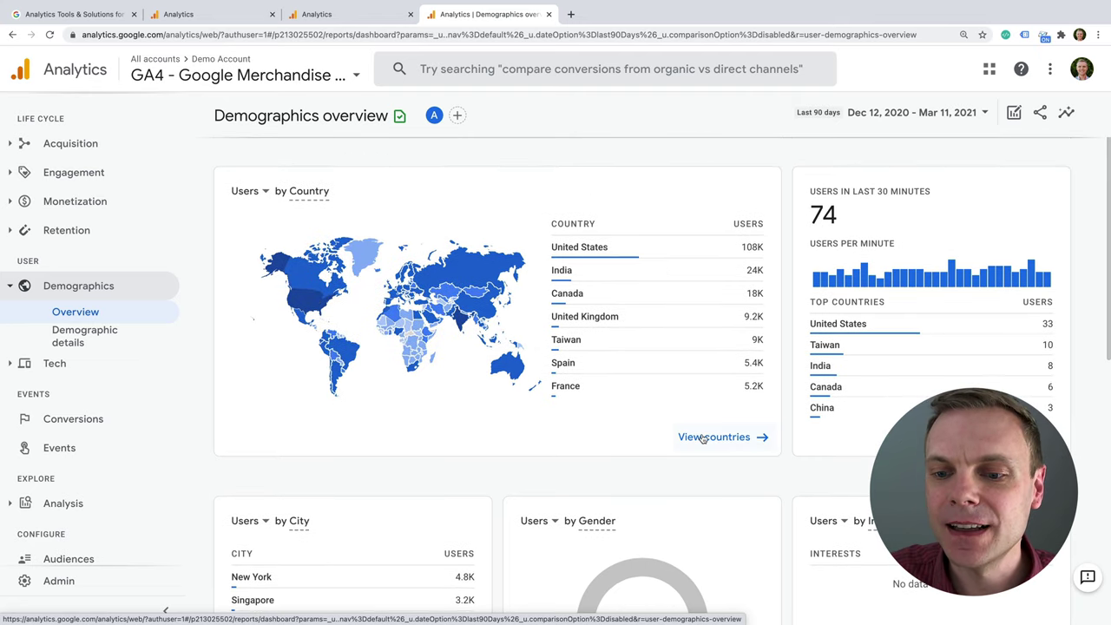
Step: Open the detailed country report, examine its metrics across to total revenue, and check which other primary dimensions are available
left_click(715, 442)
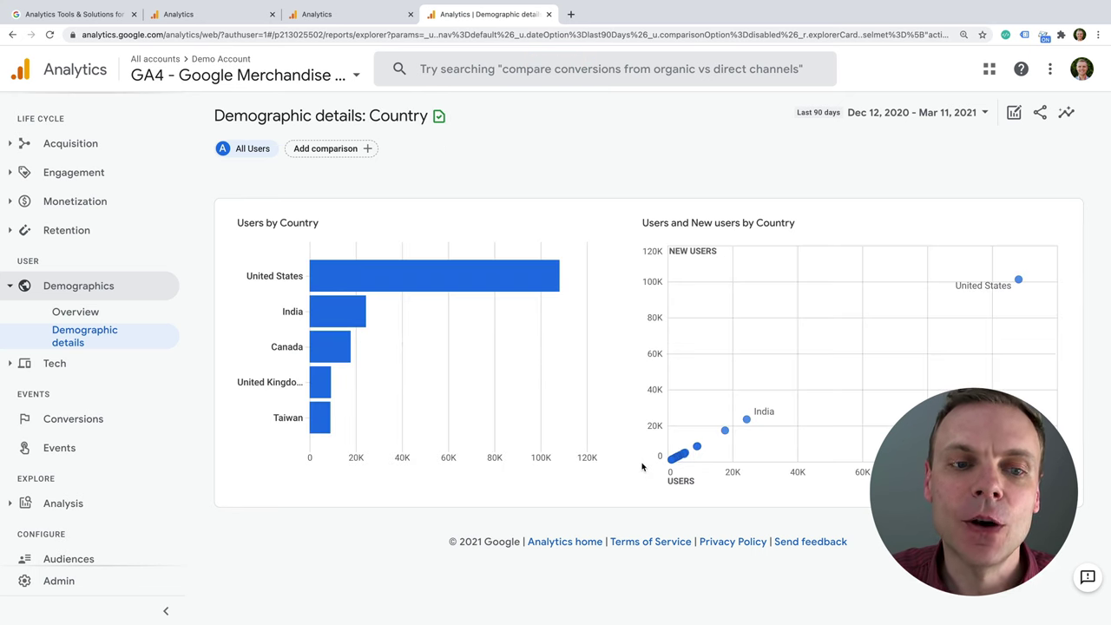
scroll(642, 468, "down", 2)
scroll(642, 469, "down", 2)
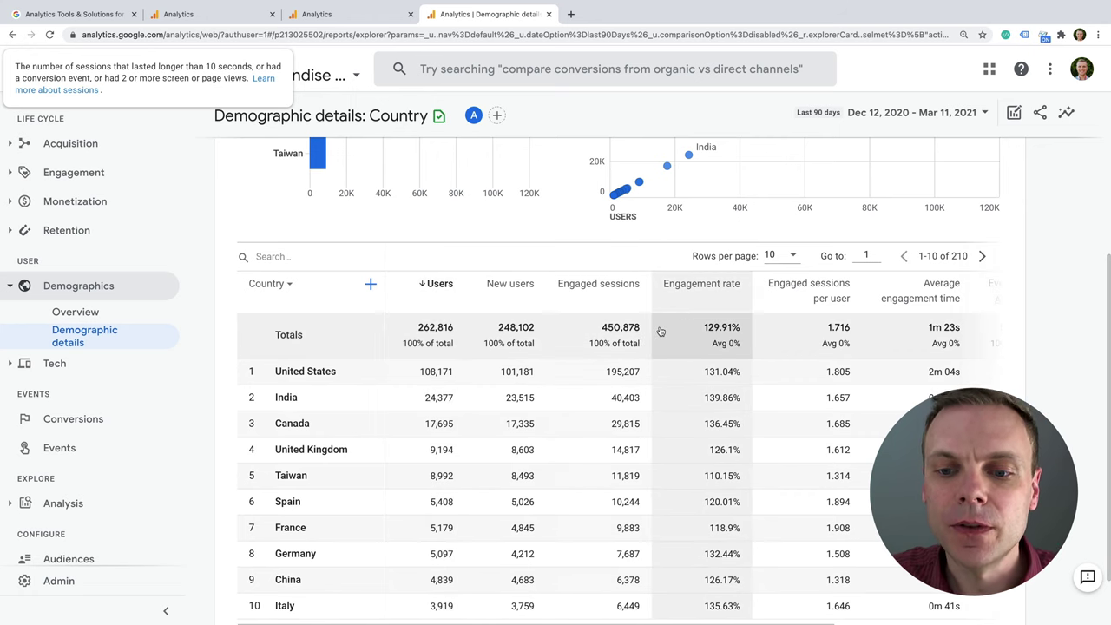
scroll(660, 338, "down", 1)
scroll(712, 336, "right", 2)
scroll(712, 336, "right", 3)
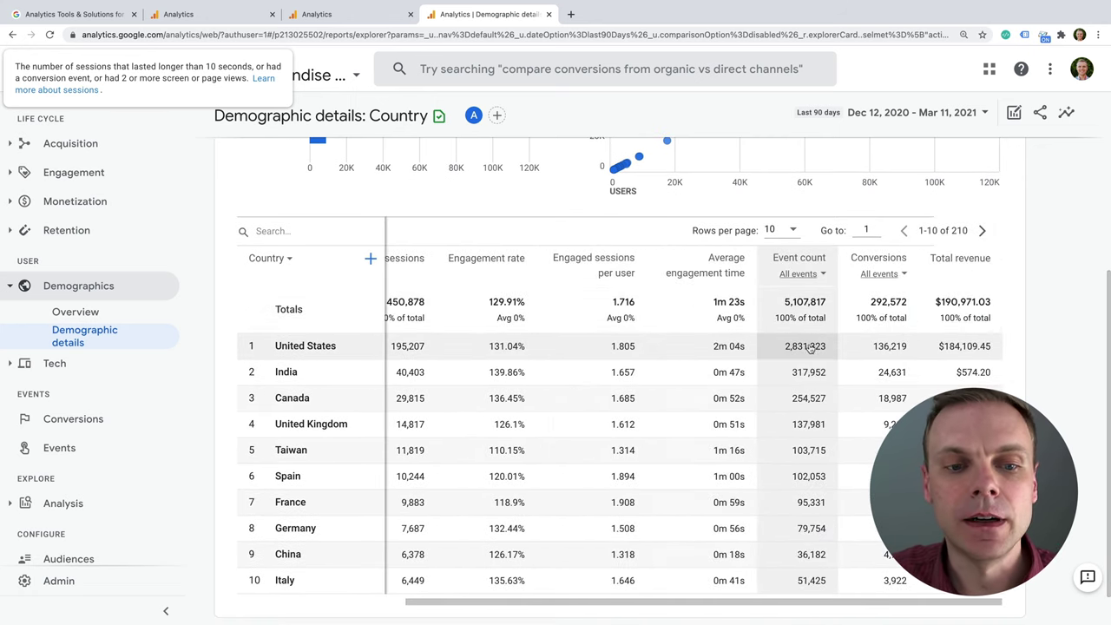
left_click(276, 257)
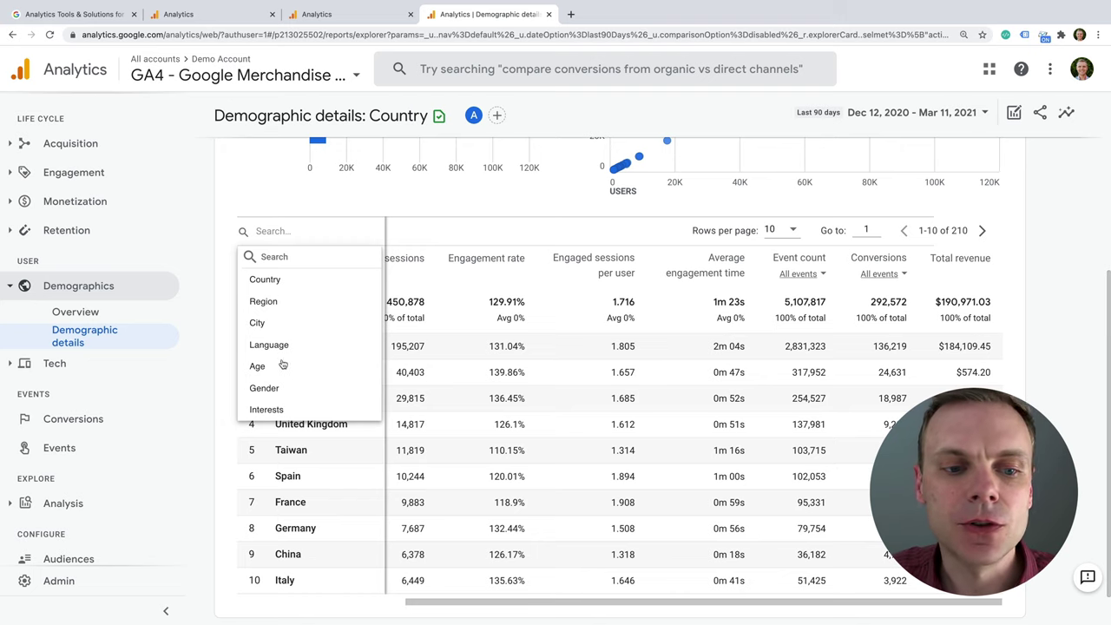
left_click(473, 214)
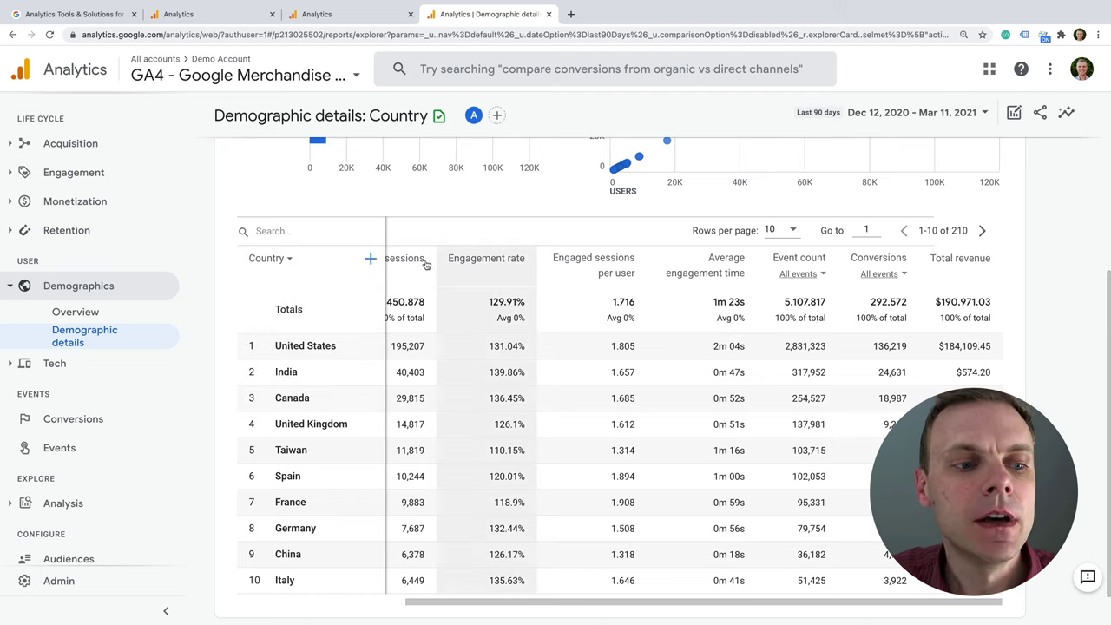
Step: Open the Tech overview and review the users by platform, operating system, device category and browser cards
left_click(86, 371)
left_click(126, 348)
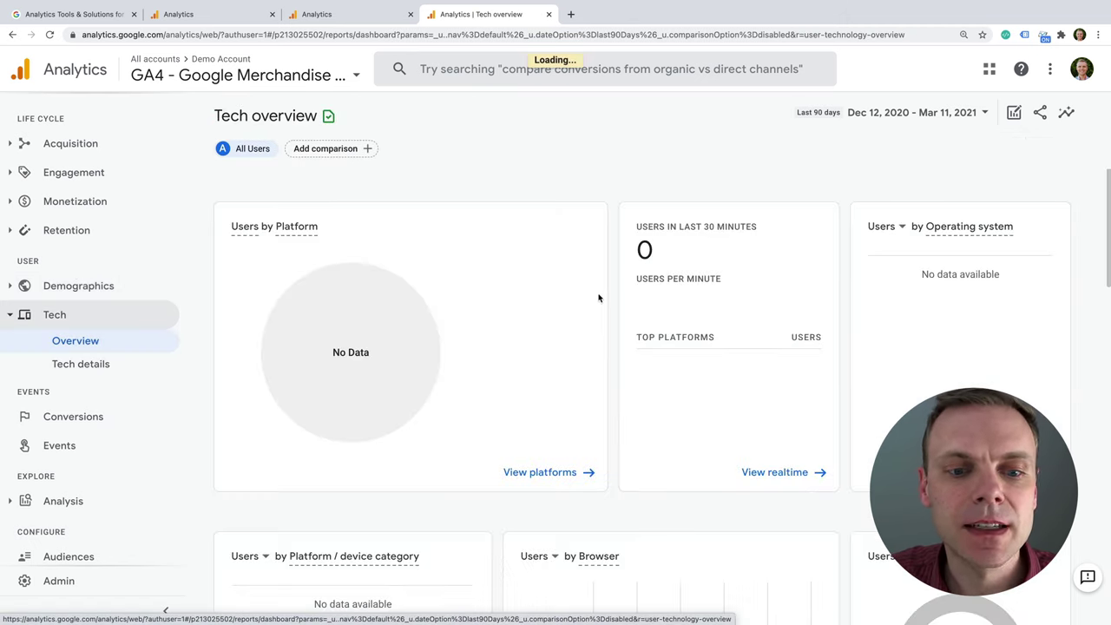
scroll(542, 278, "down", 1)
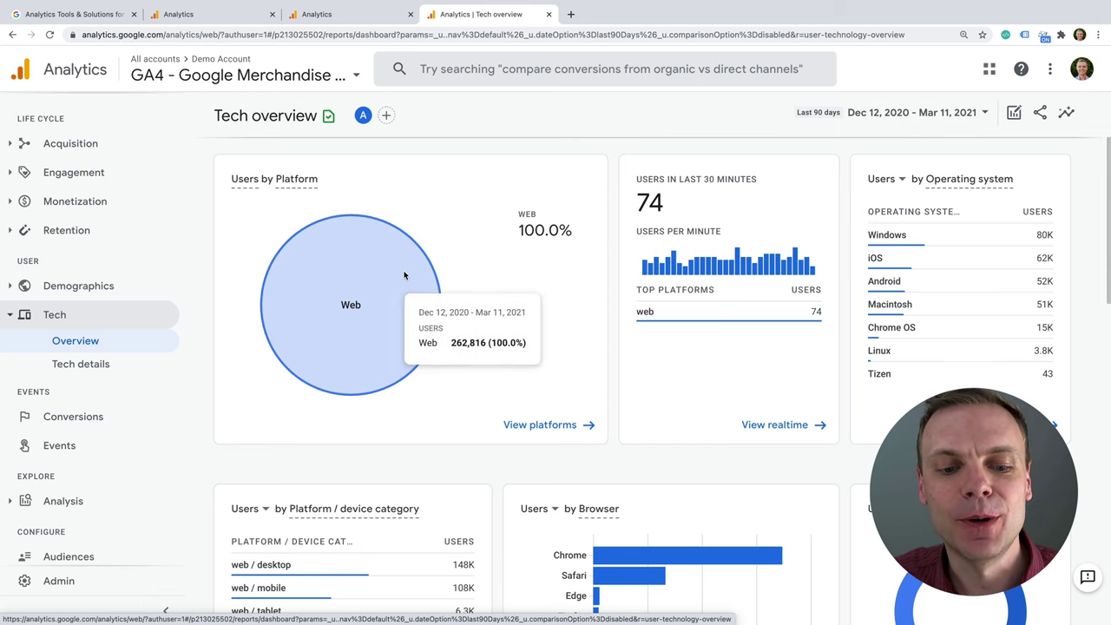
scroll(403, 275, "down", 3)
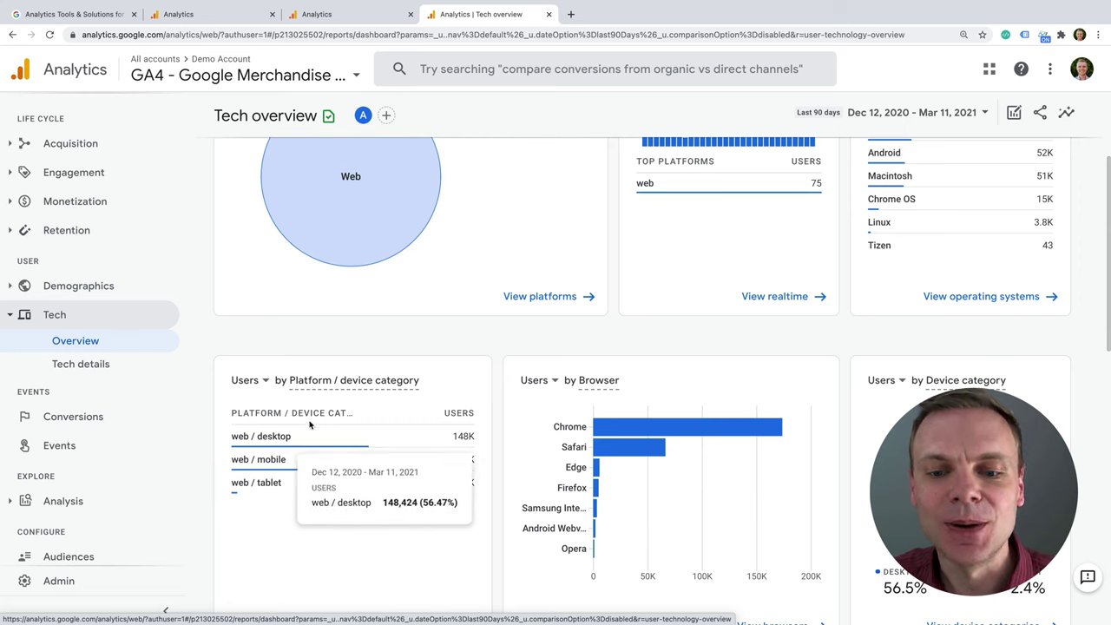
scroll(309, 424, "down", 1)
scroll(360, 418, "down", 1)
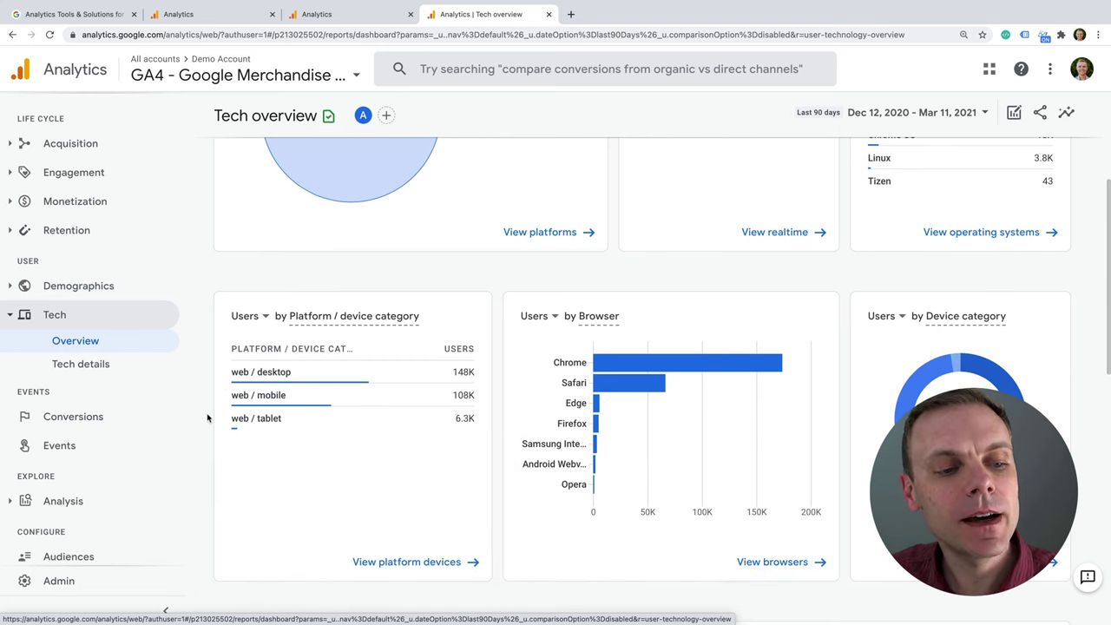
scroll(200, 417, "down", 2)
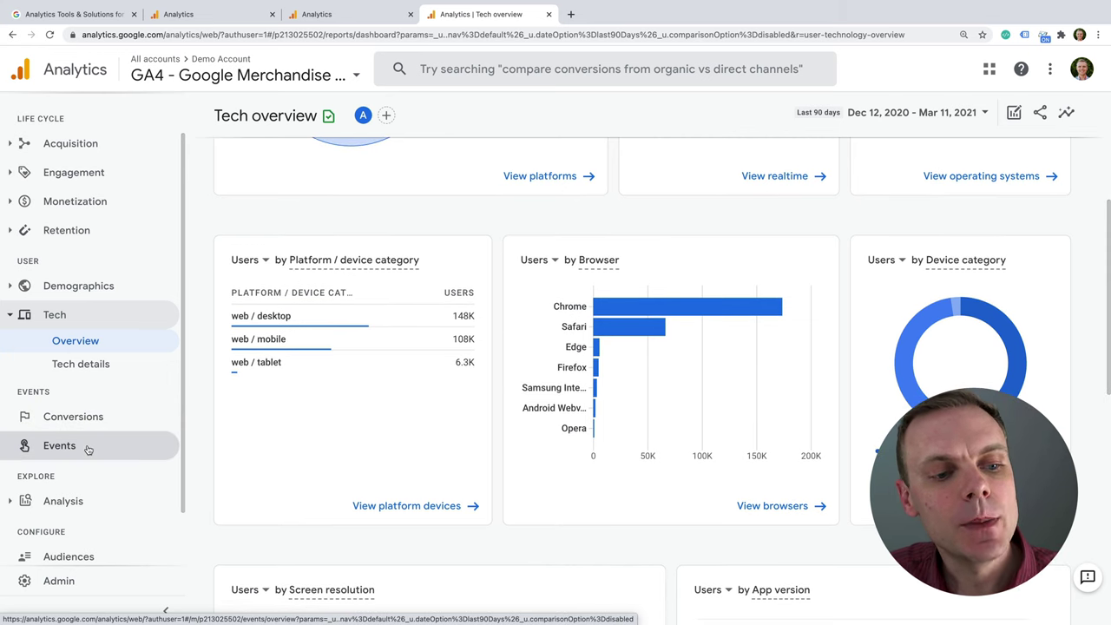
Step: Open the Events list under Events, browse the existing events and open the page_view event's report
left_click(87, 448)
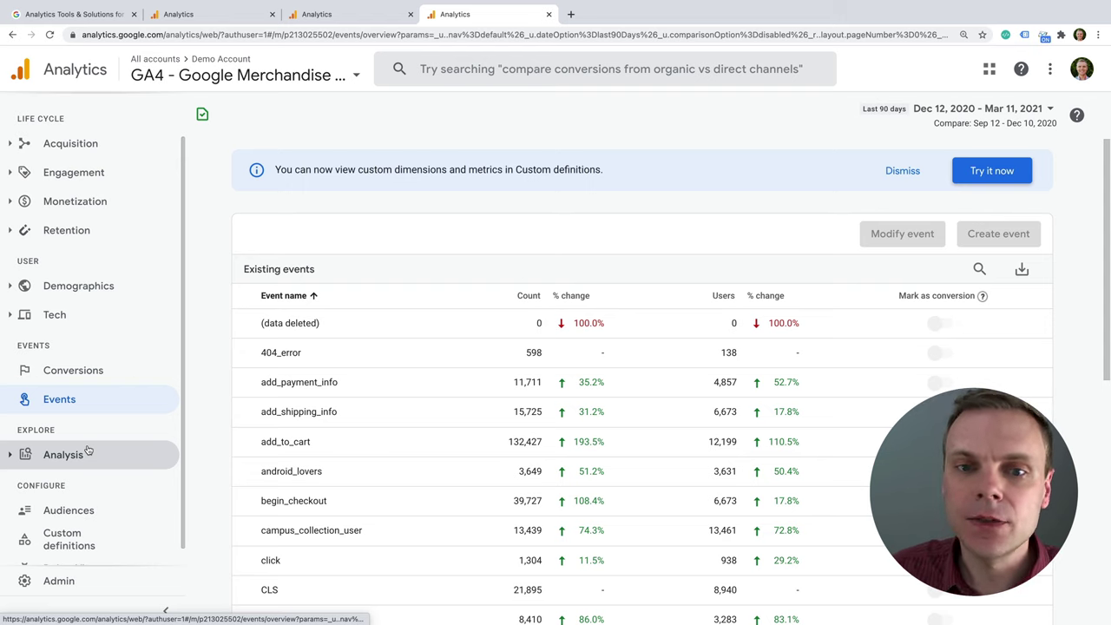
scroll(409, 469, "down", 2)
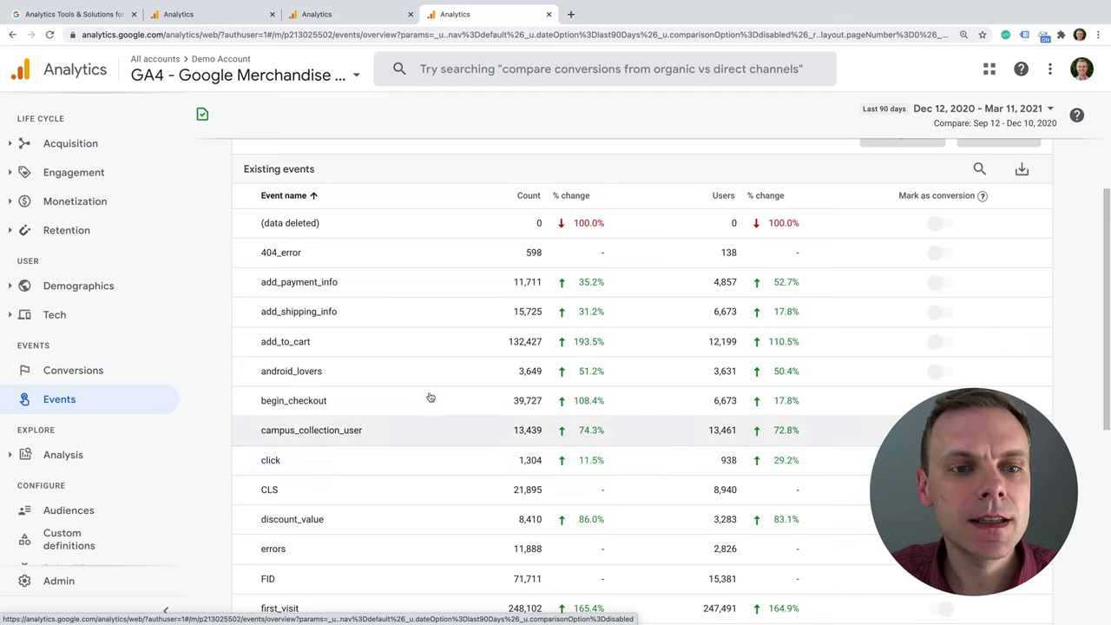
scroll(419, 428, "down", 4)
scroll(408, 469, "down", 3)
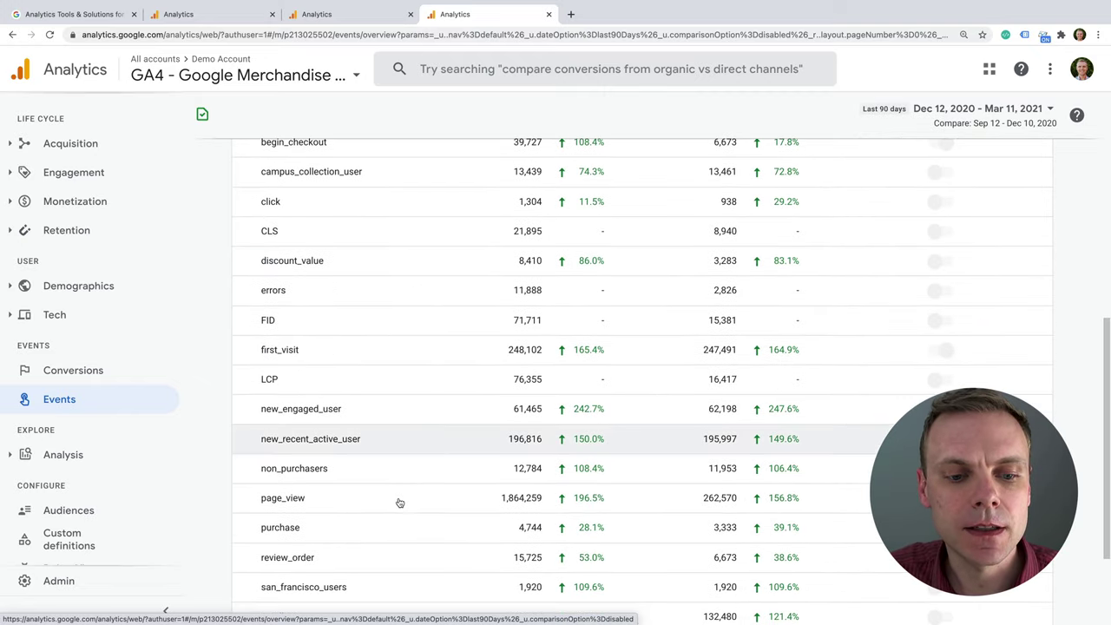
left_click(258, 441)
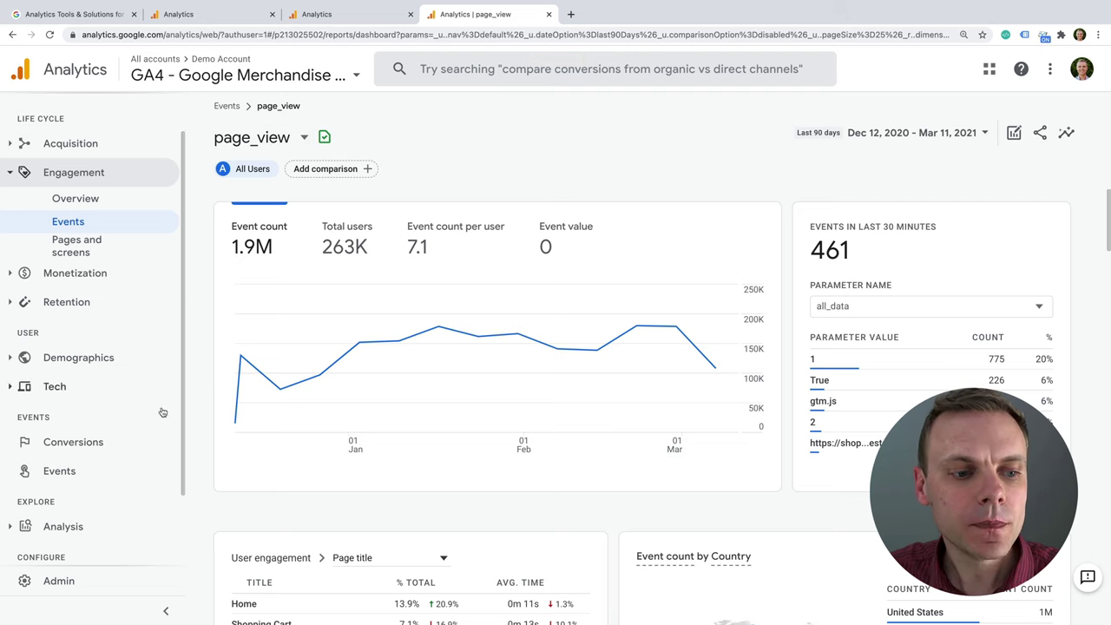
Step: Return to the list of existing events and examine the event names through select_promotion
left_click(59, 471)
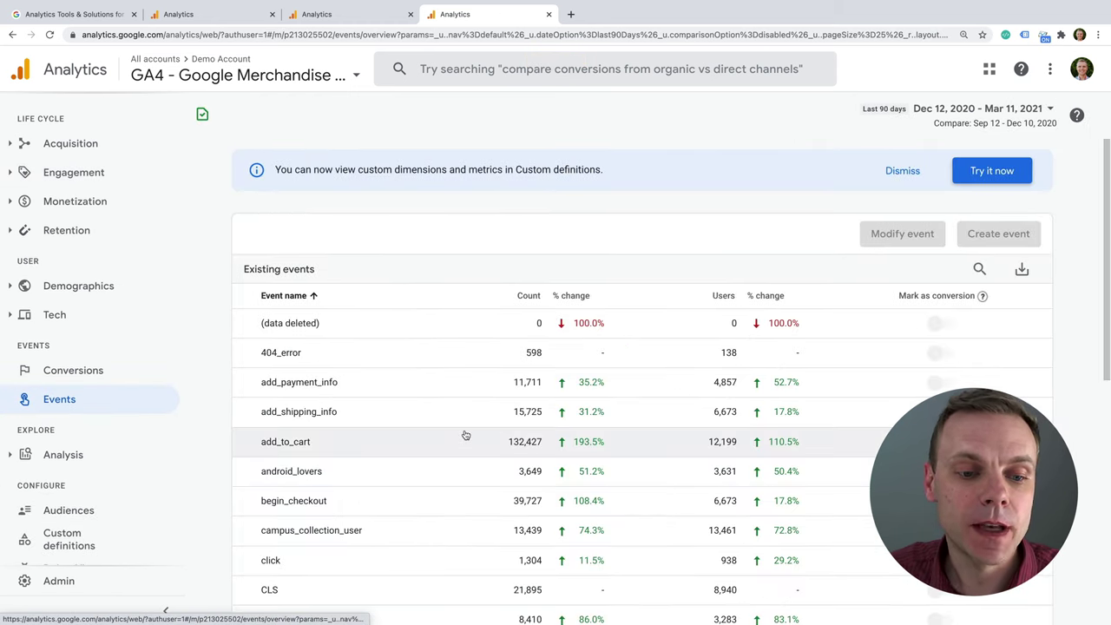
scroll(466, 435, "down", 2)
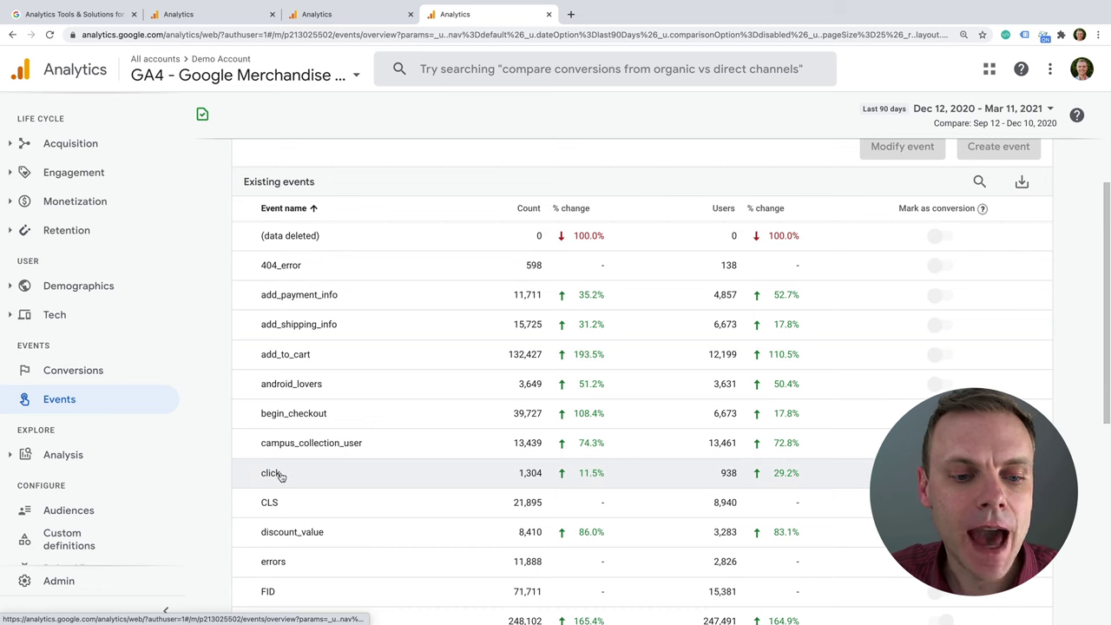
scroll(498, 478, "down", 5)
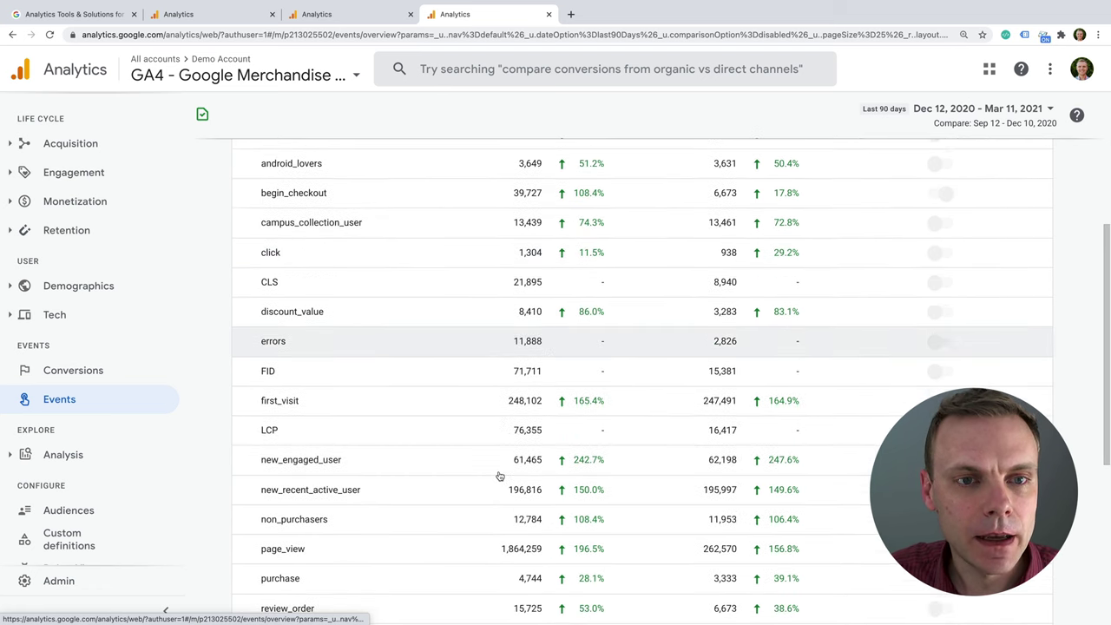
scroll(364, 503, "down", 2)
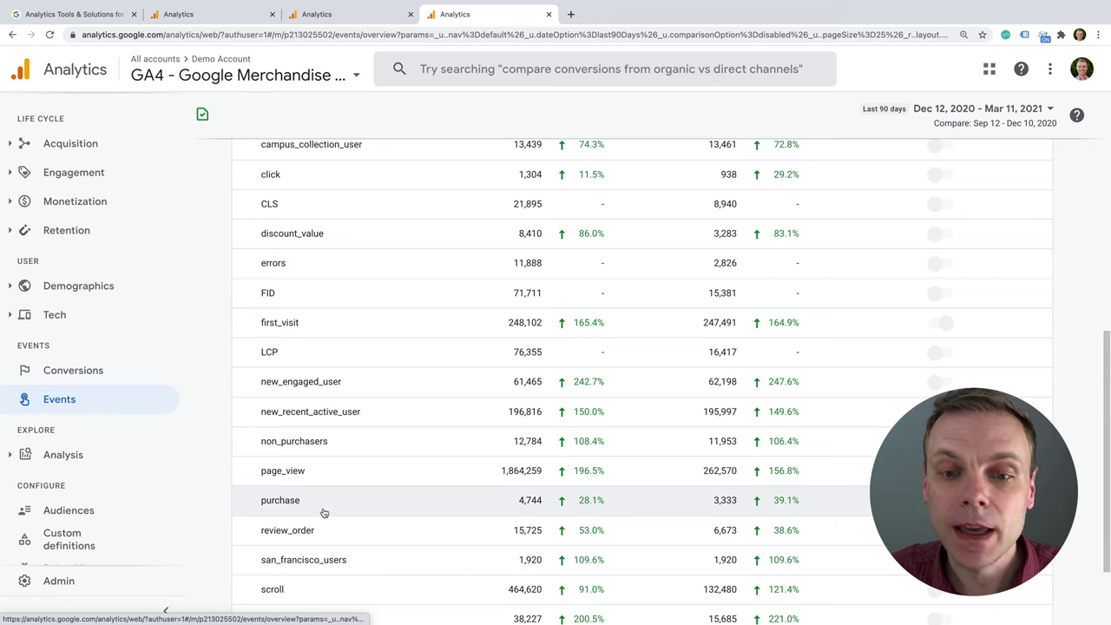
scroll(326, 510, "down", 2)
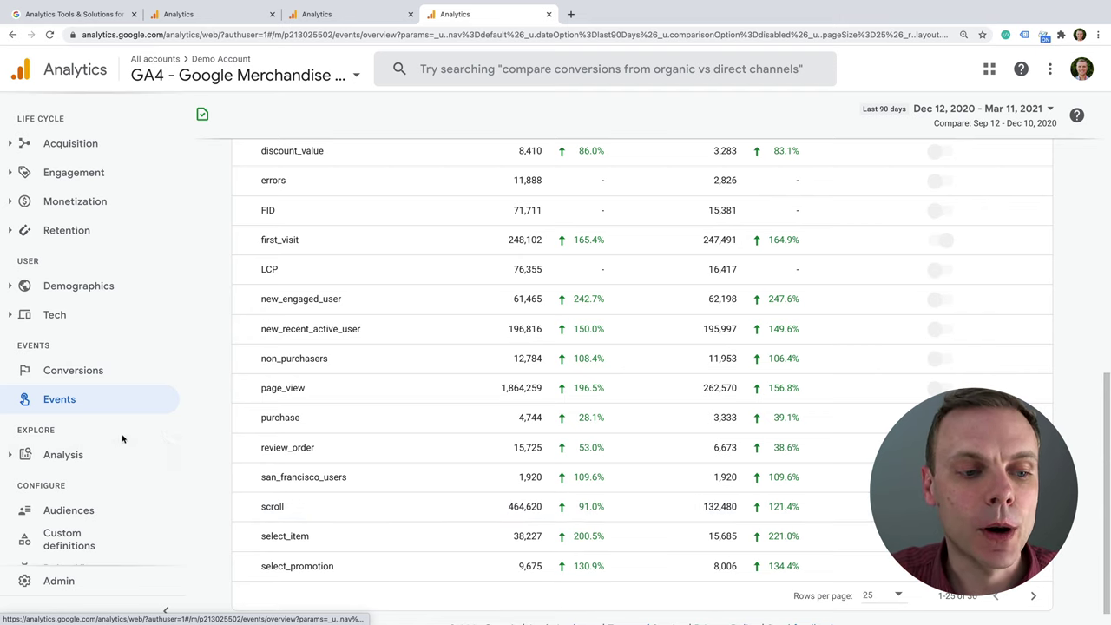
Step: Open the Analysis hub and start a new analysis from the Exploration template
scroll(124, 436, "down", 1)
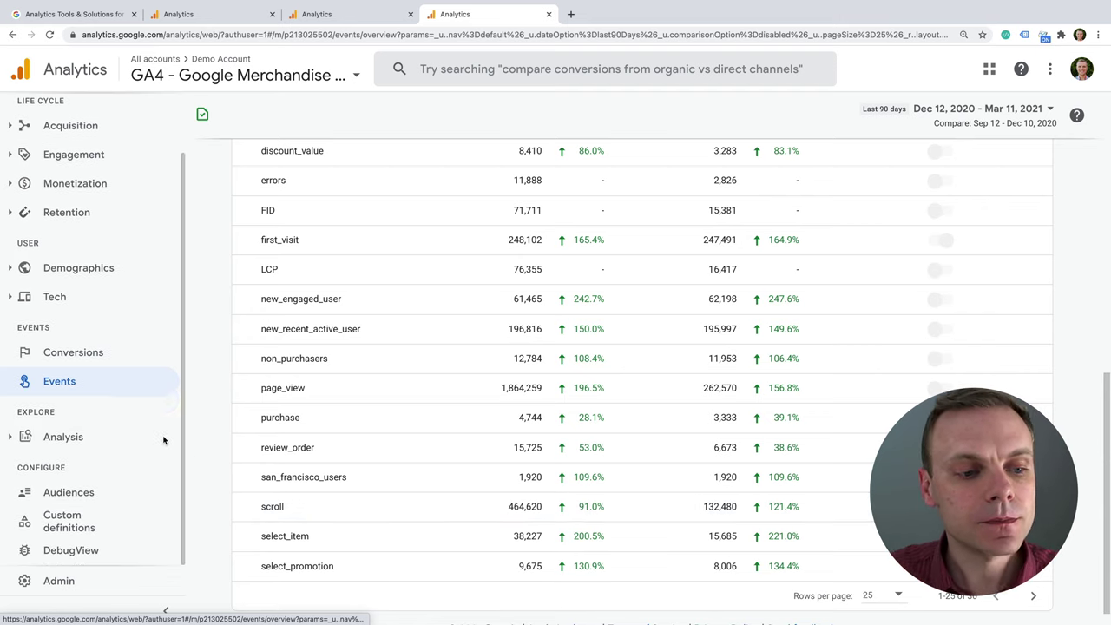
left_click(84, 438)
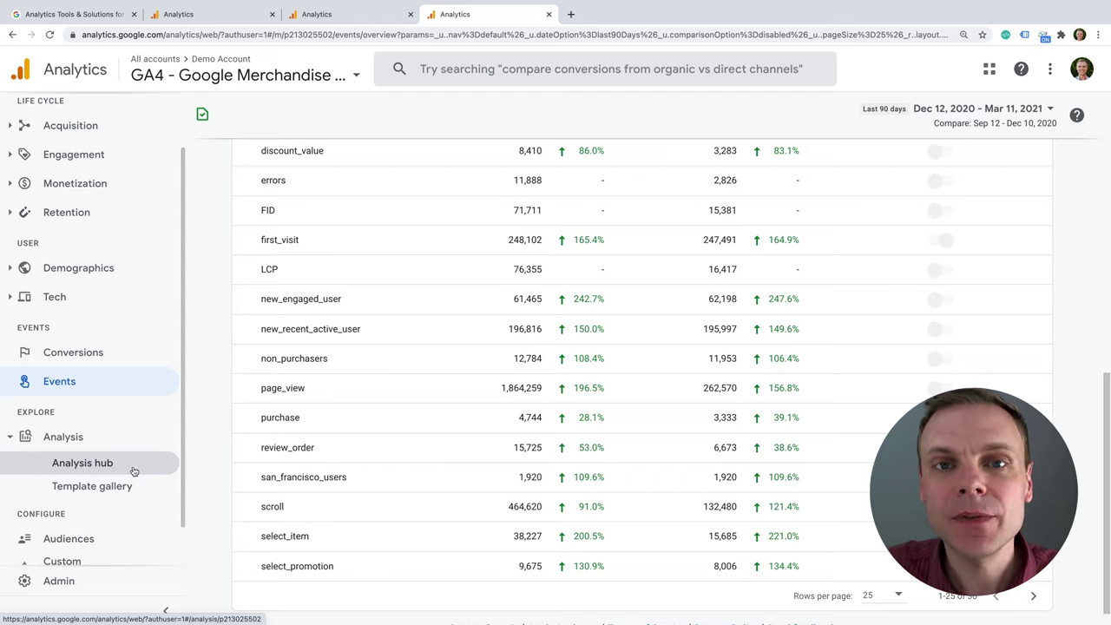
left_click(134, 471)
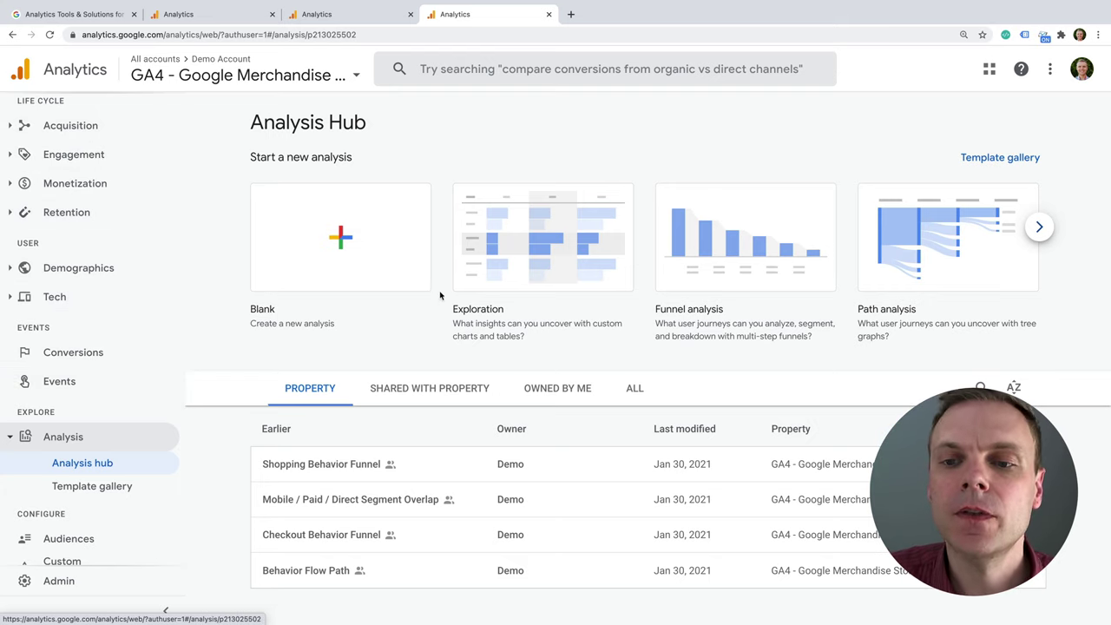
left_click(552, 251)
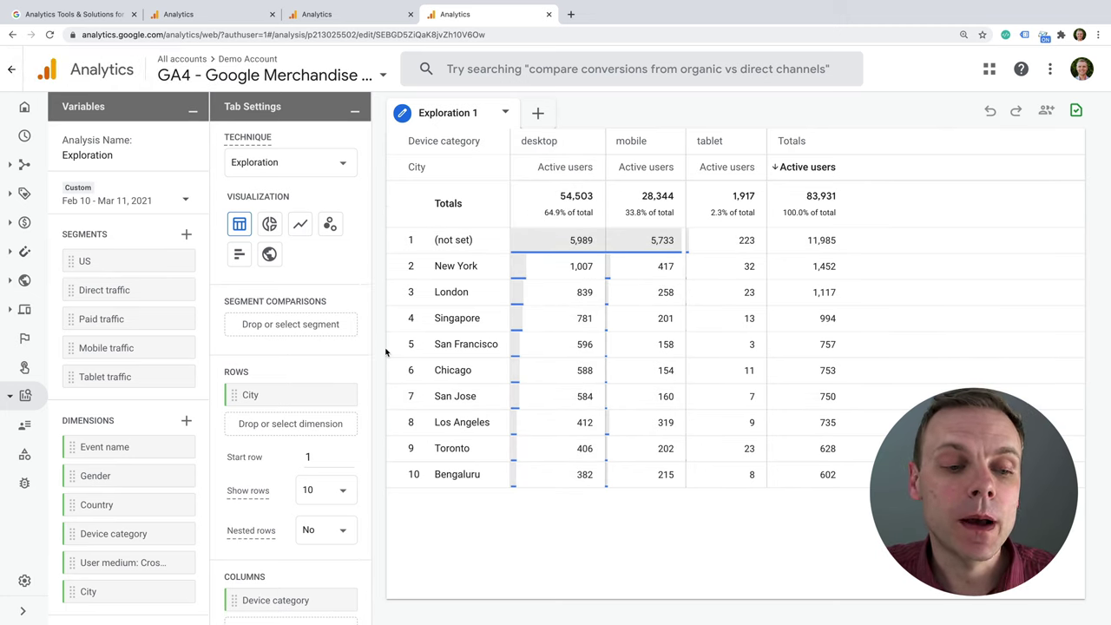
Step: Review the exploration's segments, dimensions and metrics, and add Page path to its available dimensions
scroll(295, 363, "down", 1)
scroll(268, 361, "up", 1)
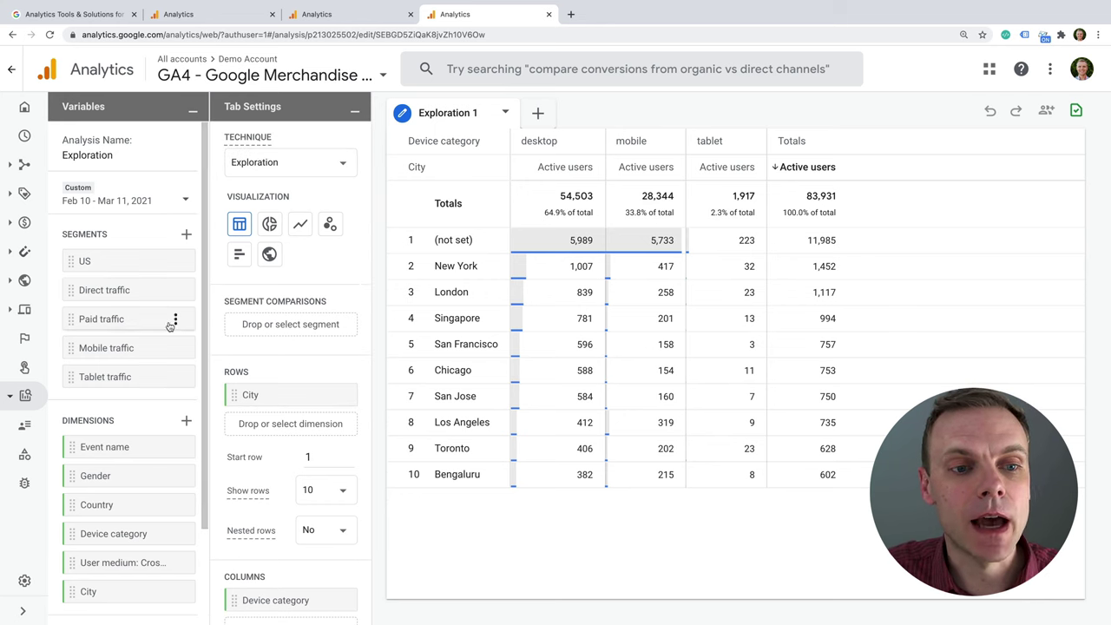
scroll(178, 325, "down", 2)
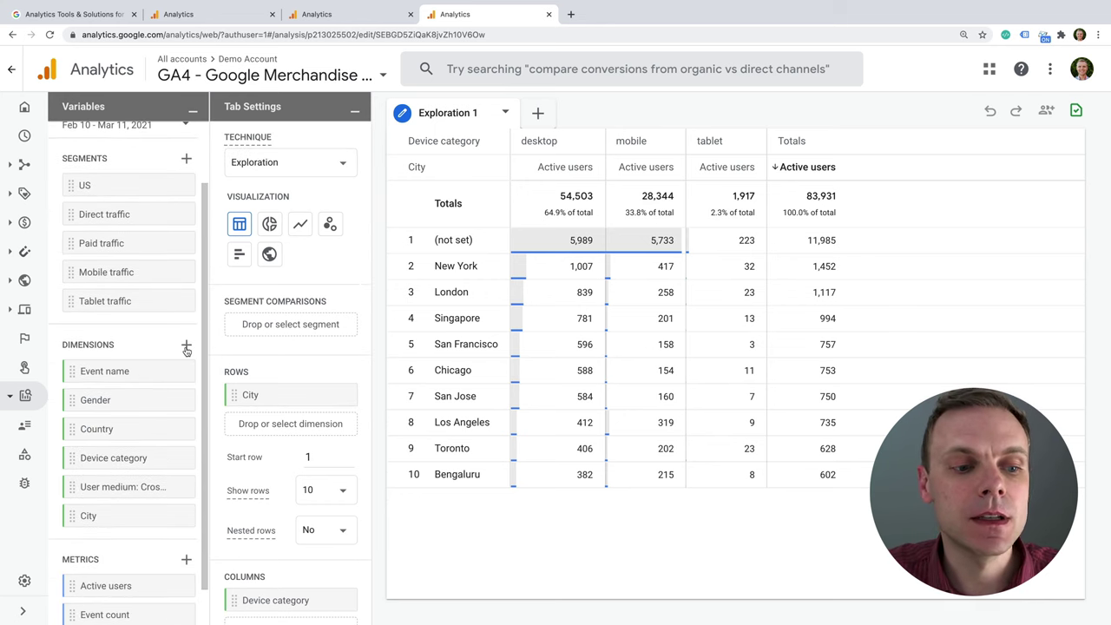
scroll(185, 350, "down", 1)
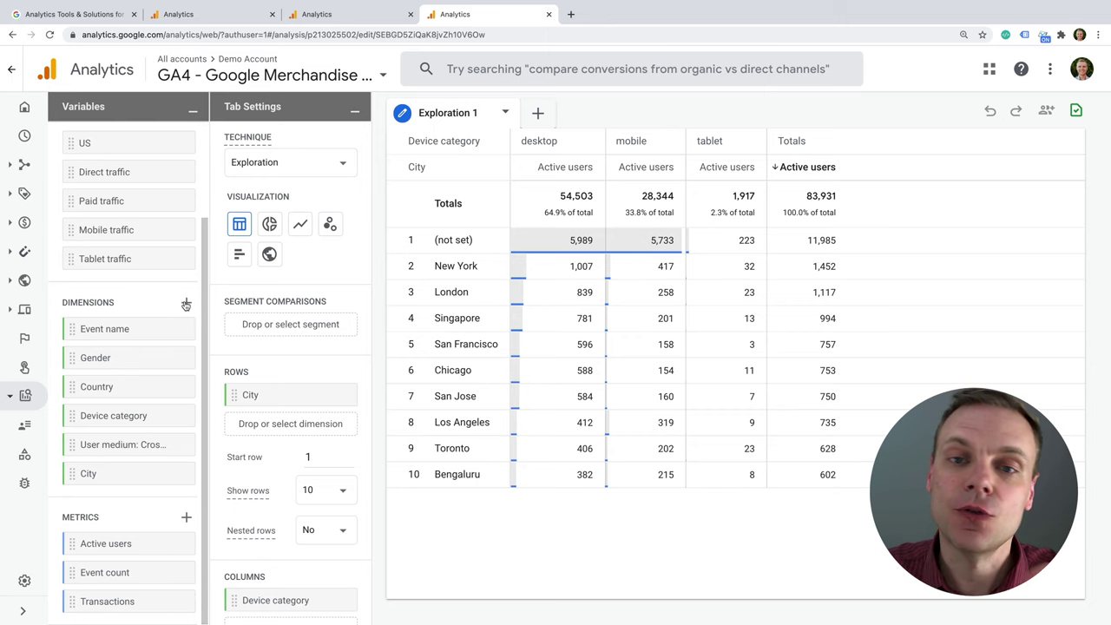
left_click(186, 304)
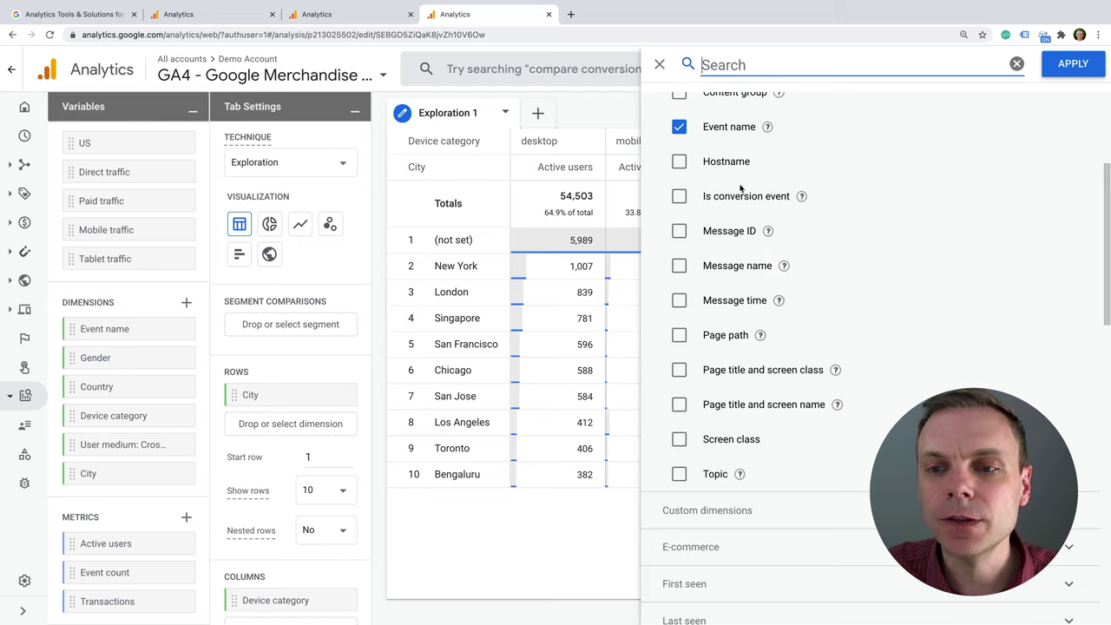
left_click(678, 335)
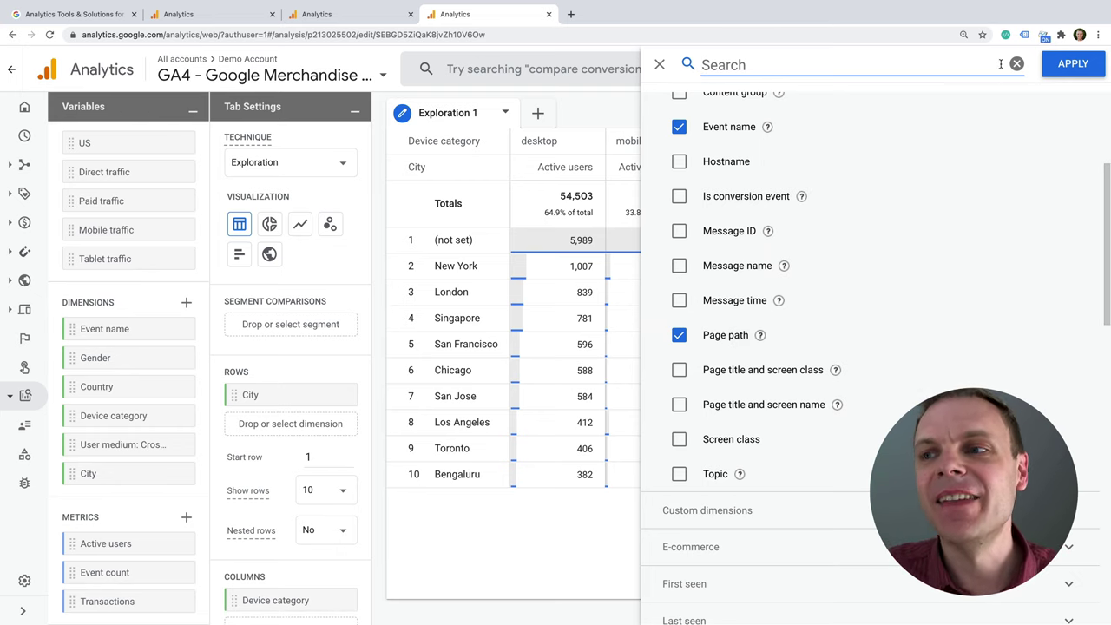
left_click(1073, 66)
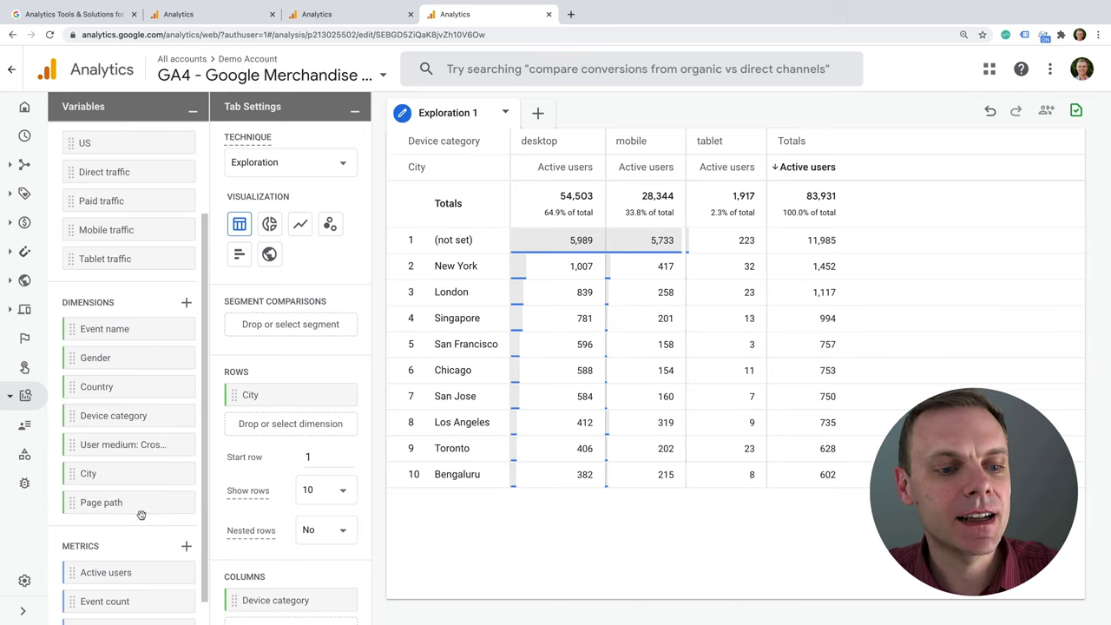
Step: Replace City with Page path as the exploration's row dimension and check the column and value settings
scroll(111, 505, "down", 1)
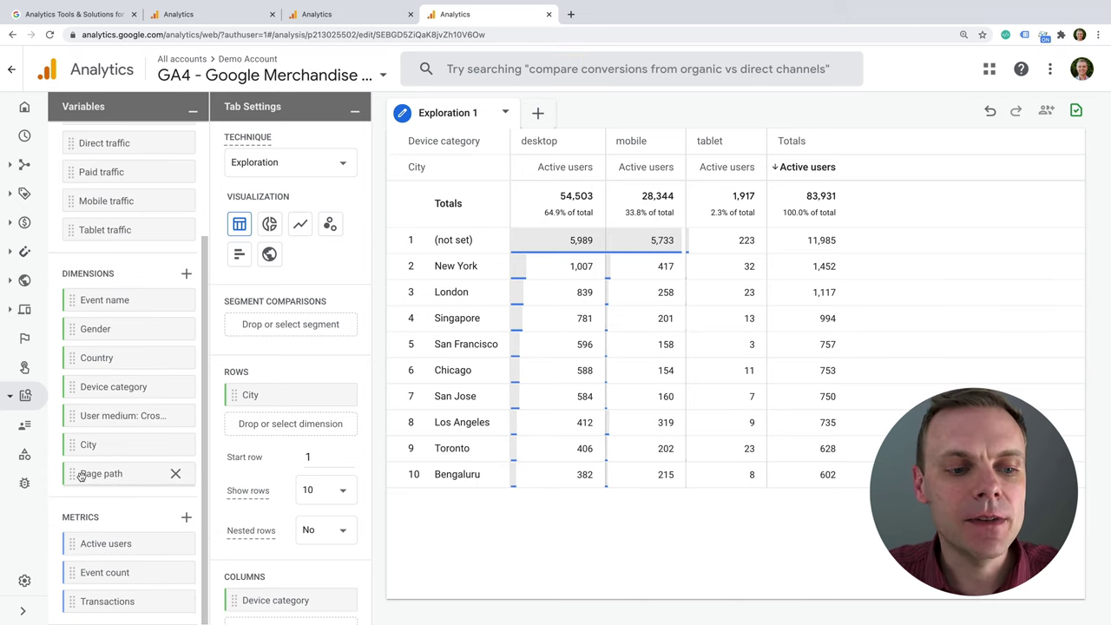
left_click_drag(80, 475, 252, 395)
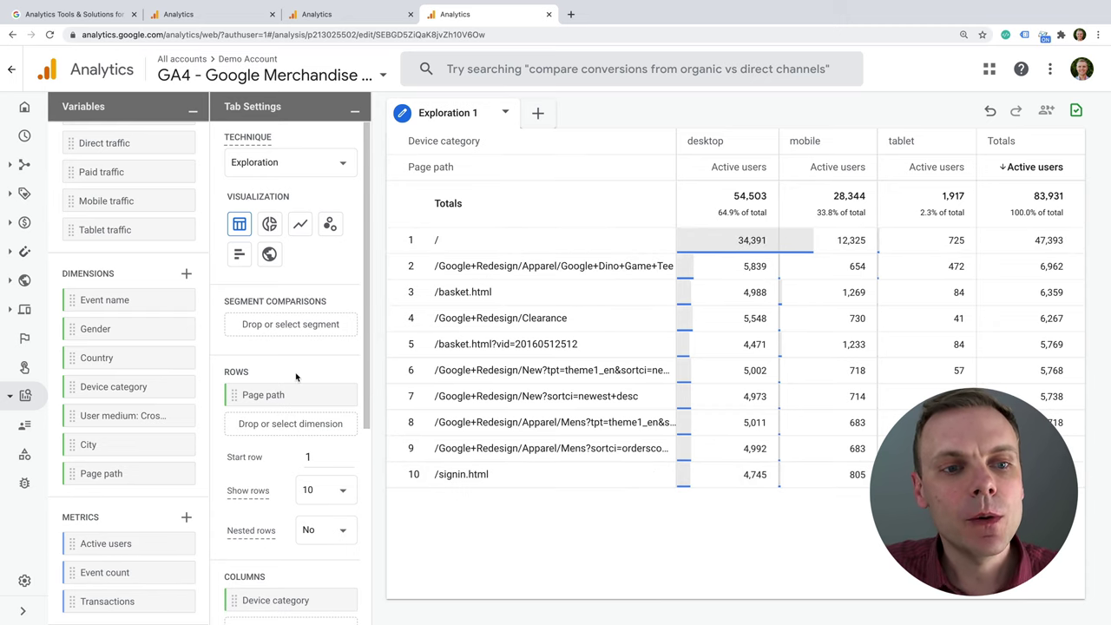
scroll(330, 395, "down", 1)
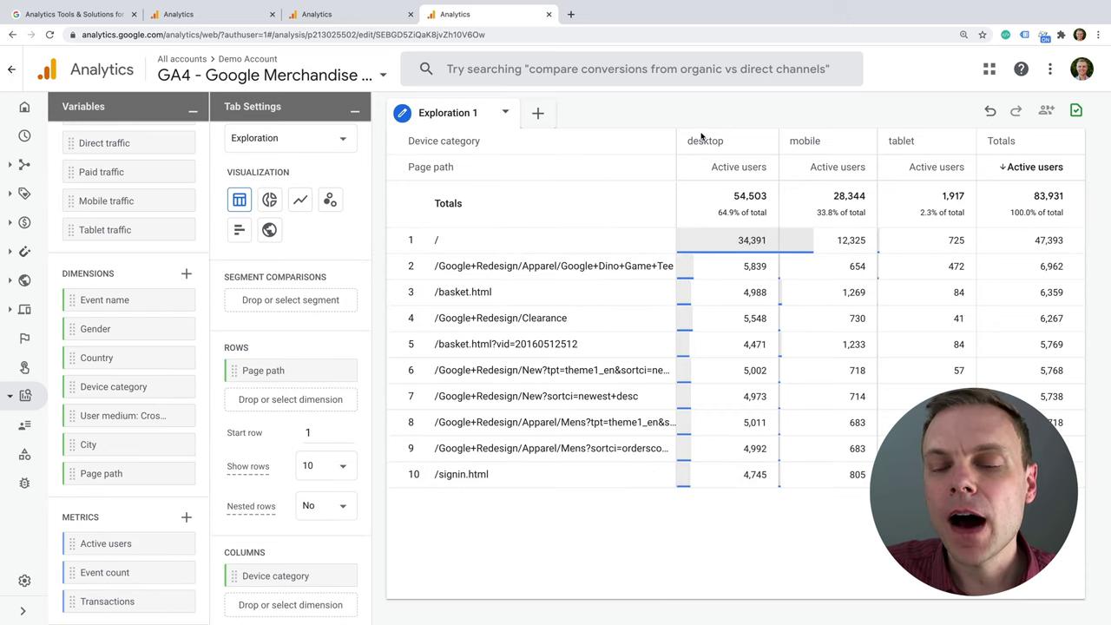
scroll(332, 338, "down", 5)
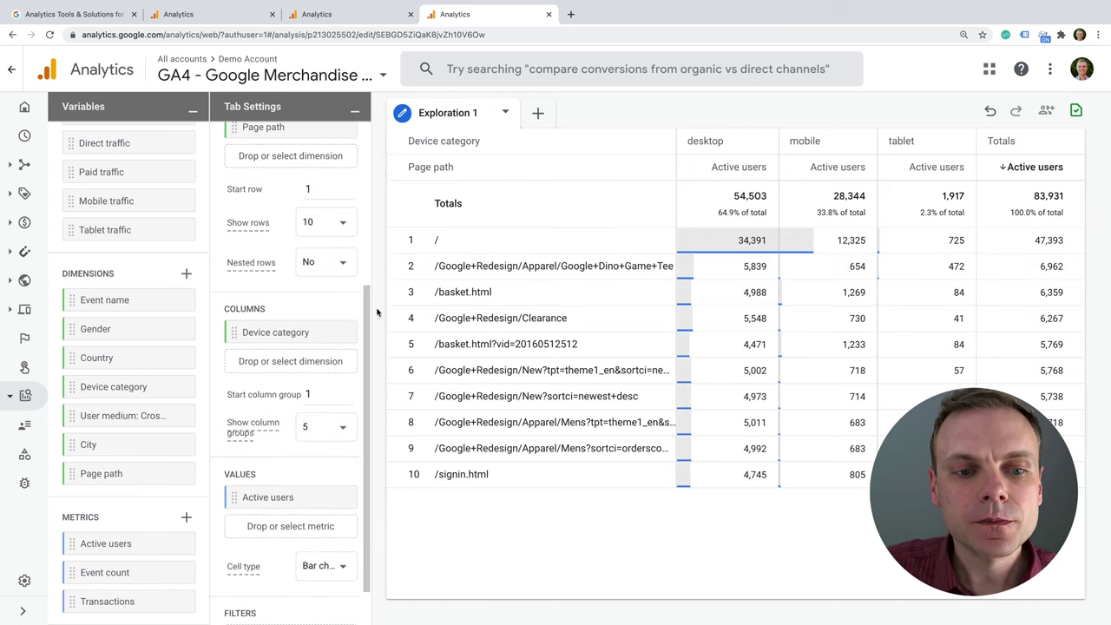
Step: Search the available dimensions for "source" and select Session source: Cross-channel last click
mouse_move(337, 332)
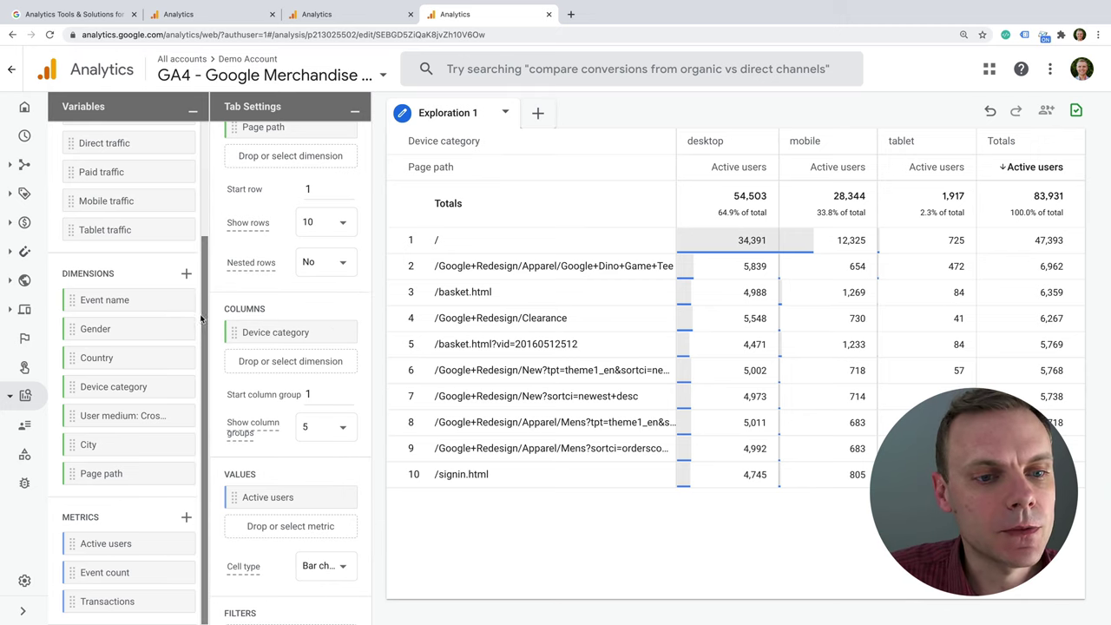
left_click(185, 274)
scroll(853, 144, "down", 4)
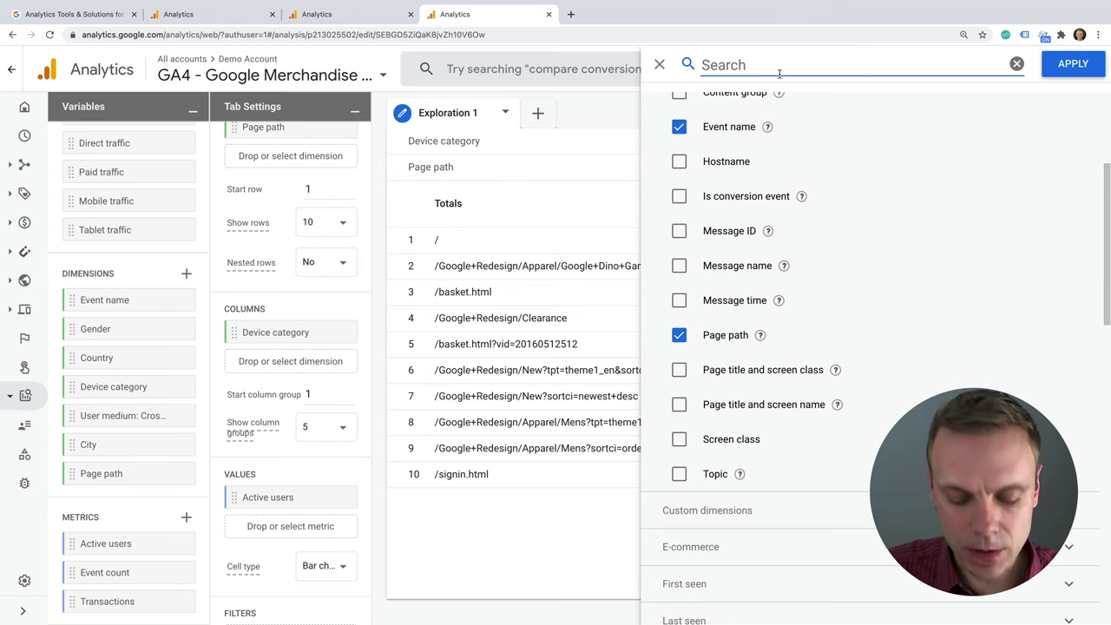
type("source")
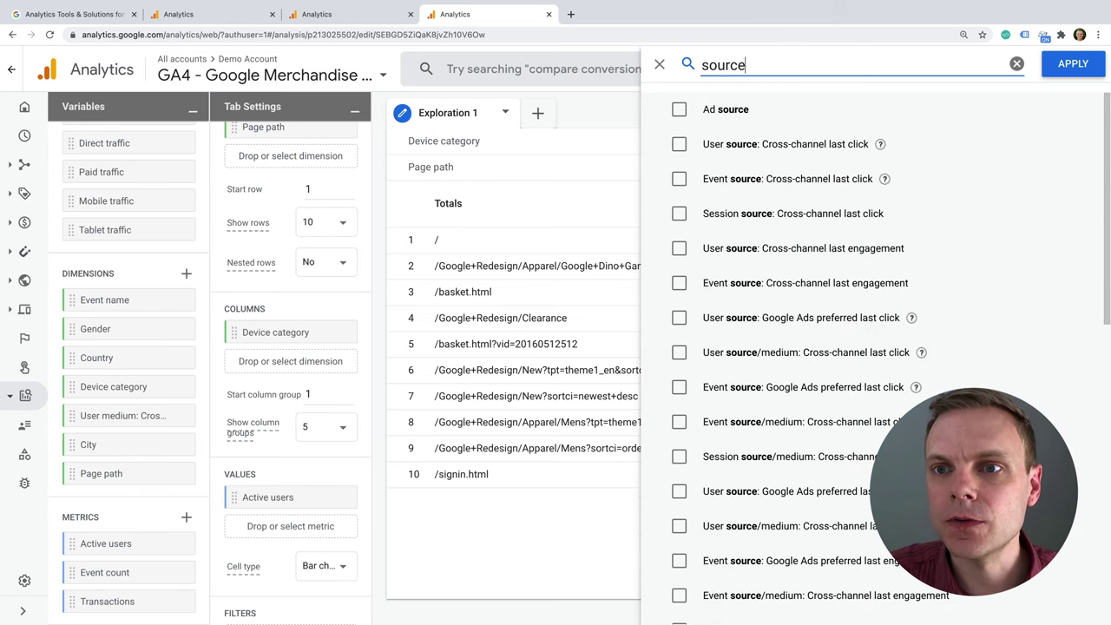
scroll(938, 247, "down", 1)
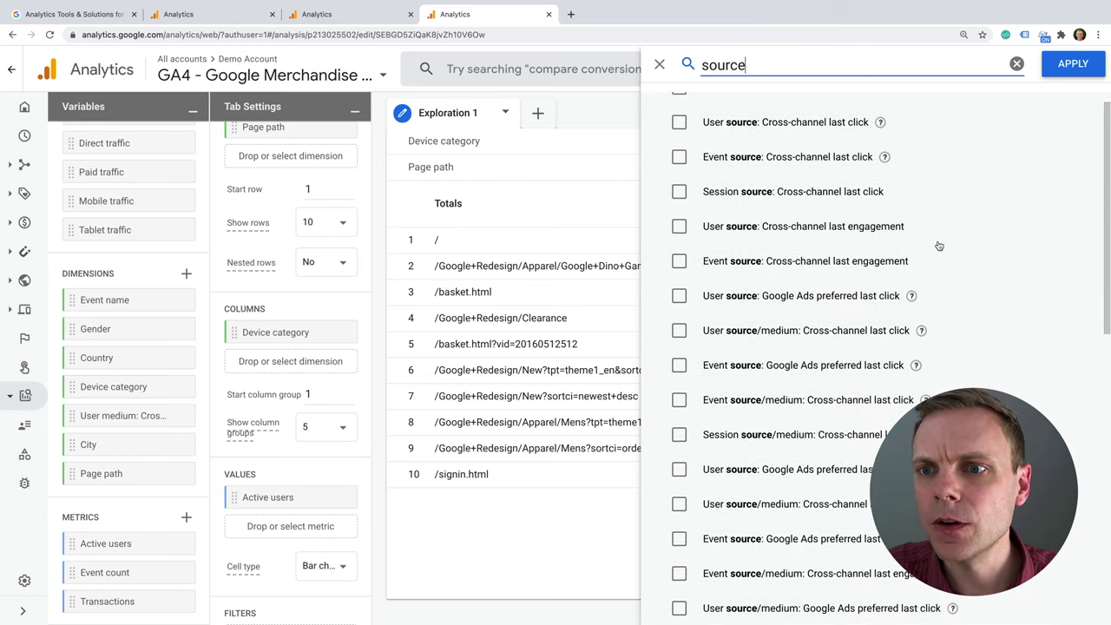
scroll(948, 252, "down", 1)
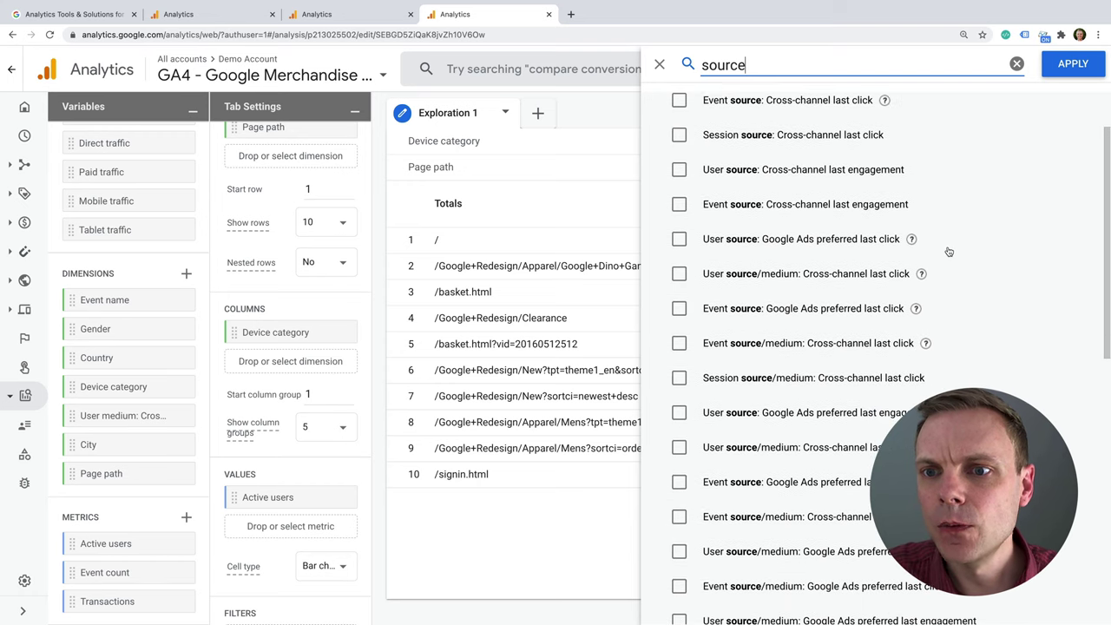
left_click(679, 136)
Step: Search the available dimensions for "medium", select Session medium: Cross-channel last click, and add the selected session dimensions to the exploration
left_click_drag(739, 65, 675, 65)
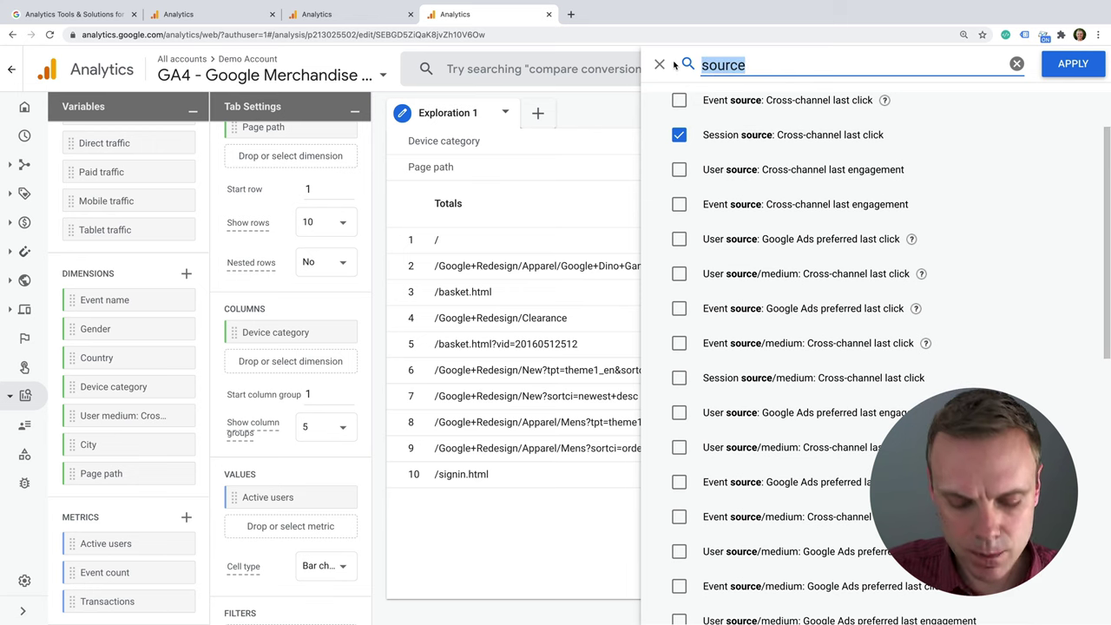
type("medium")
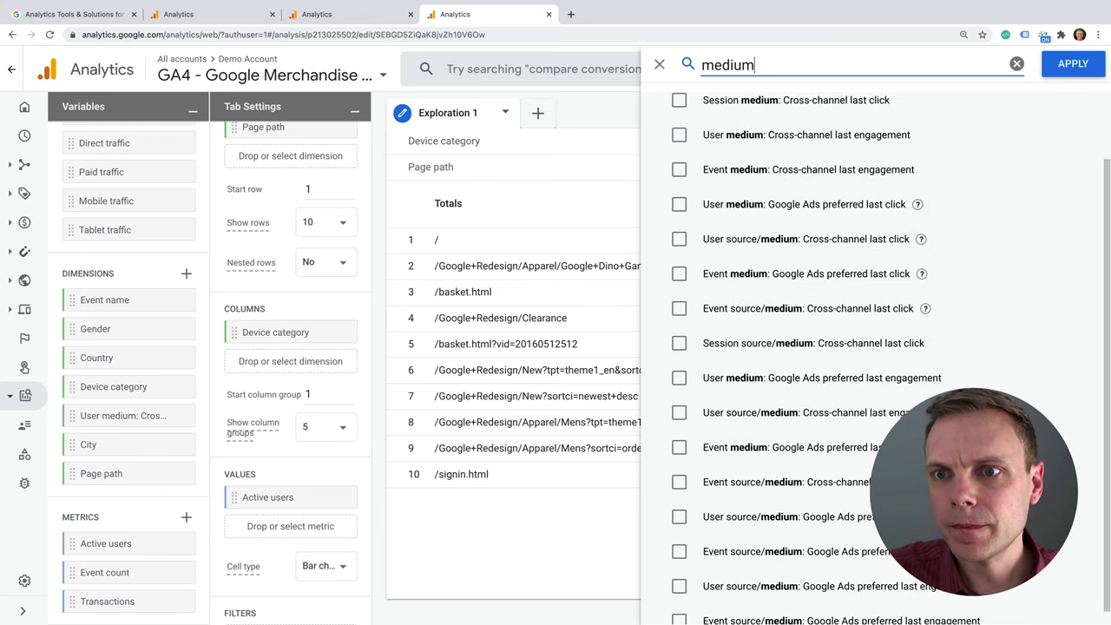
mouse_move(917, 204)
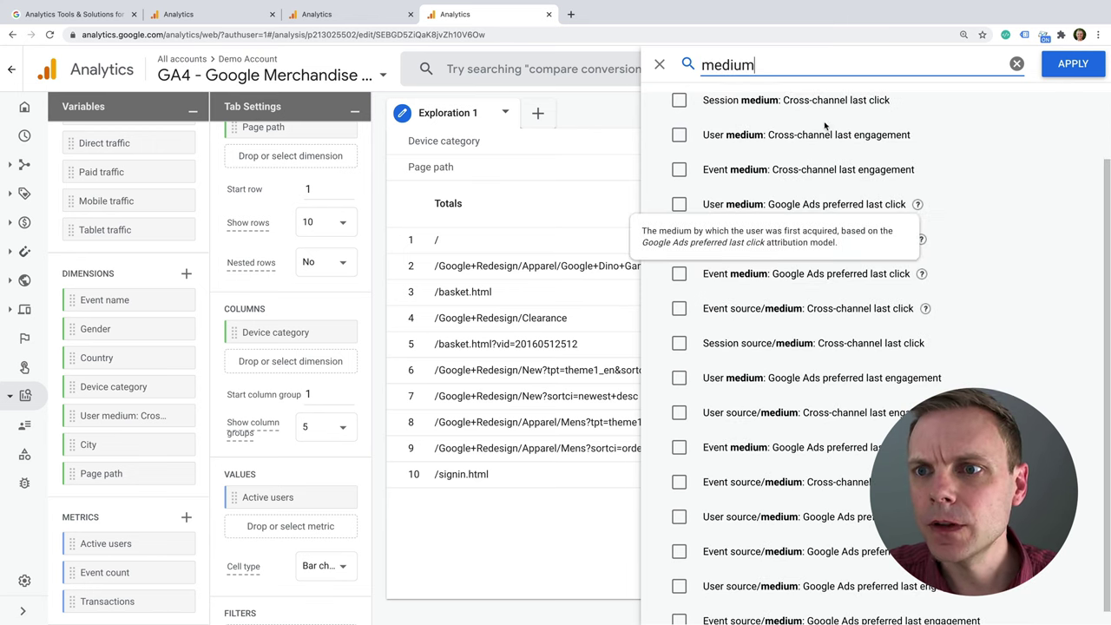
left_click(680, 100)
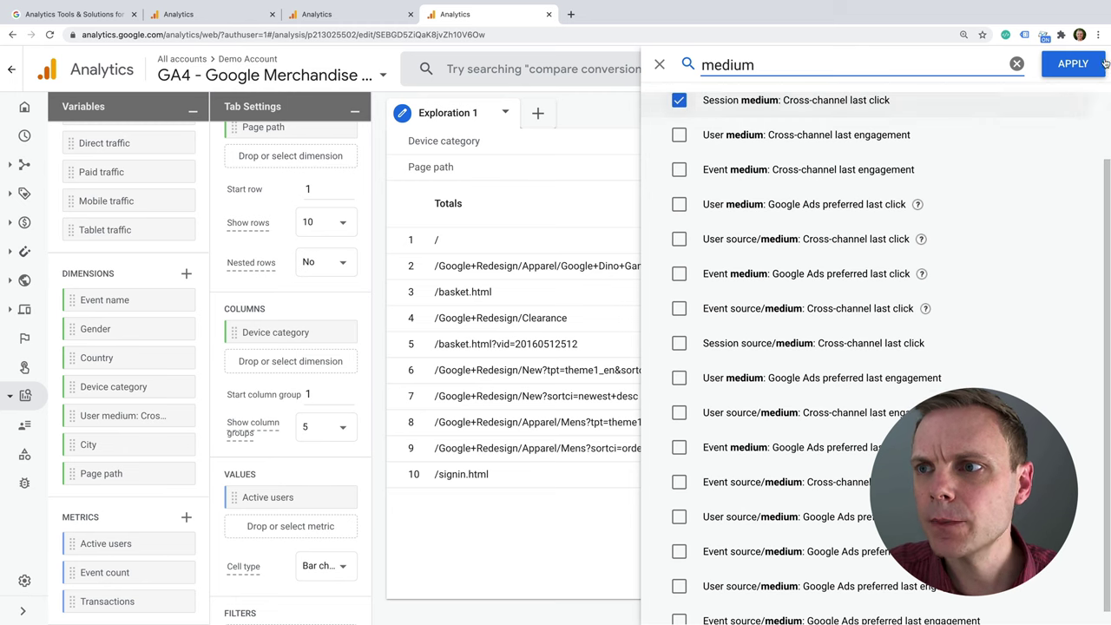
left_click(1072, 66)
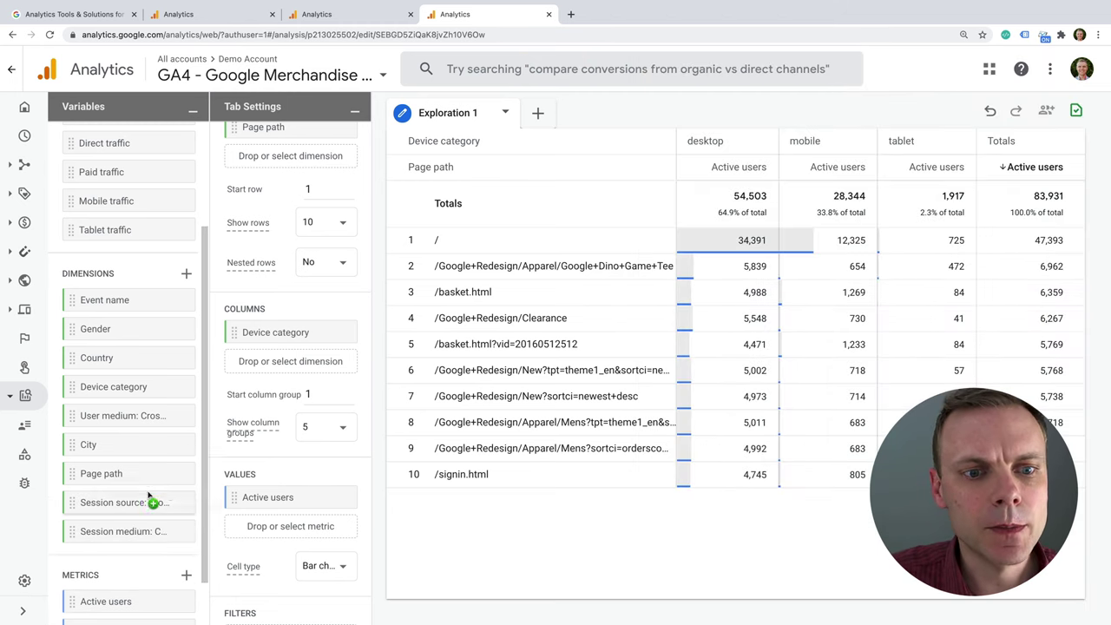
Step: Replace Device category with Session source as the exploration's column dimension and add Session medium as a second column dimension
left_click_drag(149, 502, 281, 335)
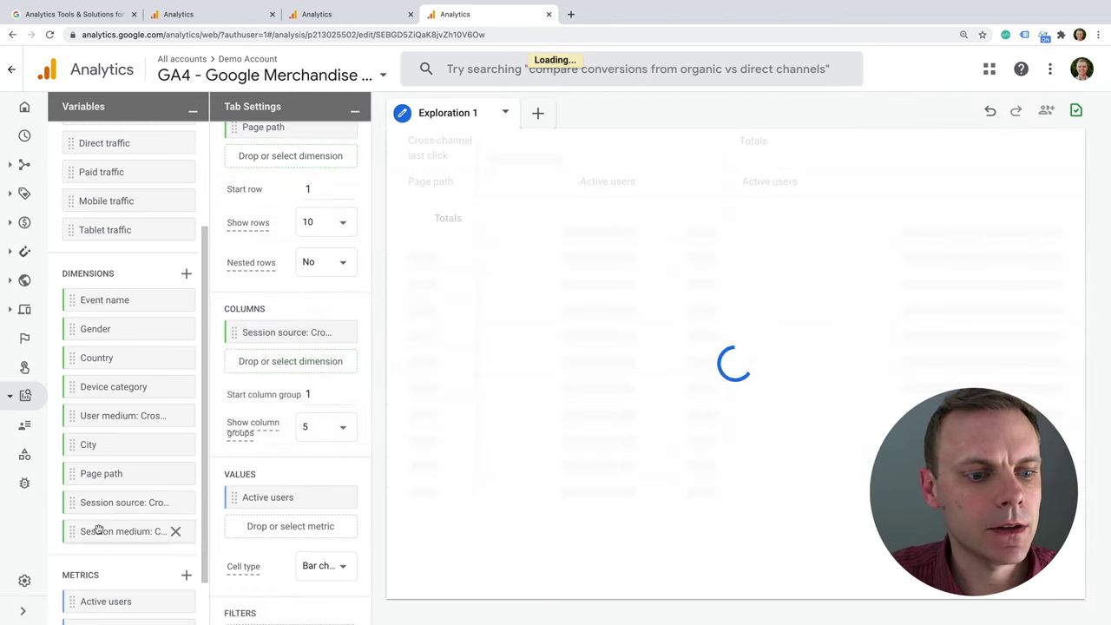
left_click_drag(96, 529, 276, 358)
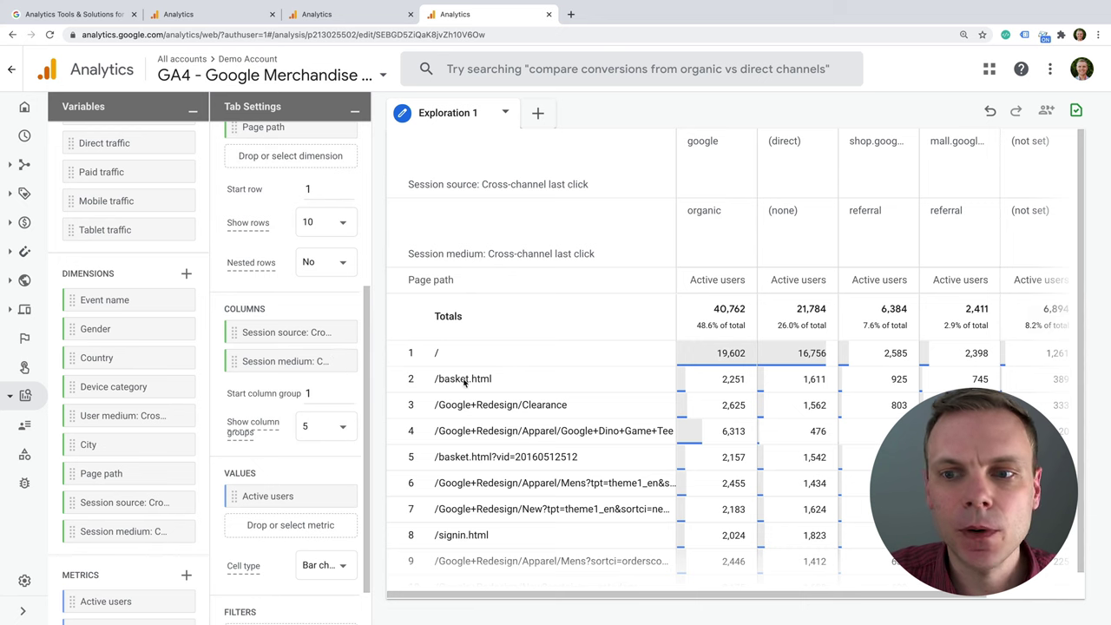
scroll(693, 345, "down", 1)
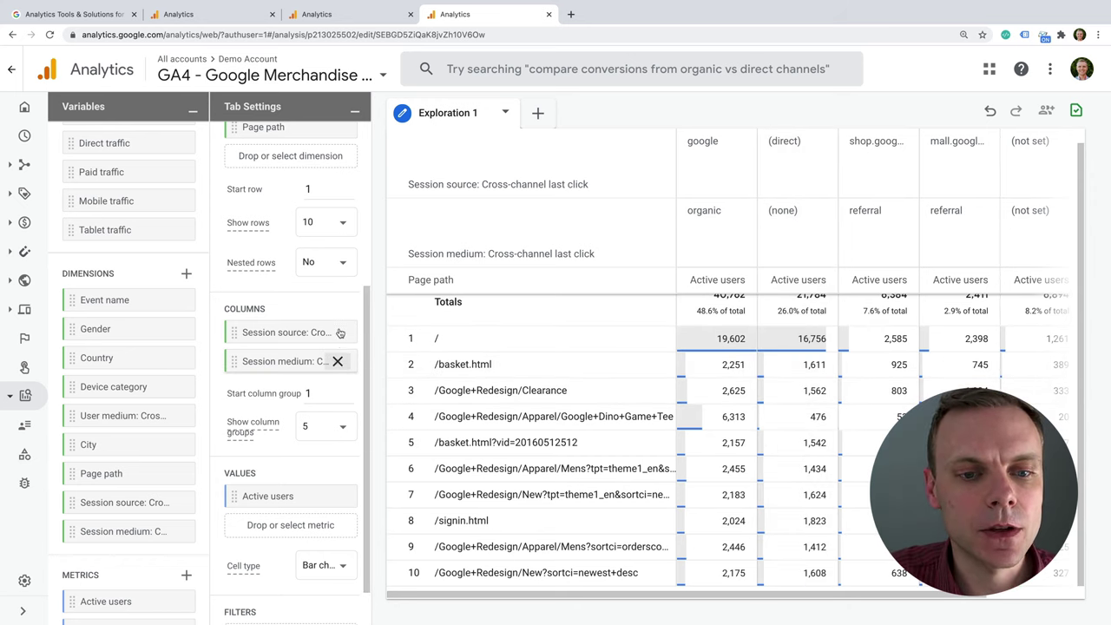
Step: Remove all column dimensions from the exploration and add Event count to its values above Active users
left_click(338, 362)
left_click(338, 332)
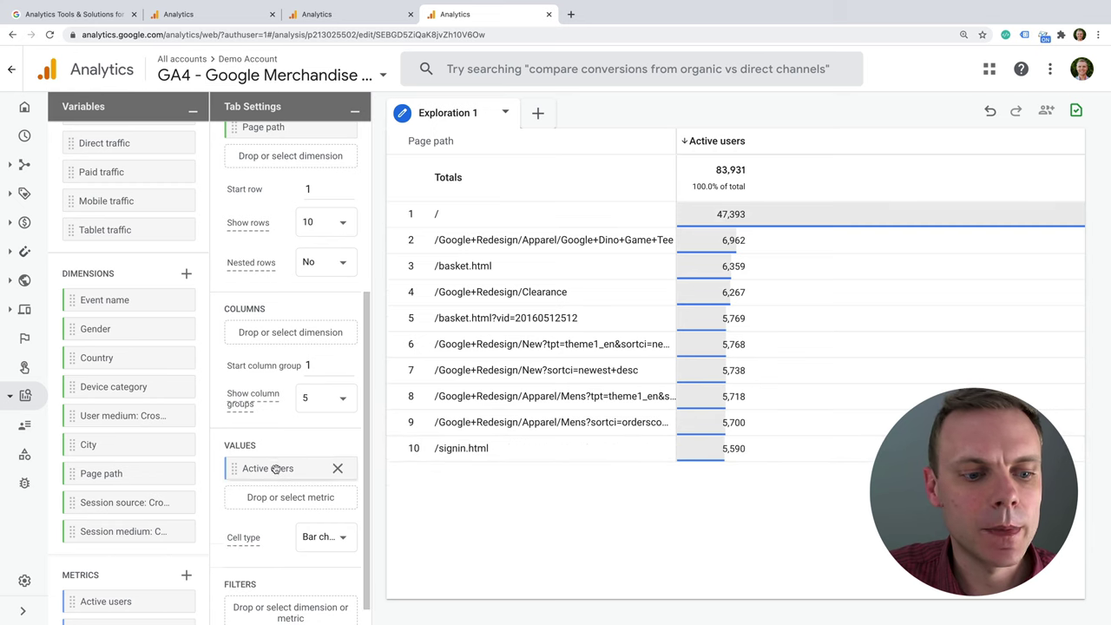
scroll(280, 399, "down", 1)
scroll(157, 474, "down", 2)
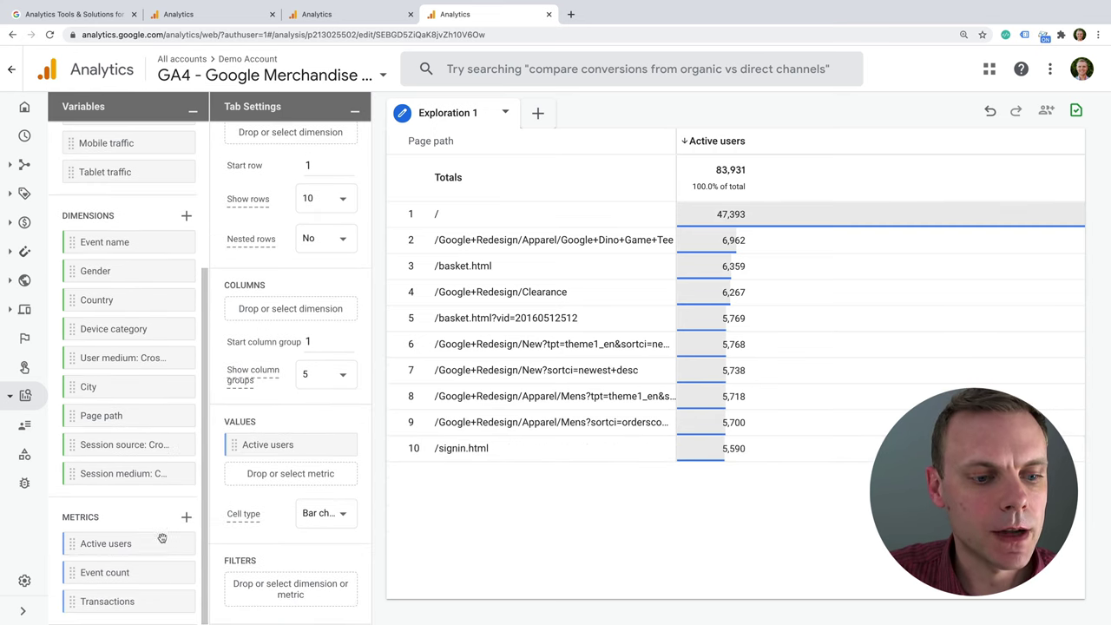
left_click_drag(142, 573, 293, 447)
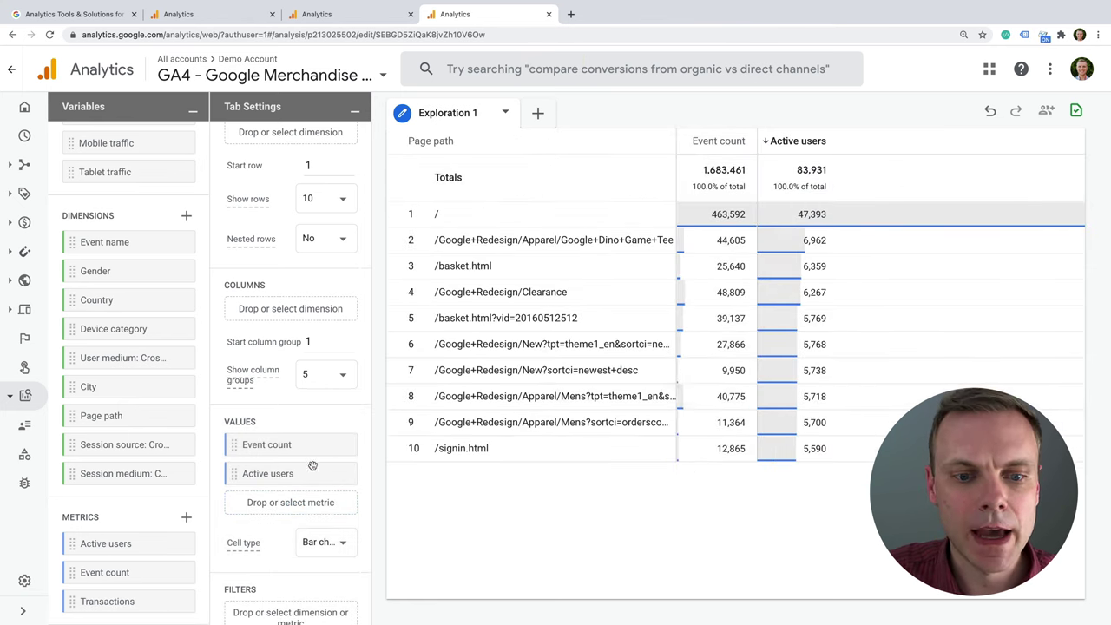
Step: Remove Active users from the exploration's values and add it back below Event count
left_click(337, 475)
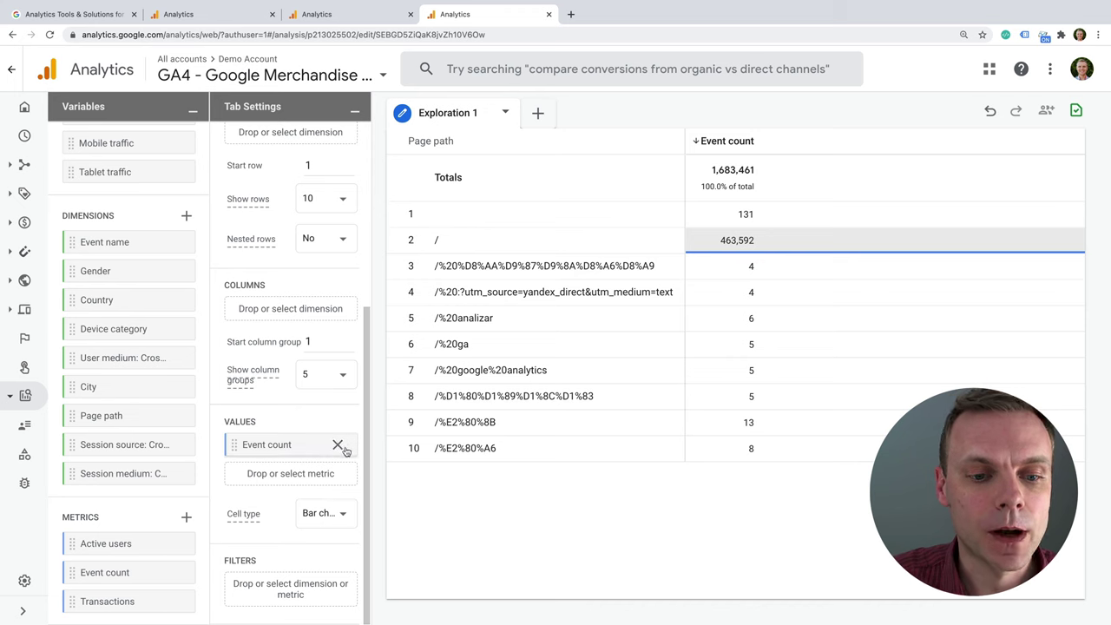
left_click_drag(129, 545, 341, 454)
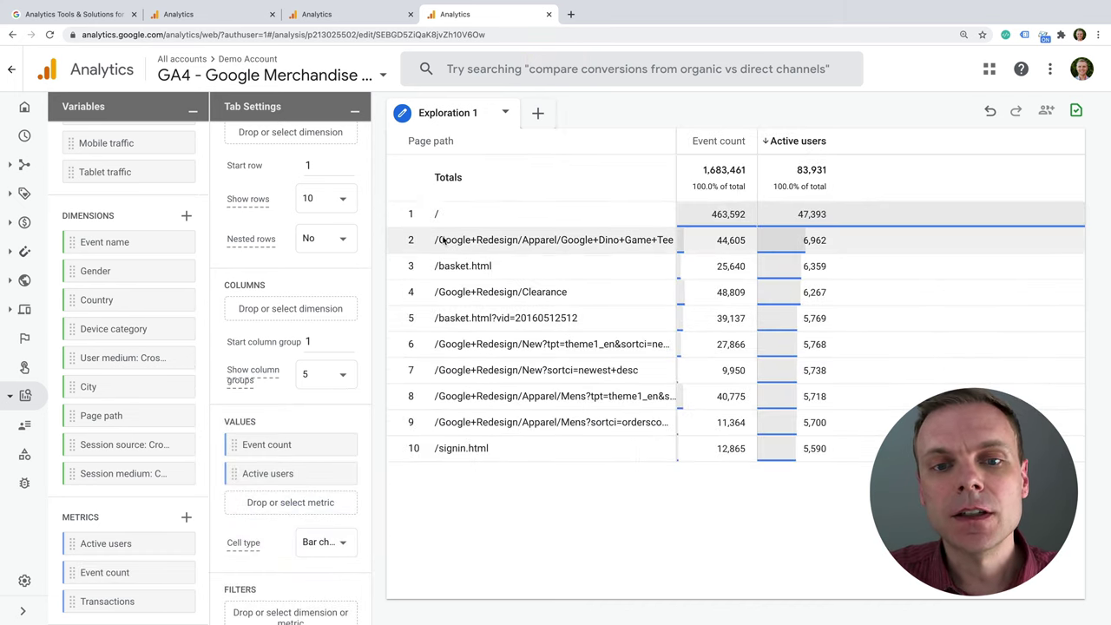
Step: Check the selection options for the Google Dino Game Tee page row and review the exploration's technique, visualization and row settings
right_click(440, 244)
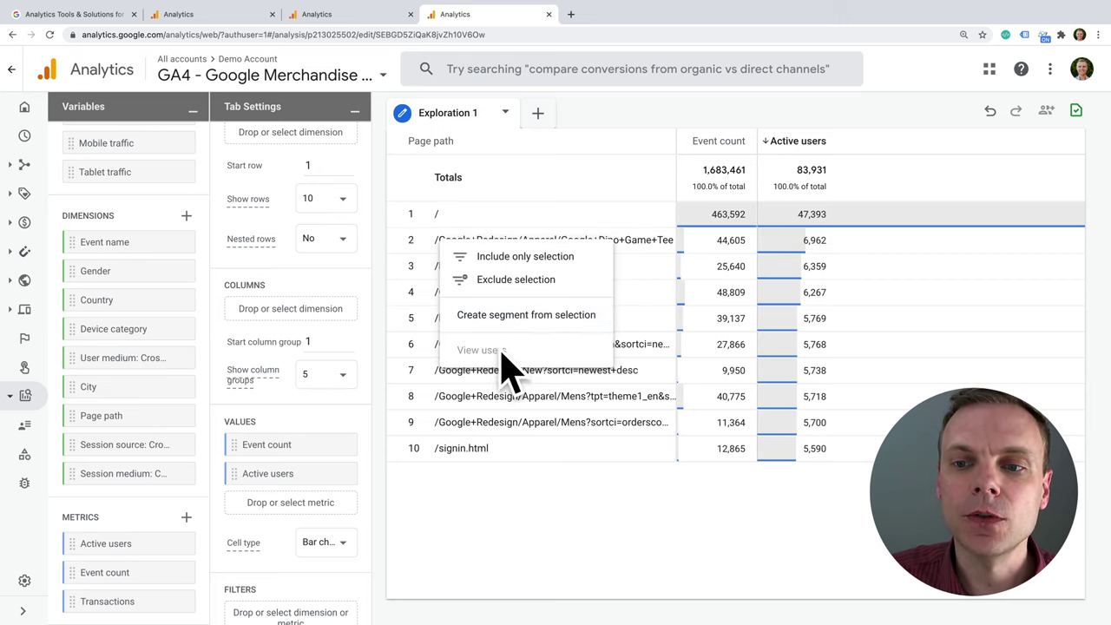
left_click(385, 228)
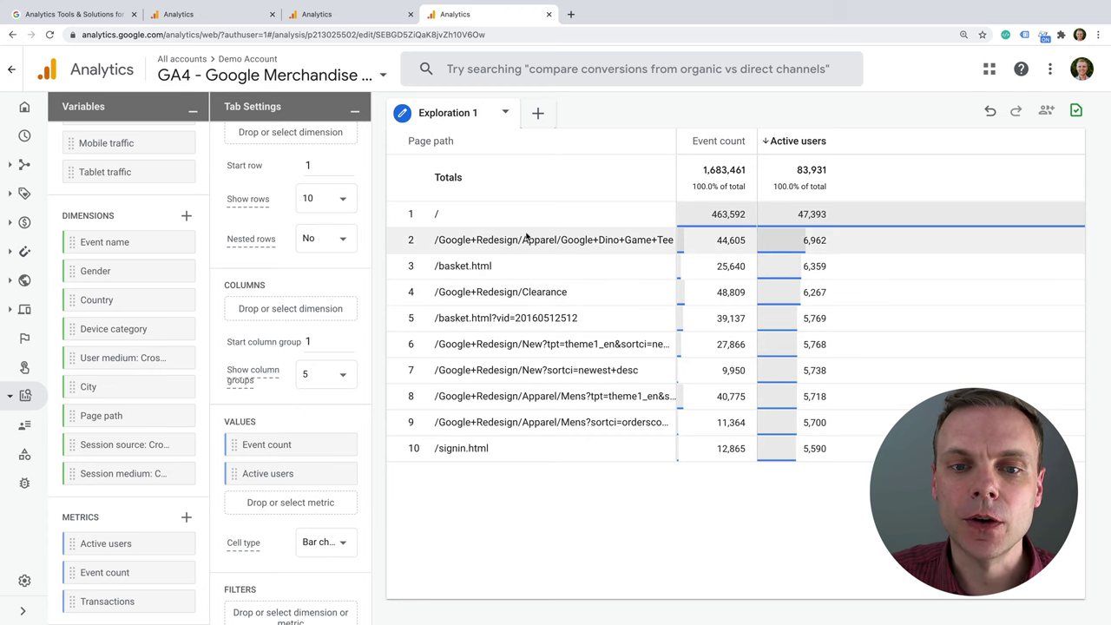
scroll(257, 255, "up", 5)
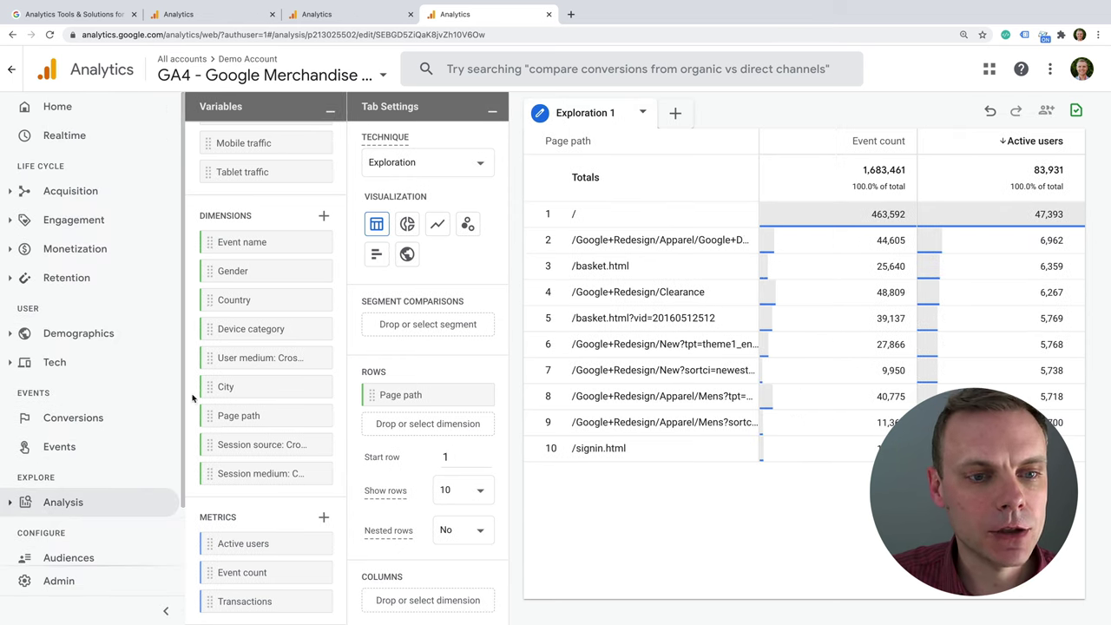
Step: Return to the Analysis hub and browse the new-analysis templates from Funnel analysis through to User lifetime
left_click(90, 496)
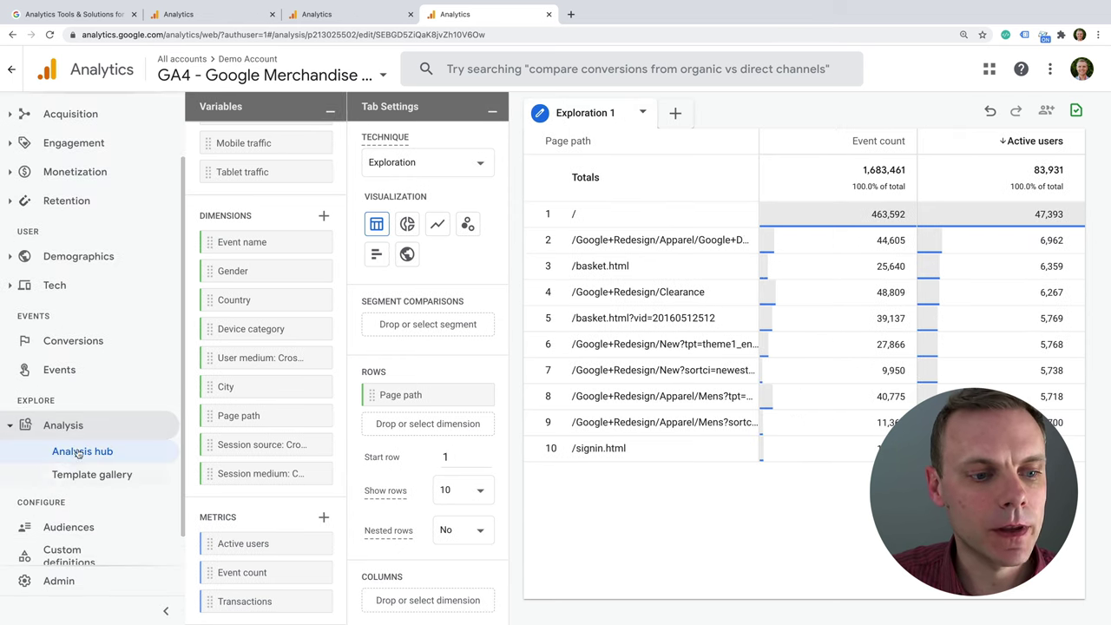
left_click(96, 457)
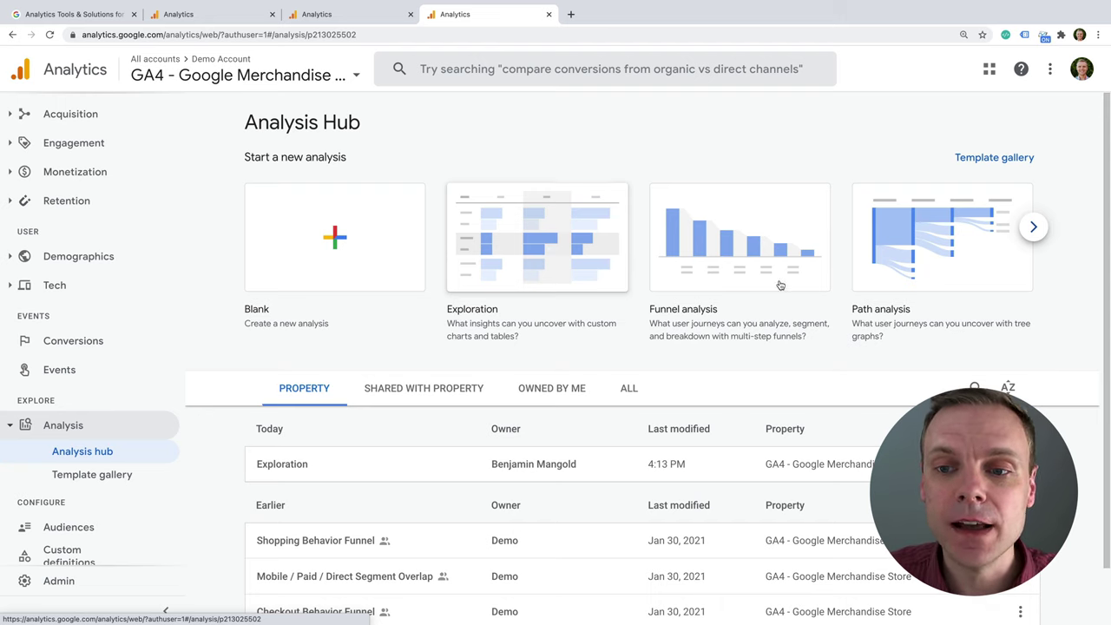
left_click(1032, 228)
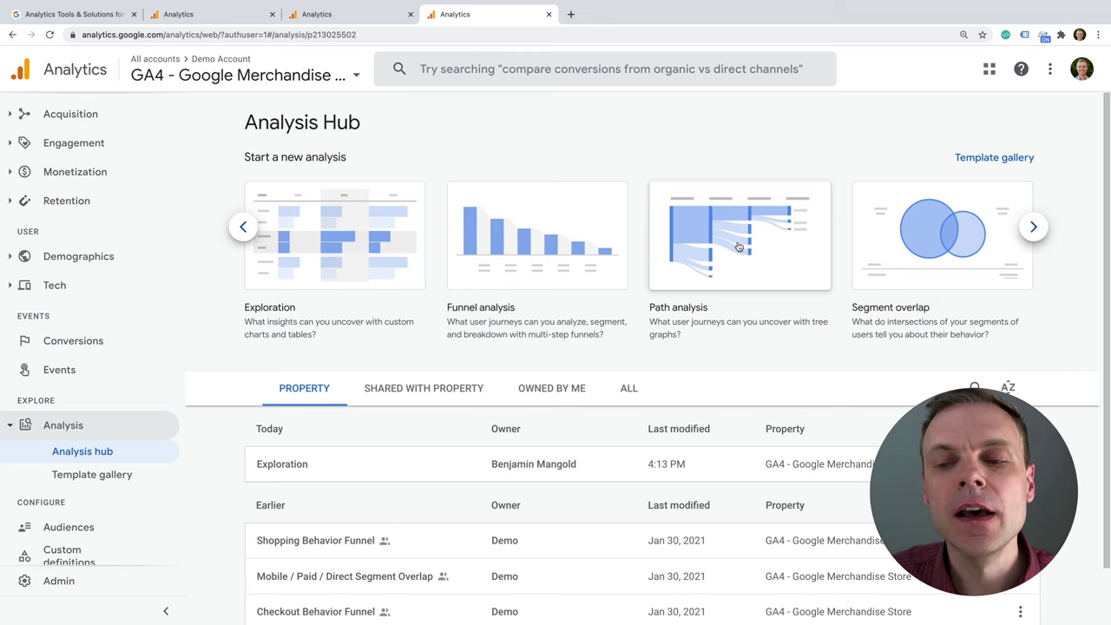
left_click(1033, 227)
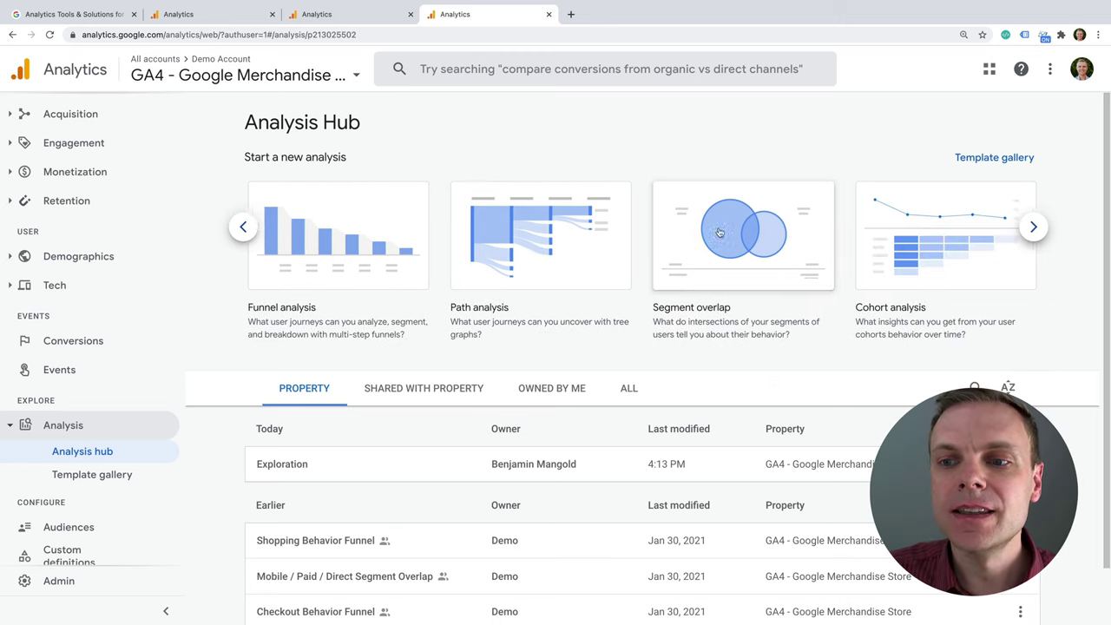
left_click(1033, 226)
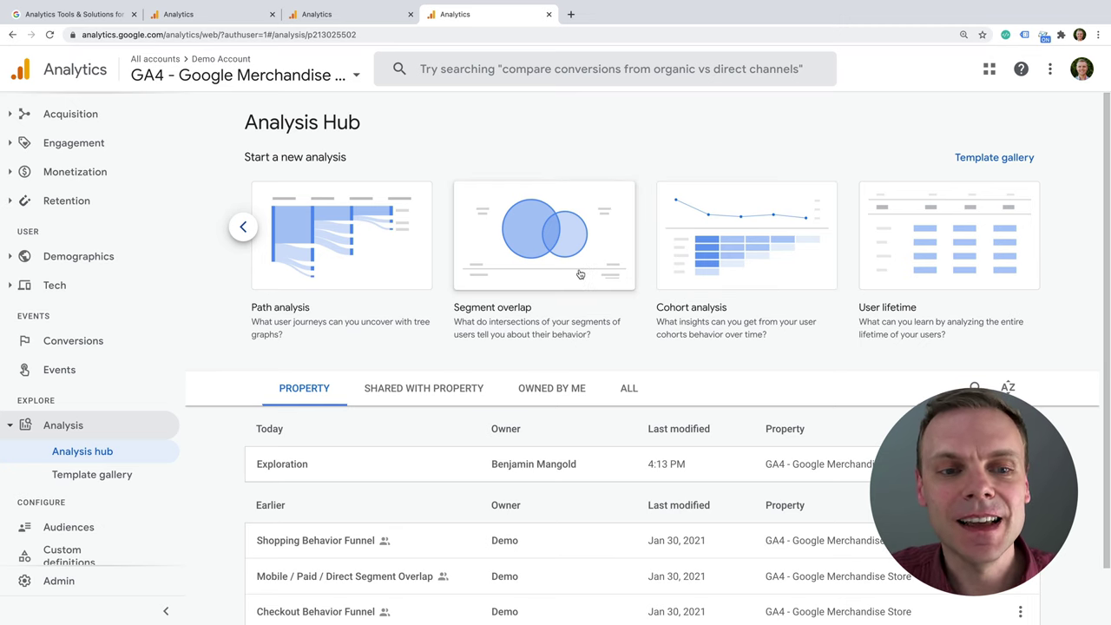
Step: View the property's Audiences list, followed by its custom dimensions under Custom definitions
scroll(154, 364, "down", 2)
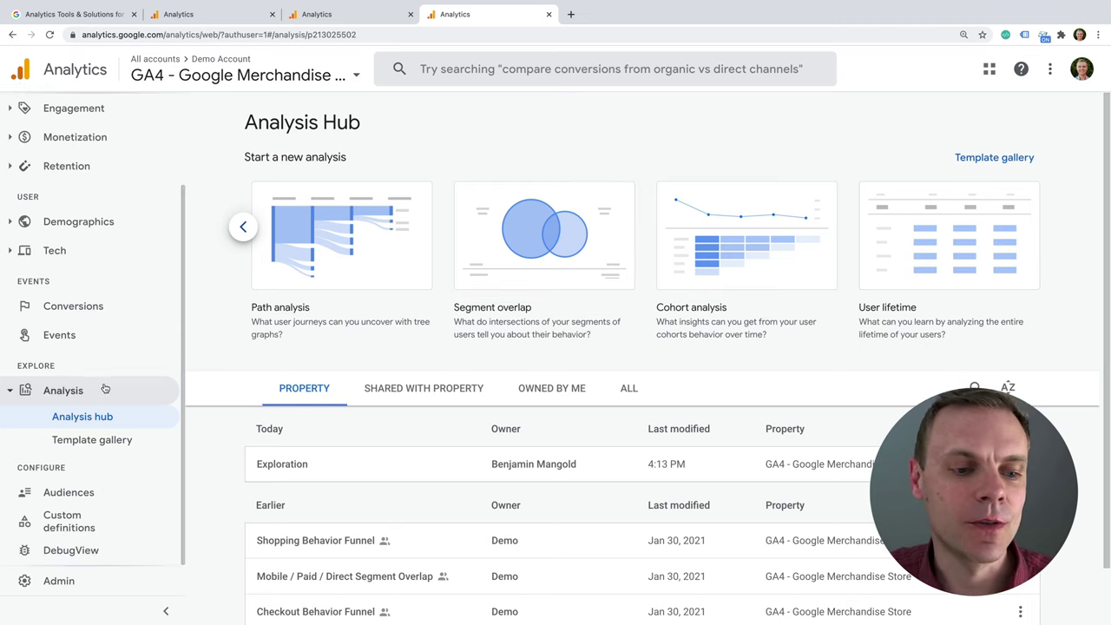
left_click(119, 494)
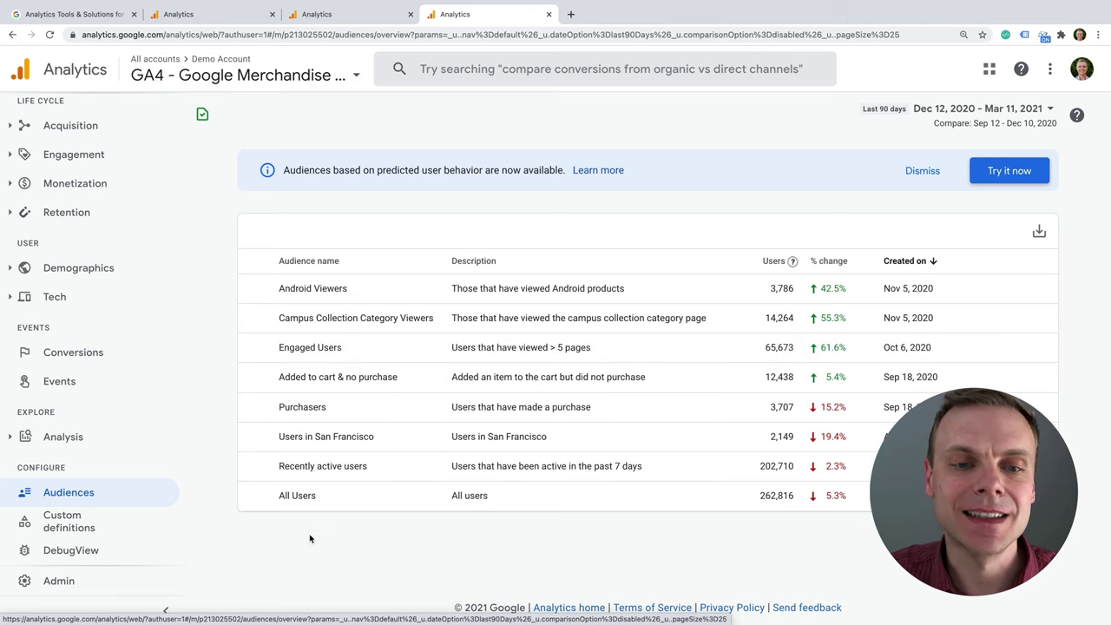
left_click(121, 516)
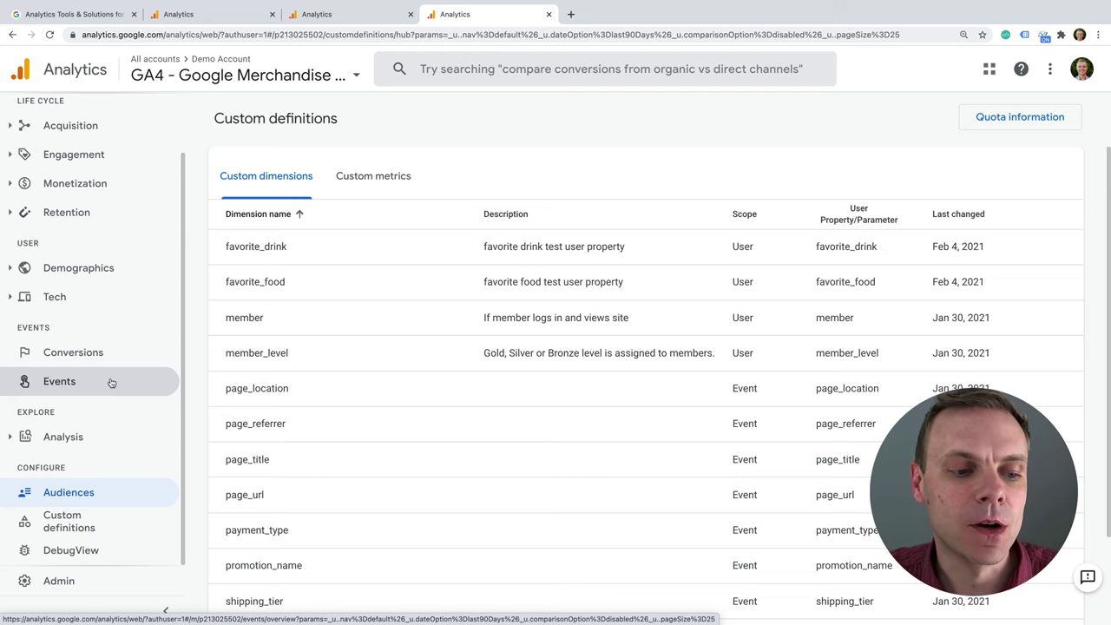
Step: Open DebugView and examine the parameters of a page_view event in the debug device's event timeline
left_click(125, 556)
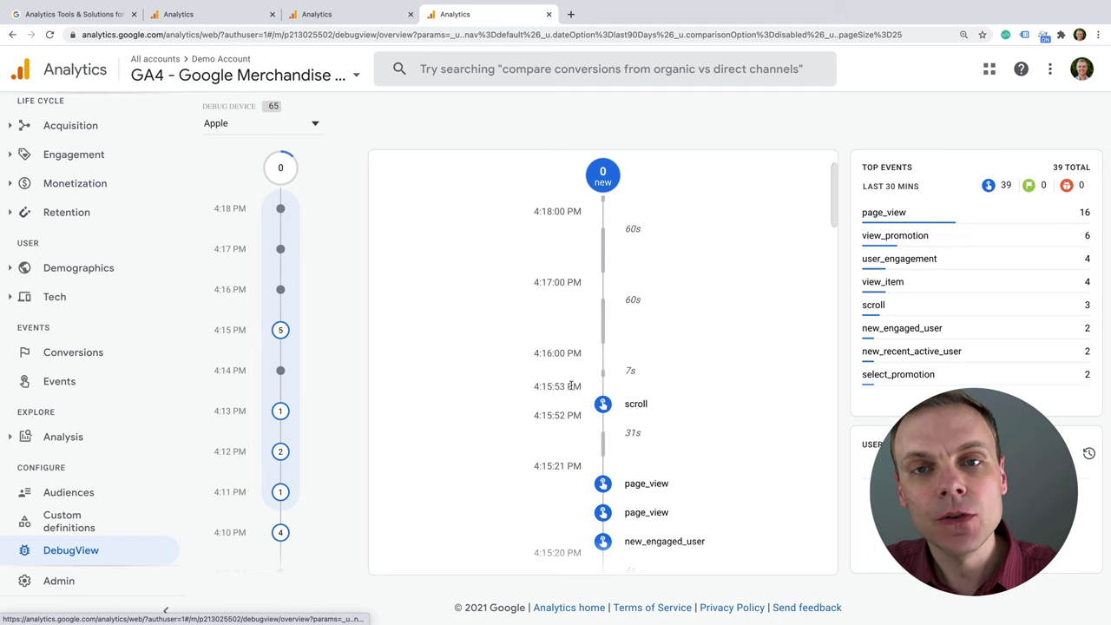
scroll(590, 434, "down", 2)
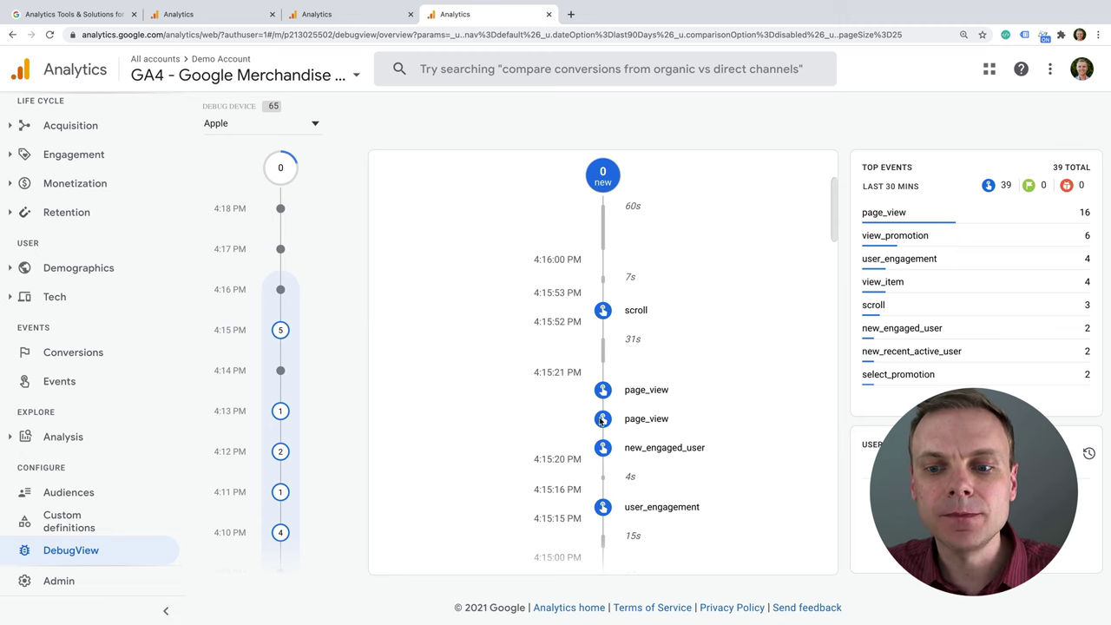
left_click(602, 420)
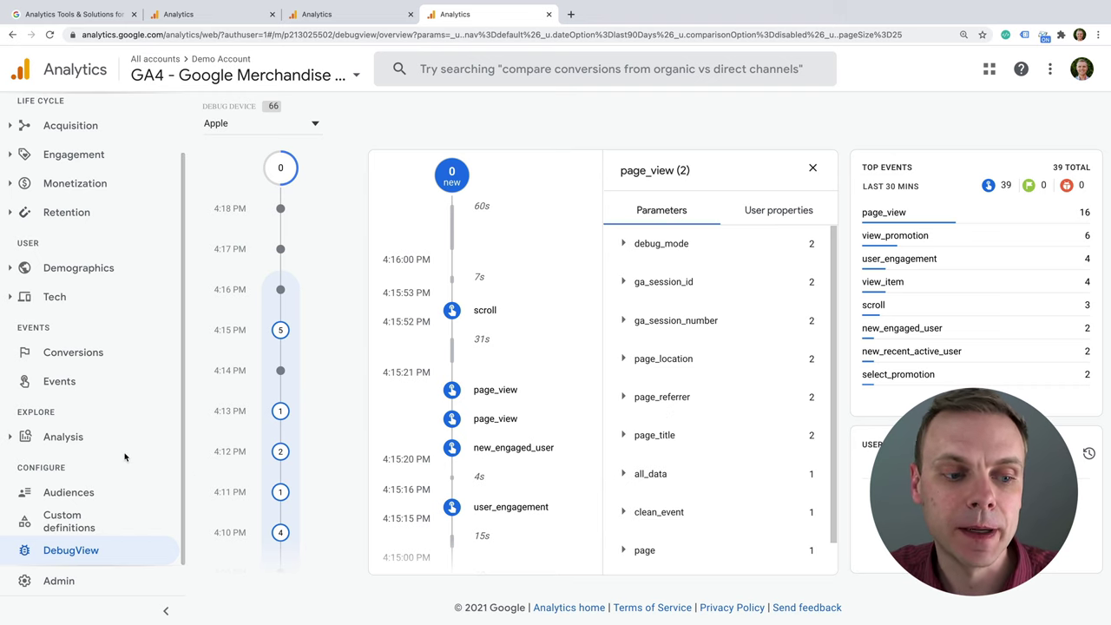
scroll(130, 416, "up", 1)
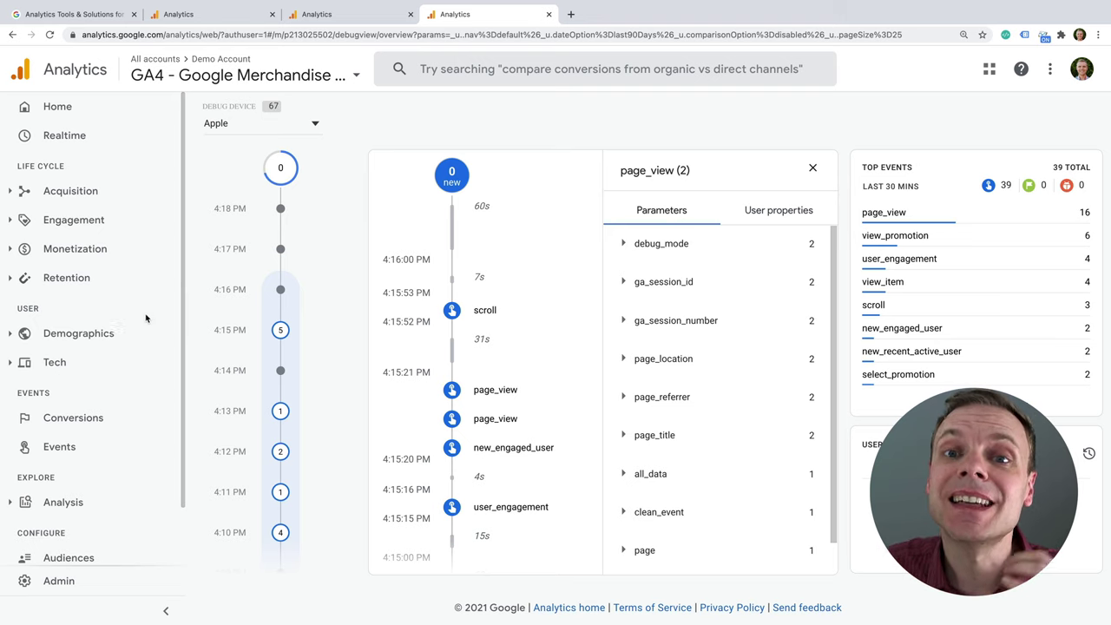
scroll(123, 510, "down", 1)
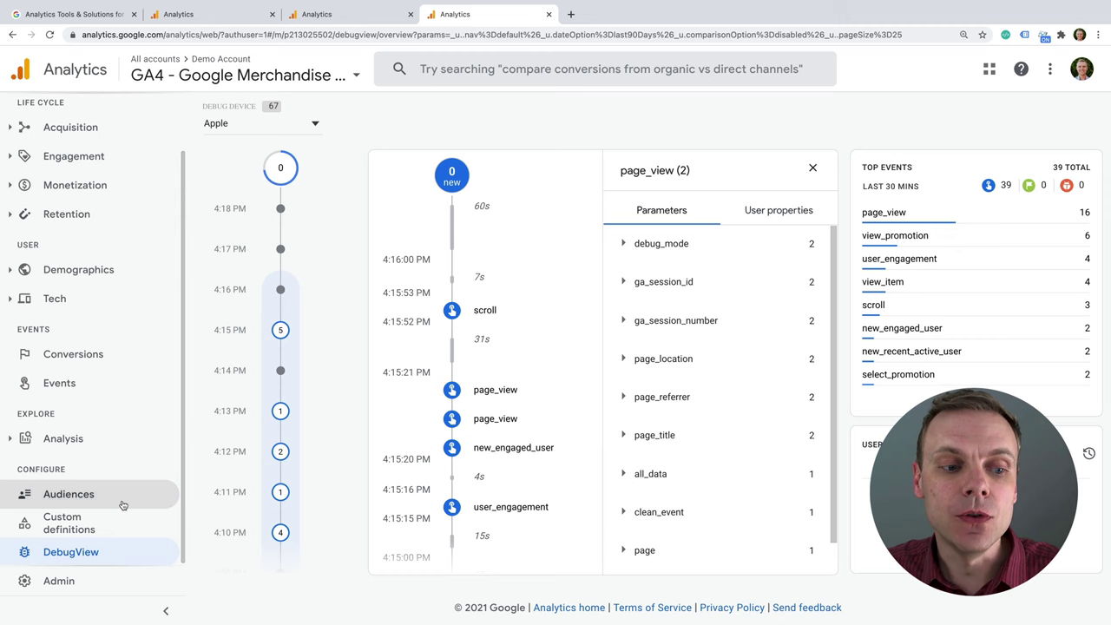
left_click(101, 444)
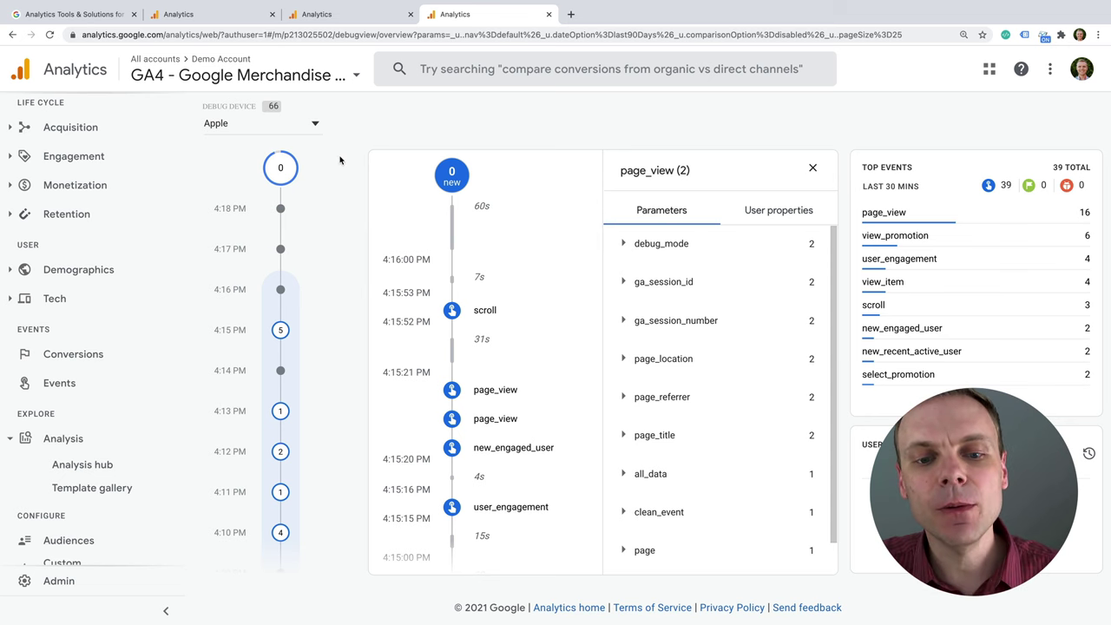
Step: Switch to the Loves Data GA4 property's admin page, close the web stream details and view its Property Settings
left_click(213, 14)
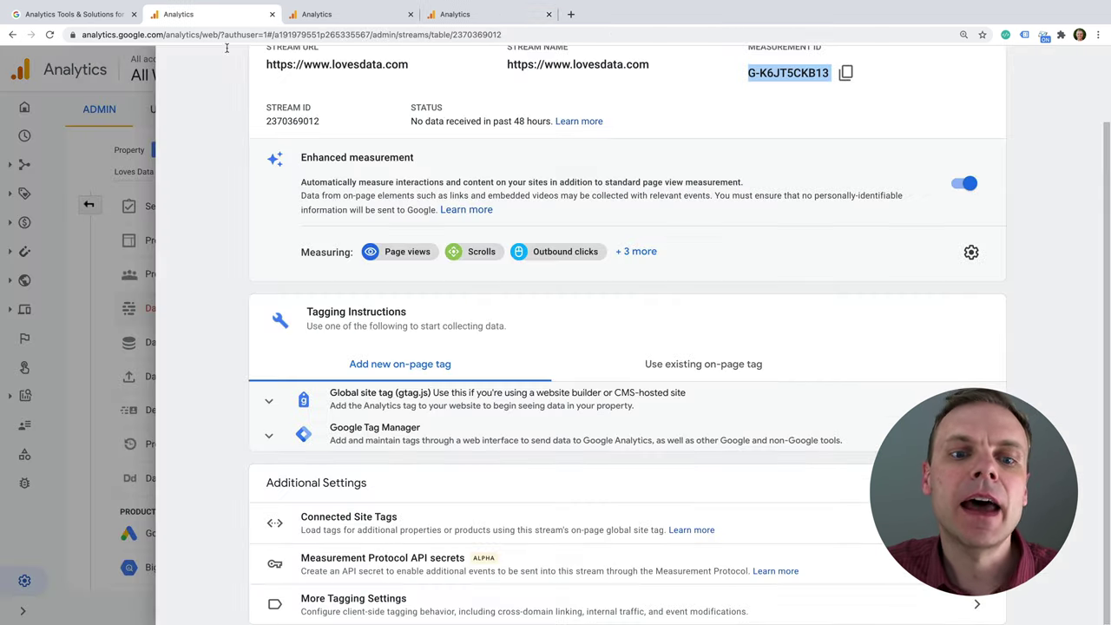
scroll(192, 91, "up", 2)
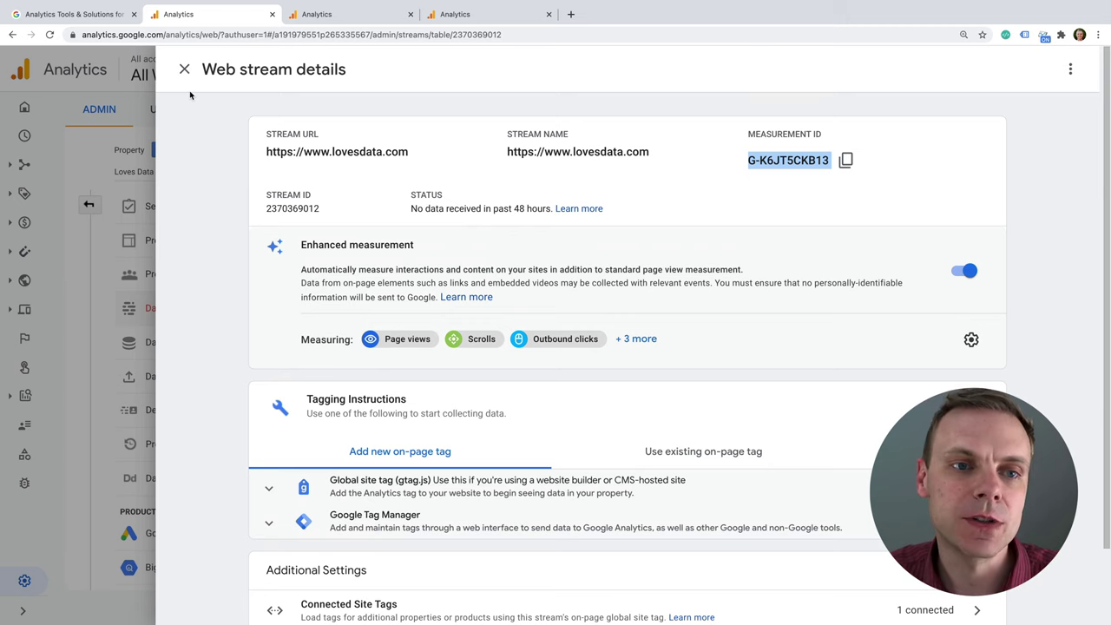
left_click(184, 69)
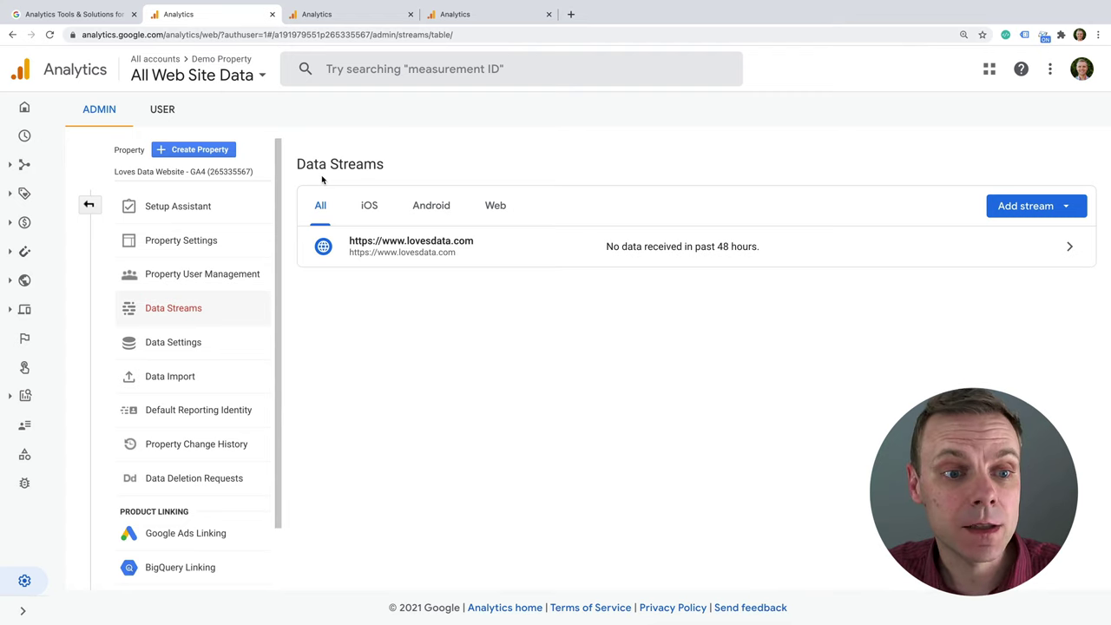
left_click(89, 205)
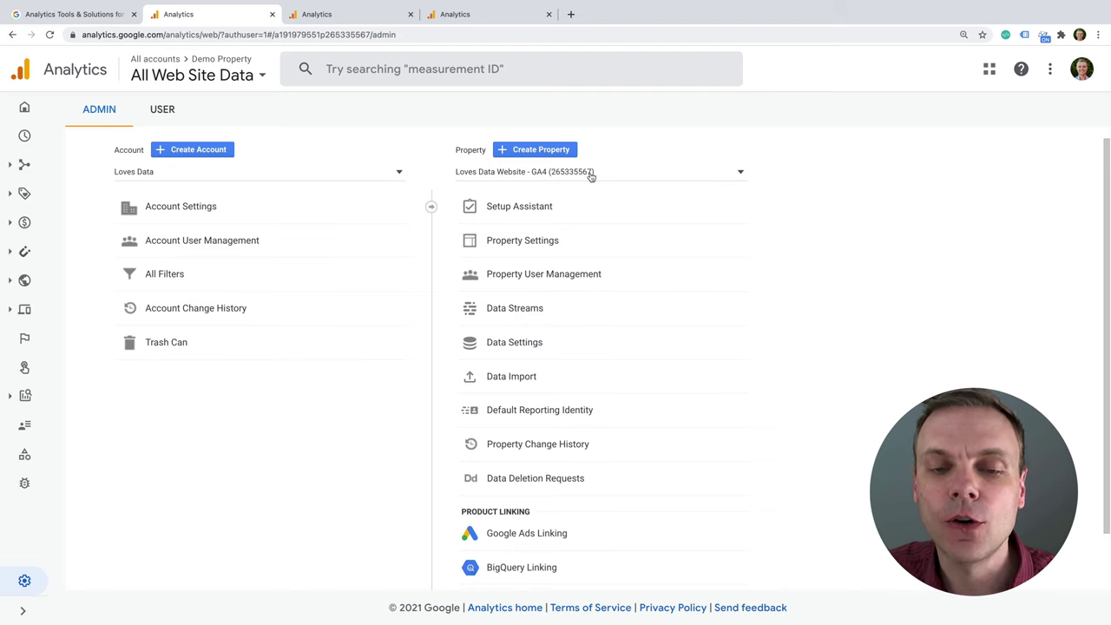
left_click(570, 251)
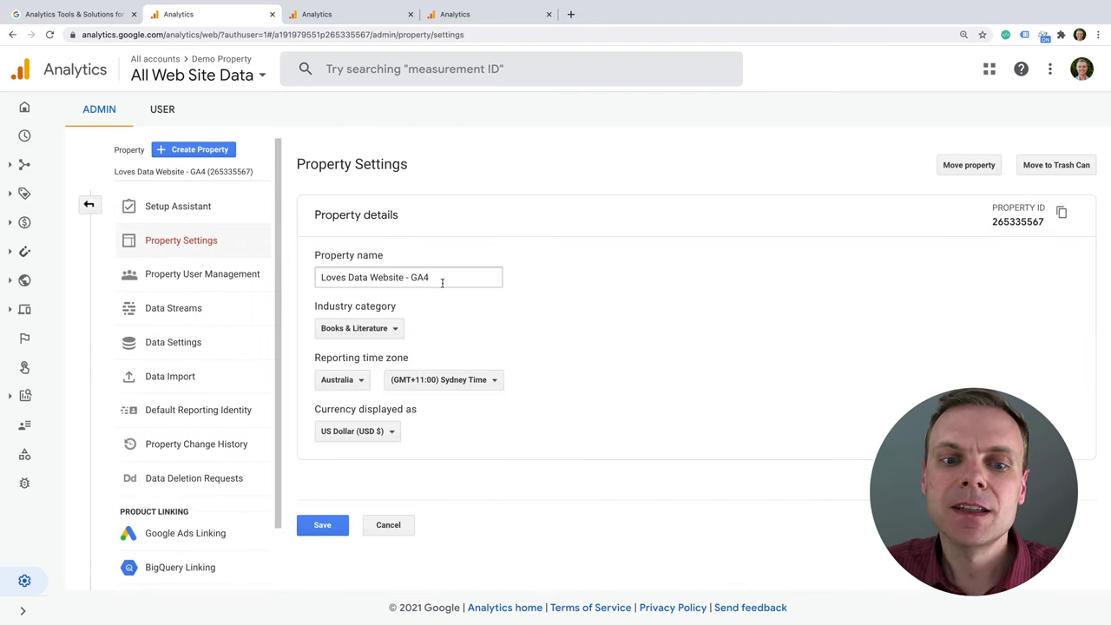
triple_click(454, 279)
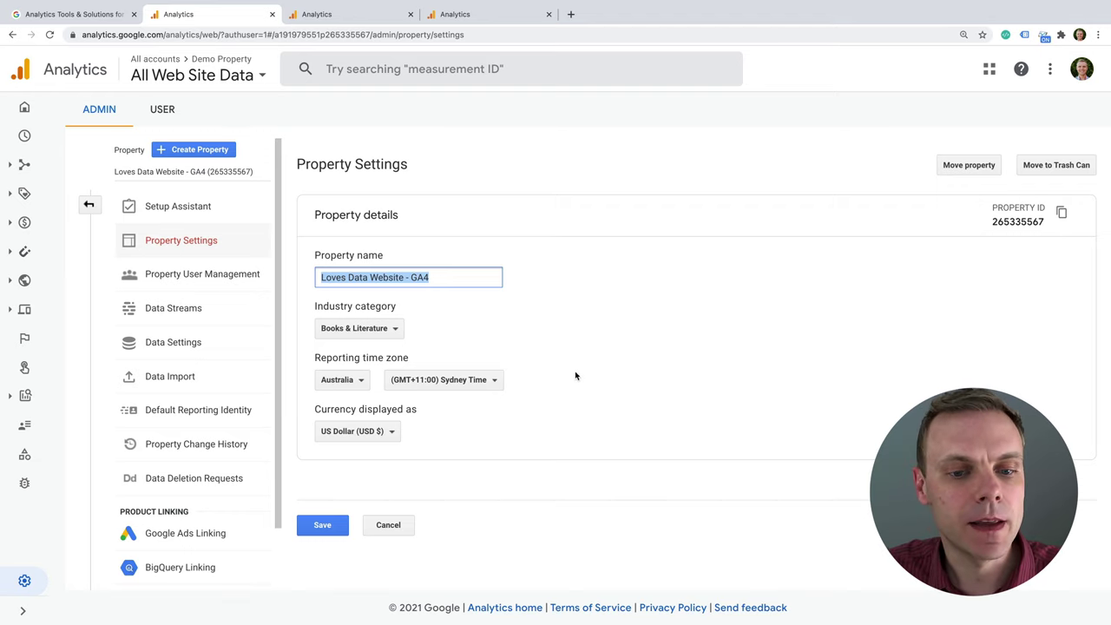
left_click(387, 526)
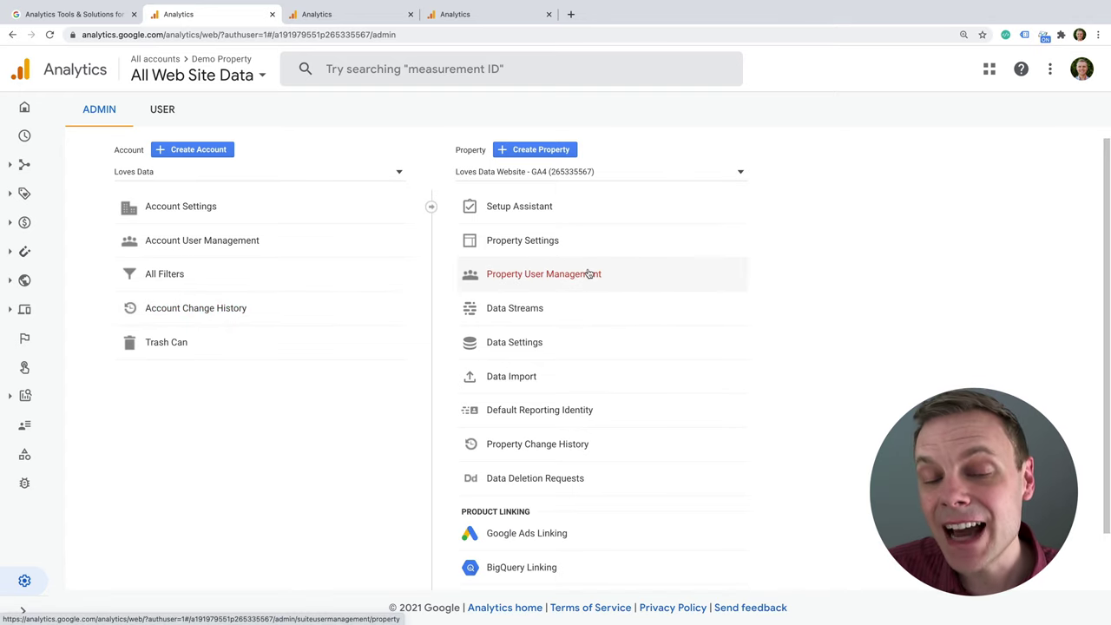
left_click(551, 317)
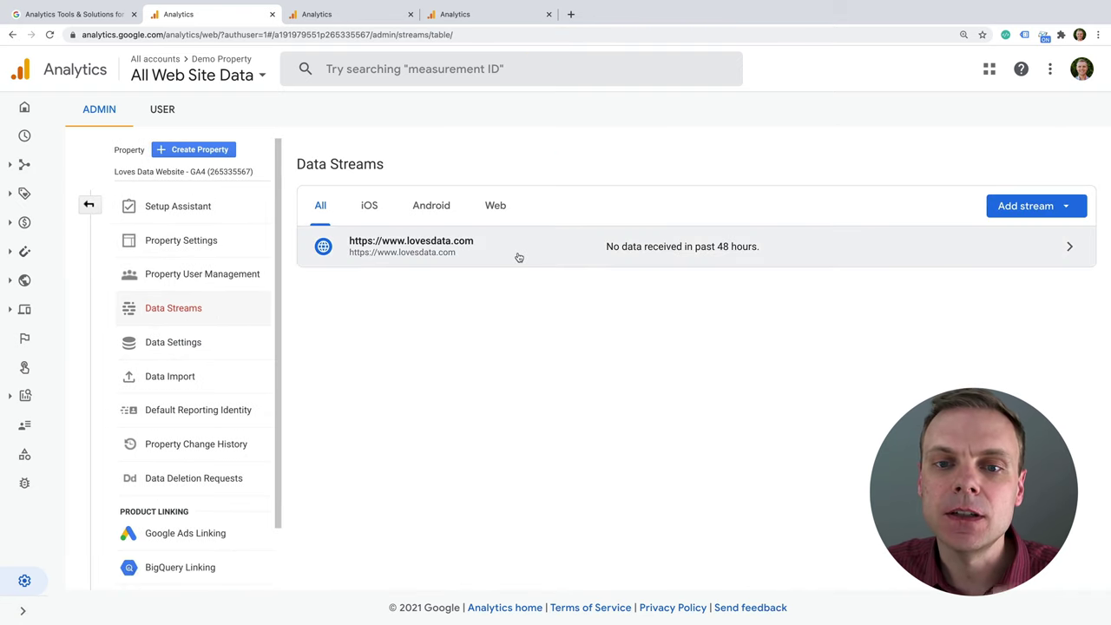
left_click(519, 255)
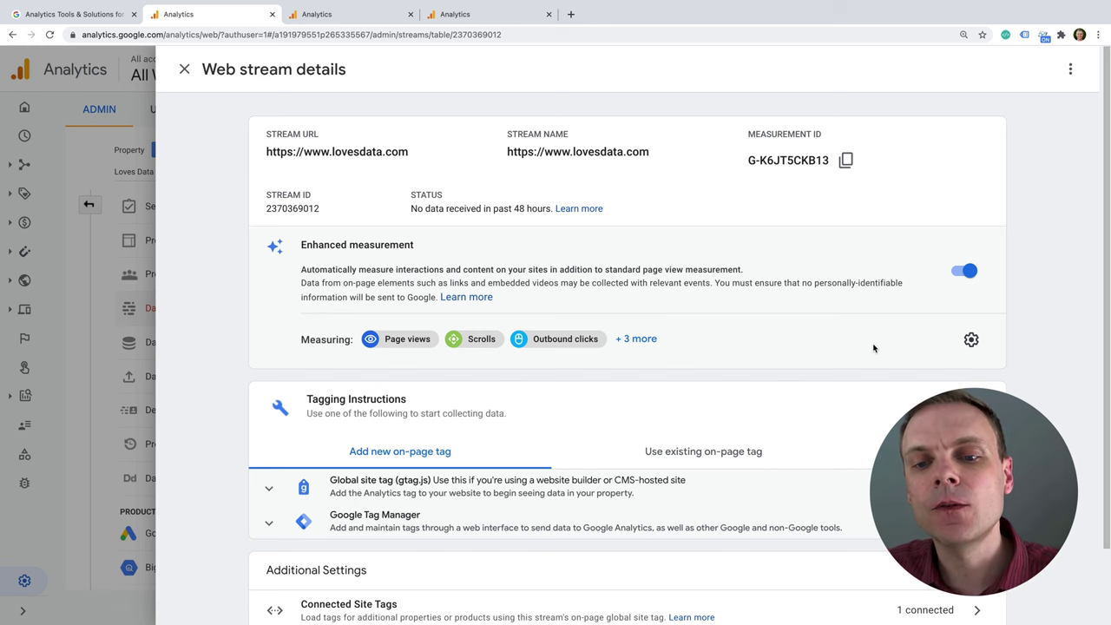
Step: Turn off Scrolls in the web stream's enhanced measurement settings and save the change
left_click(971, 341)
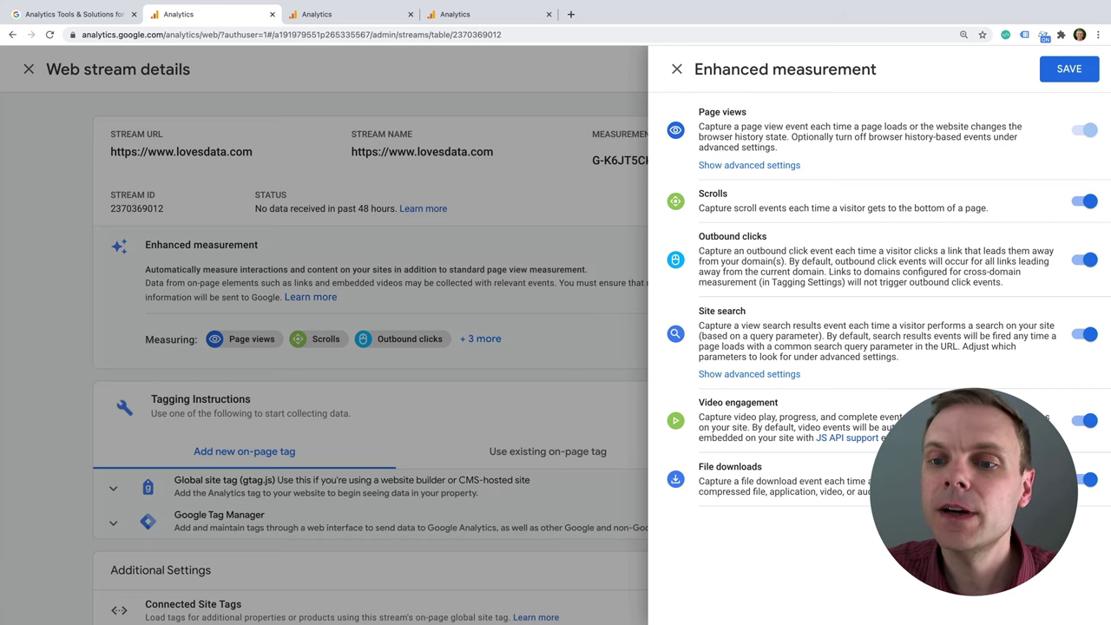
left_click(1082, 203)
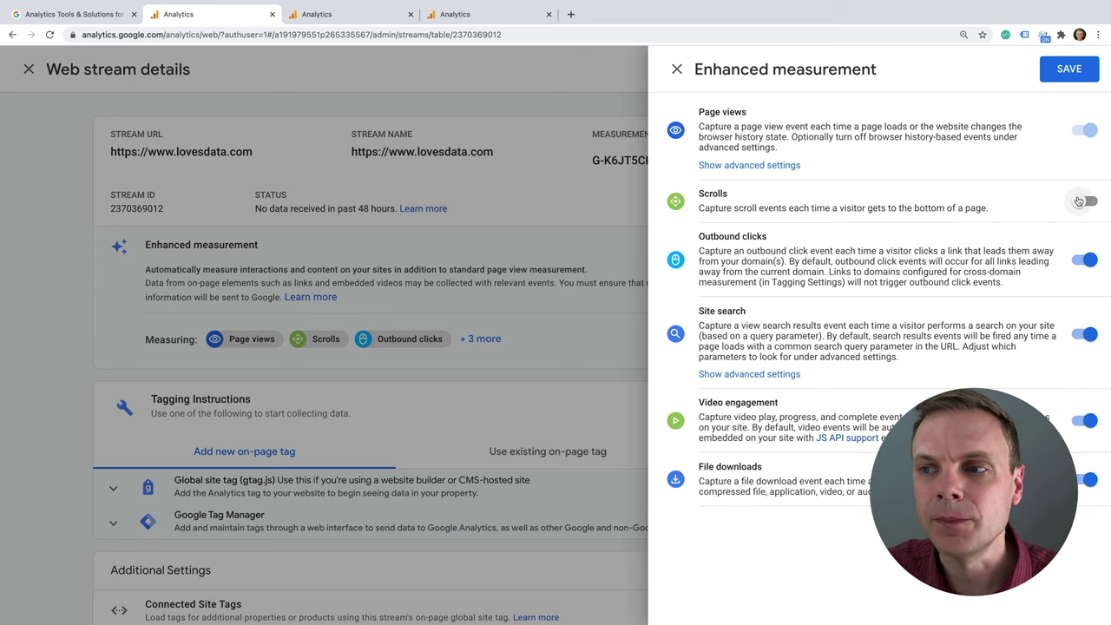
left_click(1067, 72)
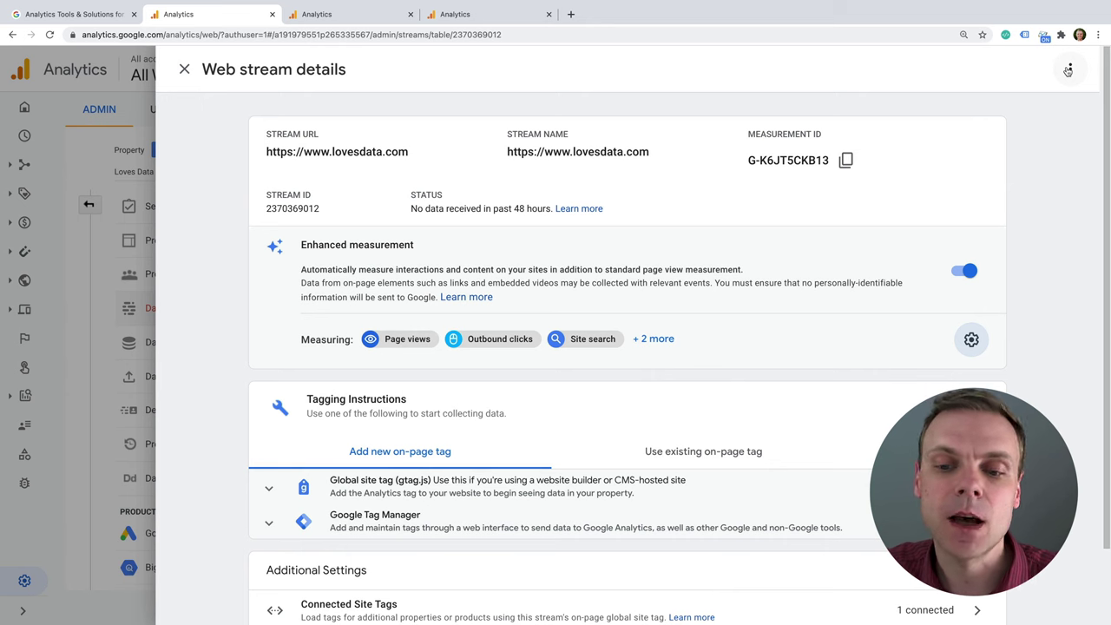
Step: Look through the stream's tagging instructions, expanding and collapsing the Google Tag Manager entry
scroll(716, 369, "down", 1)
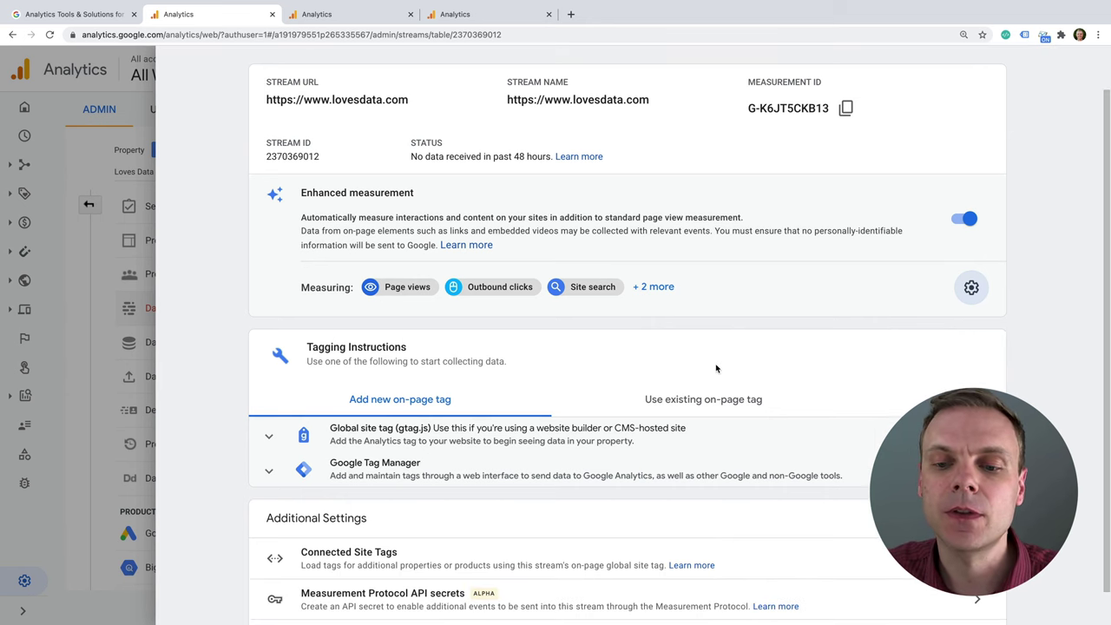
scroll(716, 369, "down", 1)
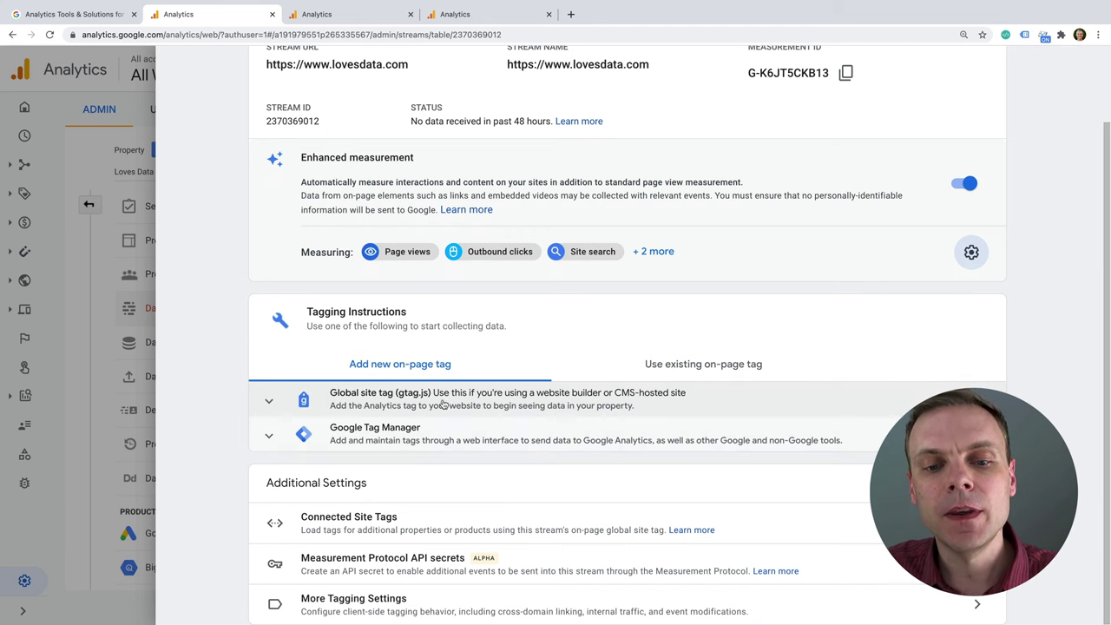
left_click(408, 430)
scroll(444, 421, "down", 2)
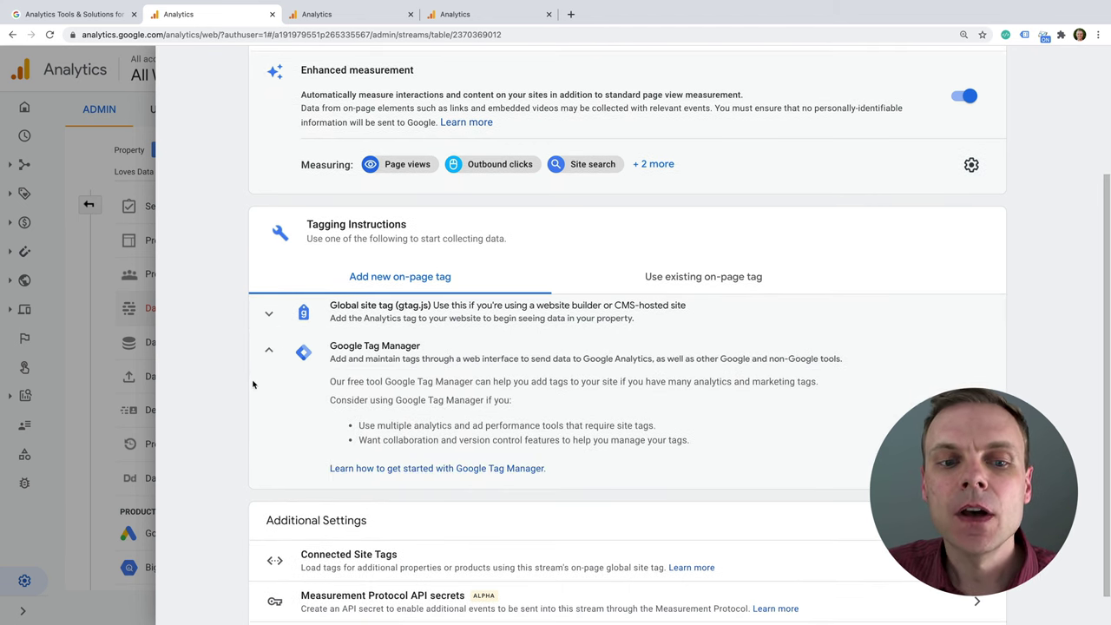
left_click(292, 356)
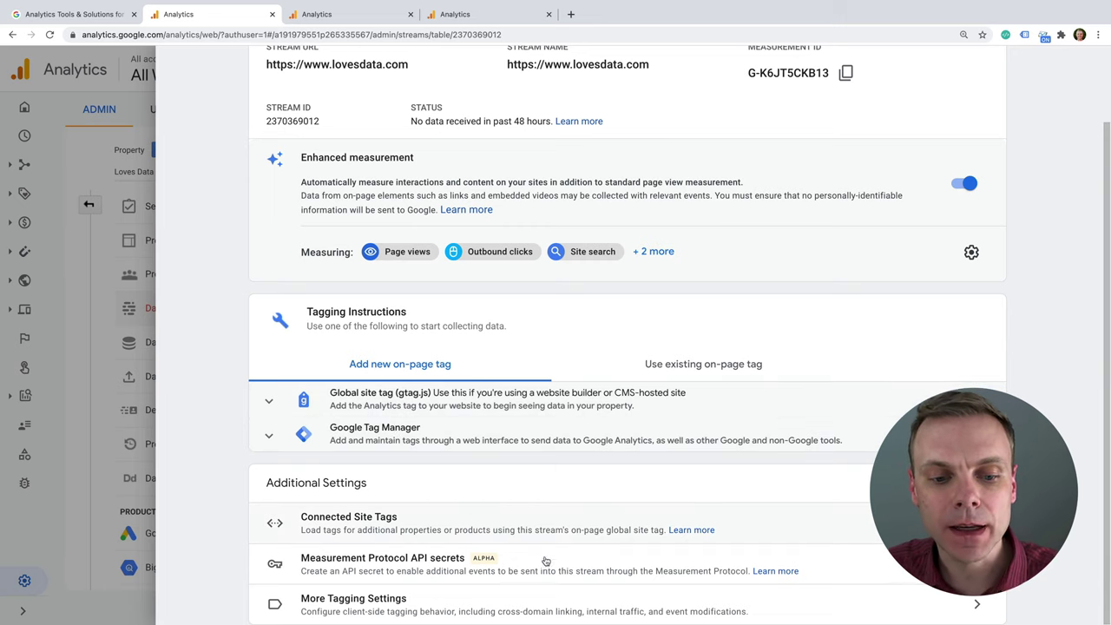
Step: Under More Tagging Settings, examine the form for a new event modification, and close it without creating one
left_click(491, 604)
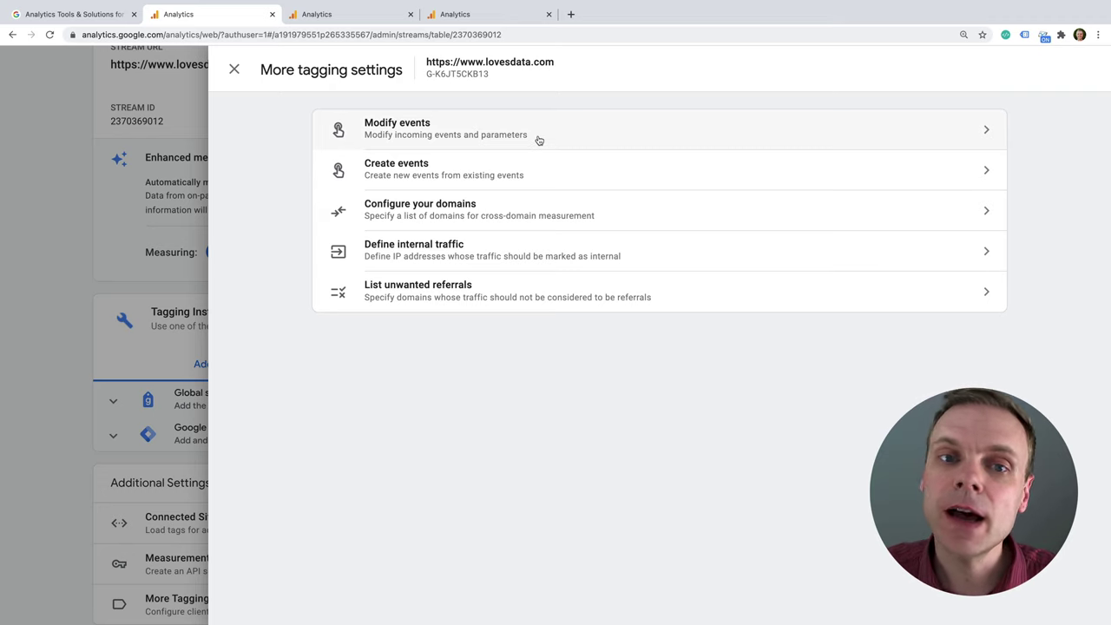
left_click(538, 140)
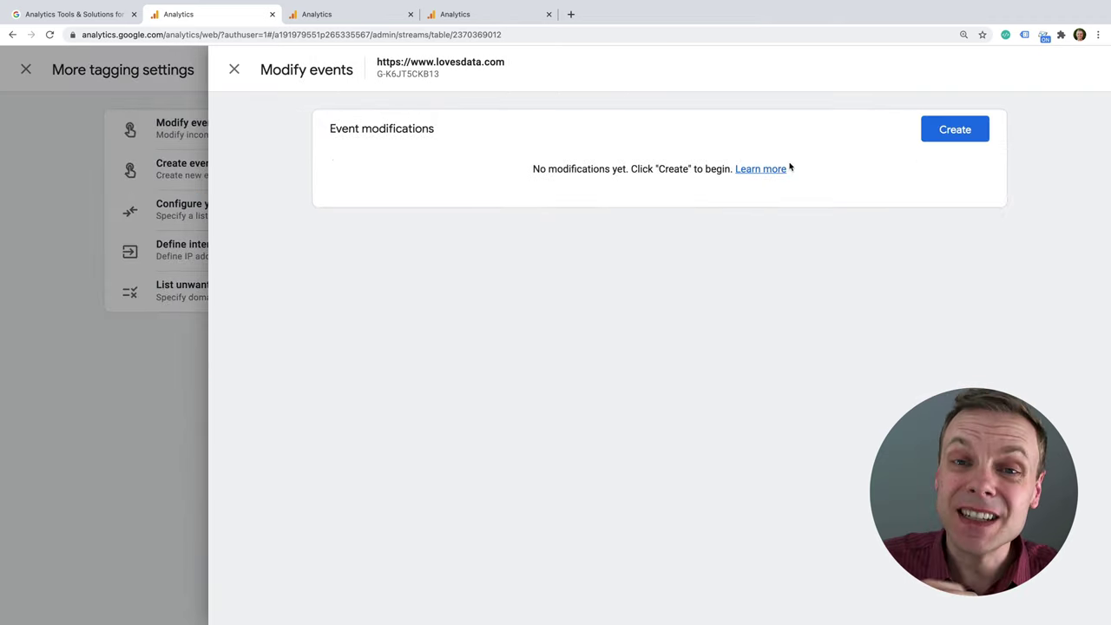
left_click(977, 136)
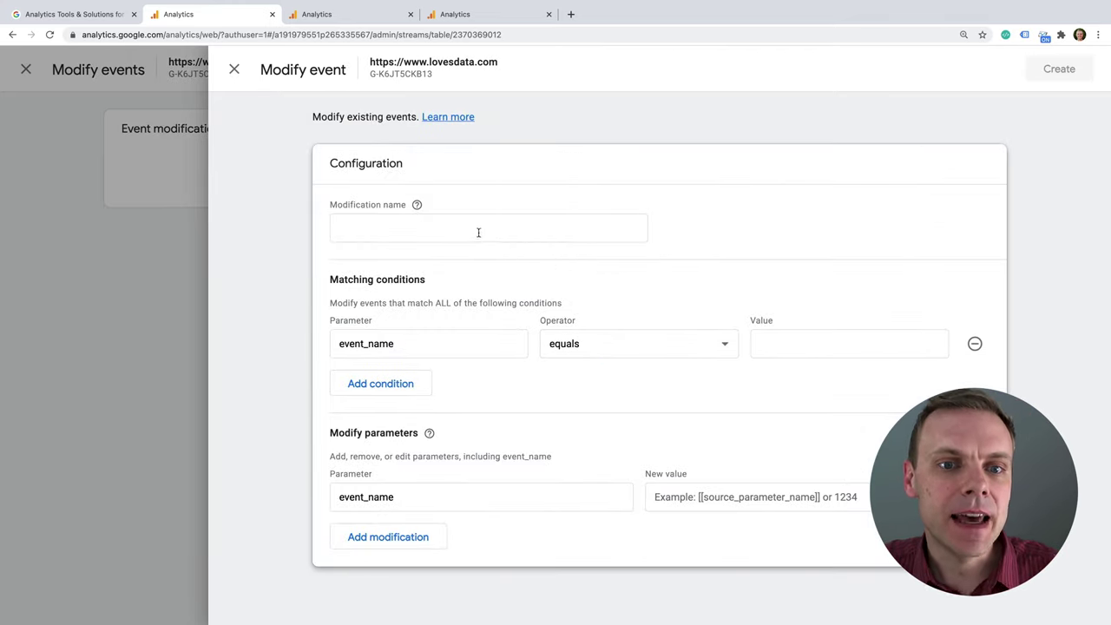
left_click(478, 231)
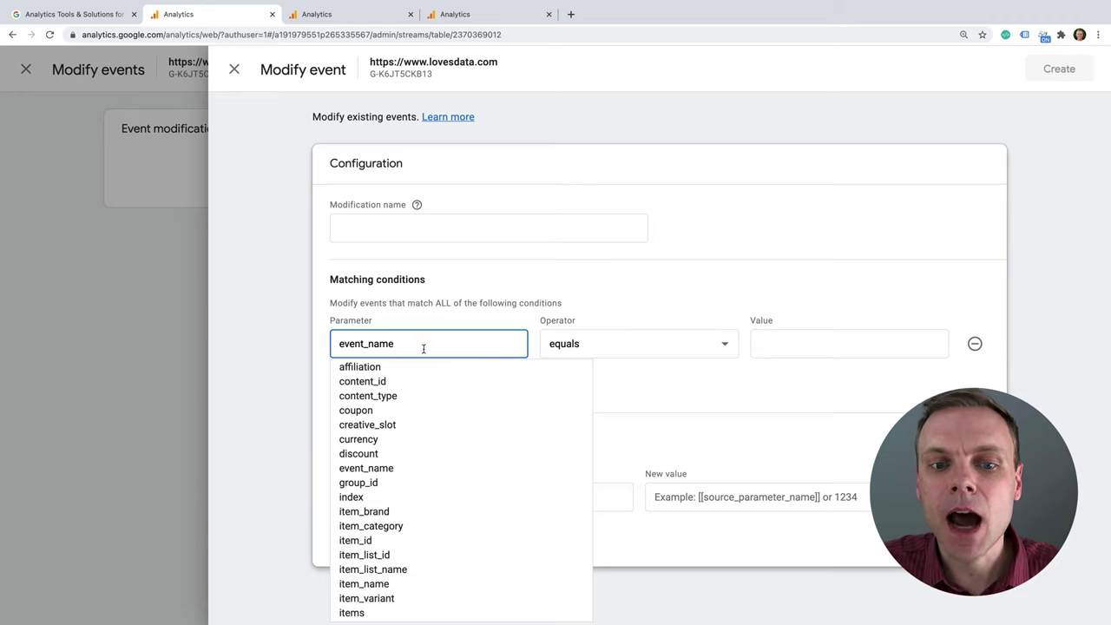
left_click(816, 344)
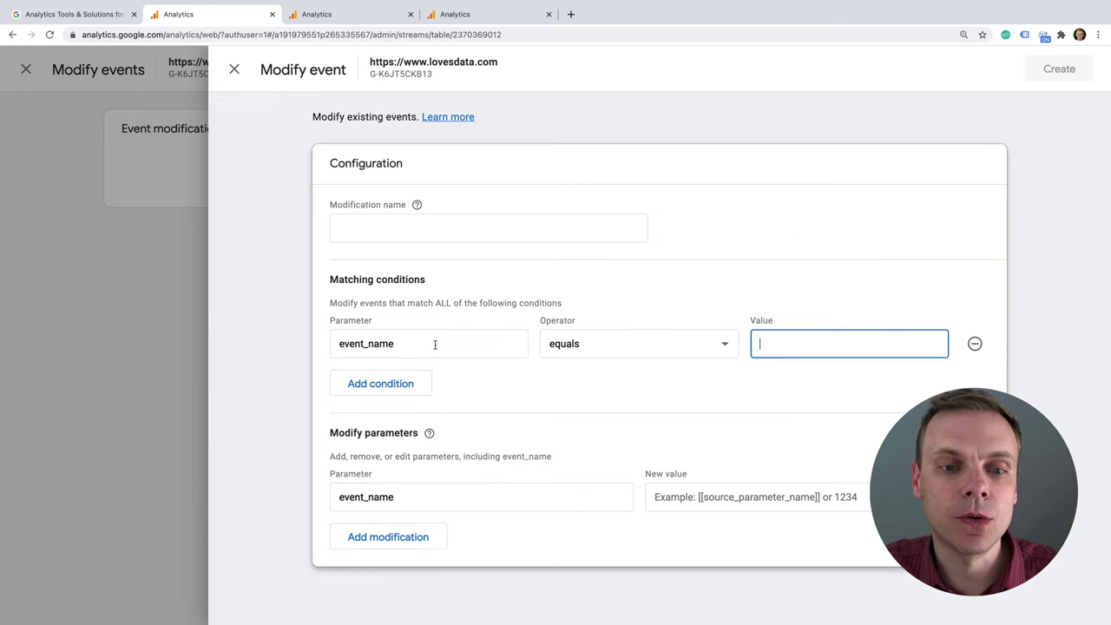
left_click(428, 432)
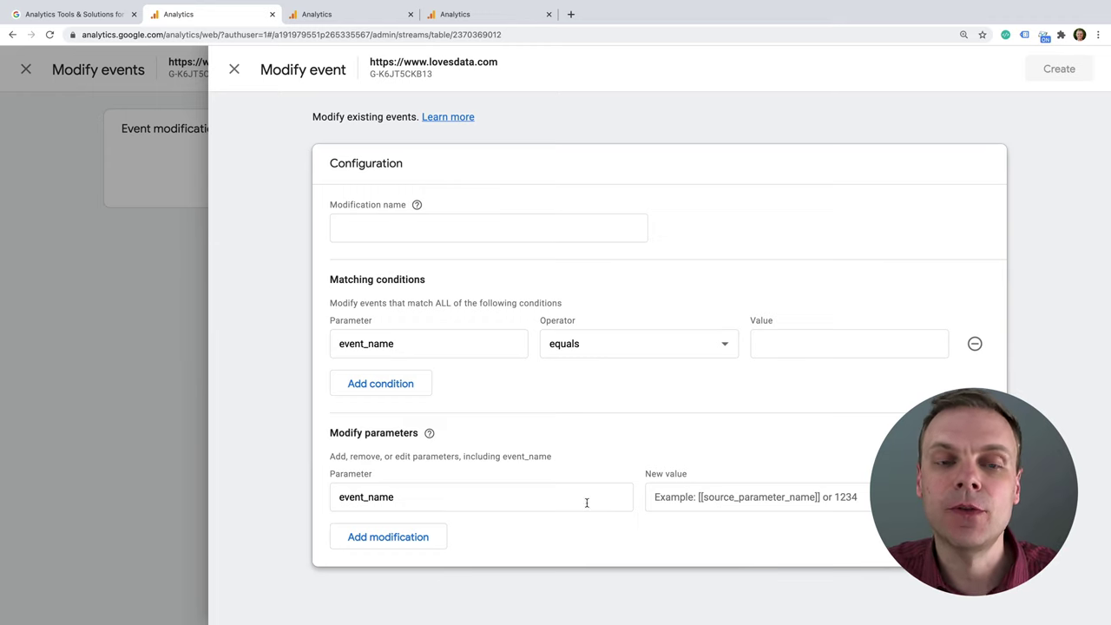
left_click(235, 72)
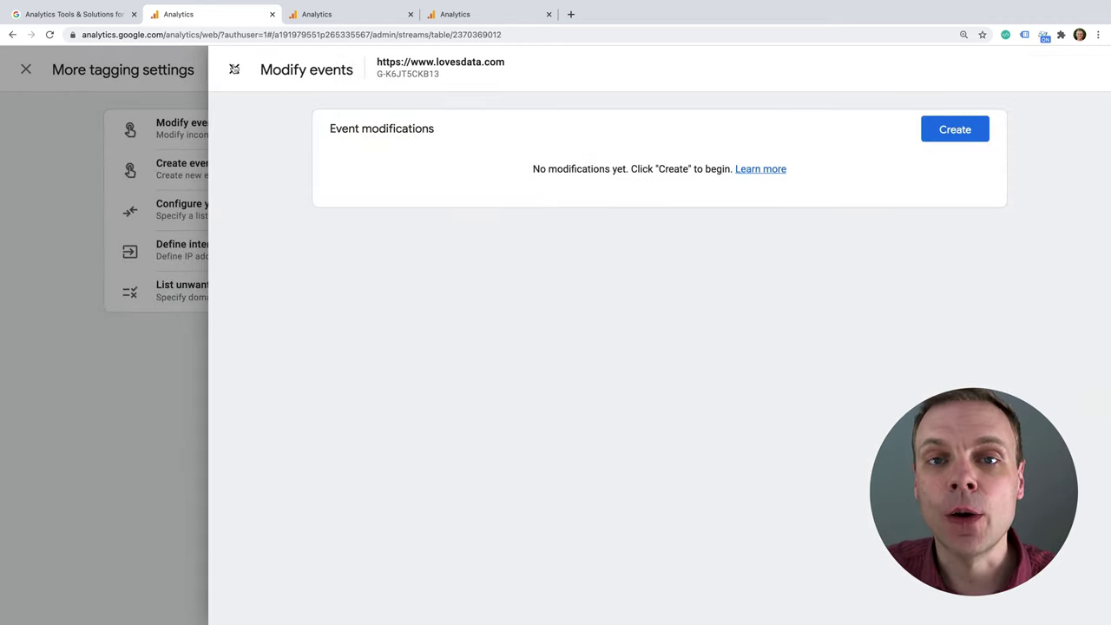
left_click(235, 70)
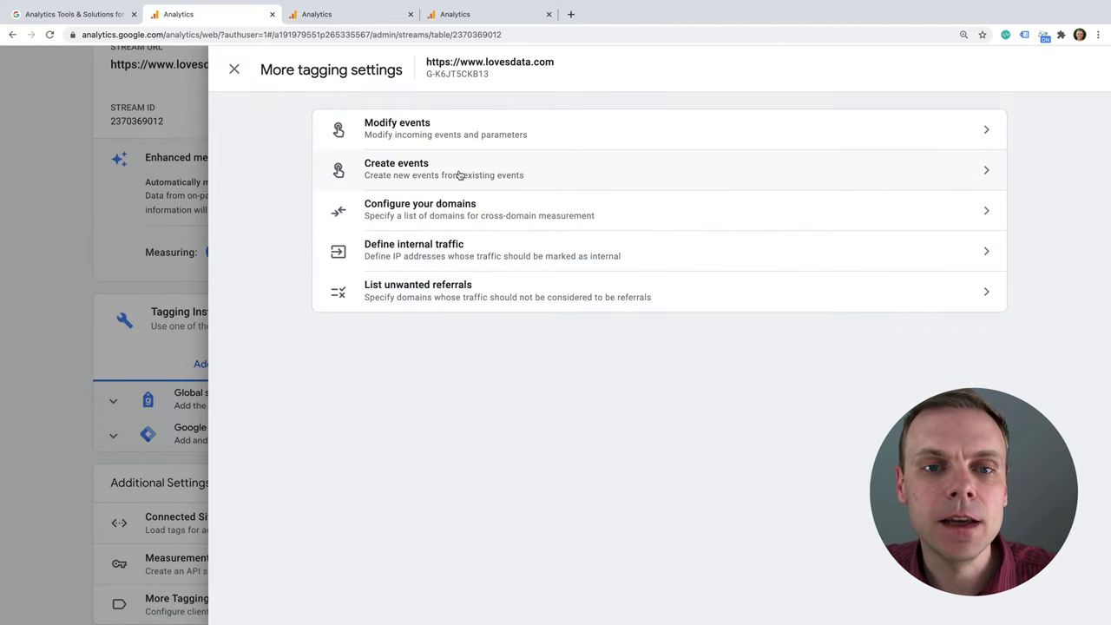
Step: Start a new custom event with the matching condition event_name equals page_view
left_click(460, 175)
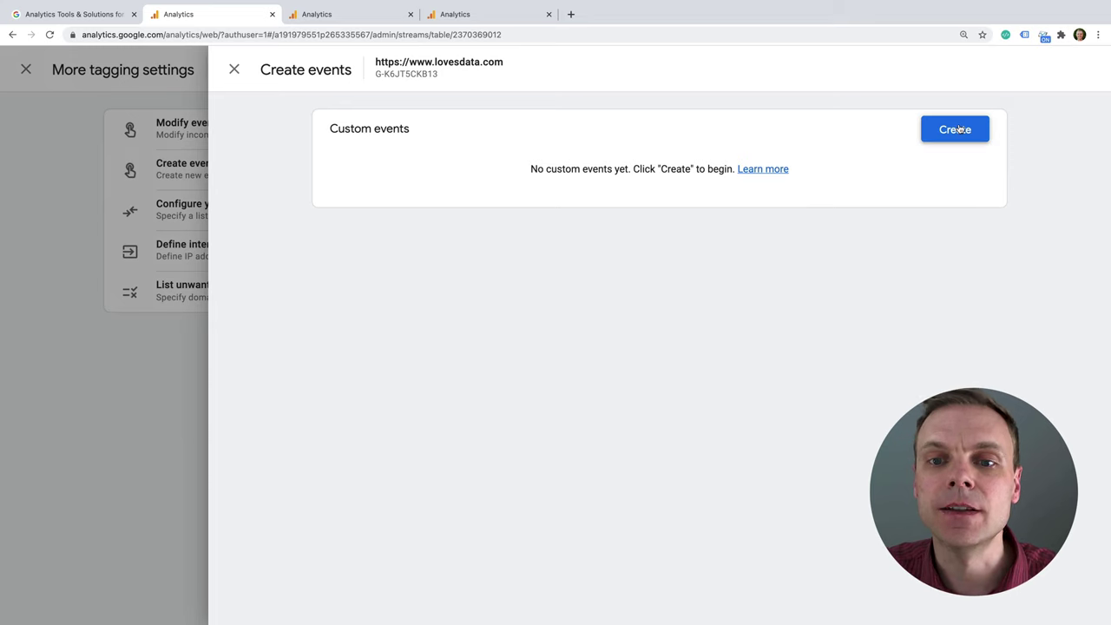
left_click(959, 129)
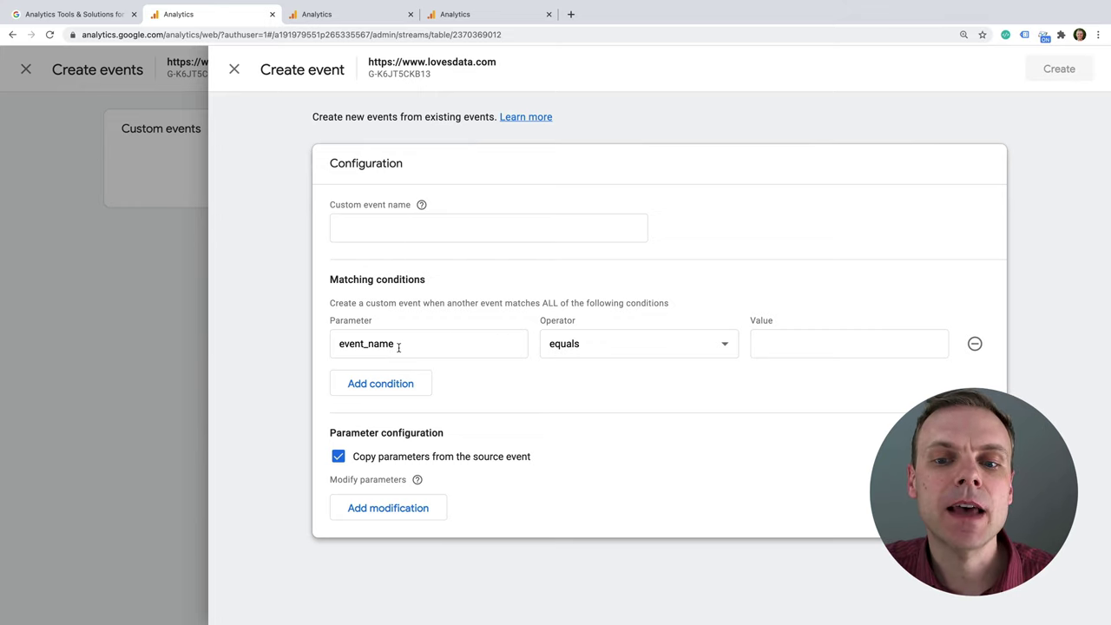
left_click(813, 344)
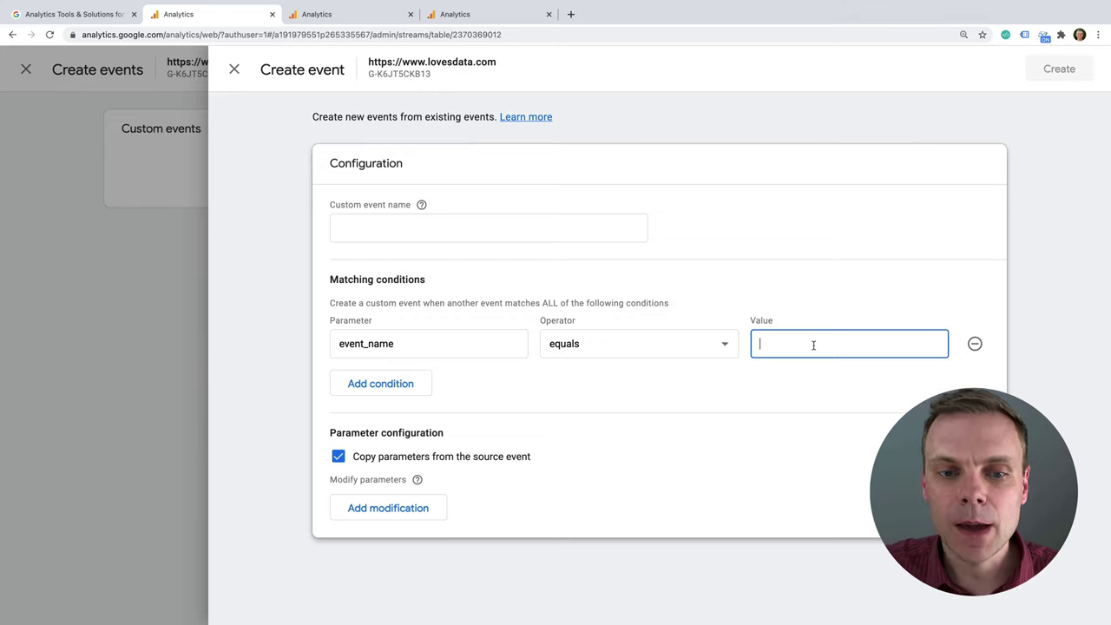
type("page_v")
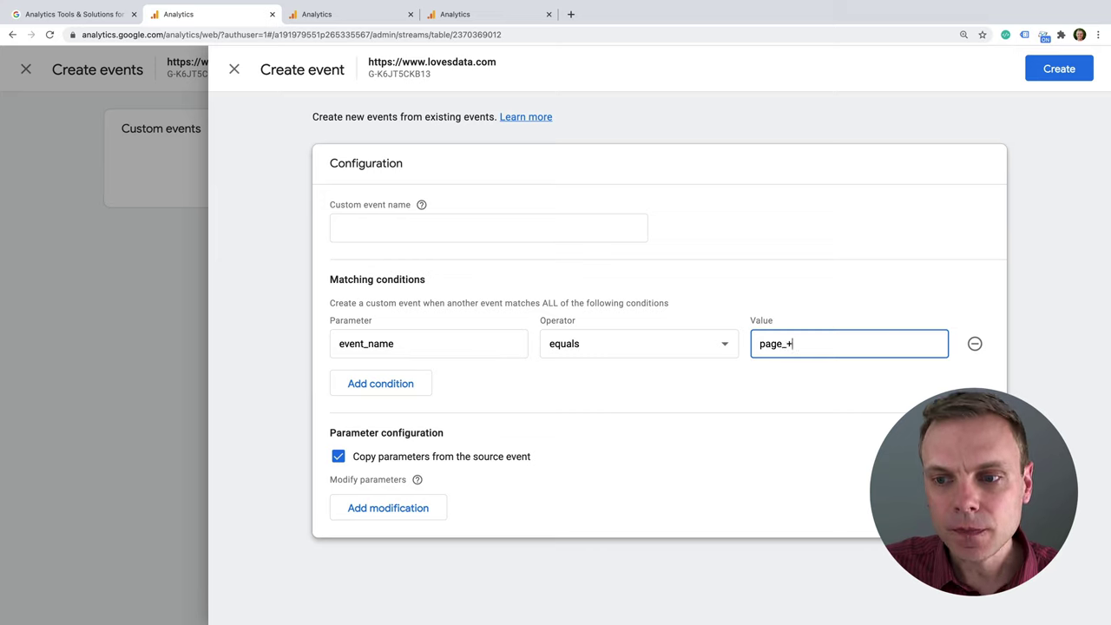
type("iew")
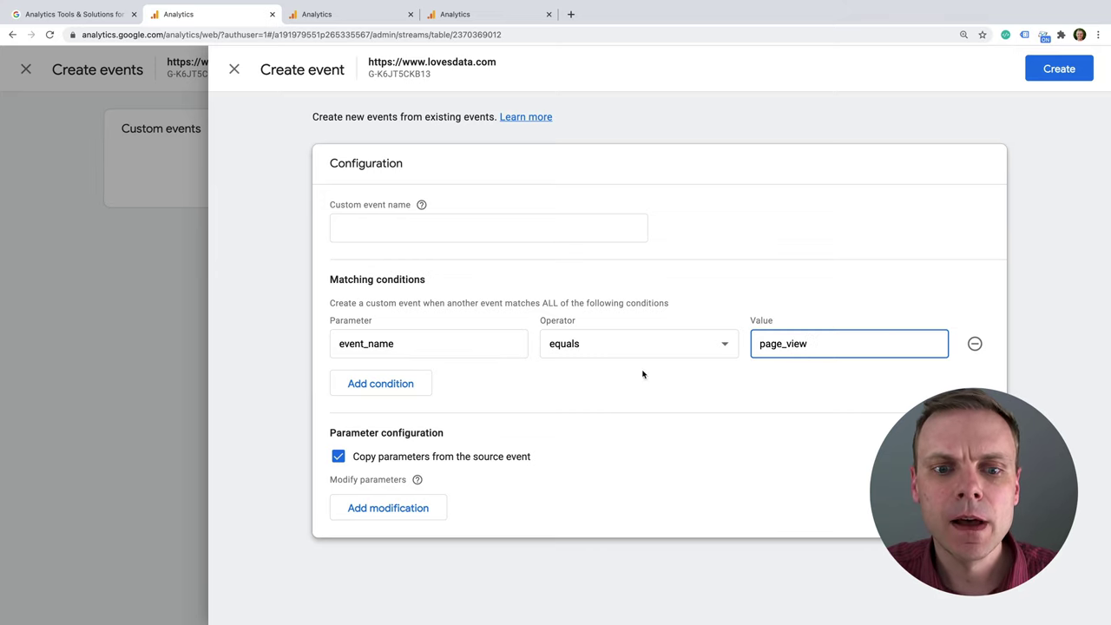
Step: Add a second matching condition to the custom event: page_location contains thank-you
left_click(406, 390)
left_click(436, 378)
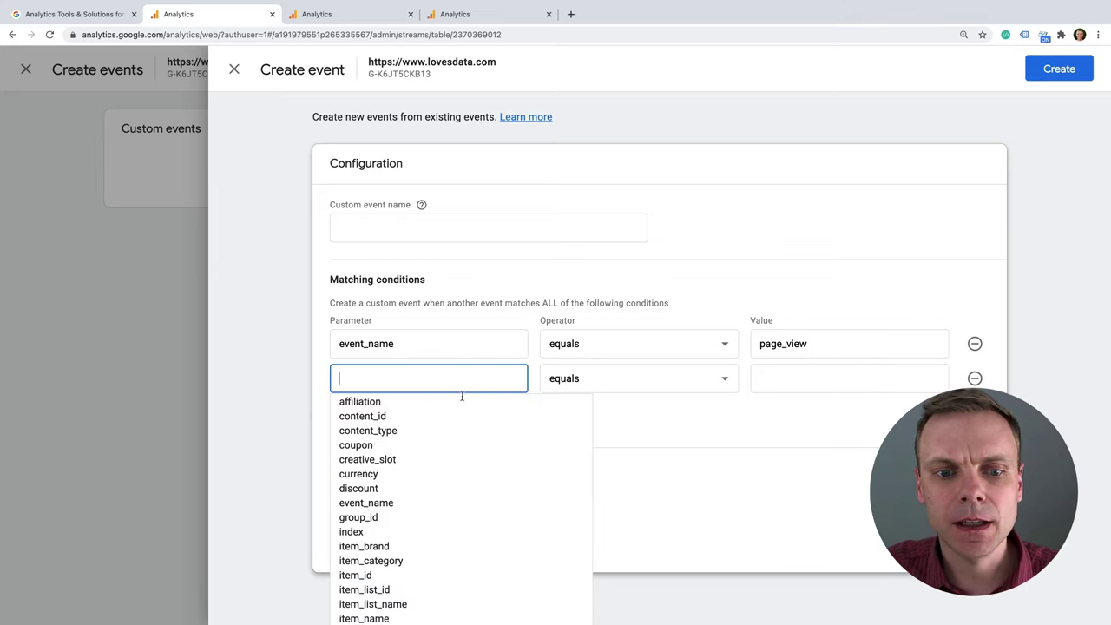
scroll(505, 439, "down", 2)
scroll(505, 436, "down", 1)
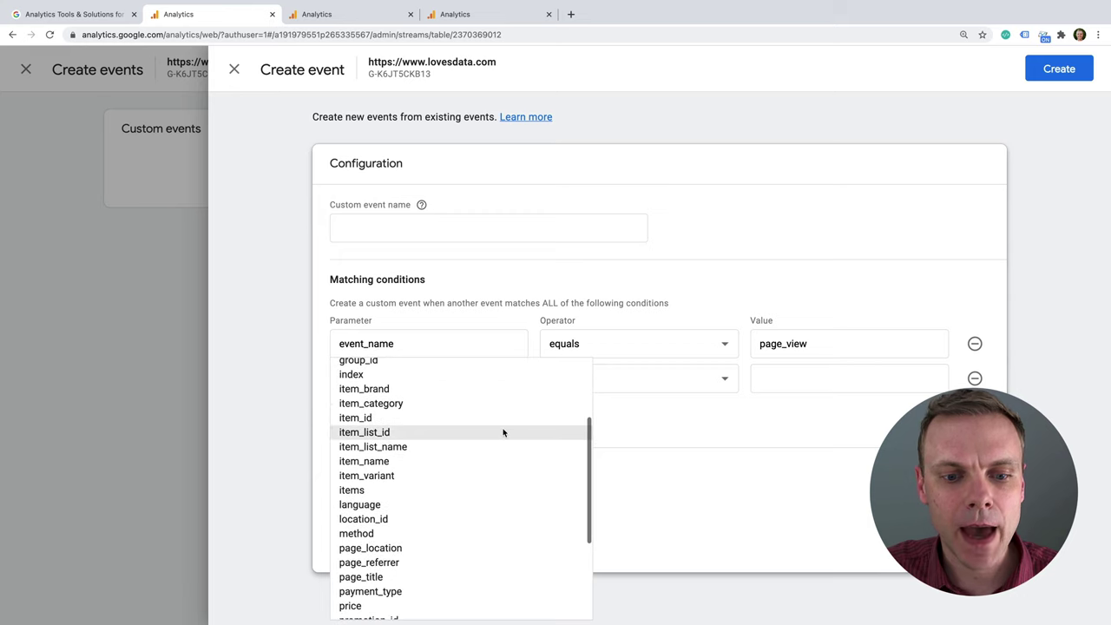
left_click(426, 550)
left_click(612, 380)
left_click(670, 332)
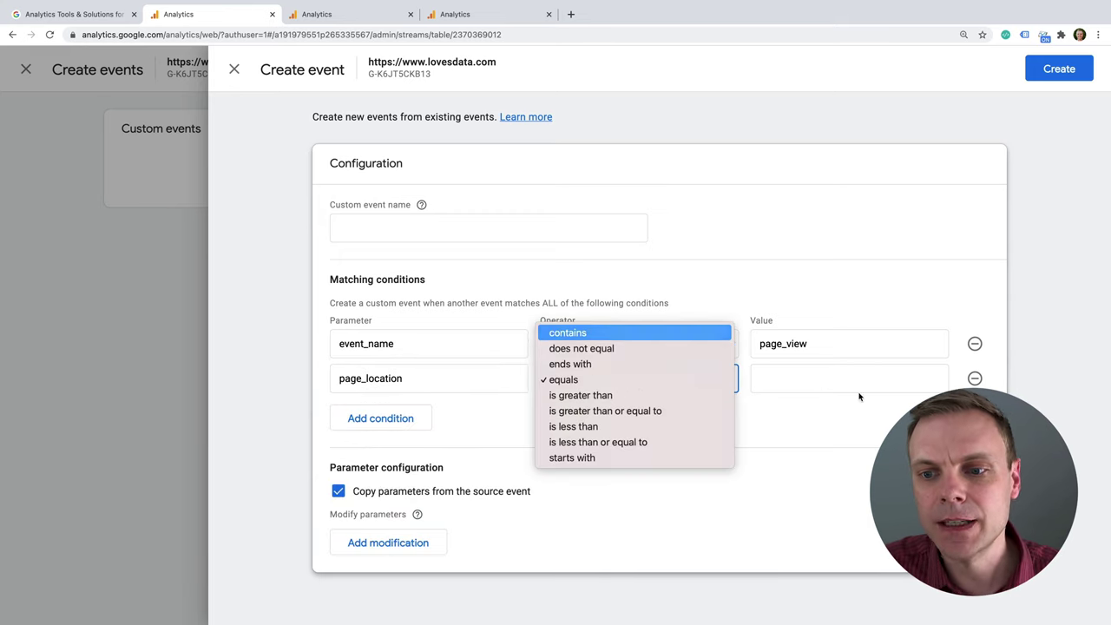
left_click(848, 379)
type("thank-")
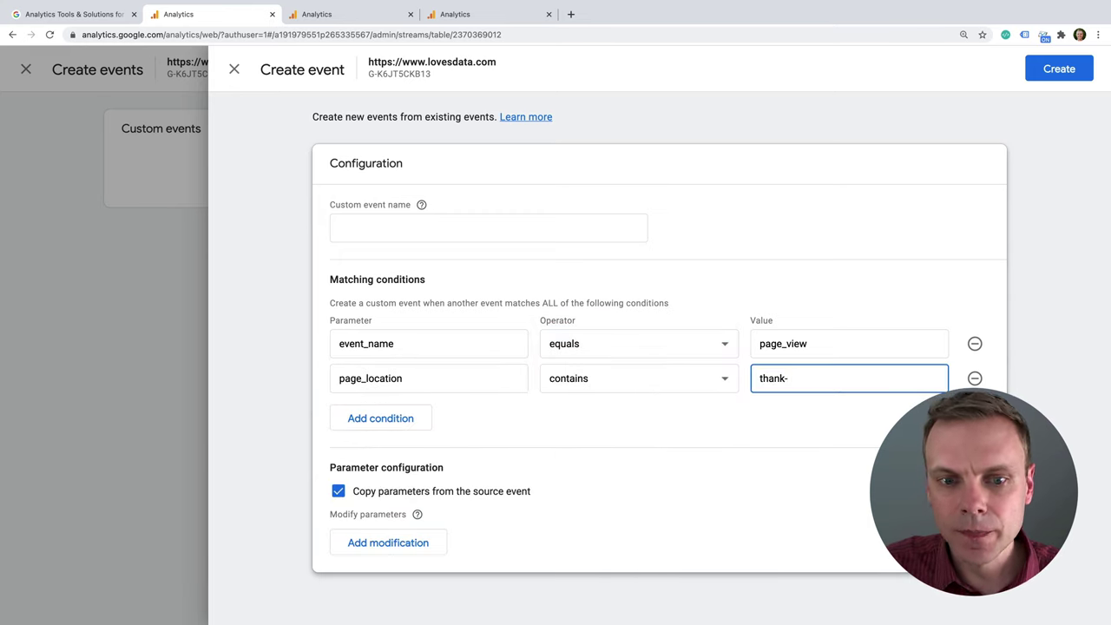
type("you")
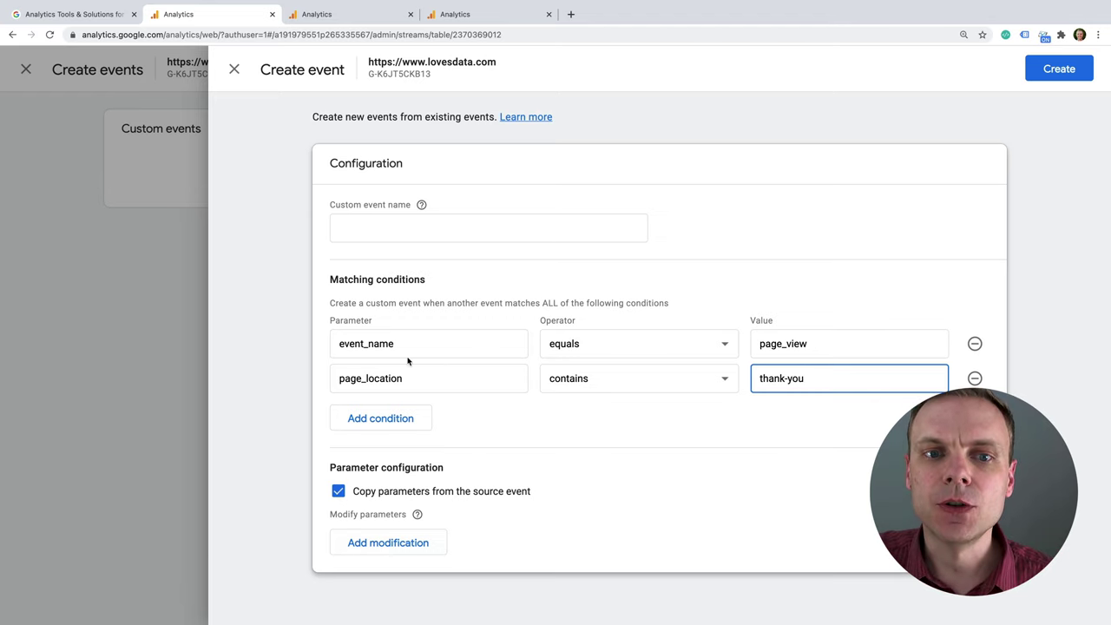
left_click(460, 304)
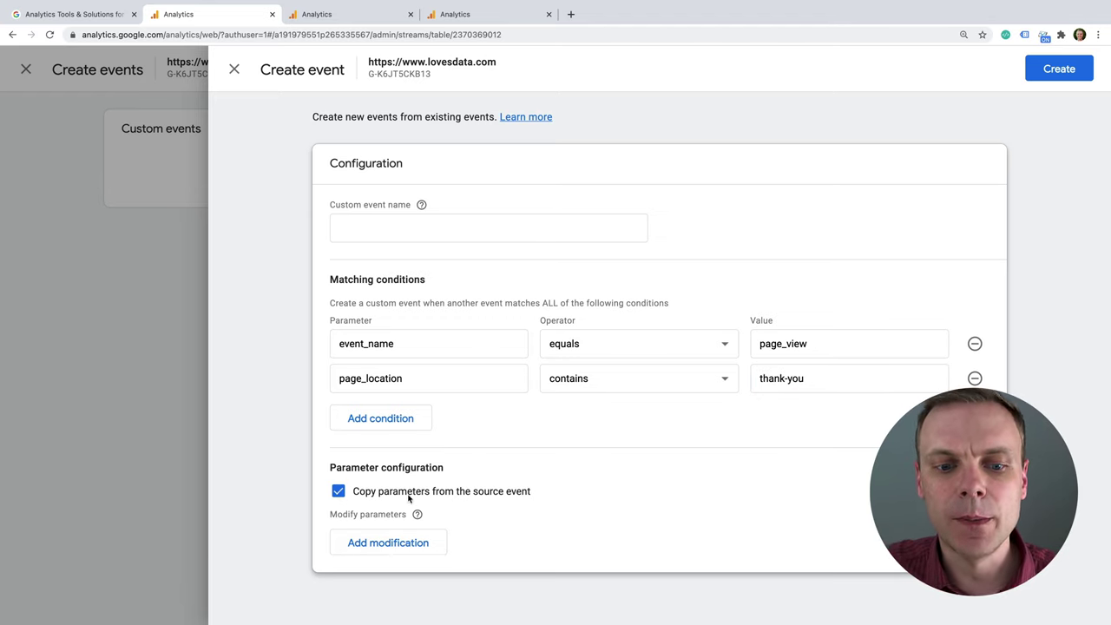
Step: Turn off copying parameters from the source event and add a parameter modification with generate_lead as its parameter
left_click(338, 491)
left_click(414, 541)
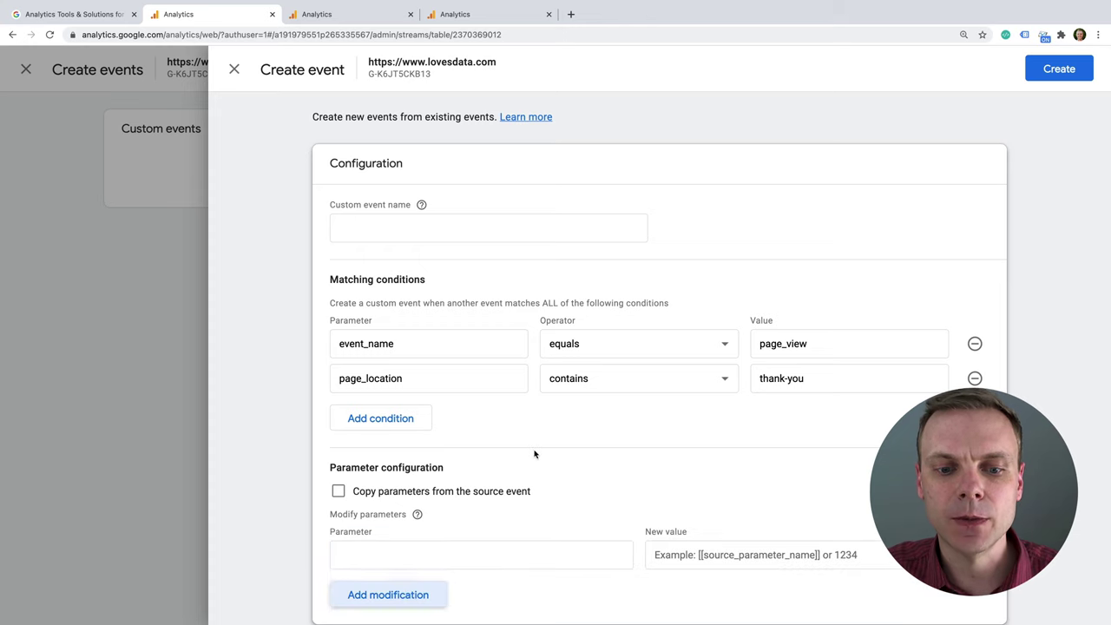
left_click(393, 514)
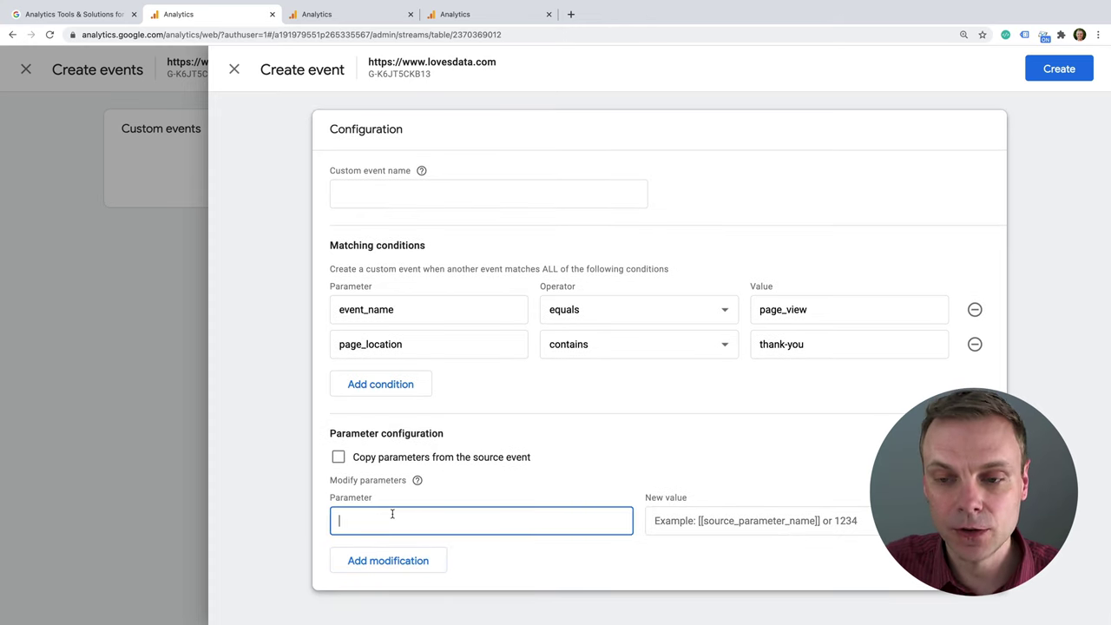
type("generate_")
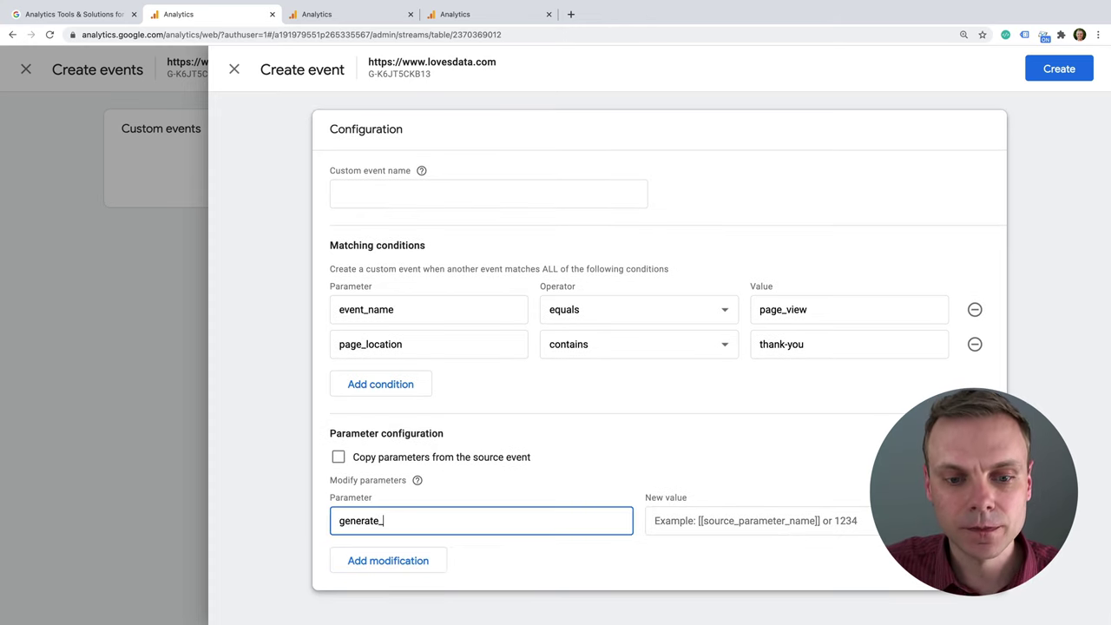
type("lead")
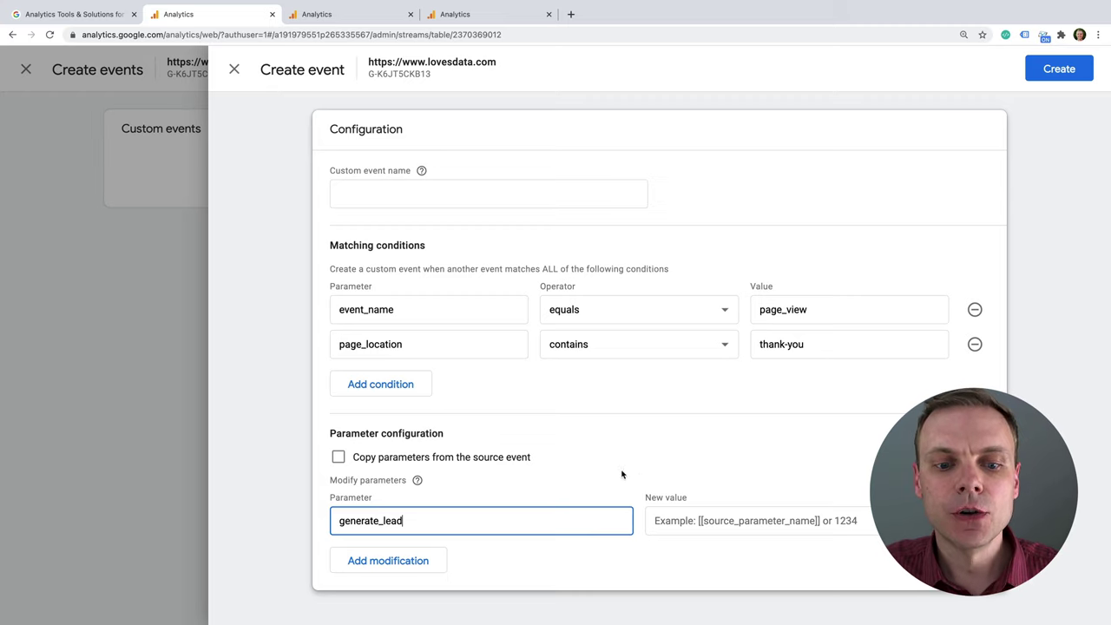
Step: Change the custom event's parameter modification to event_name with the new value generate_lead
left_click_drag(466, 521, 332, 517)
key("ctrl+c")
key("BackSpace")
type("ev")
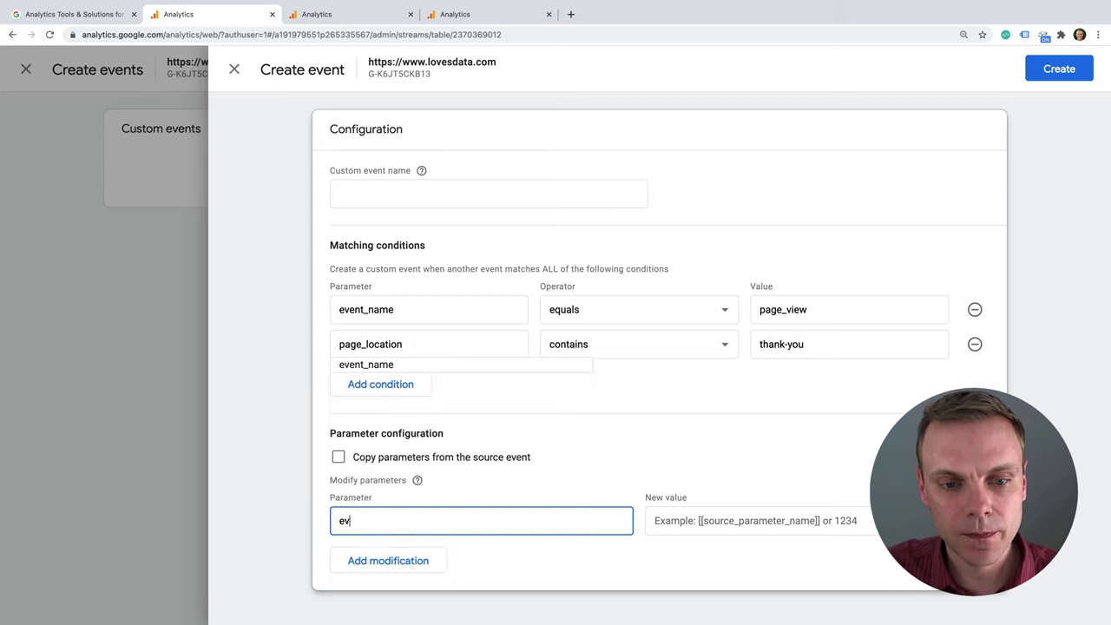
type("ent_name")
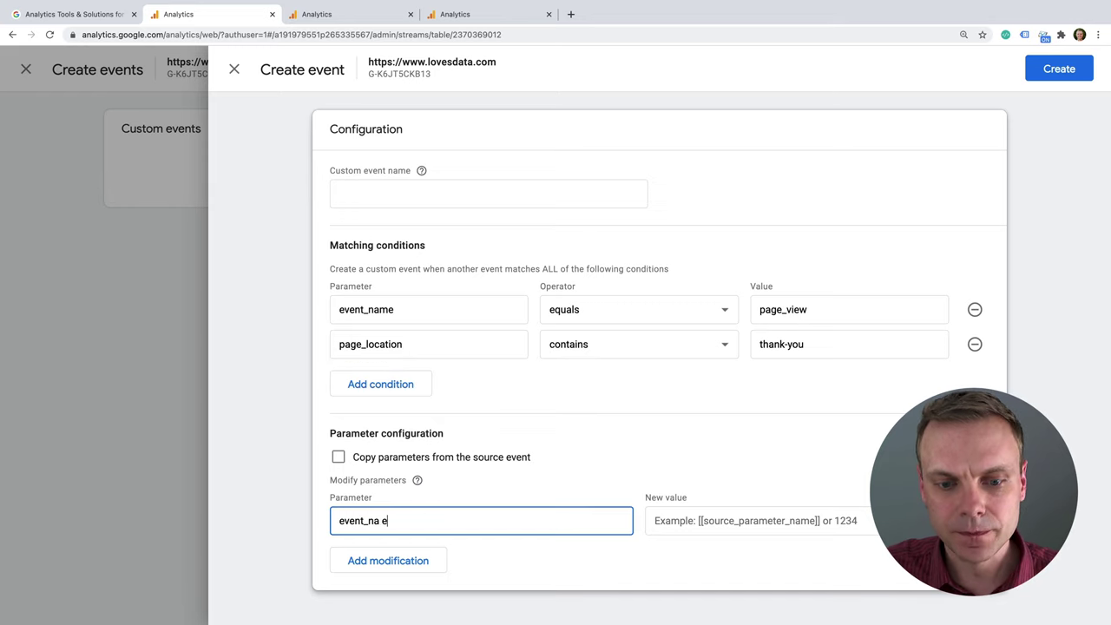
key("BackSpace")
type("me")
left_click(752, 518)
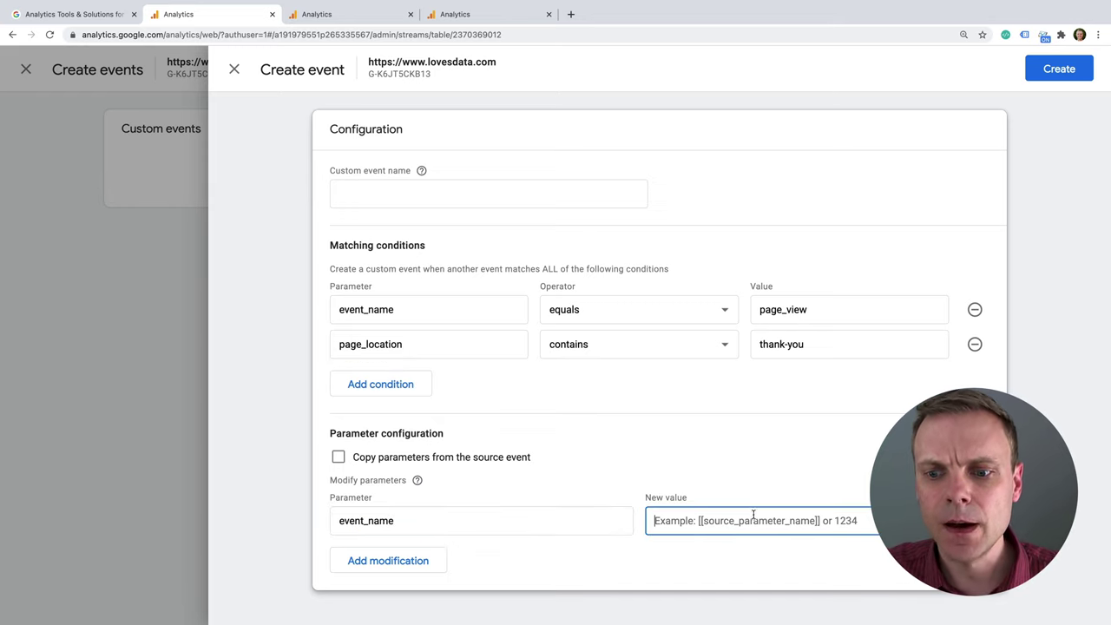
key("ctrl+v")
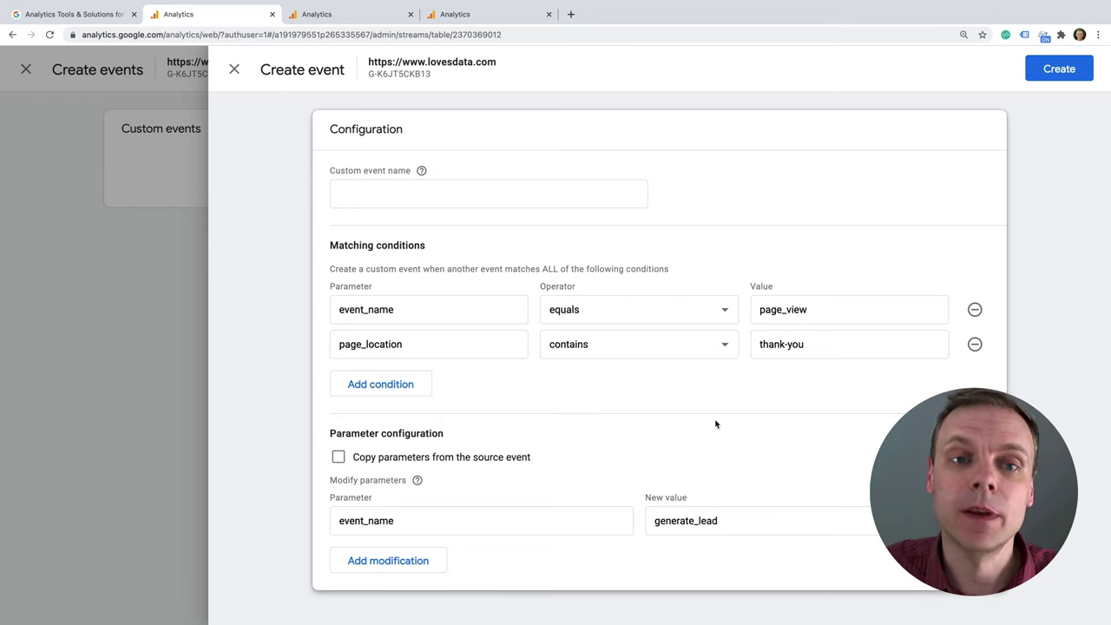
Step: Discard the unsaved custom event and return to the web stream details
left_click(232, 69)
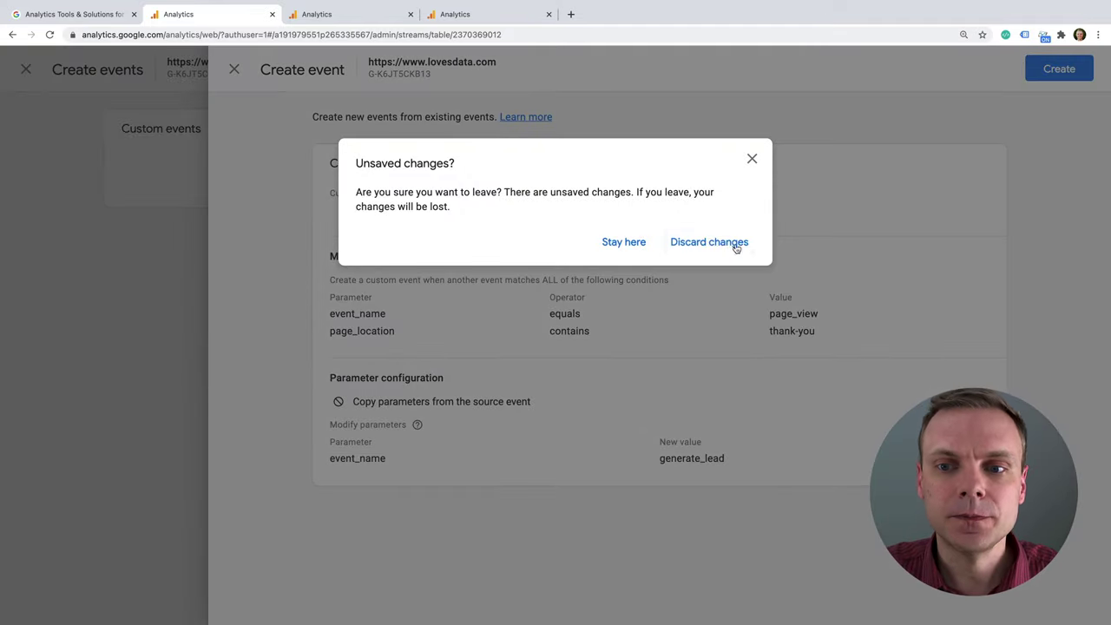
left_click(717, 243)
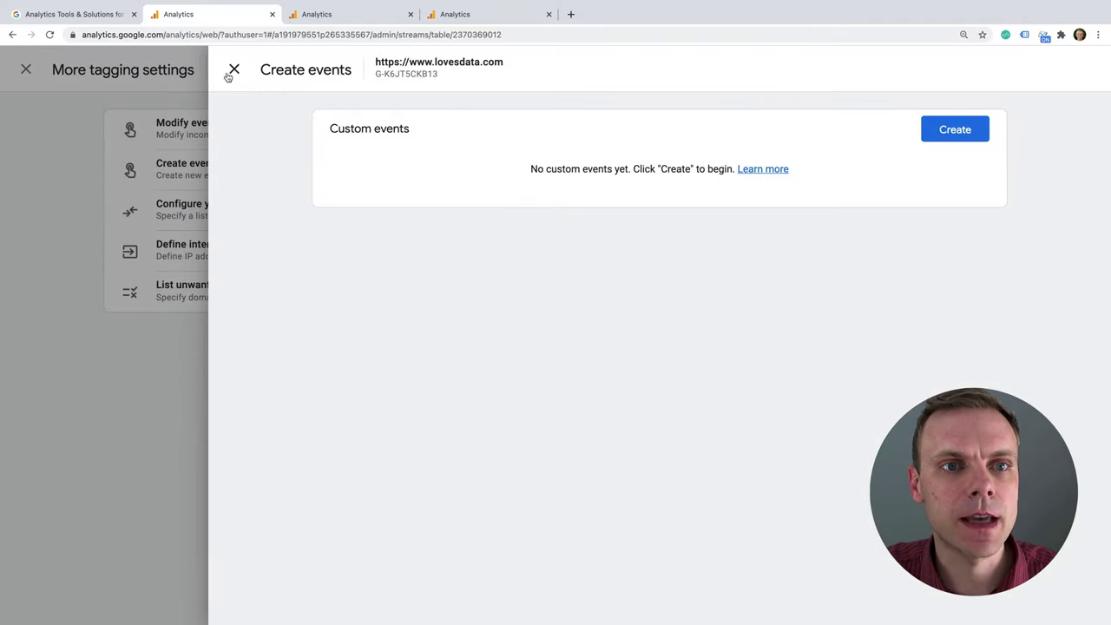
left_click(233, 70)
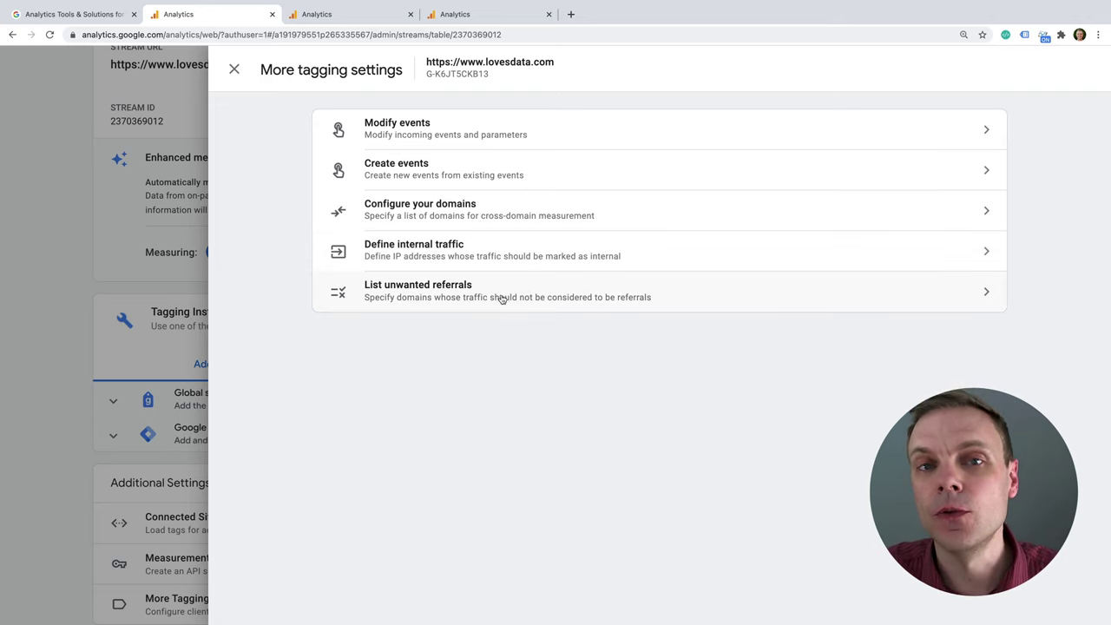
left_click(235, 69)
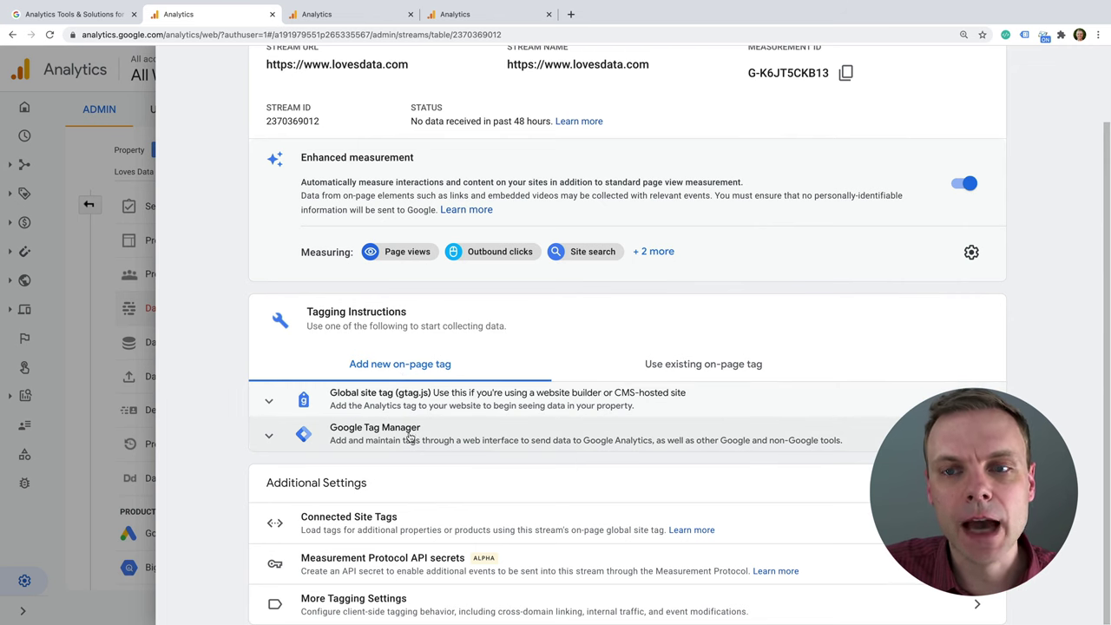
Step: Copy the web stream's measurement ID and open the Loves Data 4.0 container in Google Tag Manager in a new browser tab
scroll(756, 131, "up", 2)
left_click_drag(750, 159, 839, 159)
key("super+c")
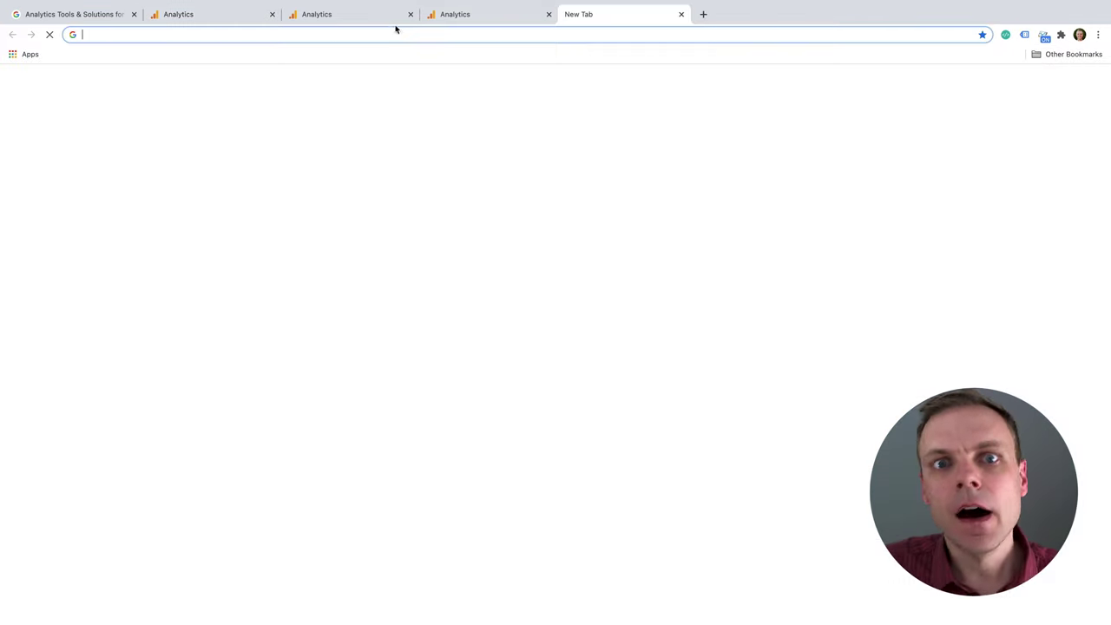
left_click(570, 14)
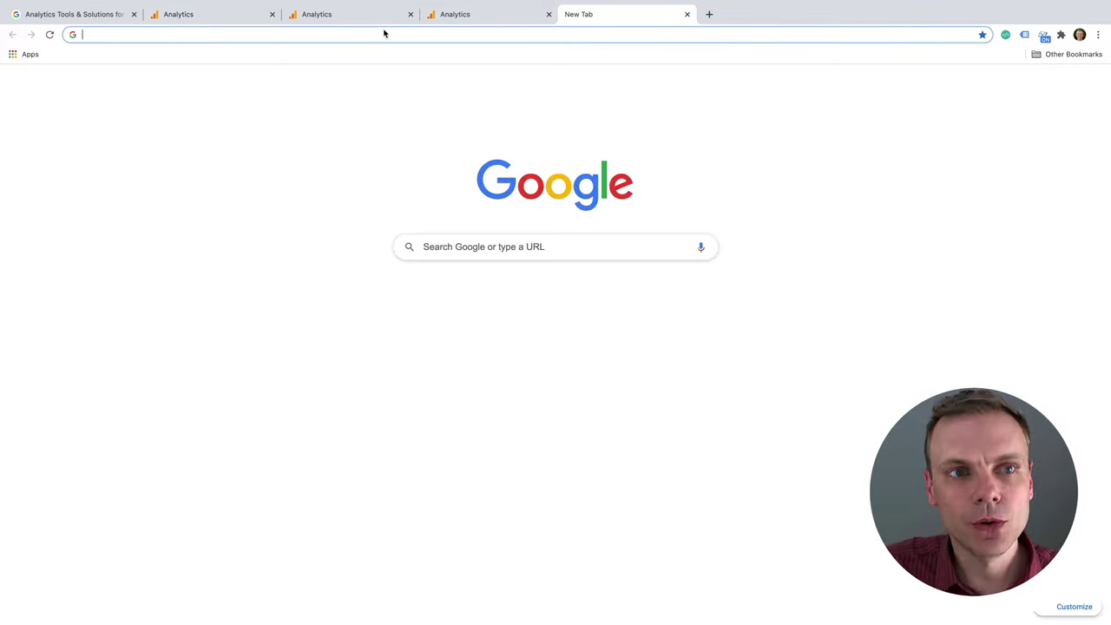
type("tag")
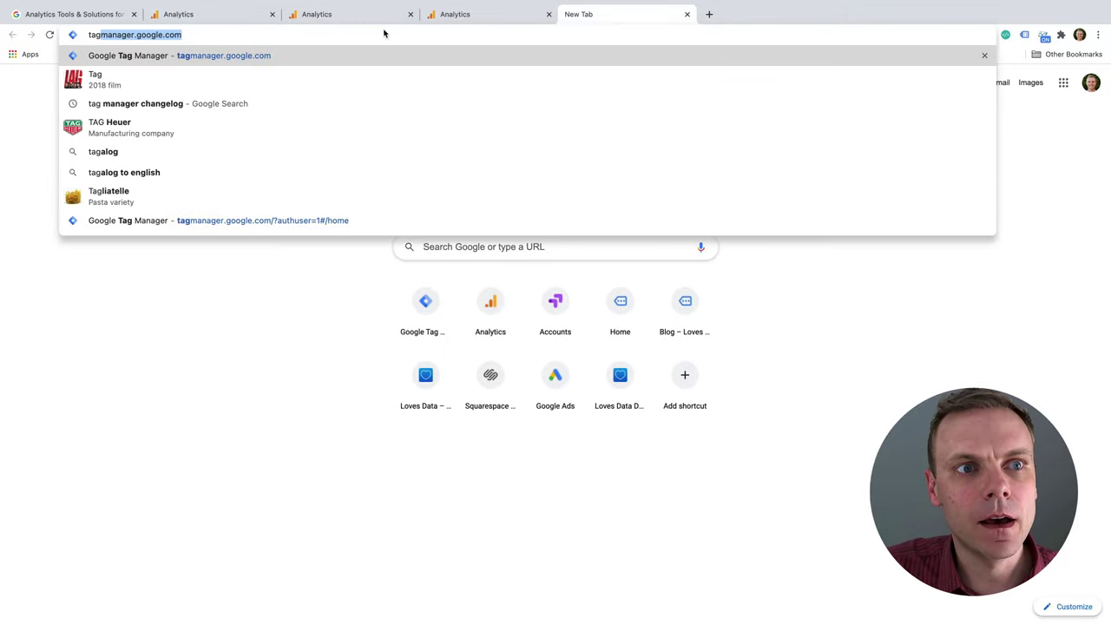
key("Return")
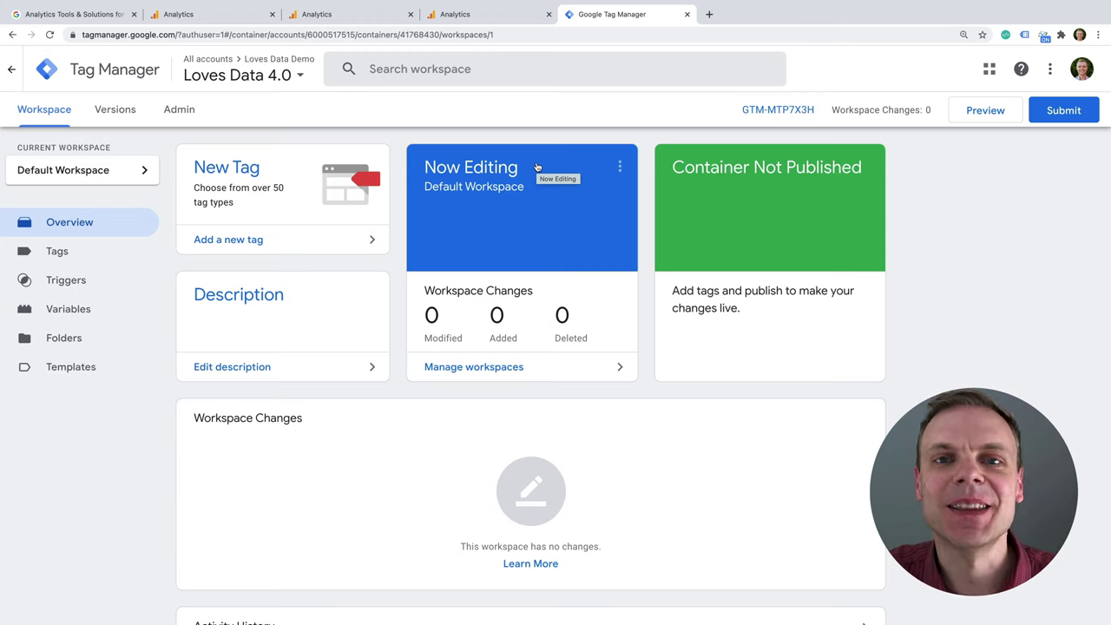
Step: Add a new tag named Google Analytics 4 with the tag type Google Analytics: GA4 Configuration
left_click(299, 245)
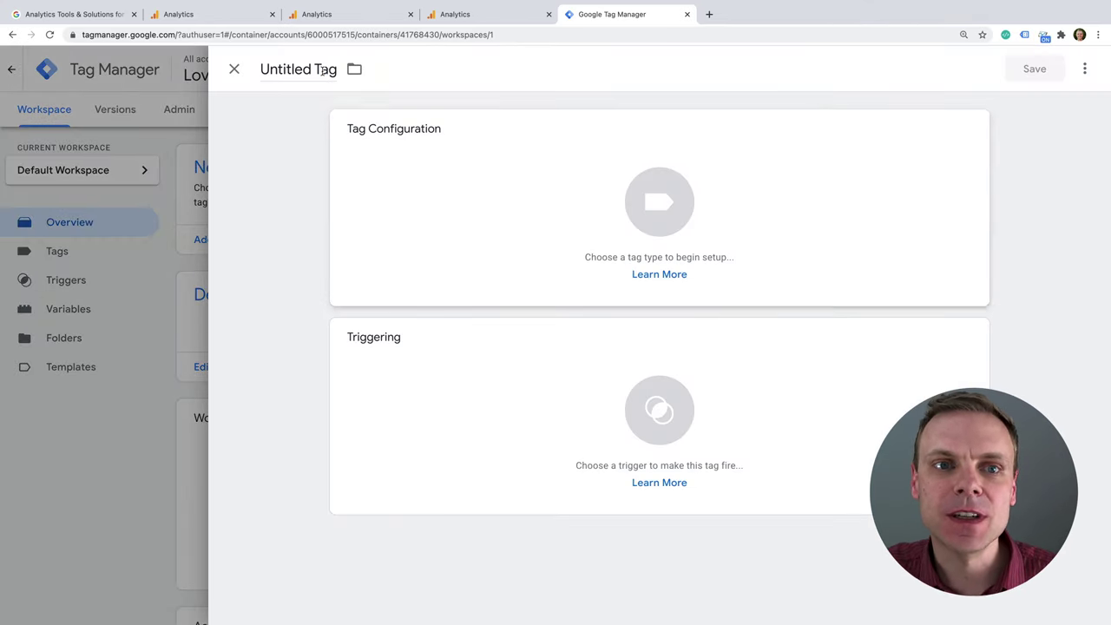
left_click(323, 70)
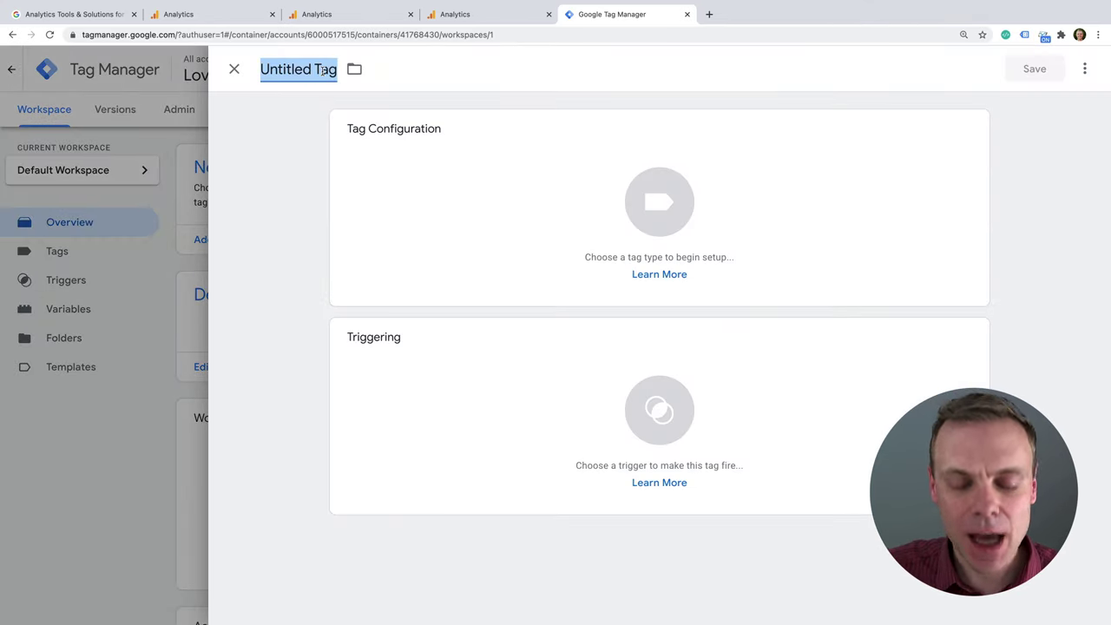
type("Google Anal")
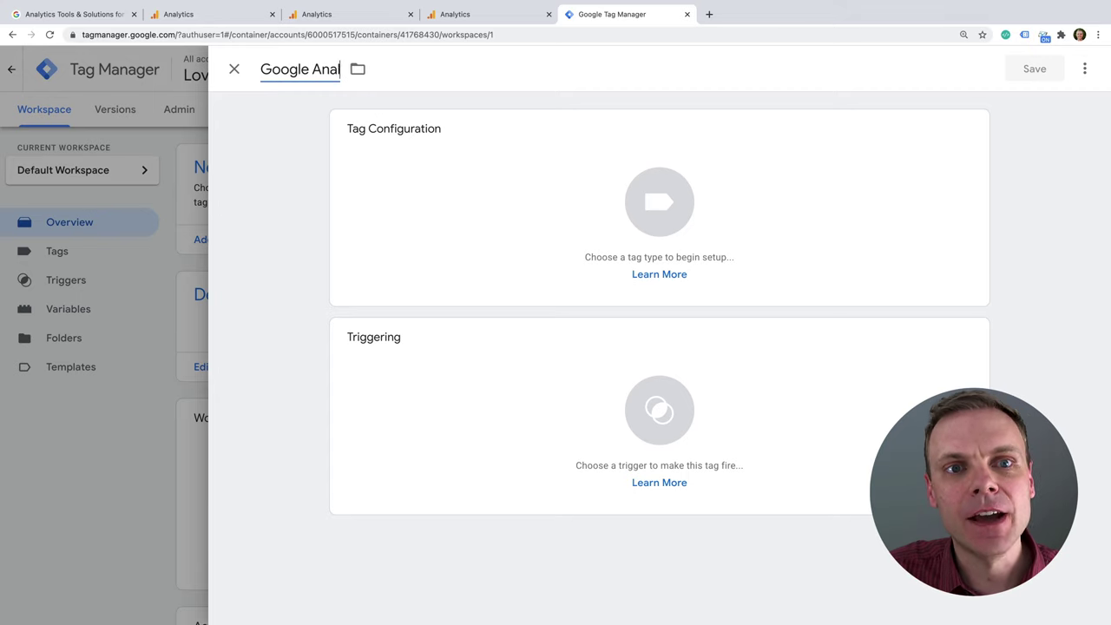
type("ytics 4")
left_click(523, 216)
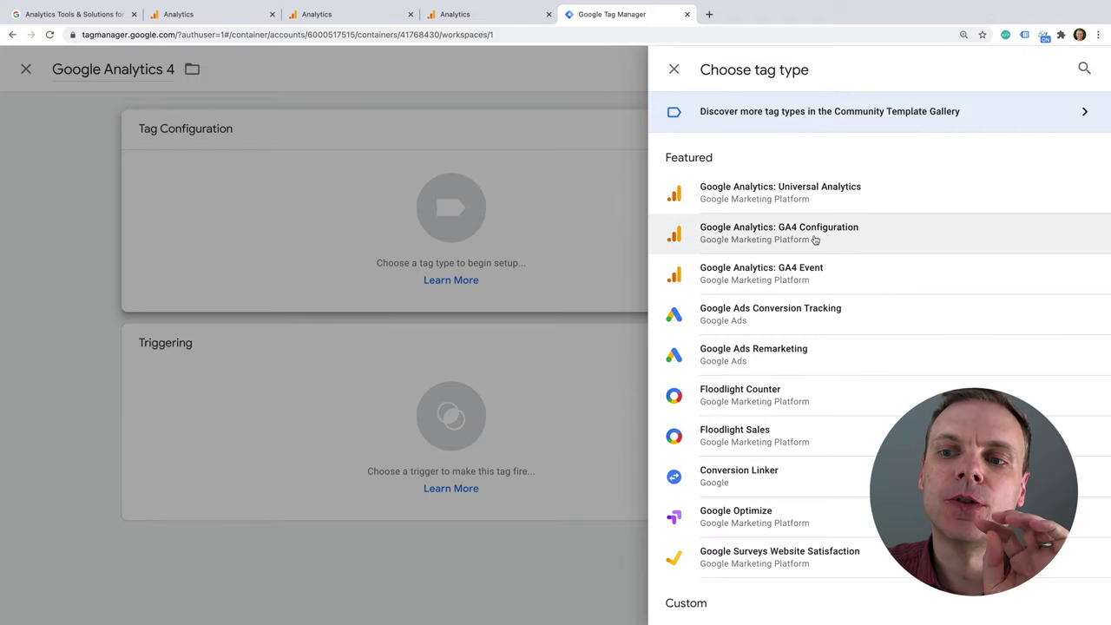
left_click(814, 239)
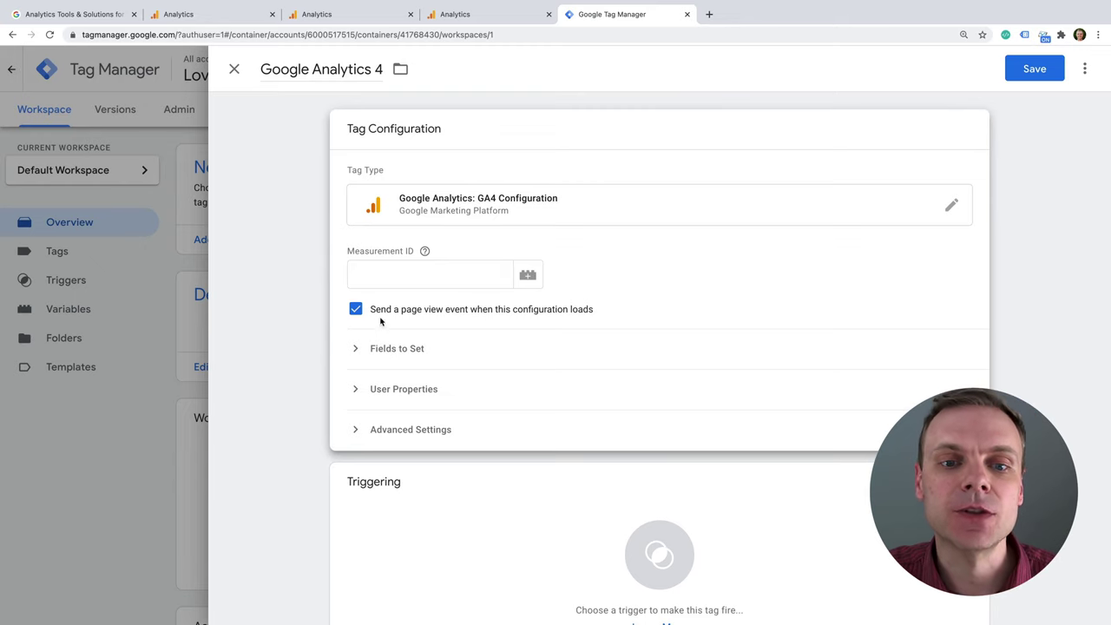
Step: Give the tag the copied measurement ID and the All Pages firing trigger, and save it
left_click(413, 276)
key("super+v")
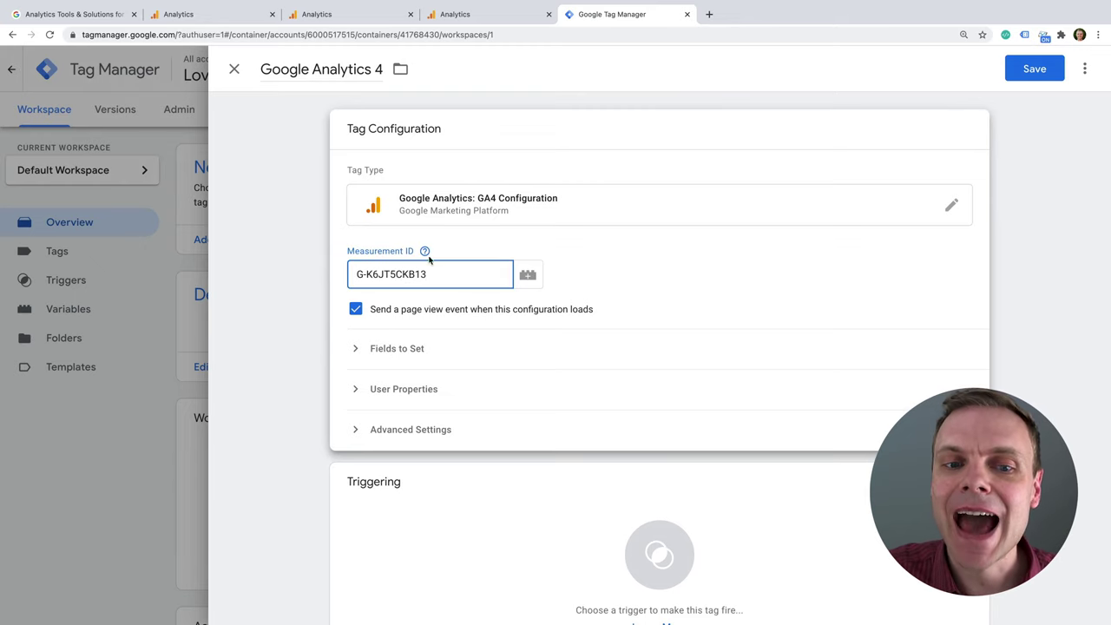
left_click(375, 293)
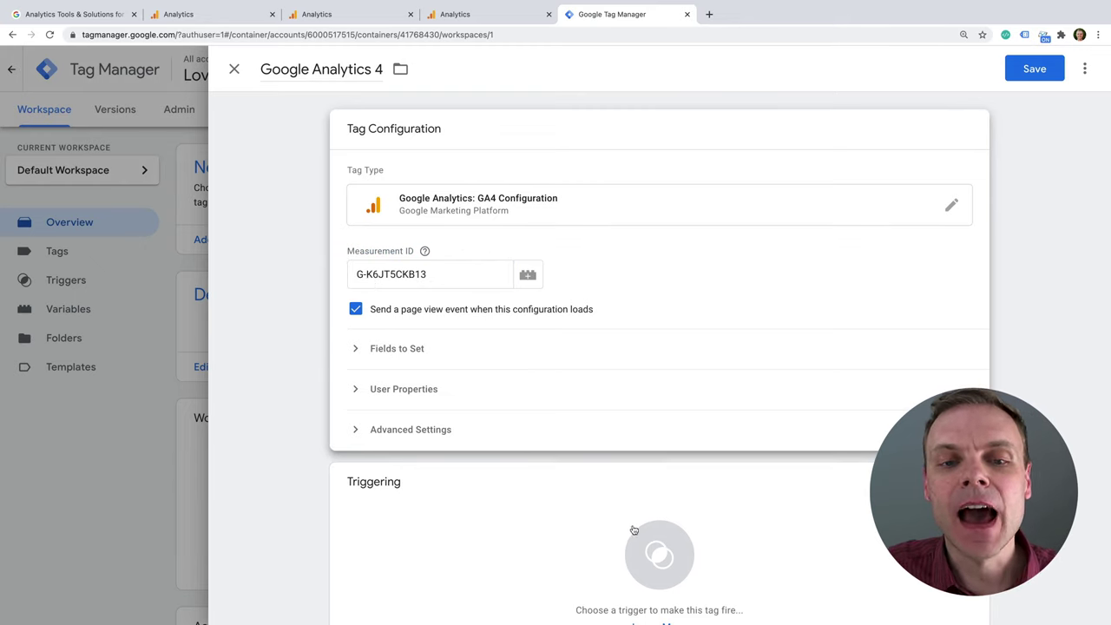
left_click(542, 528)
left_click(295, 140)
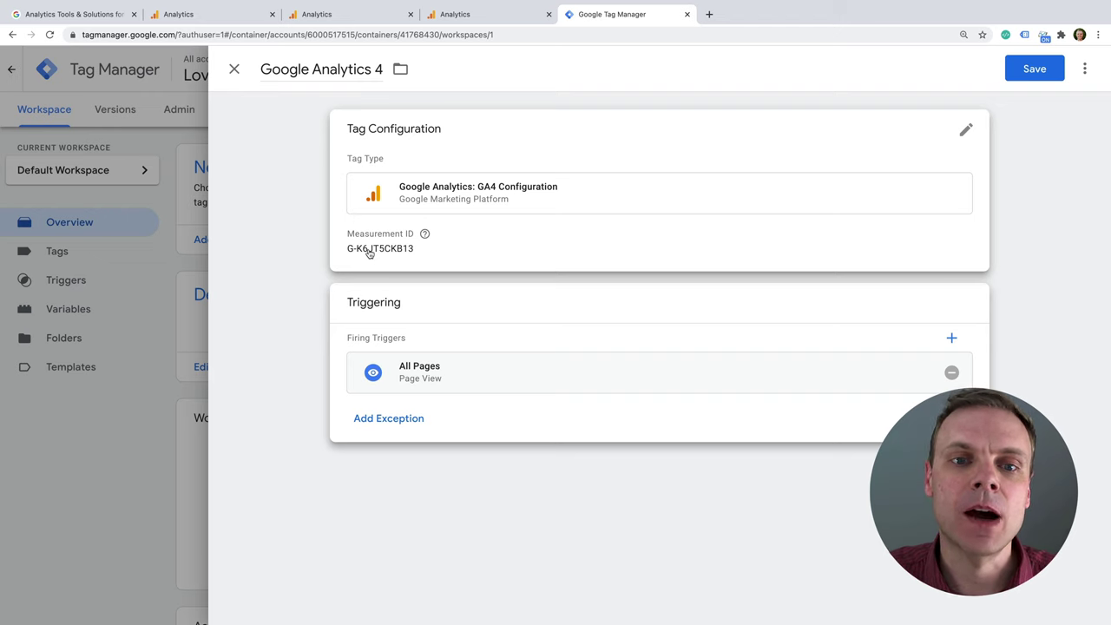
left_click(1024, 69)
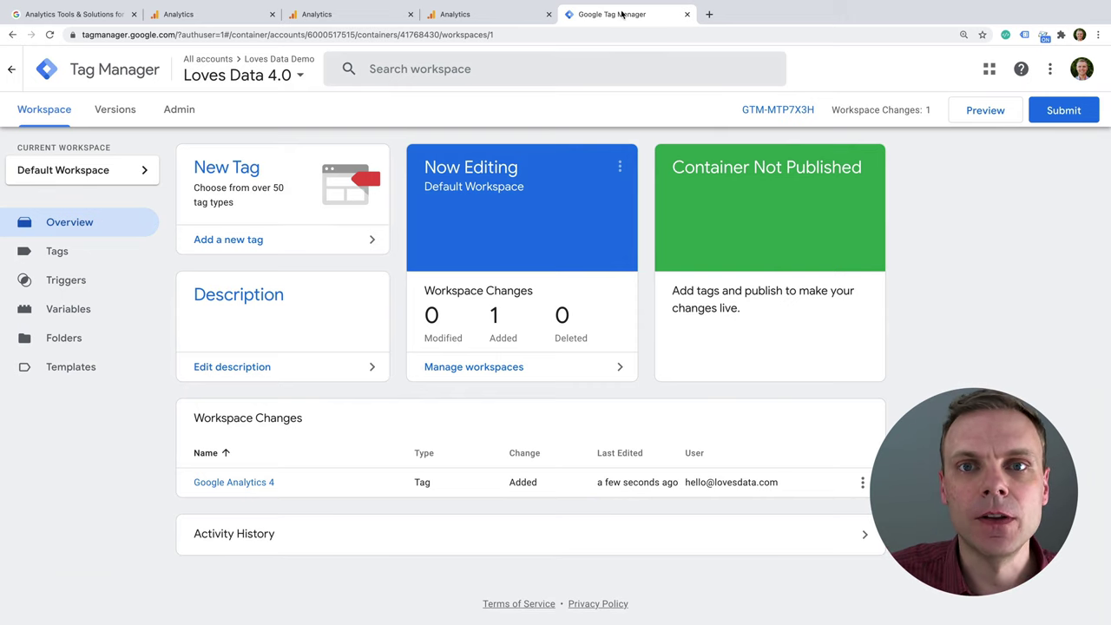
Step: Switch back to the Loves Data web stream in Google Analytics and close its details
left_click(521, 16)
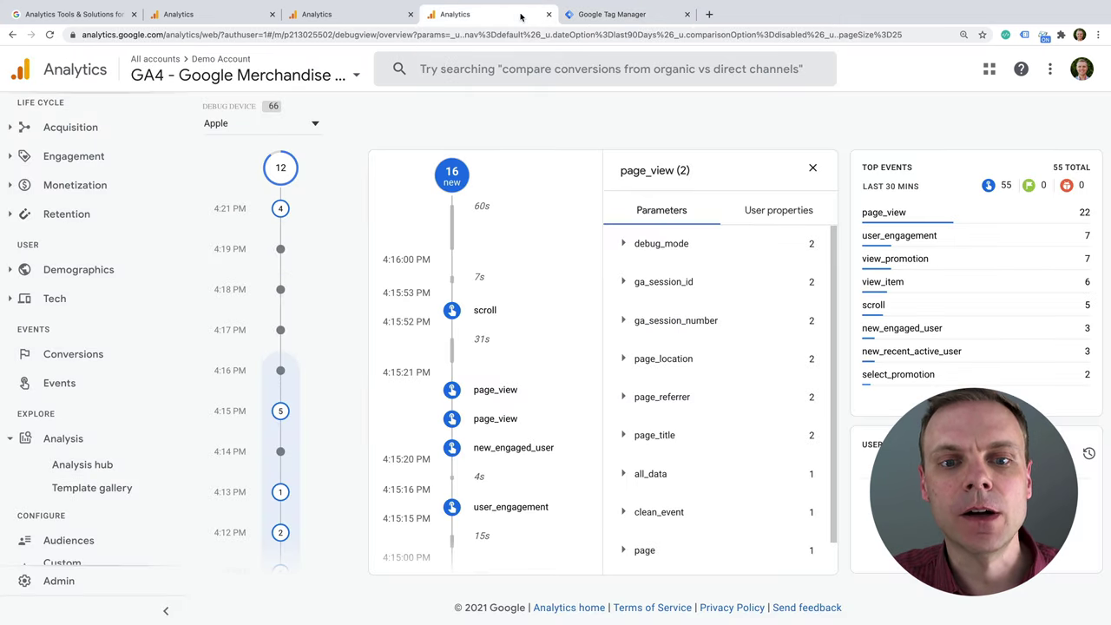
left_click(241, 17)
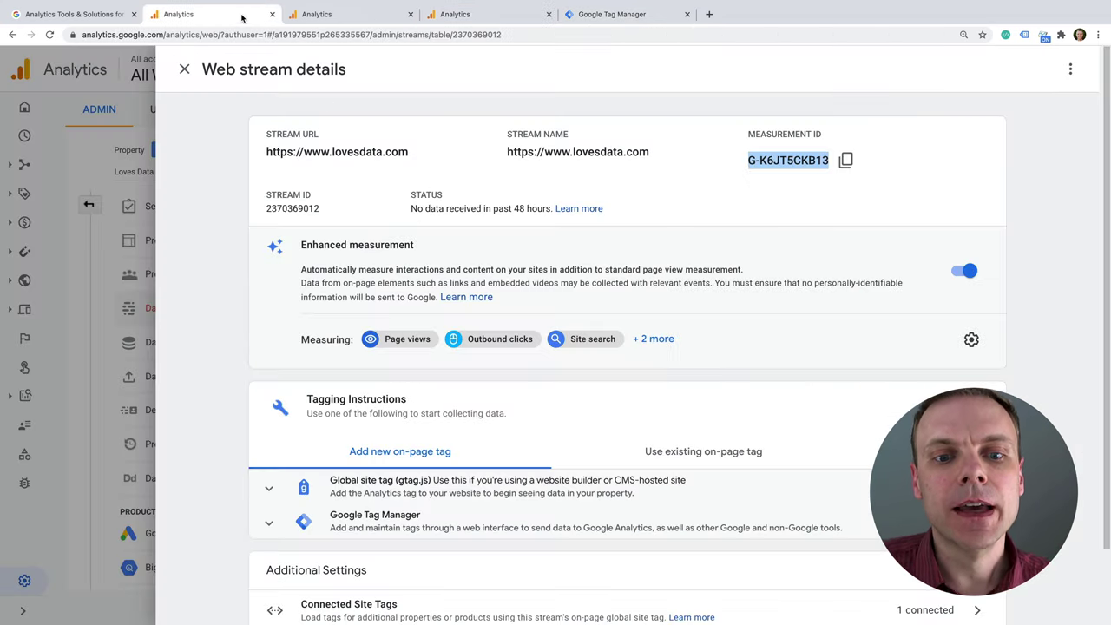
left_click(767, 159)
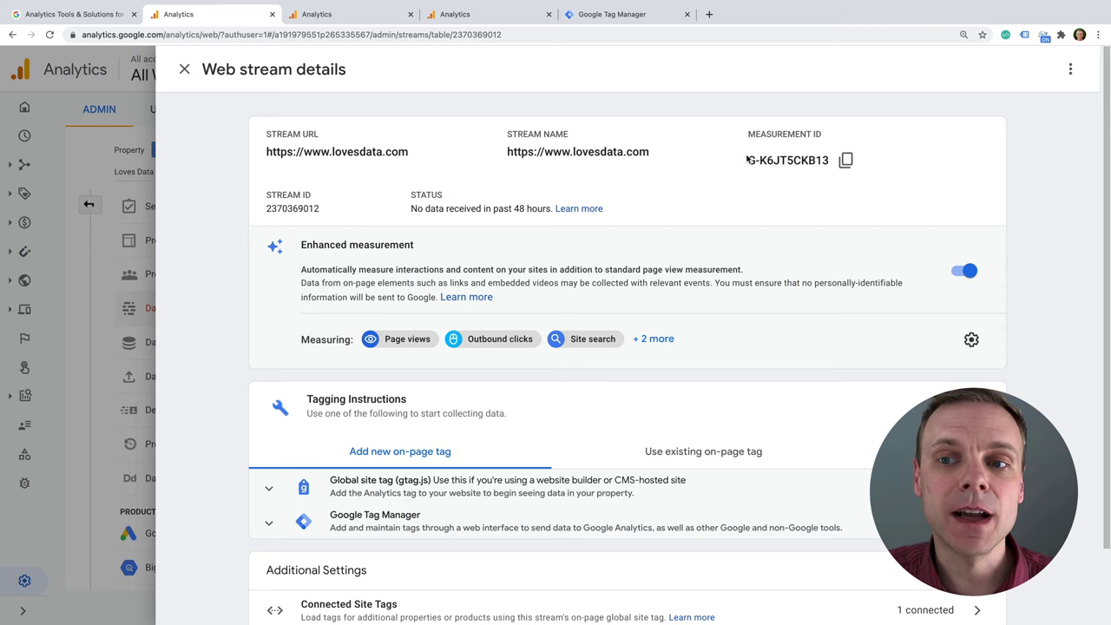
left_click(185, 70)
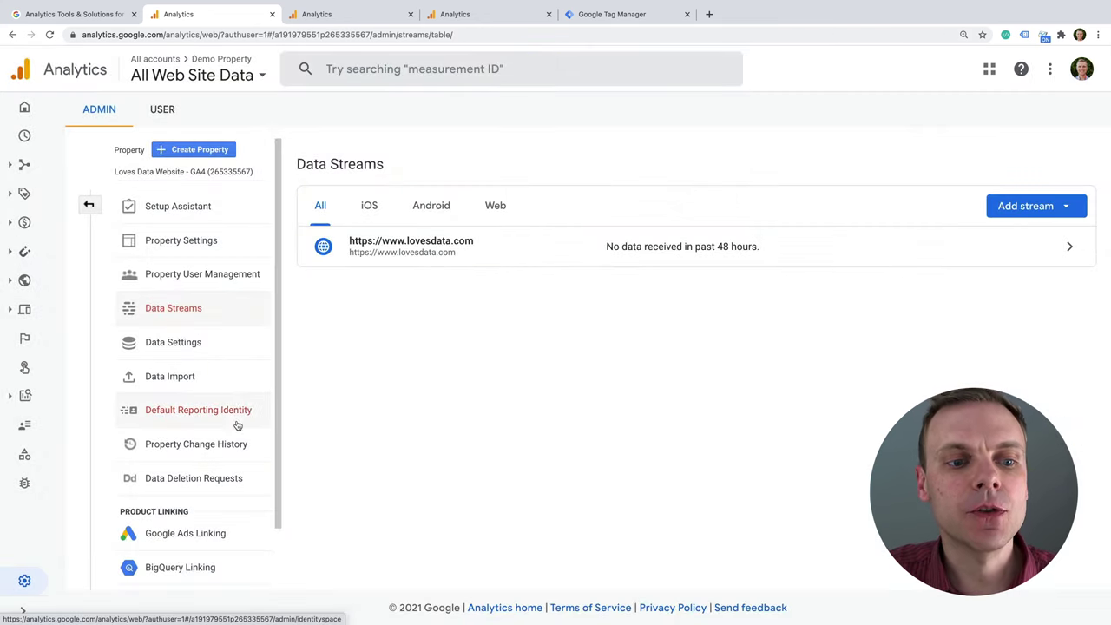
Step: Review the Loves Data GA4 property's data filters, its Data Import page and the remaining property settings
left_click(210, 344)
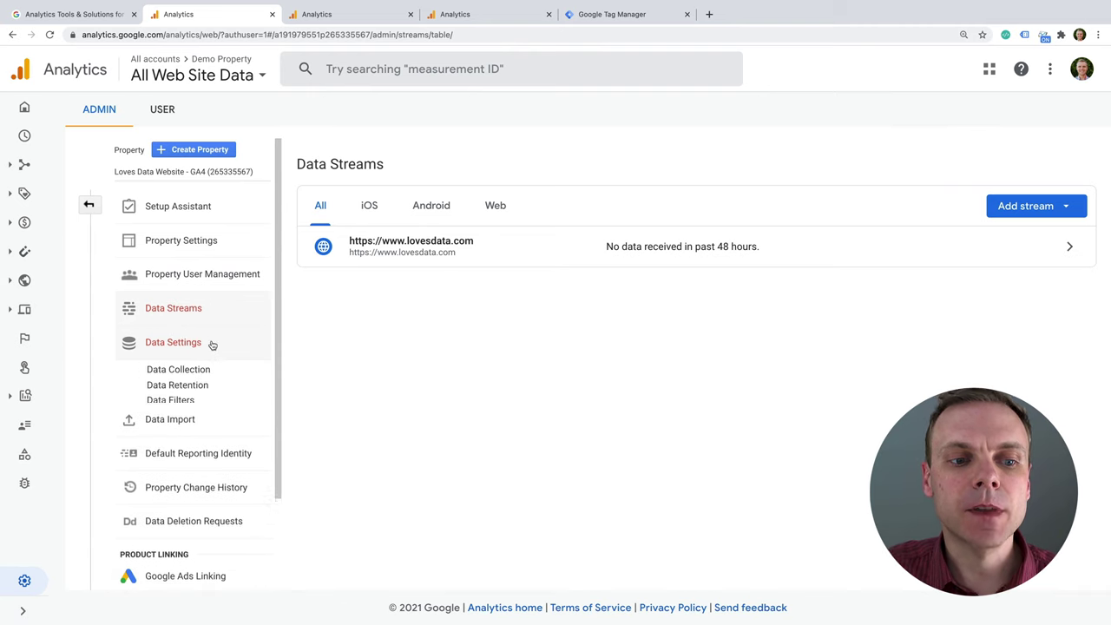
left_click(194, 402)
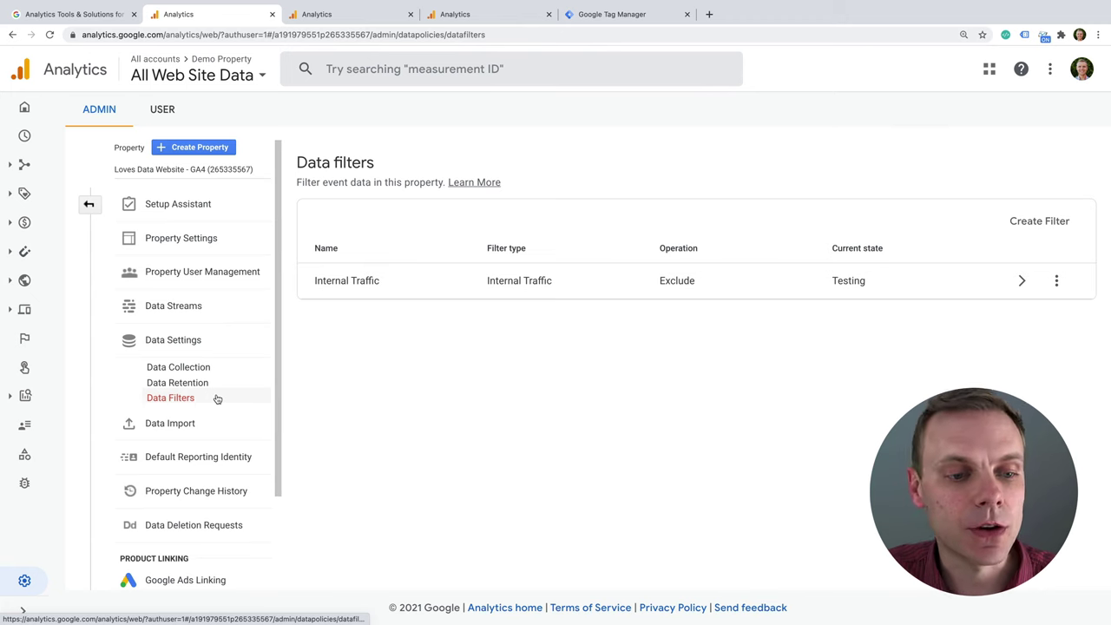
scroll(209, 382, "down", 2)
left_click(201, 378)
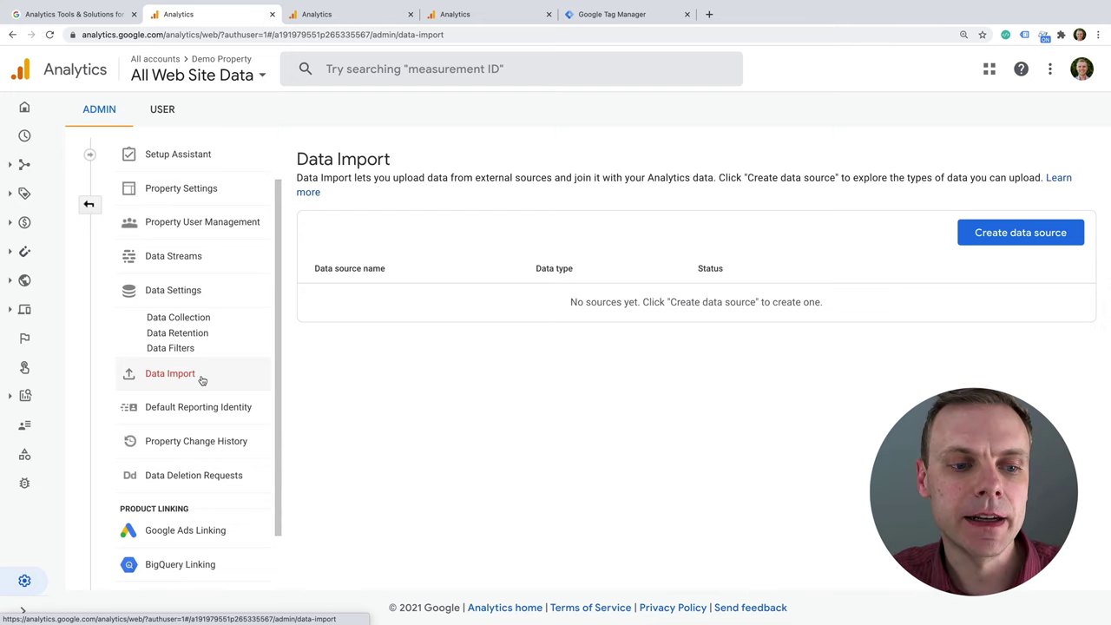
scroll(236, 428, "down", 2)
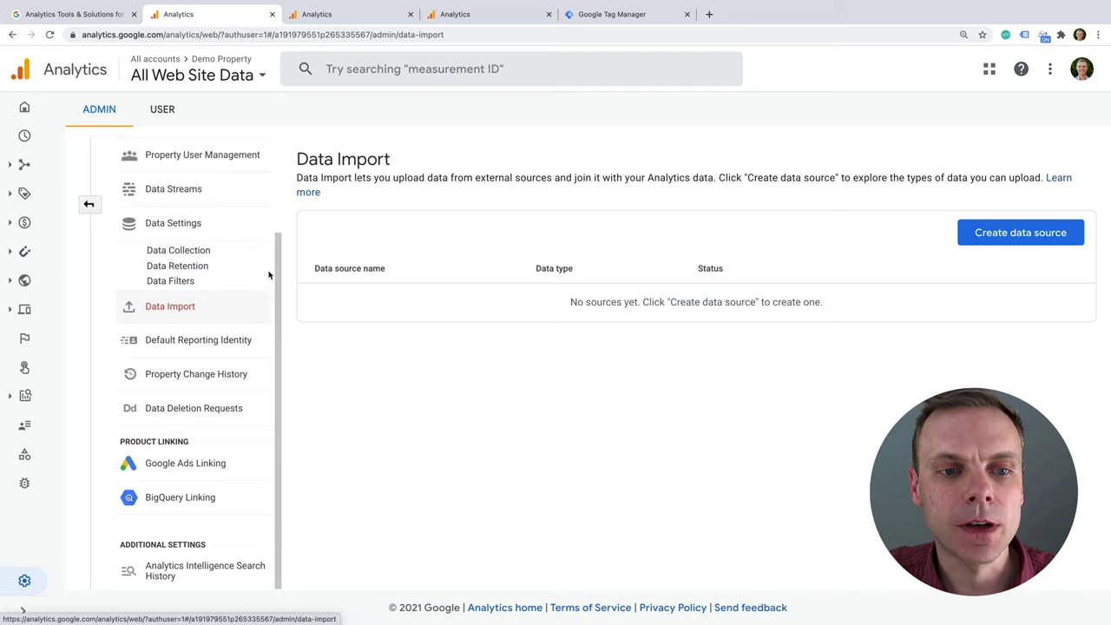
scroll(274, 285, "up", 3)
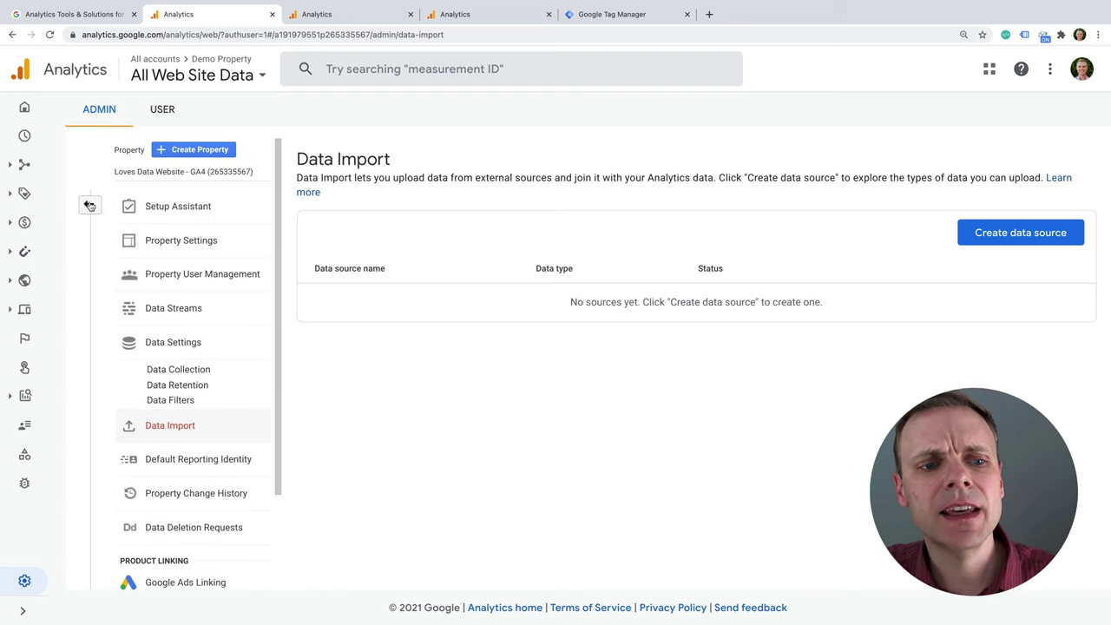
Step: Return to the admin overview and switch the selected property to the Universal Analytics version of Loves Data Website
left_click(88, 203)
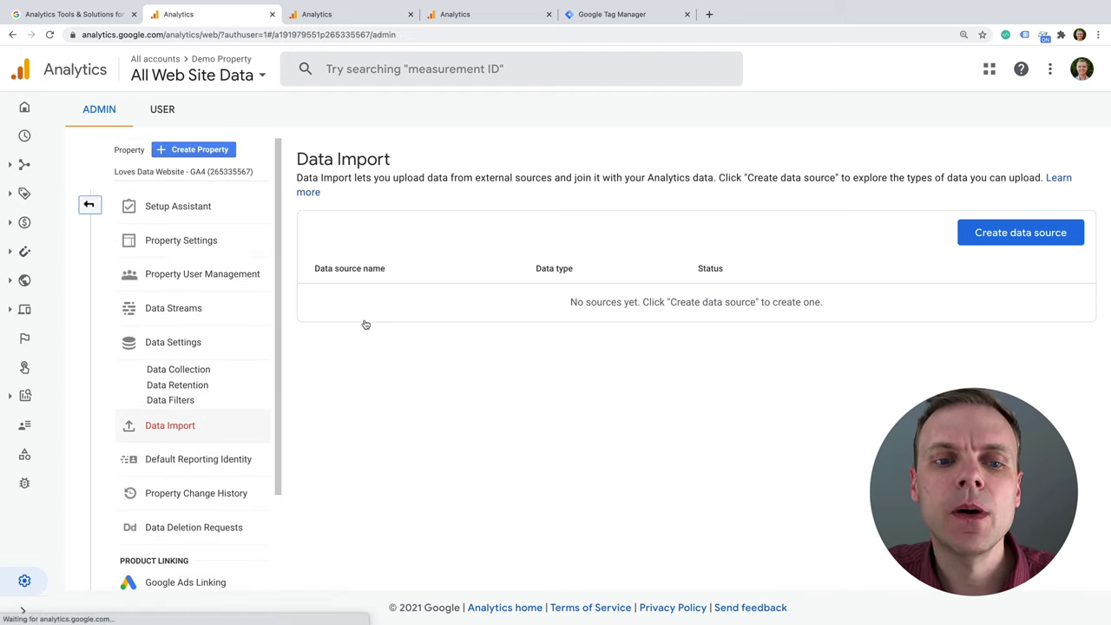
left_click(560, 317)
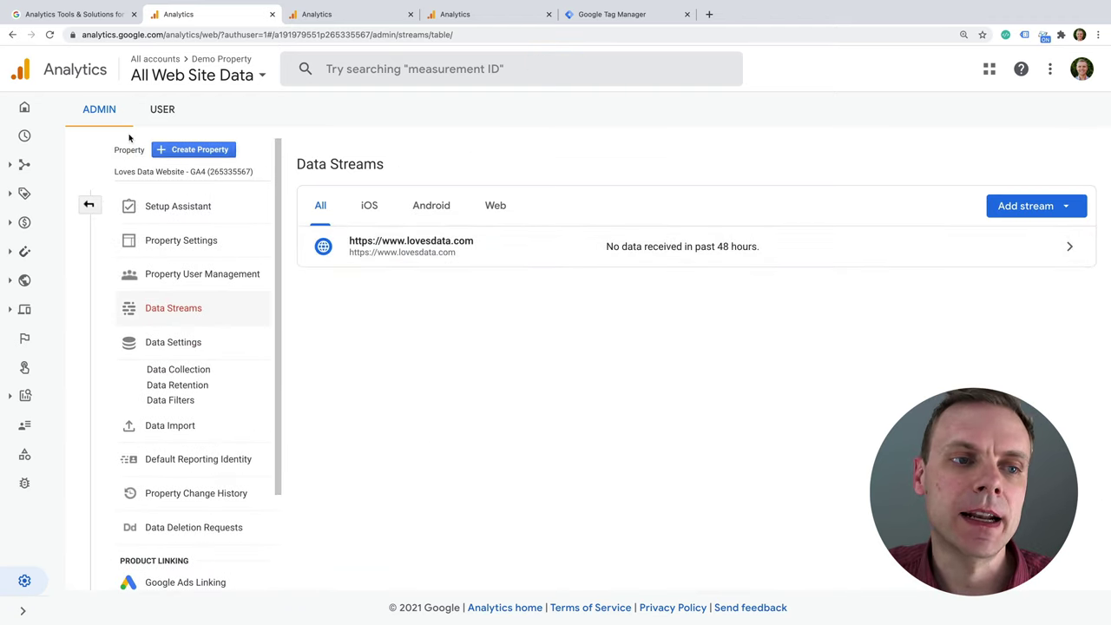
left_click(88, 203)
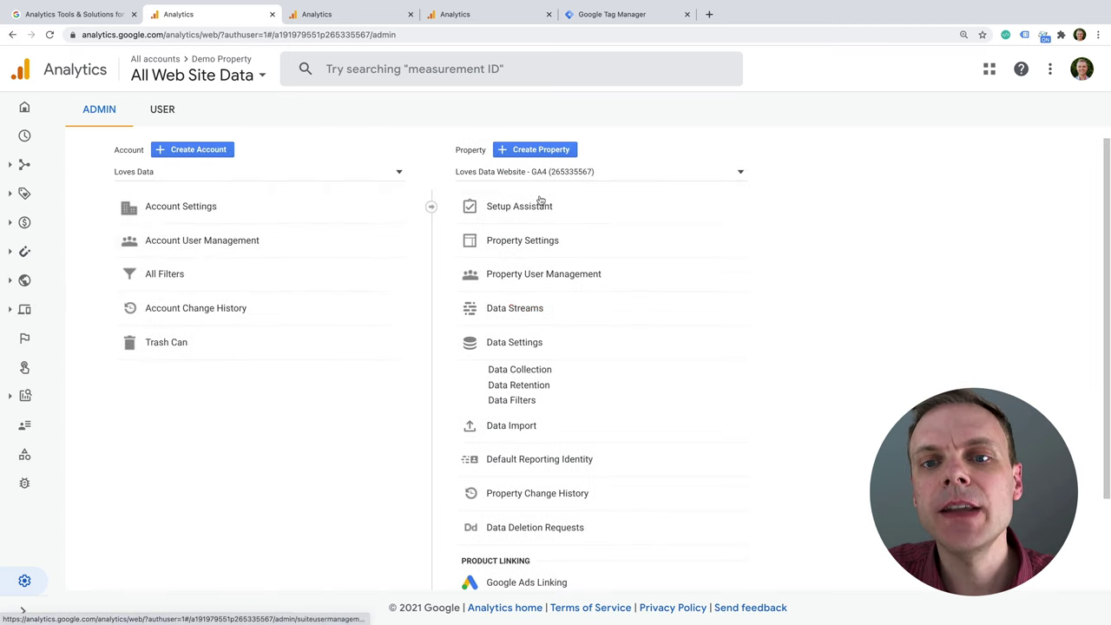
left_click(615, 172)
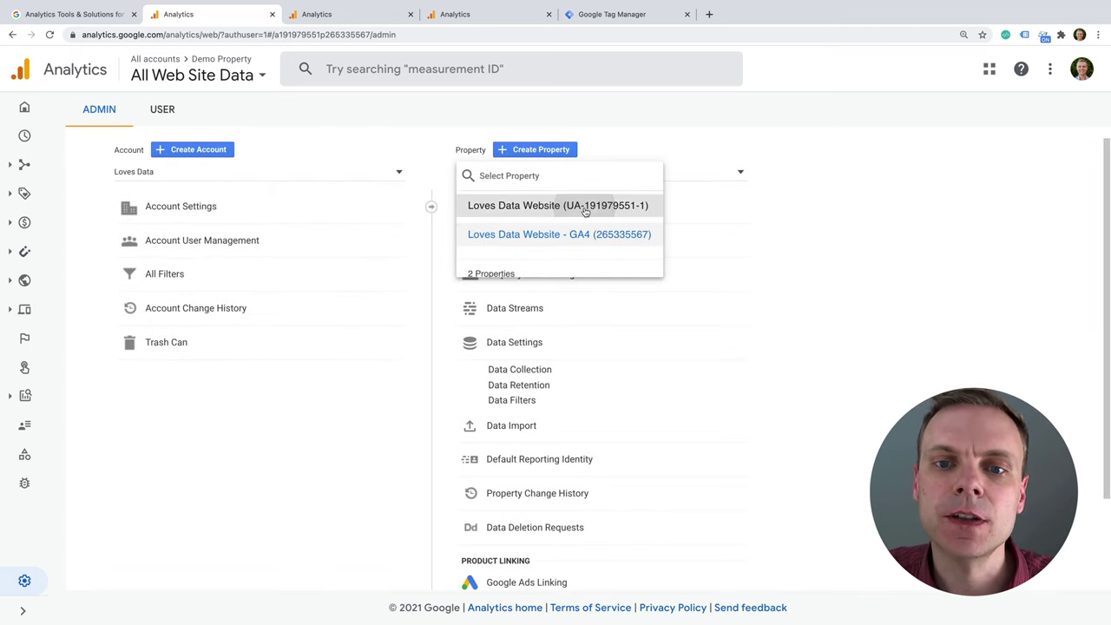
left_click(586, 206)
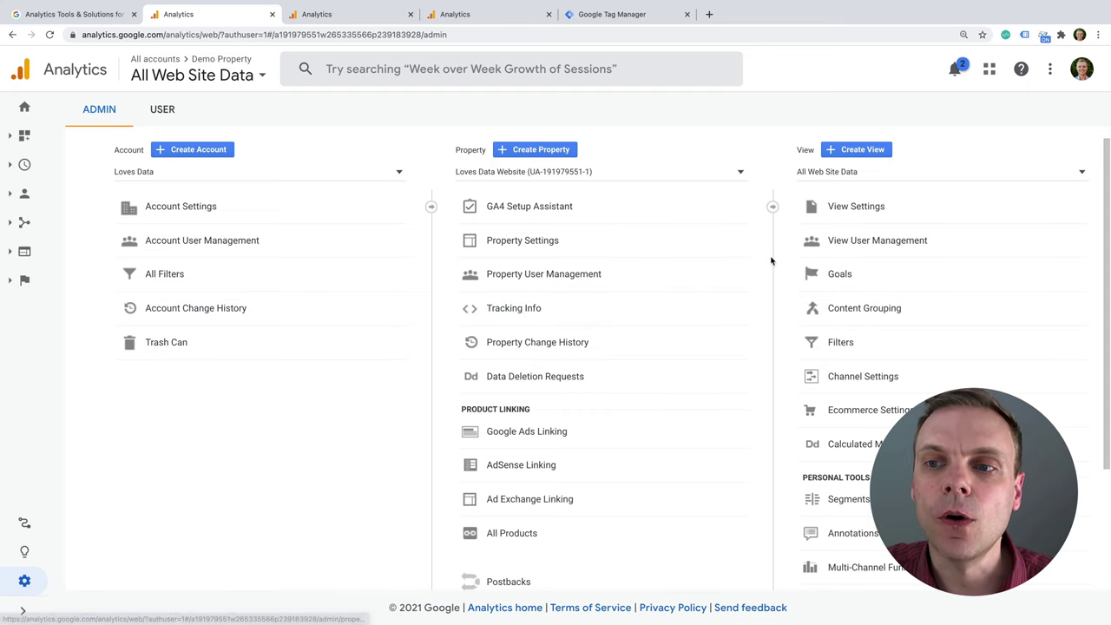
Step: Turn on site search tracking in the All Web Site Data view's settings with the query parameter q, and save
left_click(864, 217)
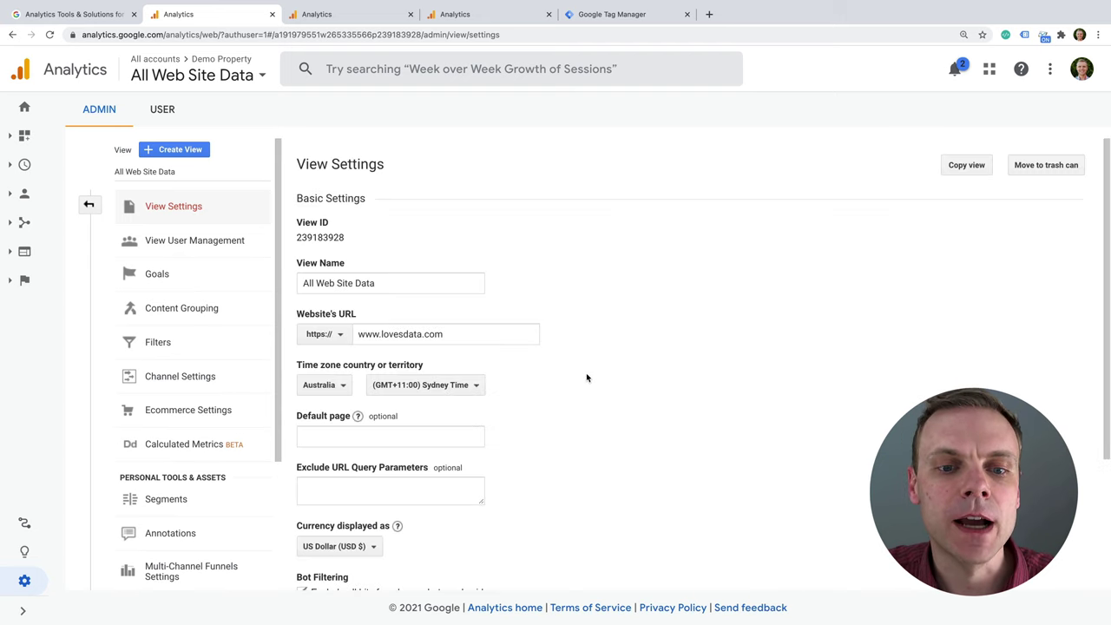
left_click(338, 289)
left_click_drag(411, 280, 296, 279)
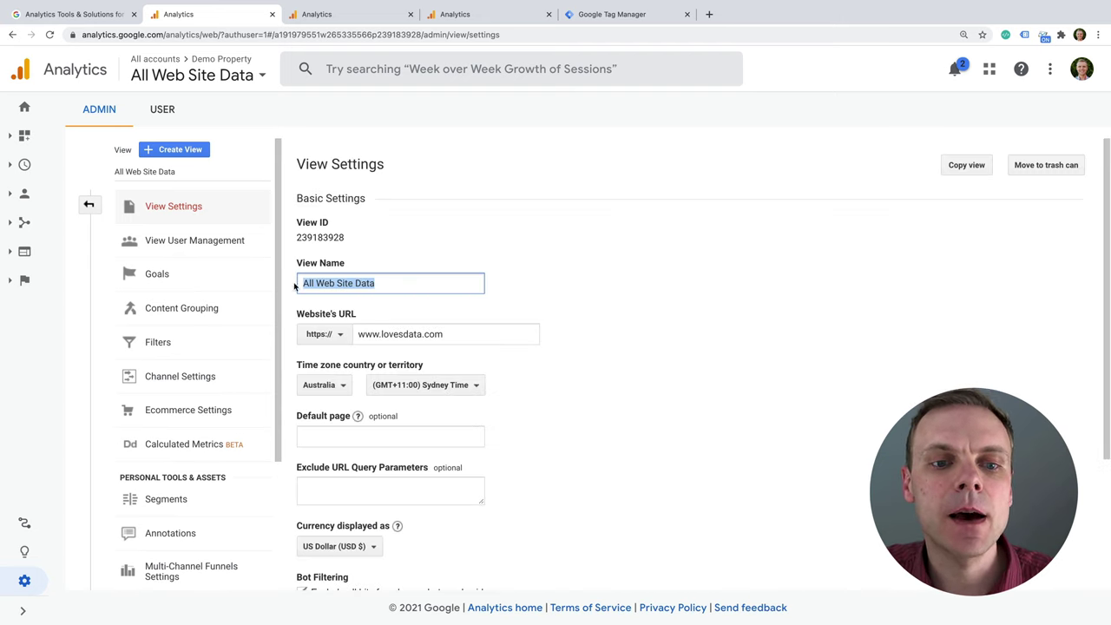
left_click(303, 283)
scroll(461, 327, "down", 3)
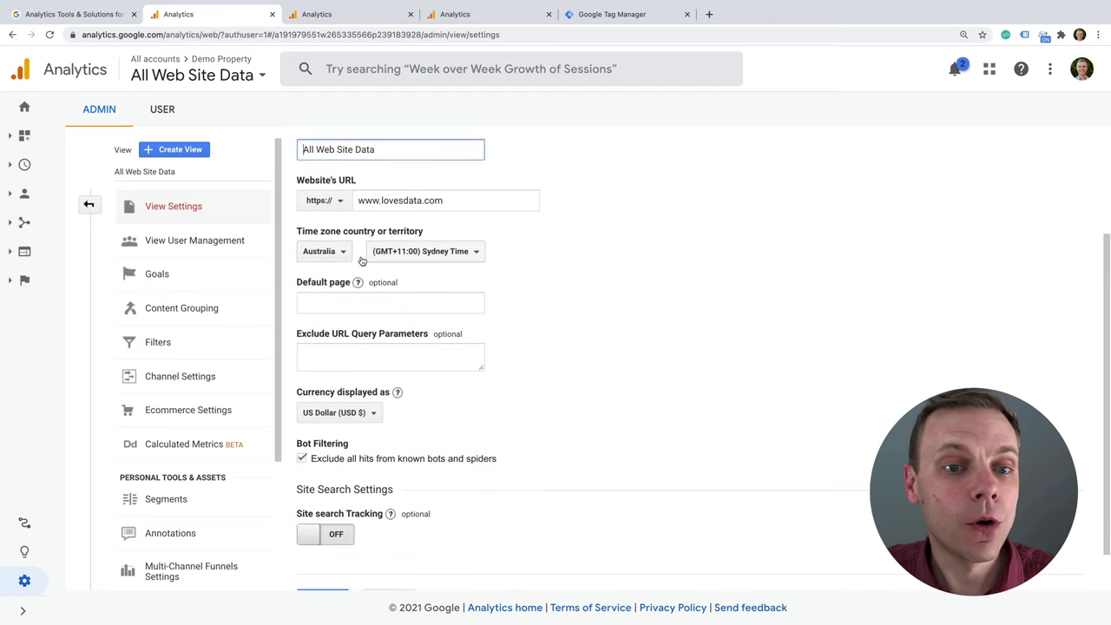
scroll(539, 267, "down", 1)
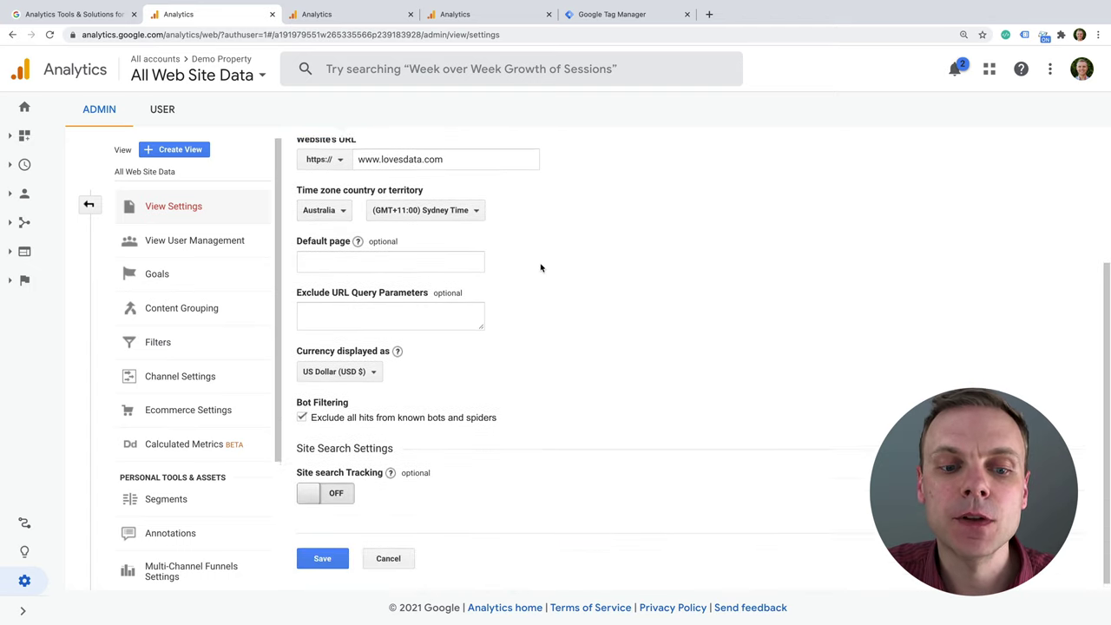
scroll(404, 391, "down", 1)
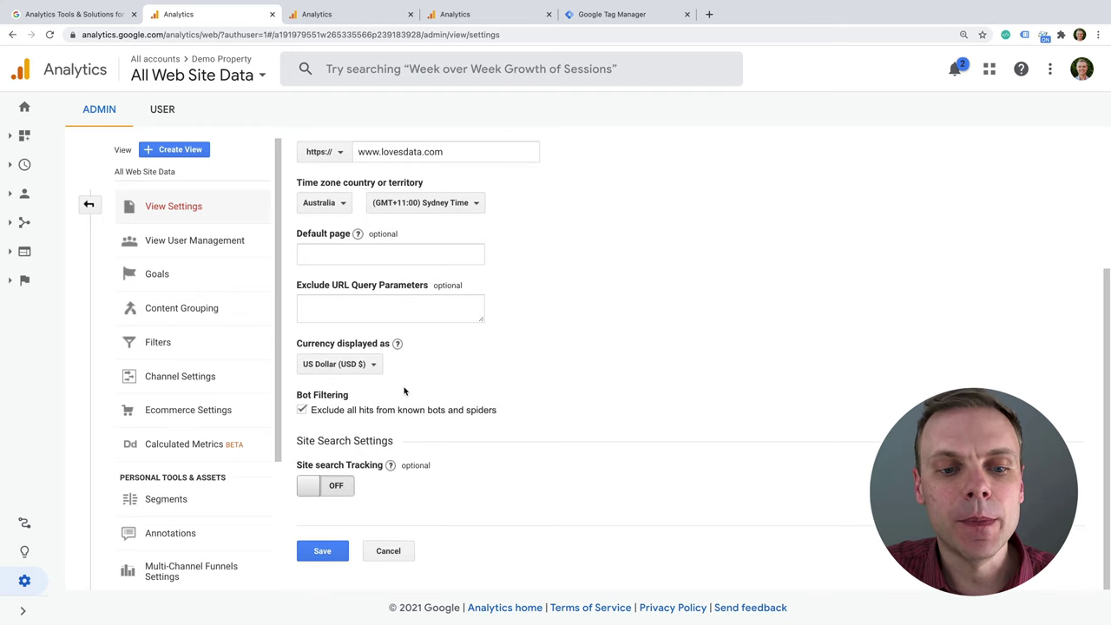
left_click(315, 491)
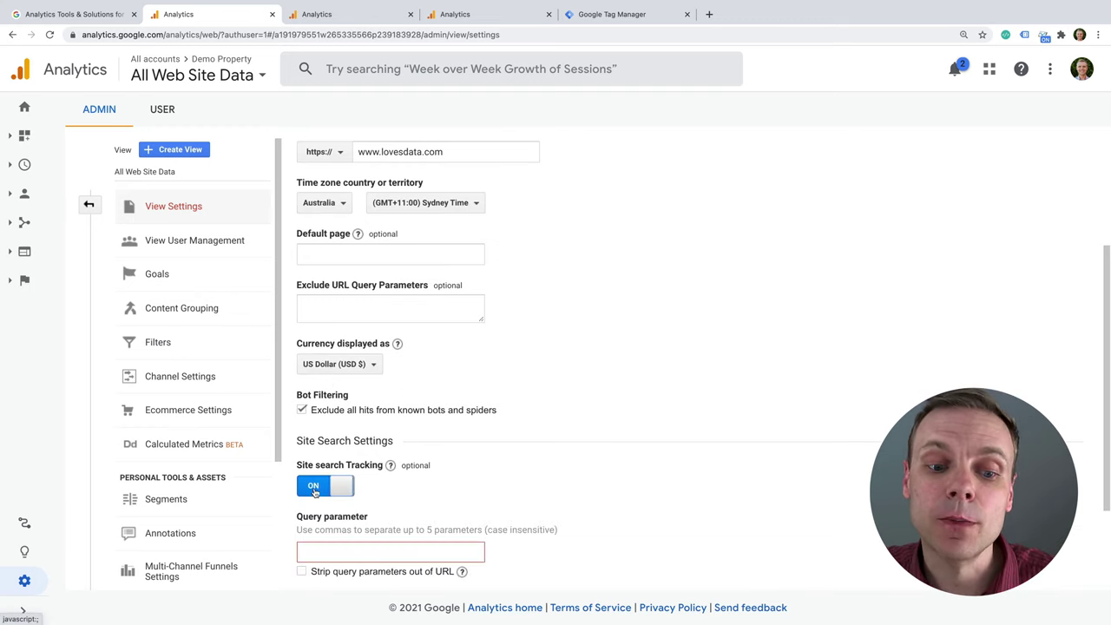
scroll(356, 482, "down", 3)
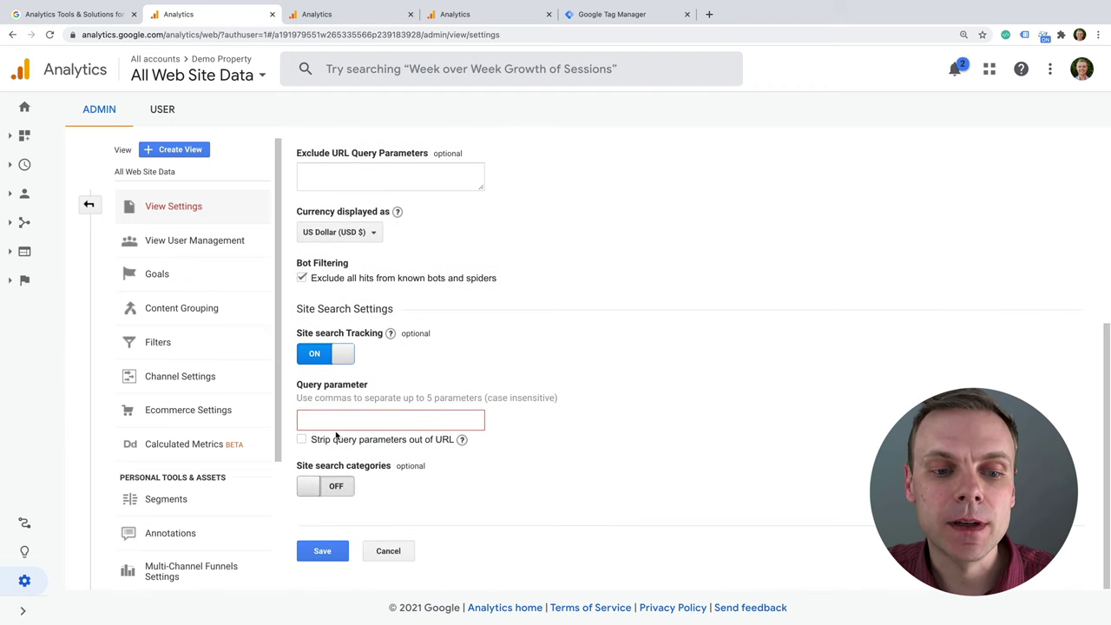
left_click(344, 422)
type("q")
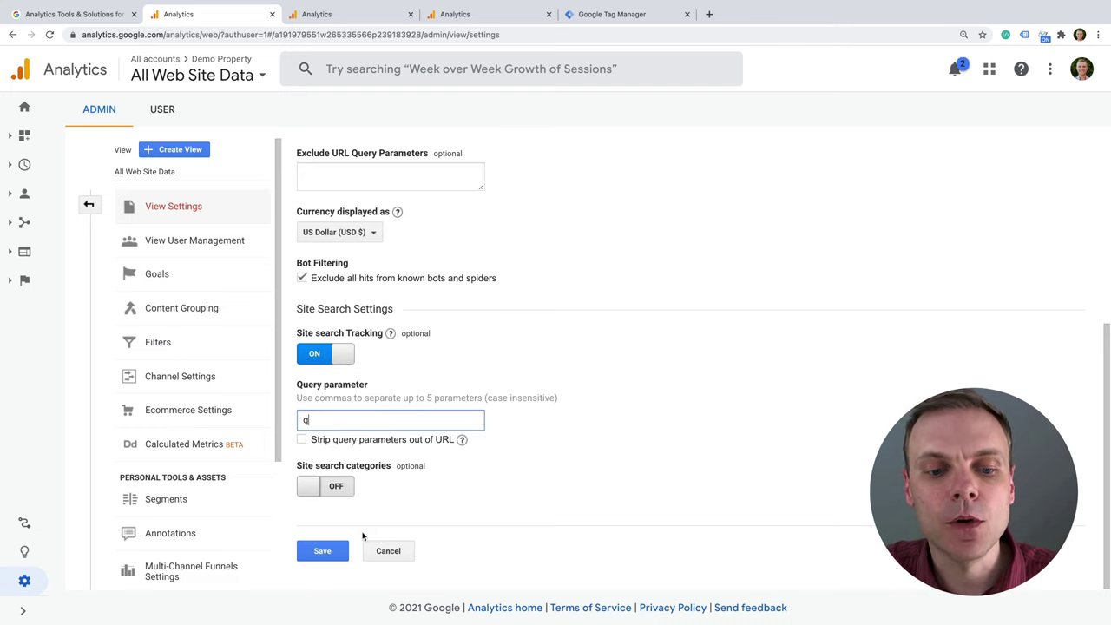
left_click(322, 550)
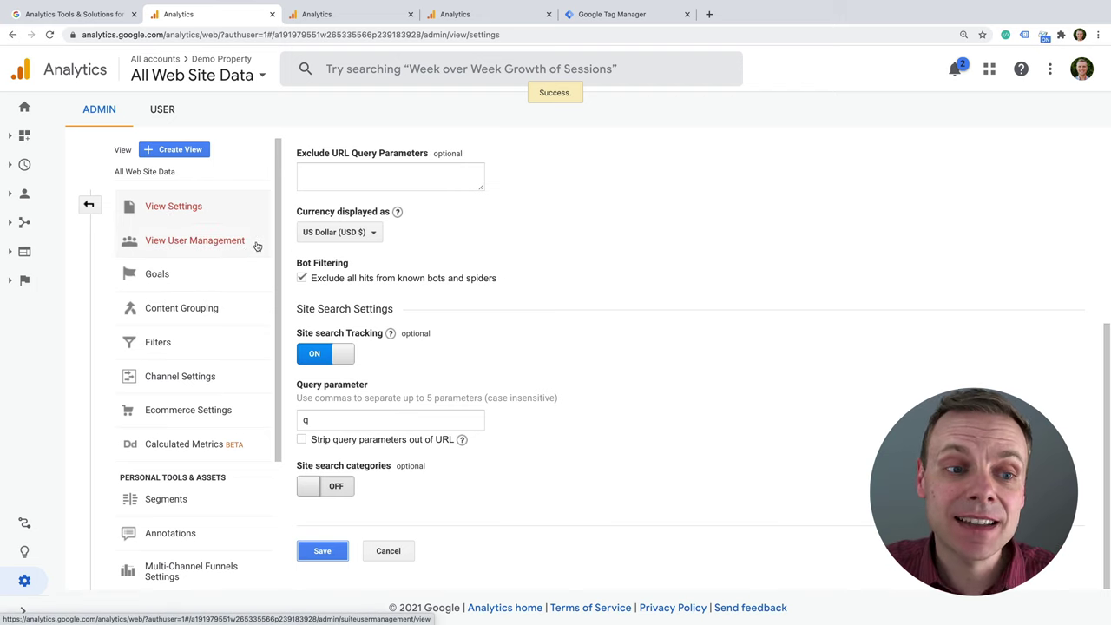
Step: Start a new custom goal for the view, named Contact Form and of the Destination type
left_click(222, 285)
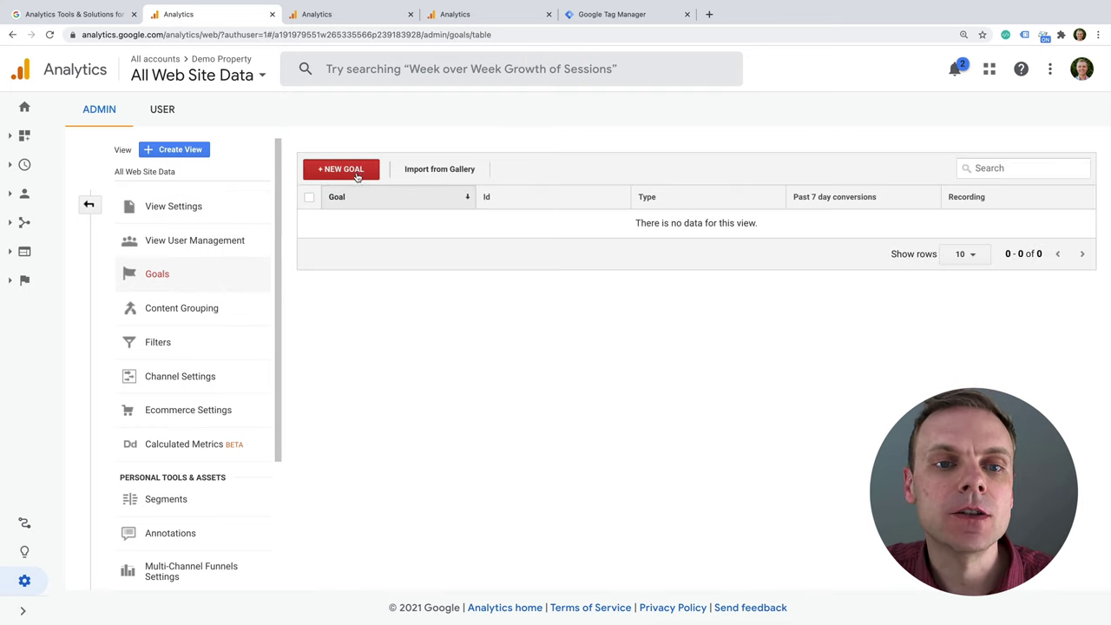
left_click(358, 173)
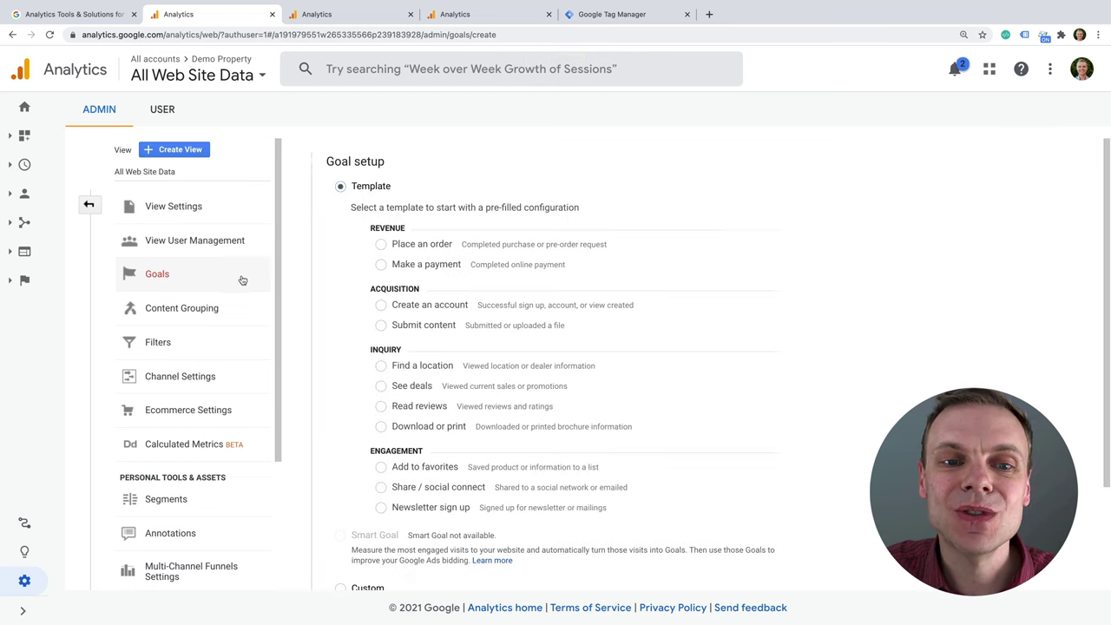
scroll(453, 300, "down", 2)
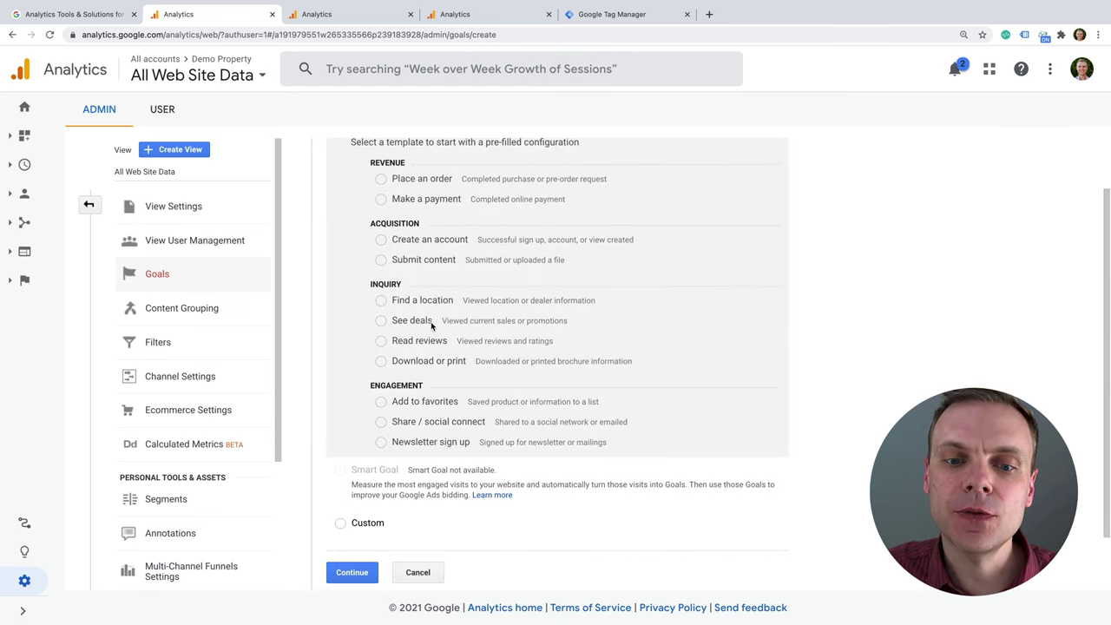
left_click(340, 522)
scroll(483, 418, "down", 2)
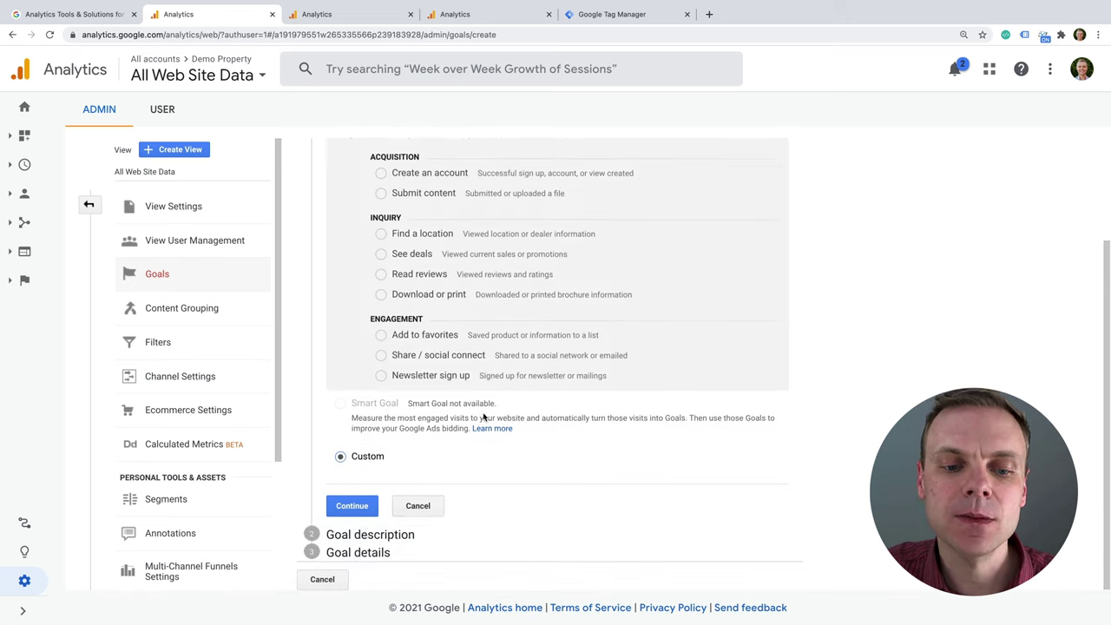
left_click(351, 505)
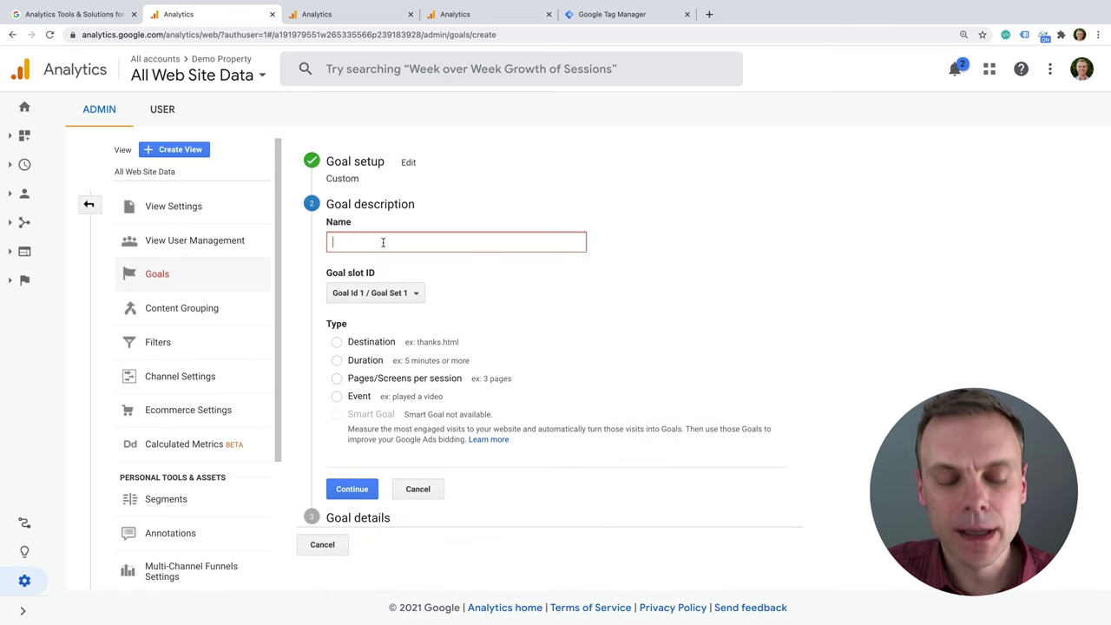
type("Con")
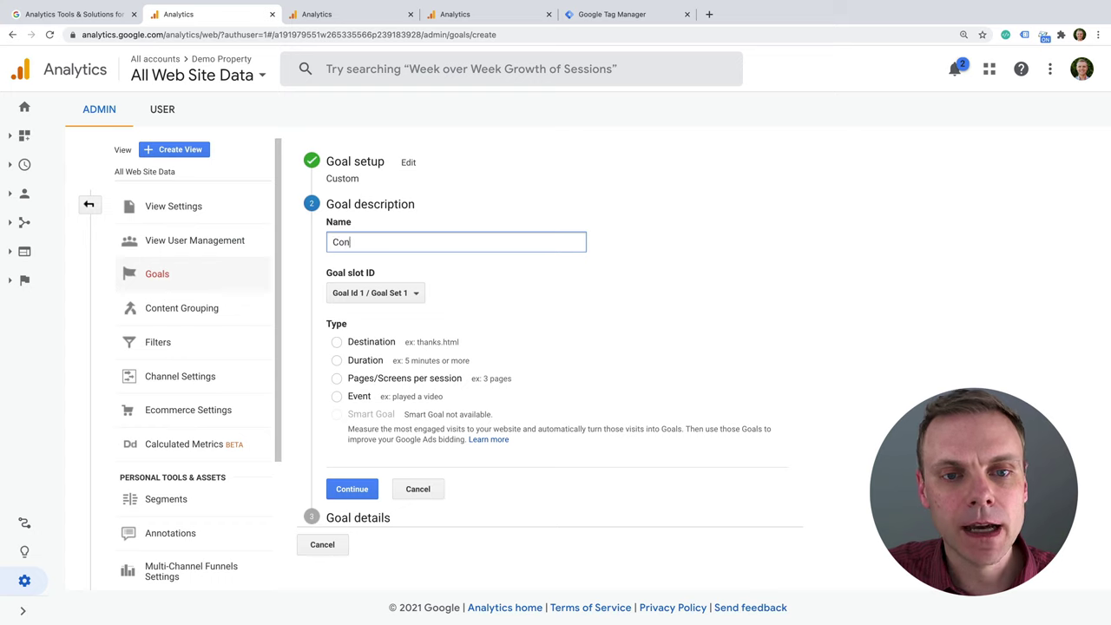
type("tact Form")
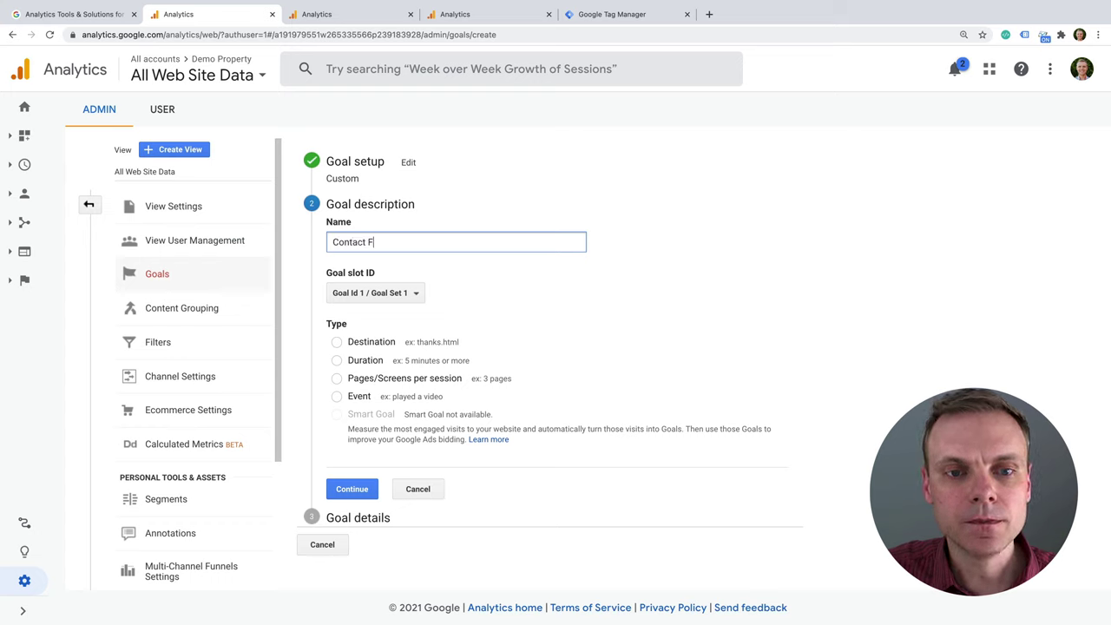
left_click(337, 342)
left_click(364, 486)
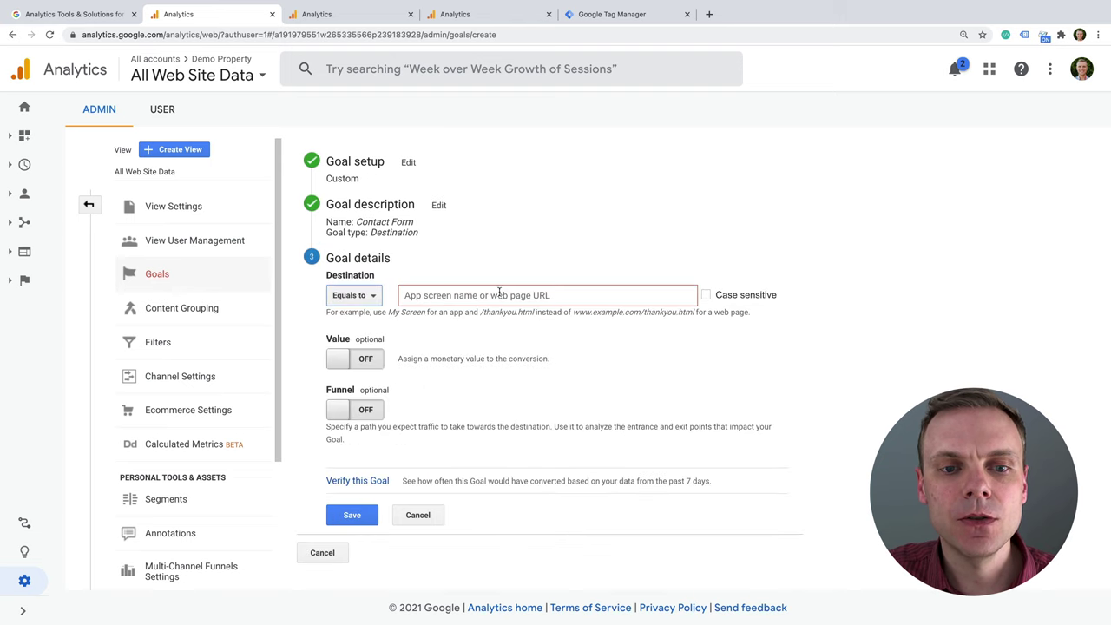
Step: Set the goal's destination to equal /thank-you, checking the available match types
left_click(364, 298)
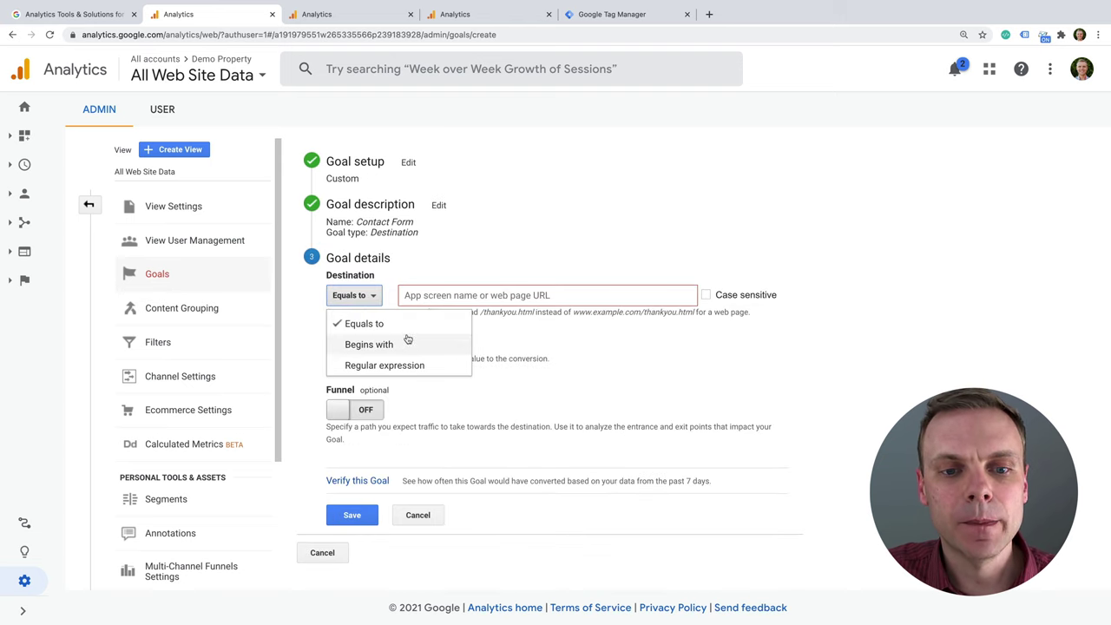
left_click(458, 291)
type("/thank")
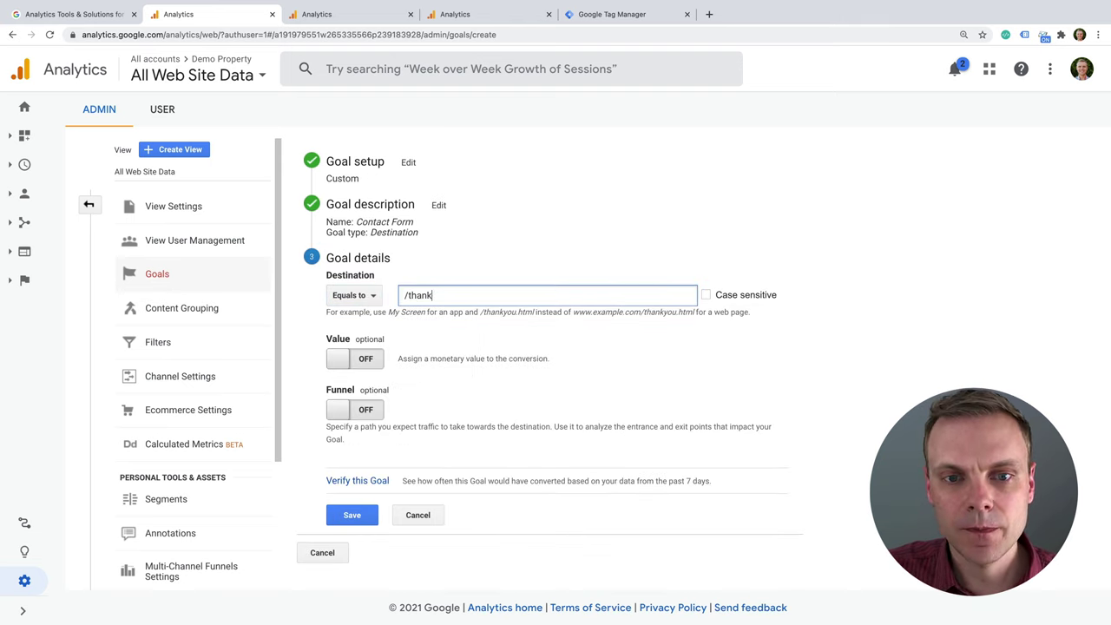
type("-you")
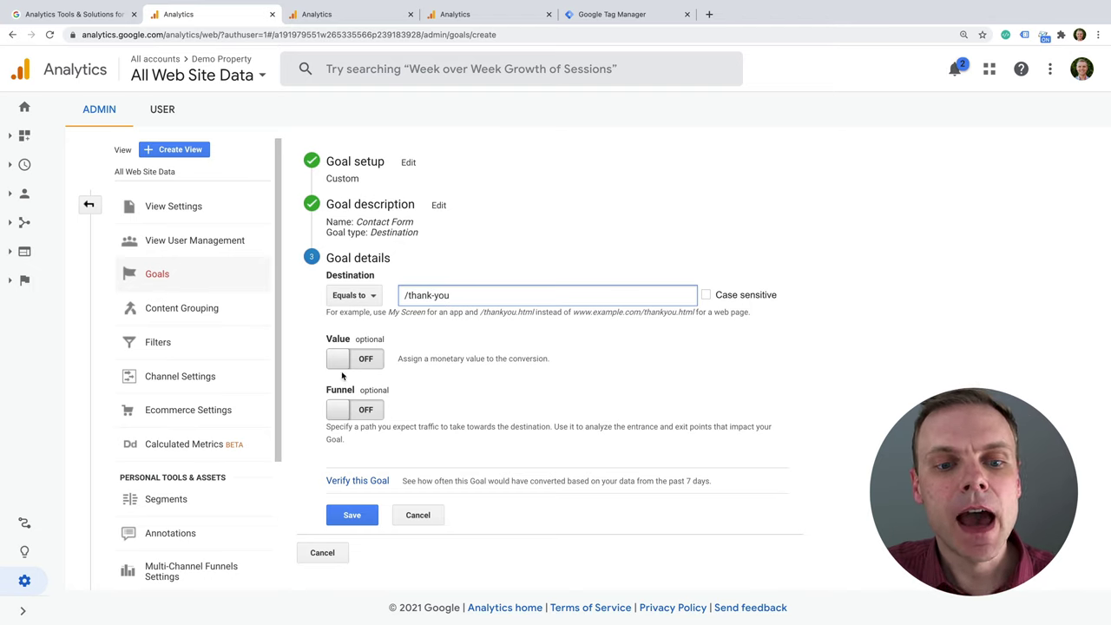
Step: Enable the goal's funnel with a first step named Contact Page for the page /contact-us, and save the goal
left_click(344, 414)
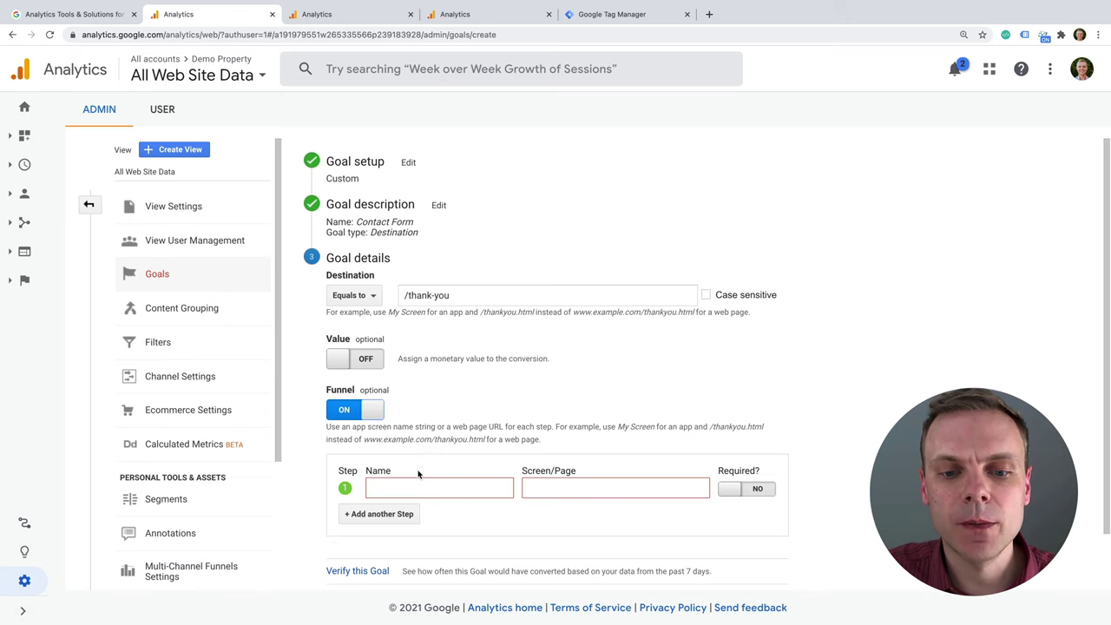
scroll(398, 423, "down", 1)
left_click(398, 423)
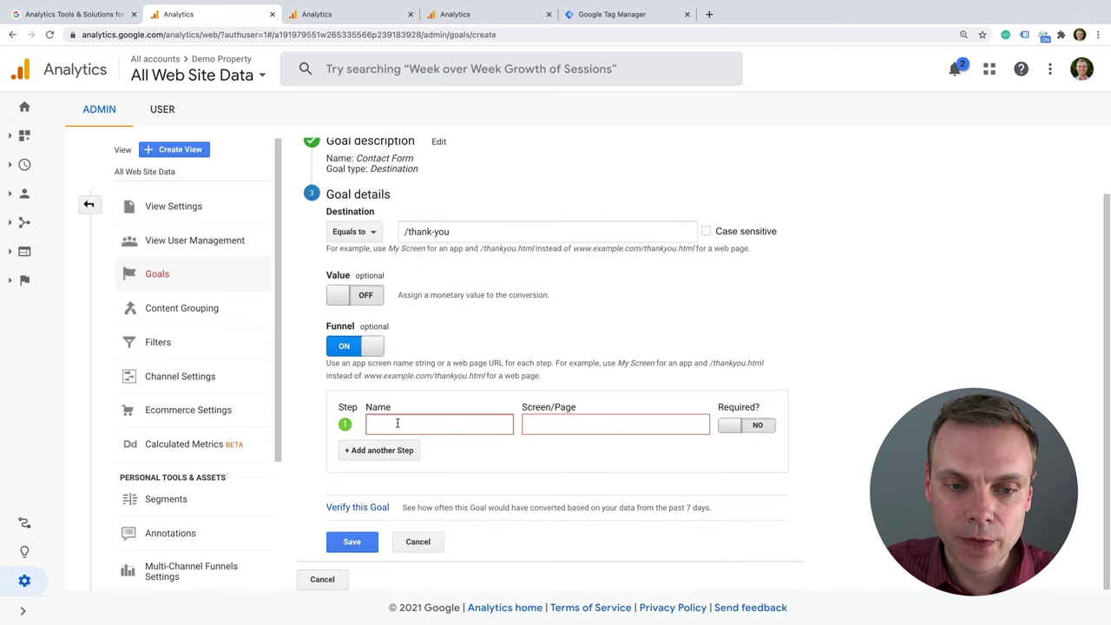
type("Con")
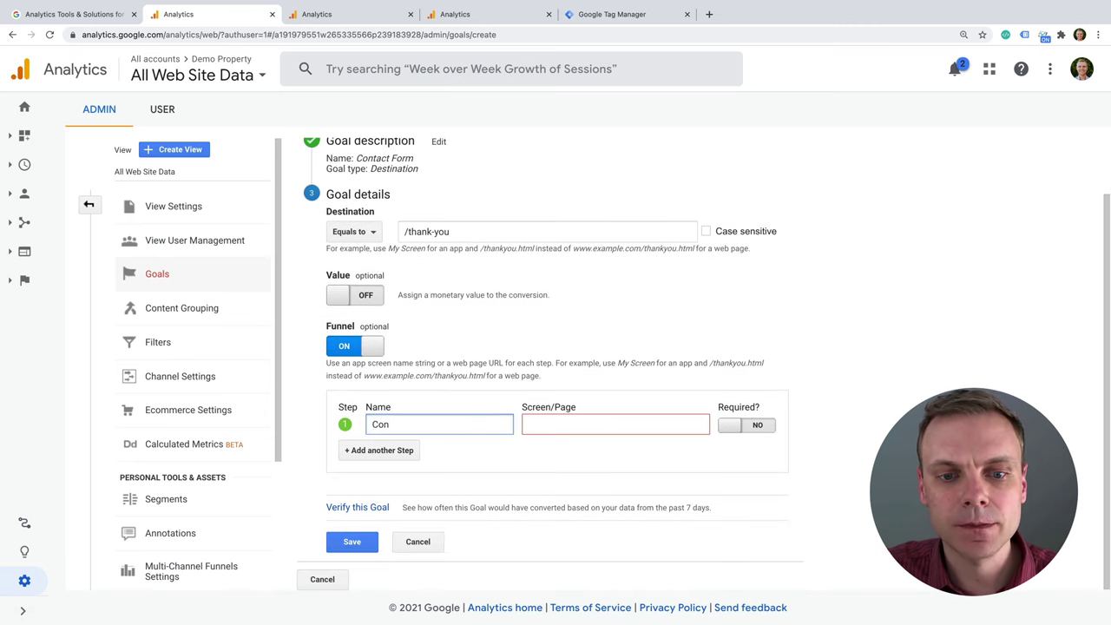
type("tact Page")
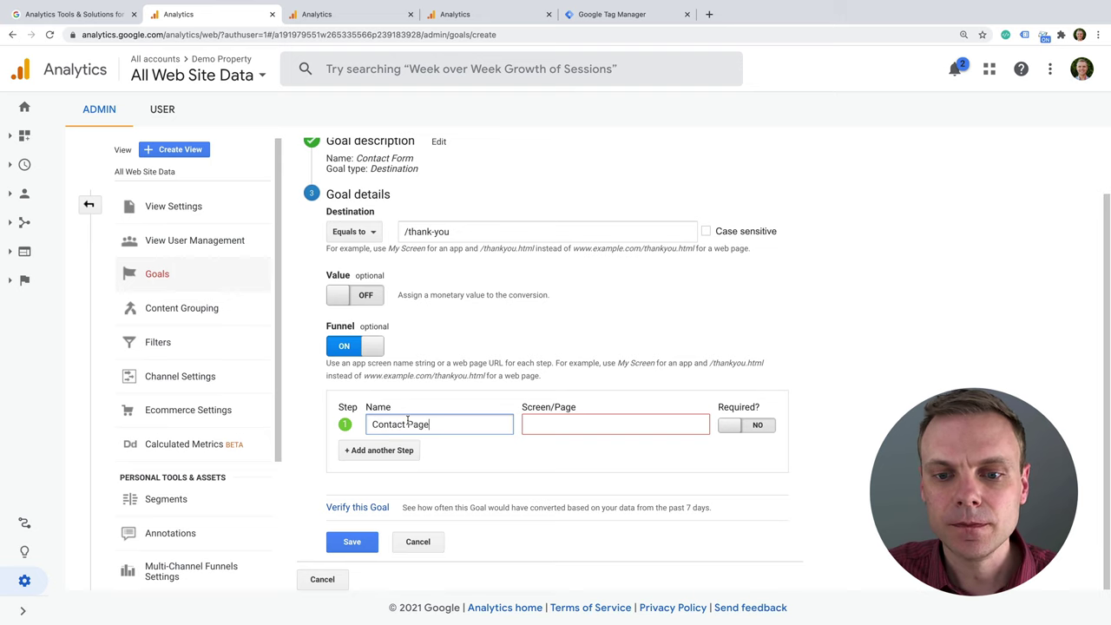
left_click(564, 426)
type("/contact-")
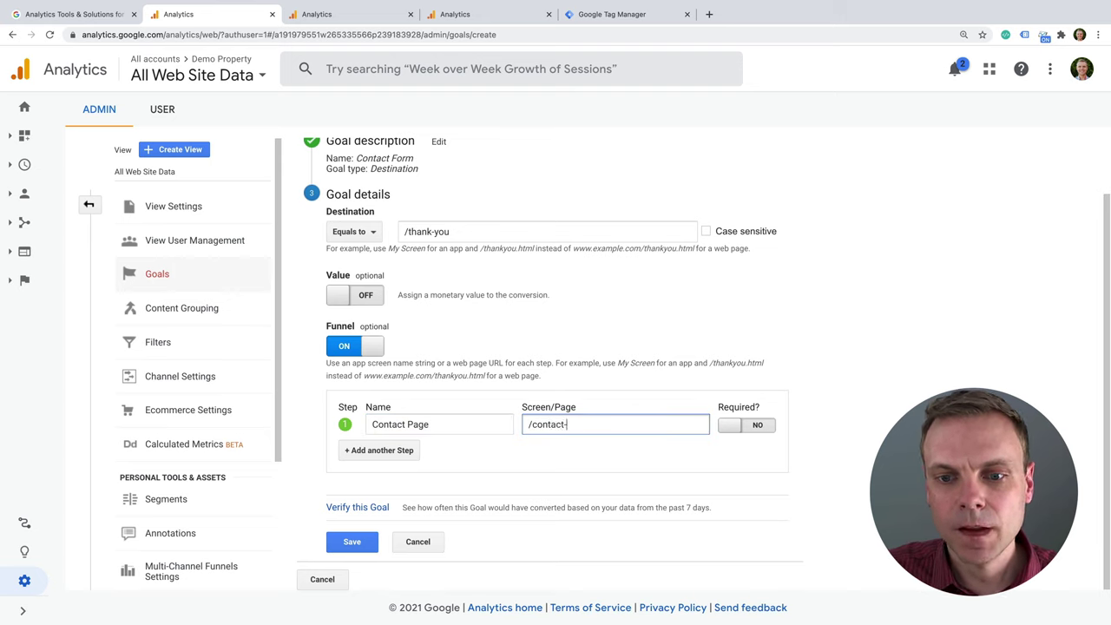
type("us")
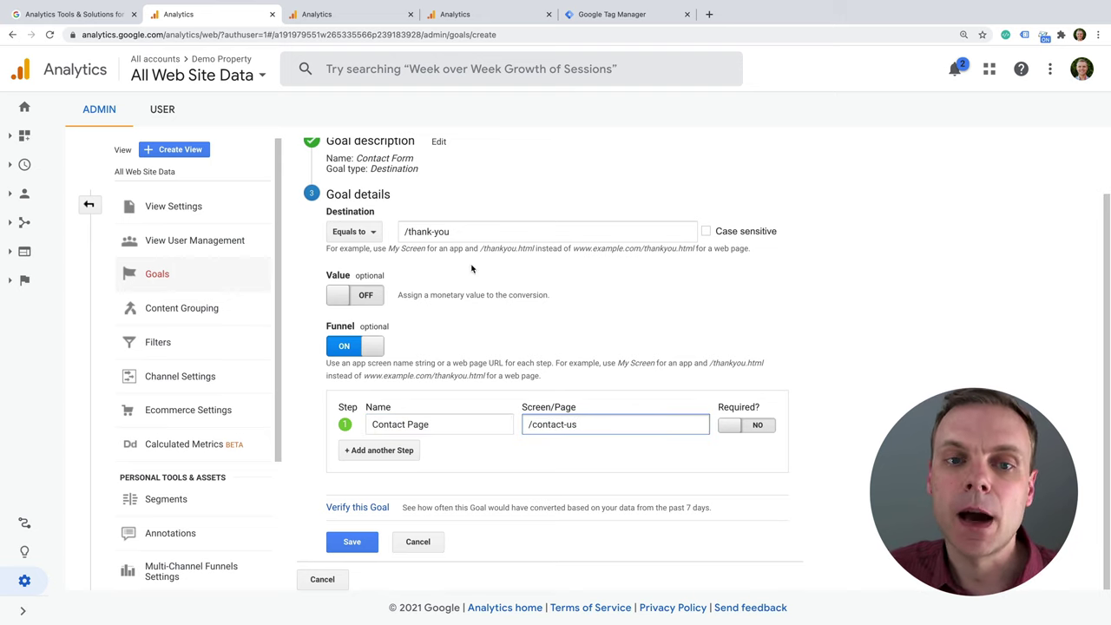
scroll(453, 289, "up", 1)
scroll(453, 285, "down", 1)
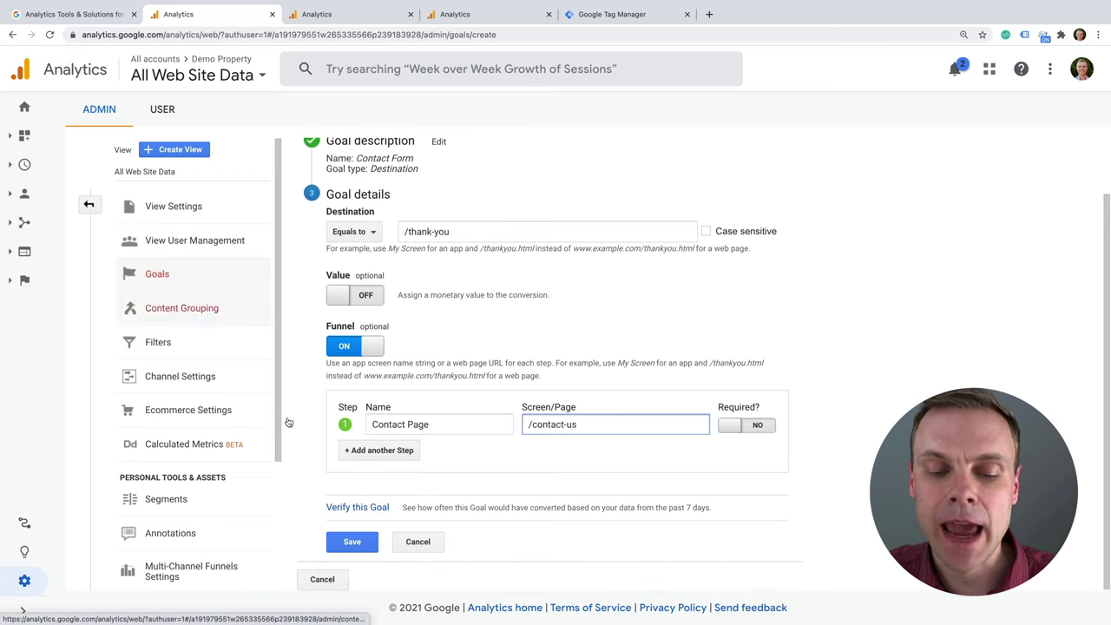
left_click(354, 541)
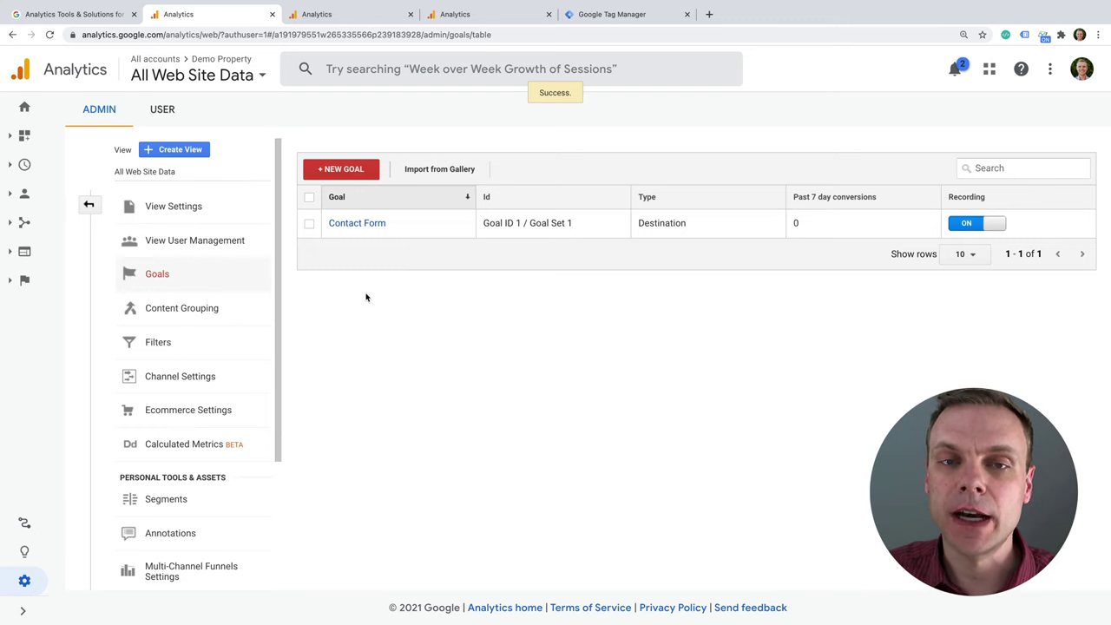
Step: View the view's filters, and switch on Ecommerce and Enhanced Ecommerce Reporting in its ecommerce settings
left_click(211, 344)
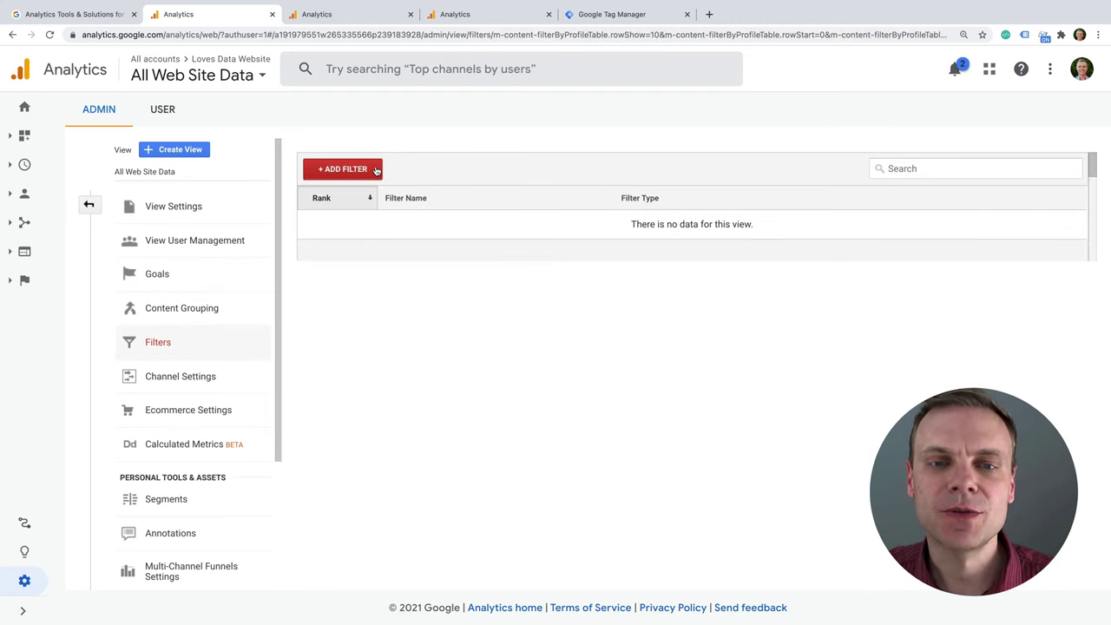
scroll(249, 374, "down", 2)
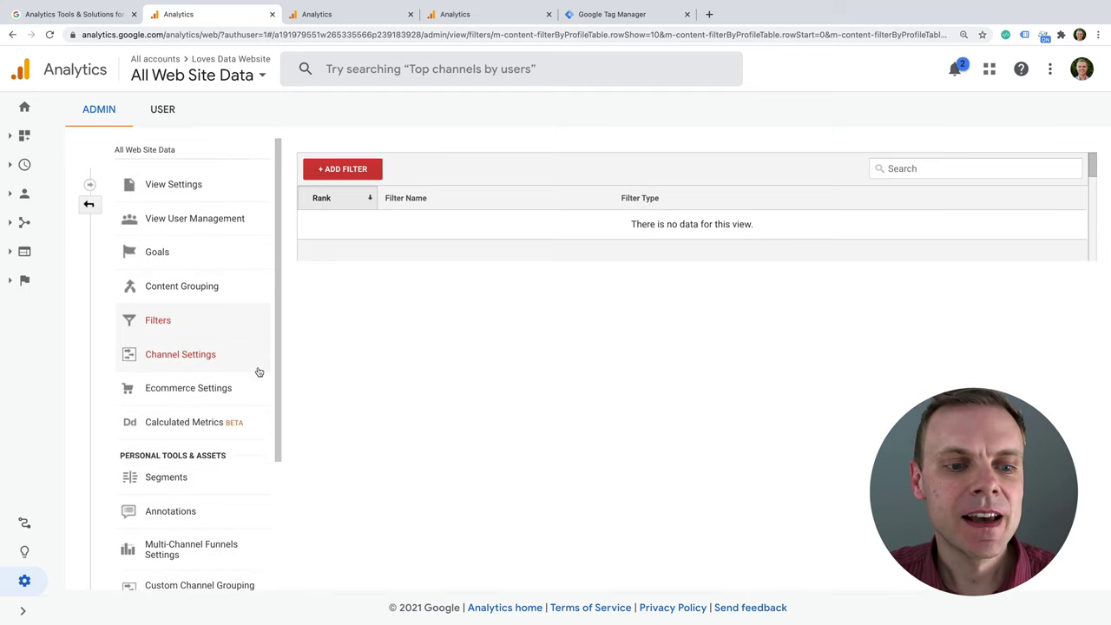
left_click(240, 315)
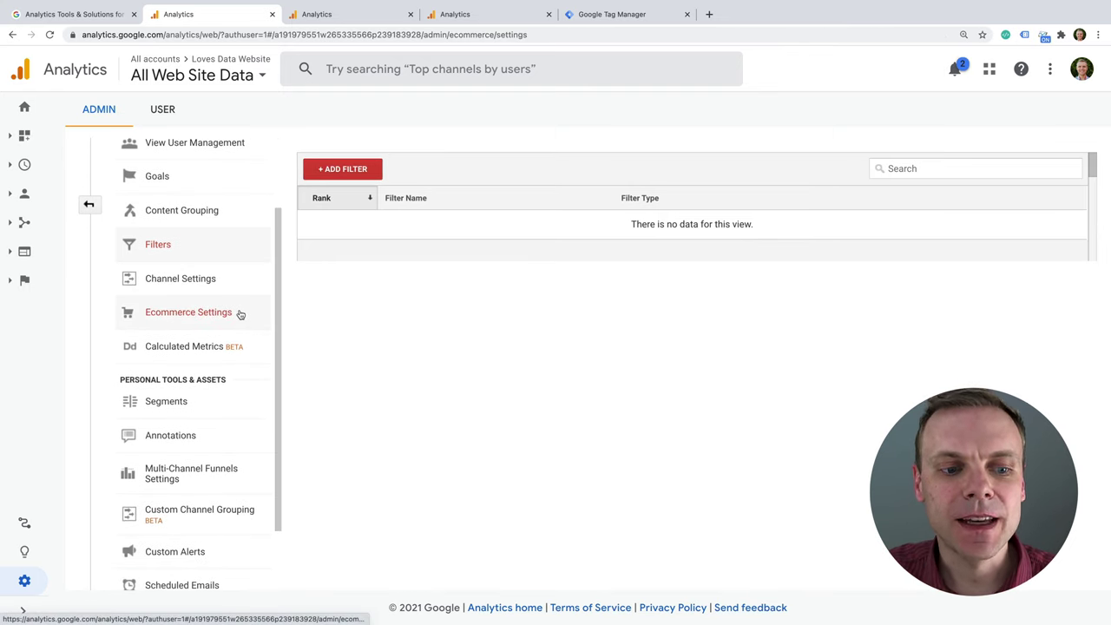
left_click(325, 218)
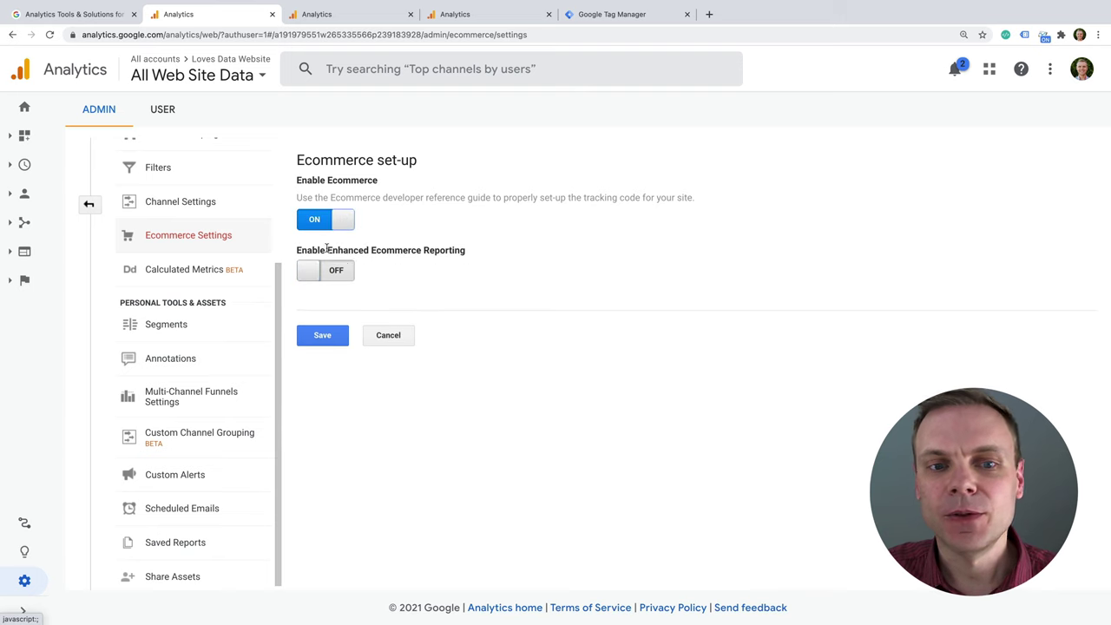
left_click(337, 271)
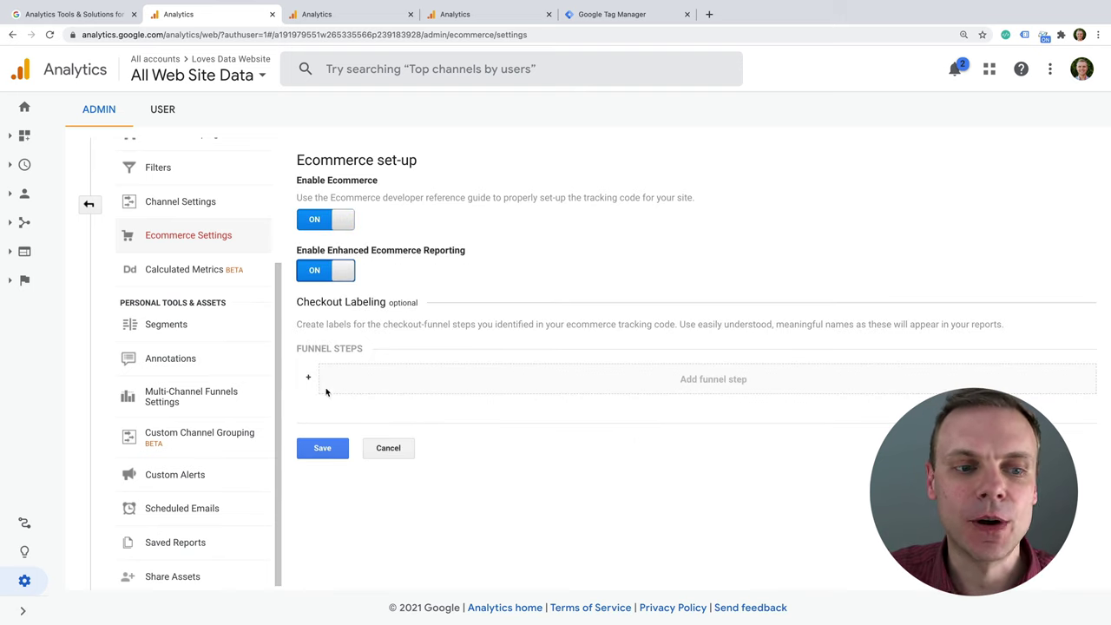
Step: Leave the ecommerce settings without saving and return to the admin overview
scroll(228, 317, "down", 1)
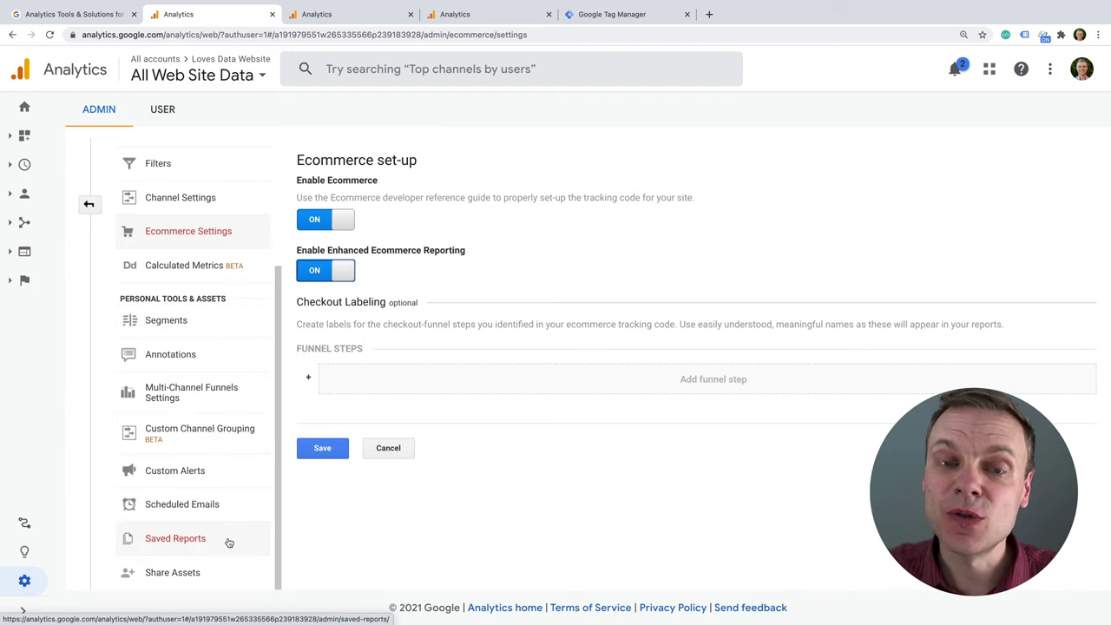
left_click(91, 206)
scroll(656, 209, "up", 2)
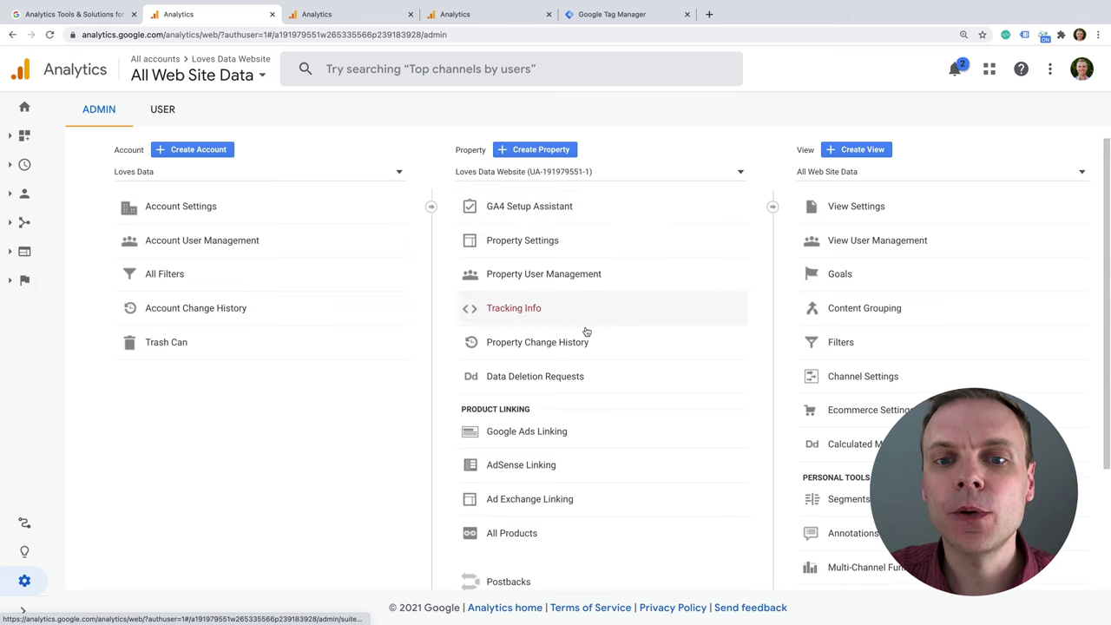
Step: Open the Property Settings and review the property name, default URL, hit volume, advertising features and remaining options
left_click(536, 246)
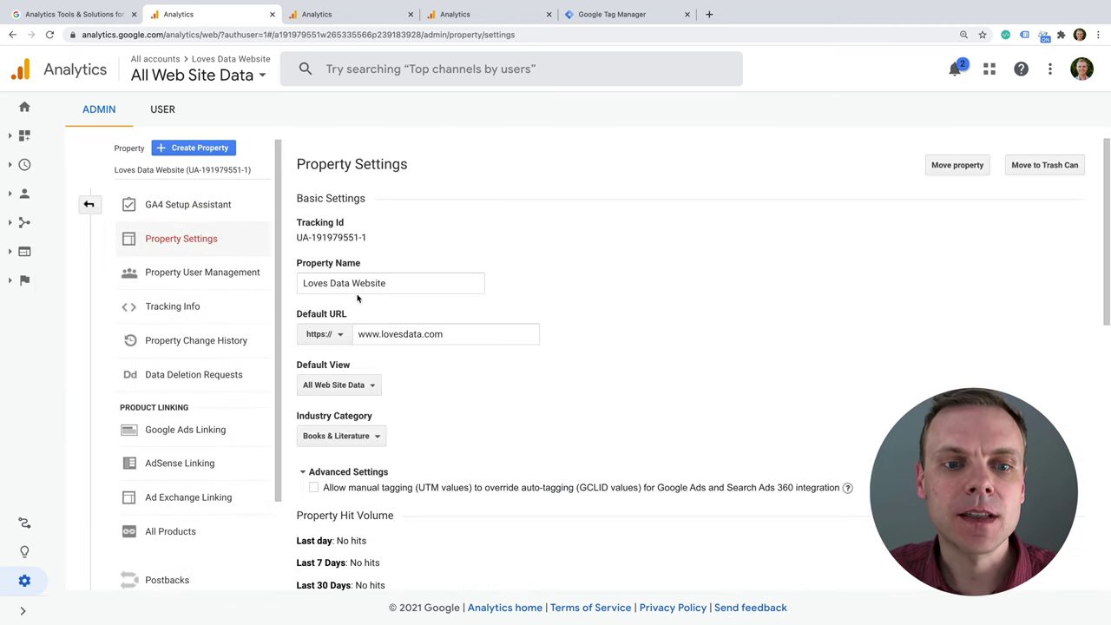
triple_click(423, 285)
scroll(513, 315, "down", 4)
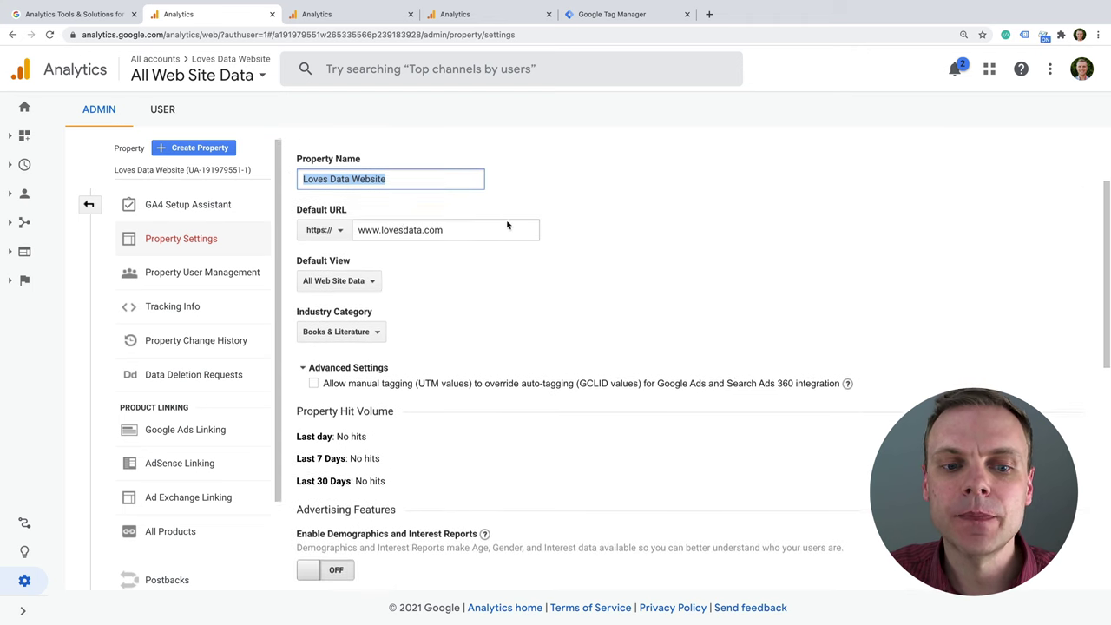
scroll(443, 260, "down", 3)
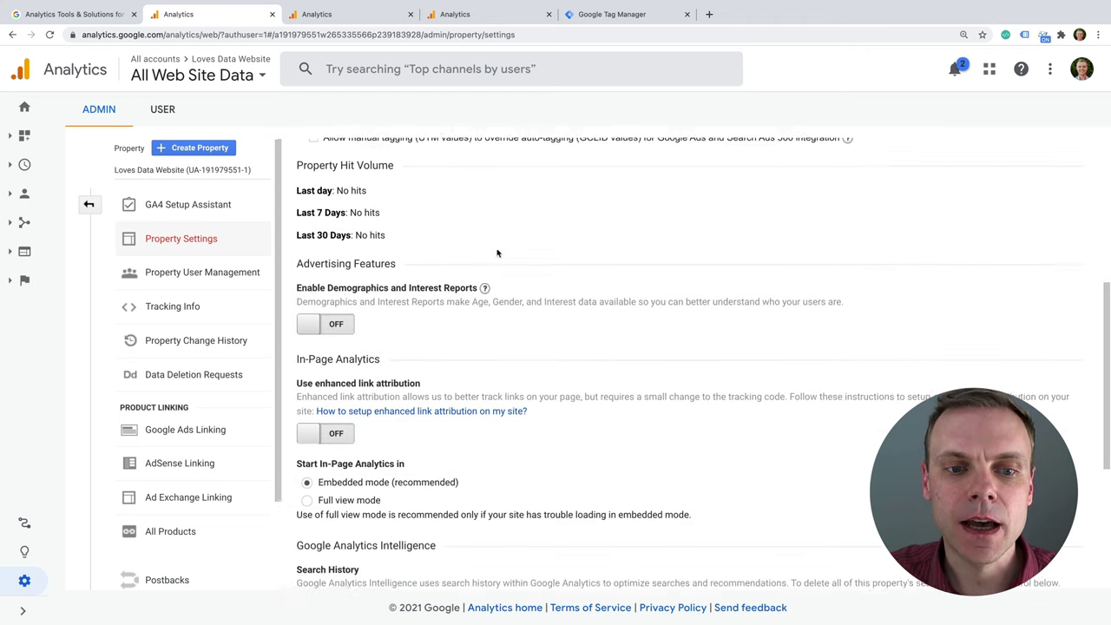
scroll(448, 299, "down", 3)
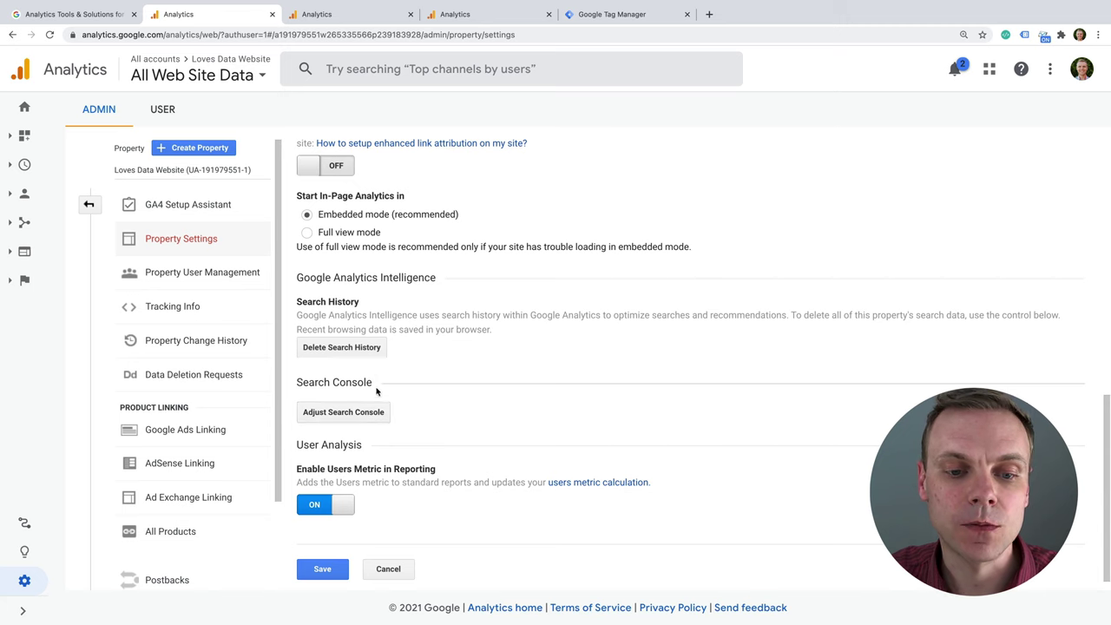
scroll(376, 391, "up", 3)
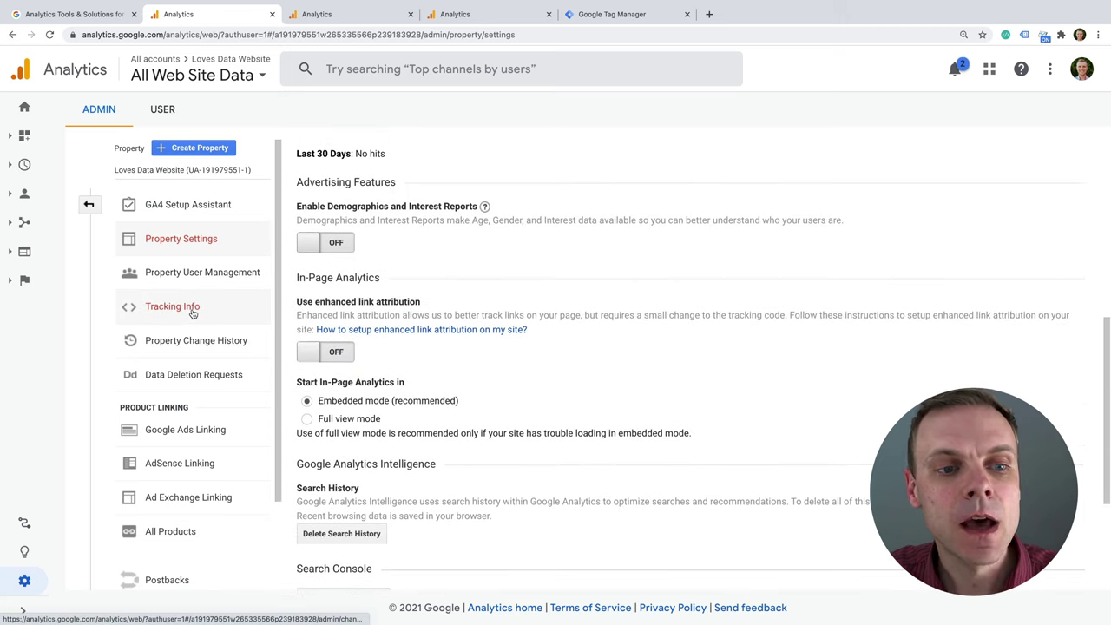
Step: Open the property's Tracking Code under Tracking Info, examine the Global Site Tag snippet and copy the tracking ID
left_click(193, 310)
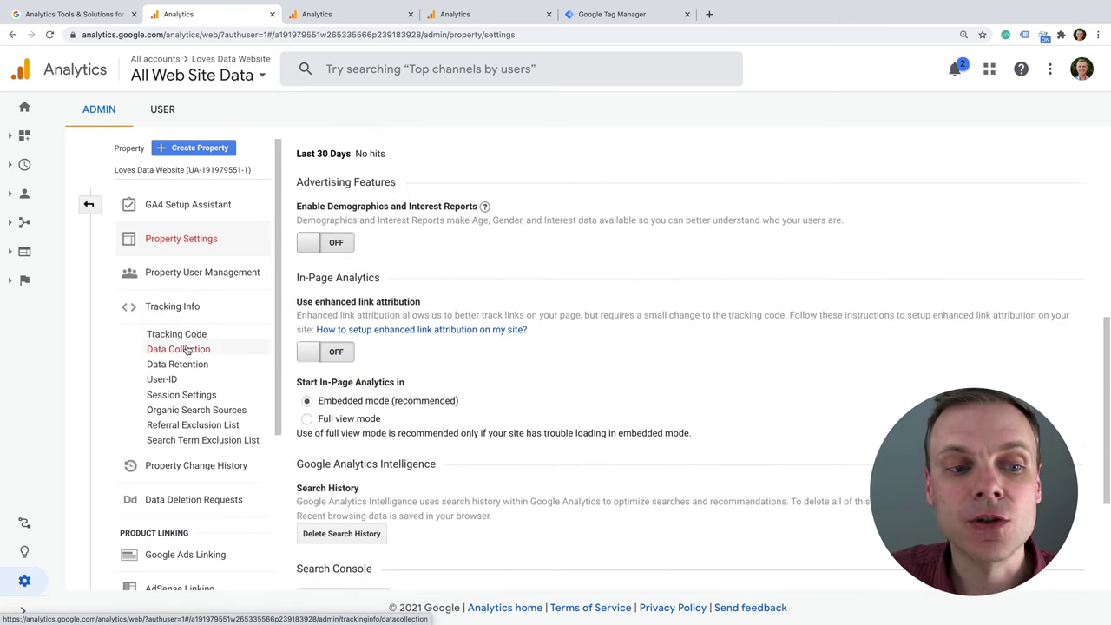
left_click(204, 336)
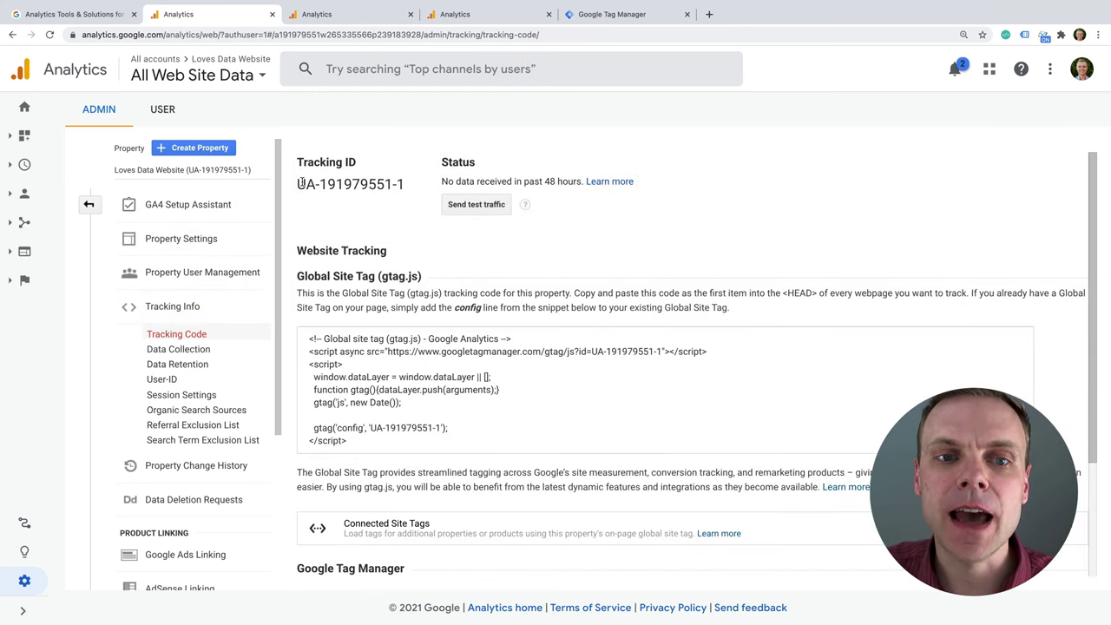
left_click_drag(295, 184, 432, 183)
left_click(322, 184)
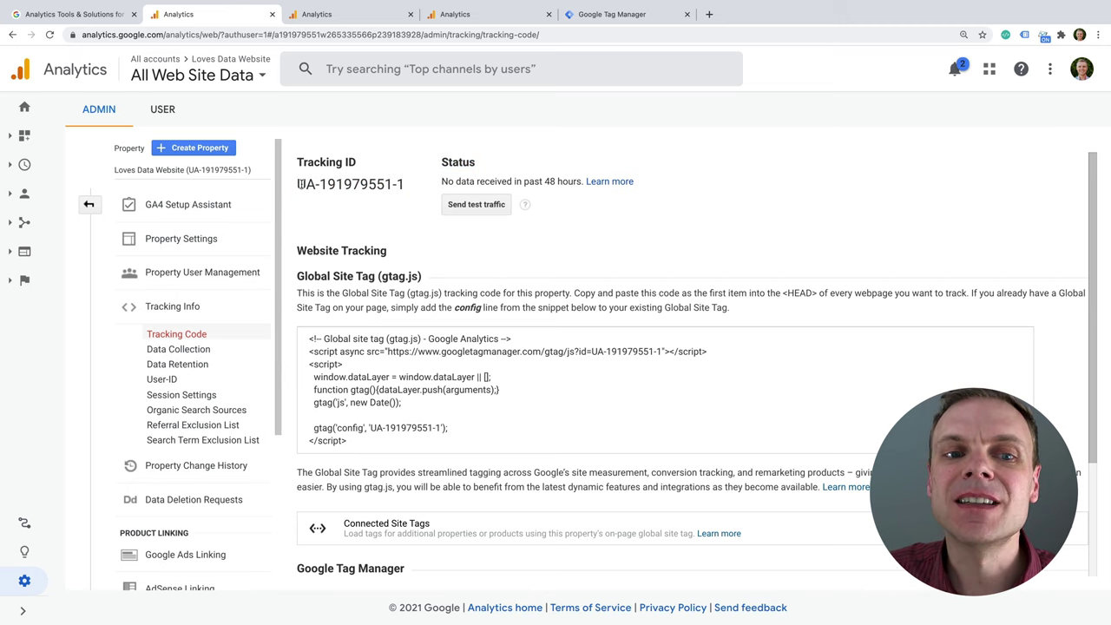
left_click_drag(298, 184, 402, 184)
left_click_drag(297, 184, 404, 182)
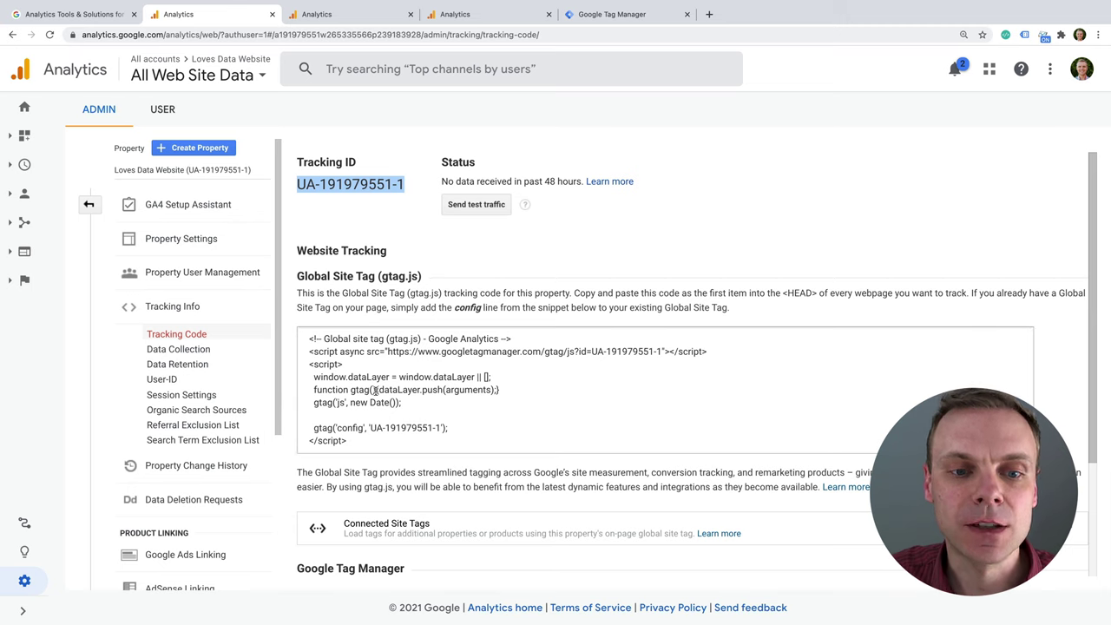
left_click_drag(307, 337, 355, 443)
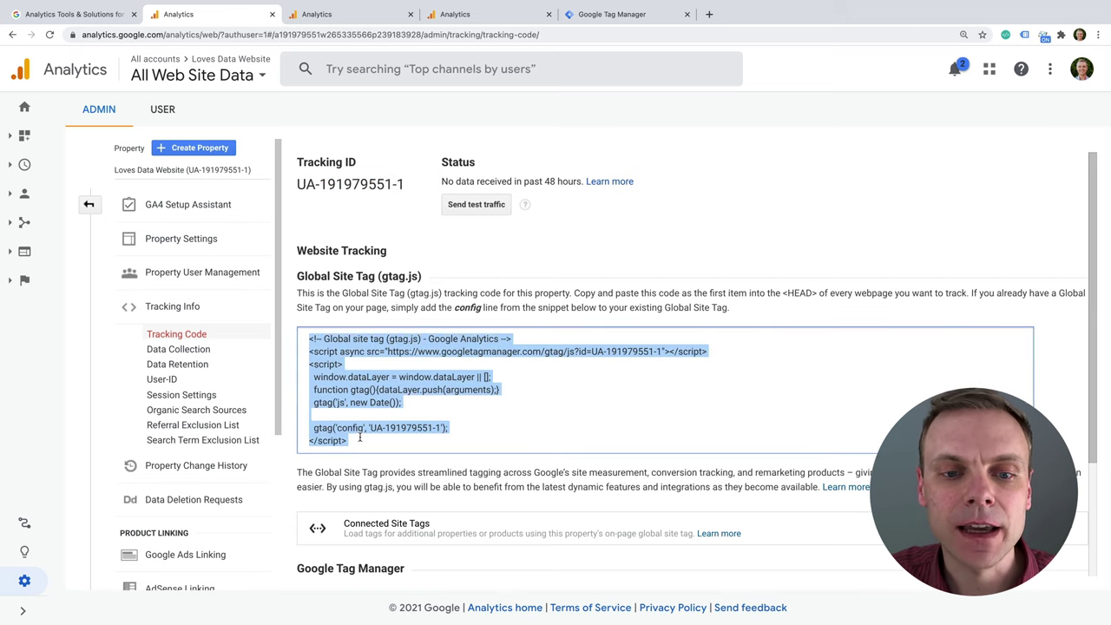
left_click_drag(298, 184, 410, 186)
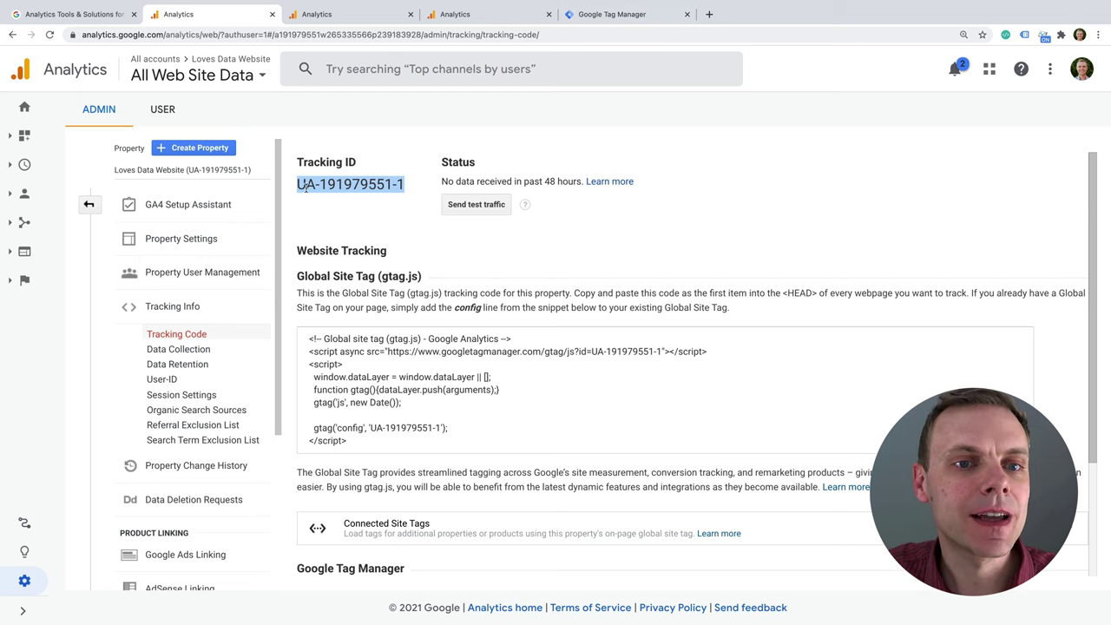
Step: Switch to Google Tag Manager and add a new tag named Universal Analytics
left_click(623, 14)
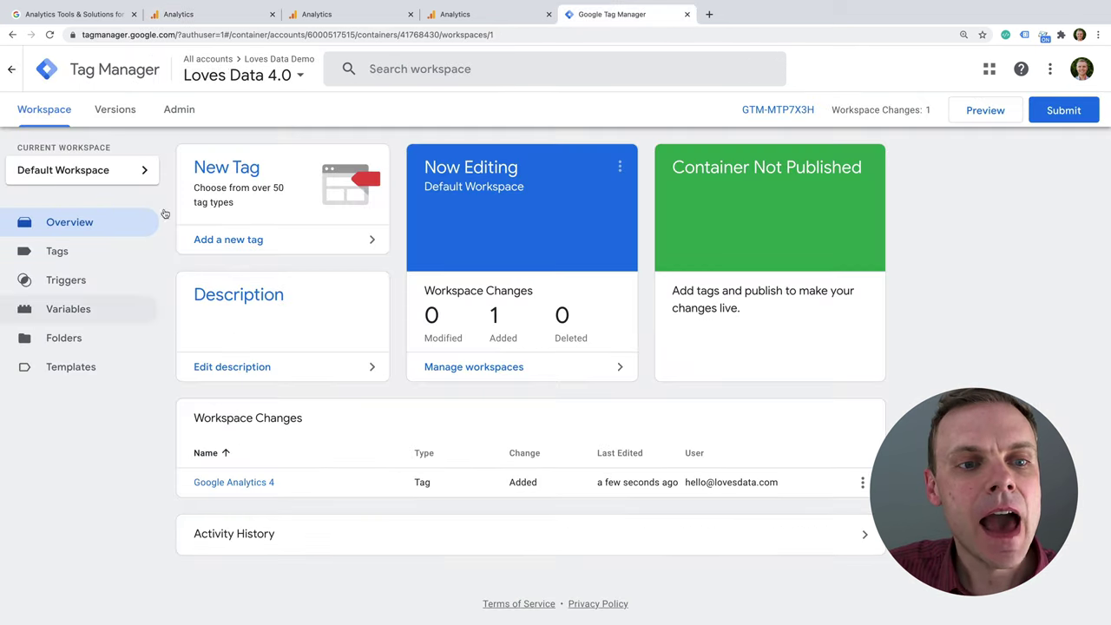
left_click(241, 244)
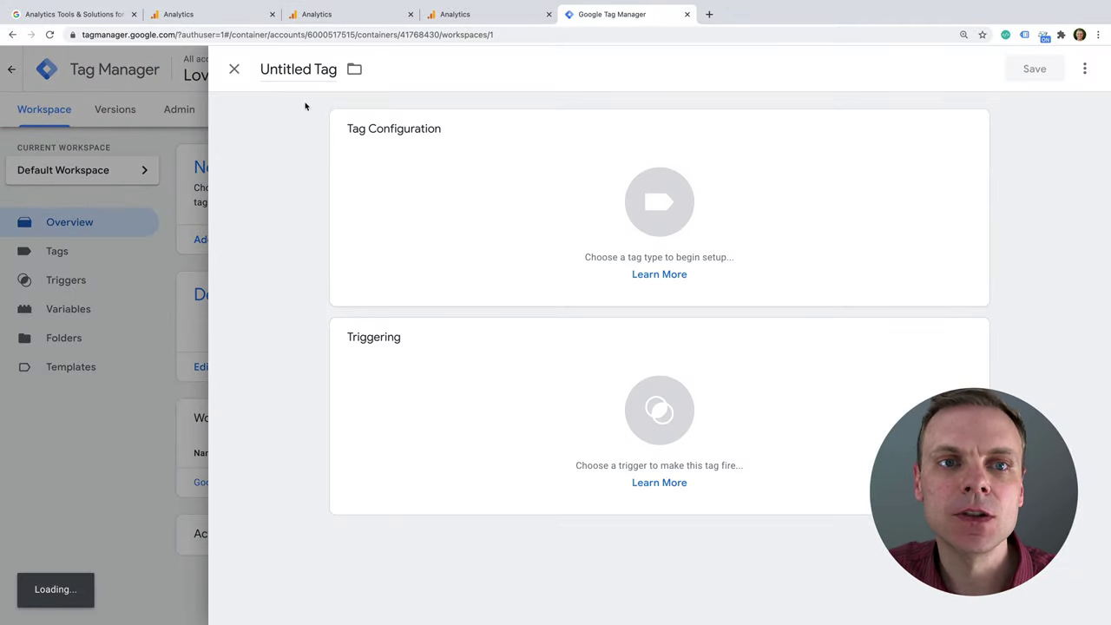
left_click(311, 71)
type("Universal A")
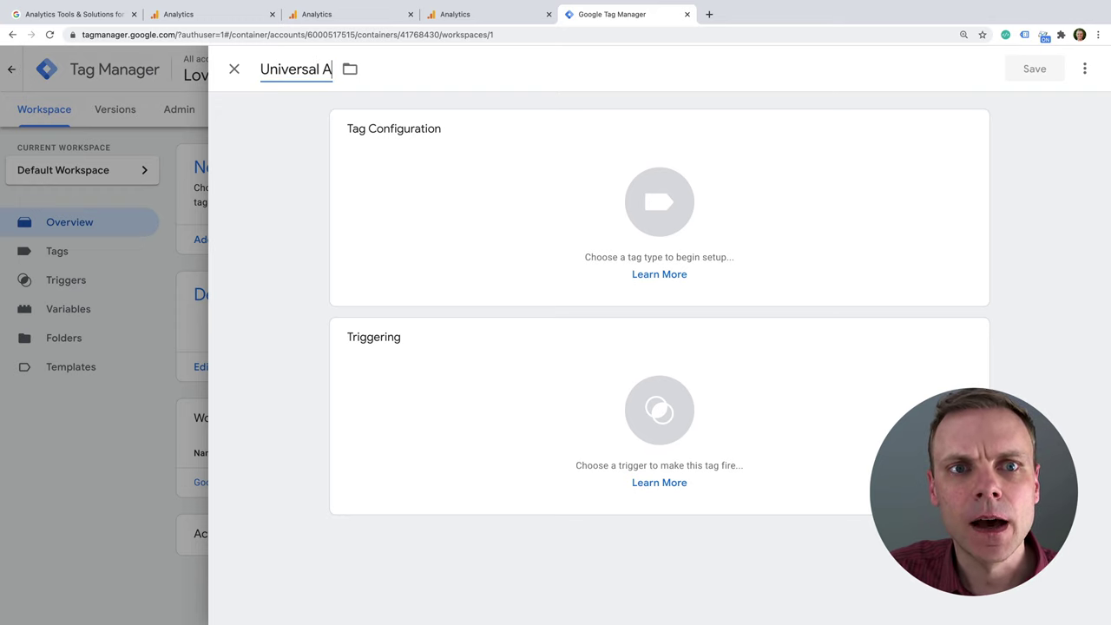
key("BackSpace")
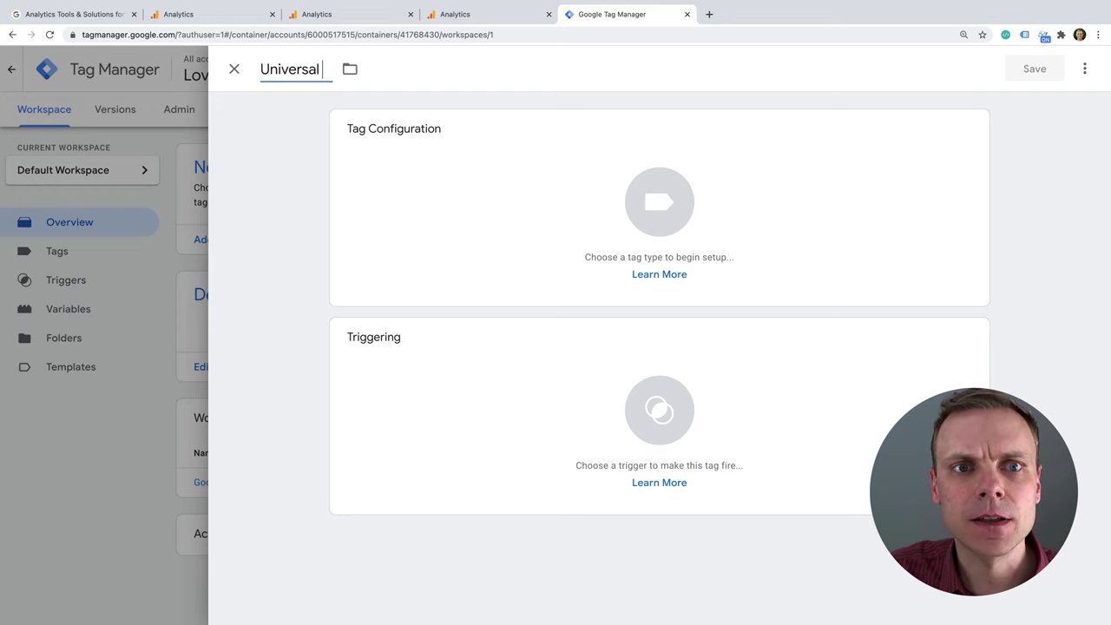
type("Analyticfs")
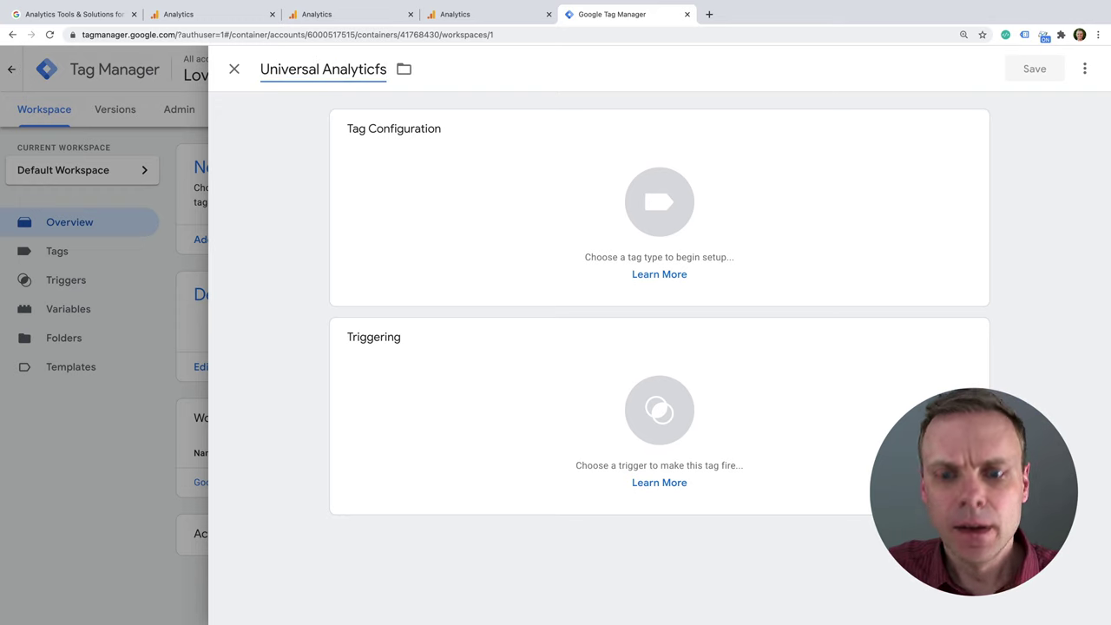
key("BackSpace")
key("BackSpace")
type("s")
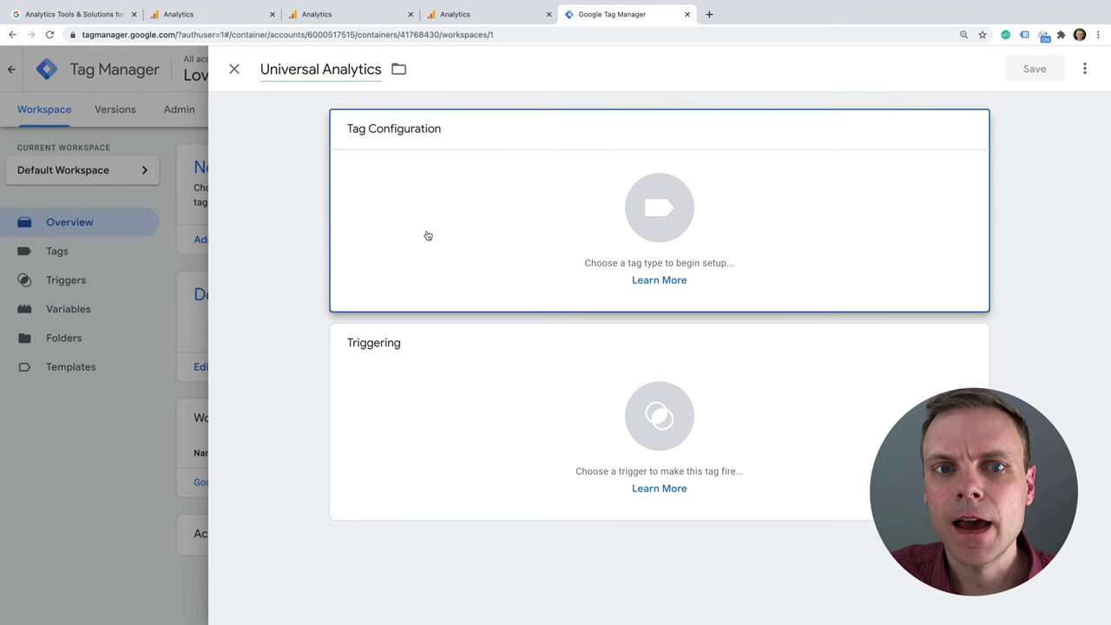
Step: Set the tag type to Google Analytics: Universal Analytics, keeping Page View as the track type
left_click(427, 235)
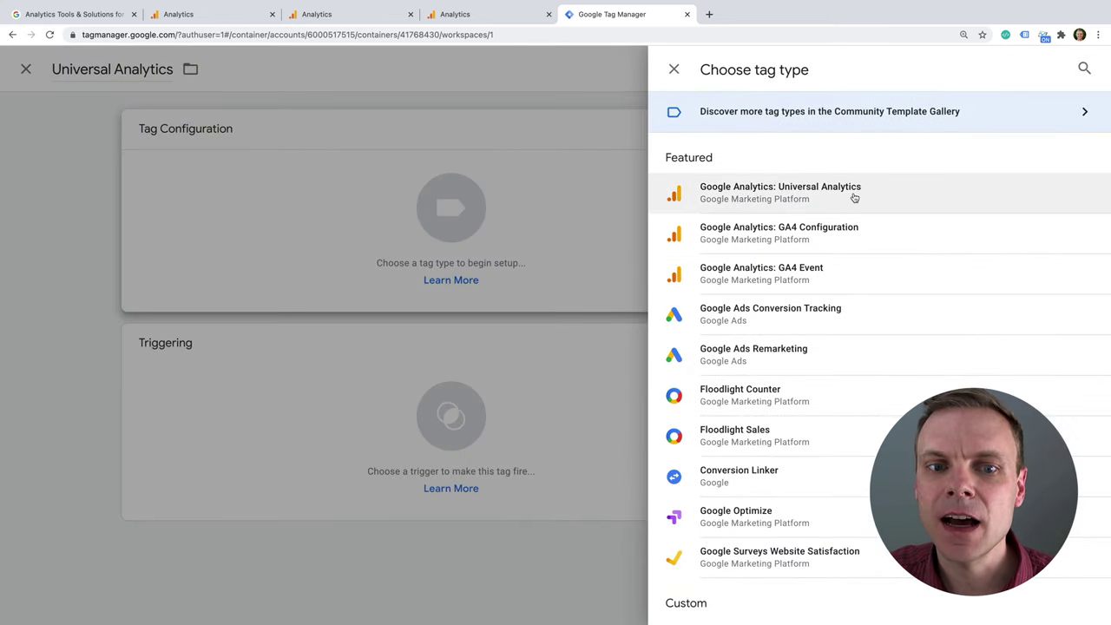
left_click(830, 192)
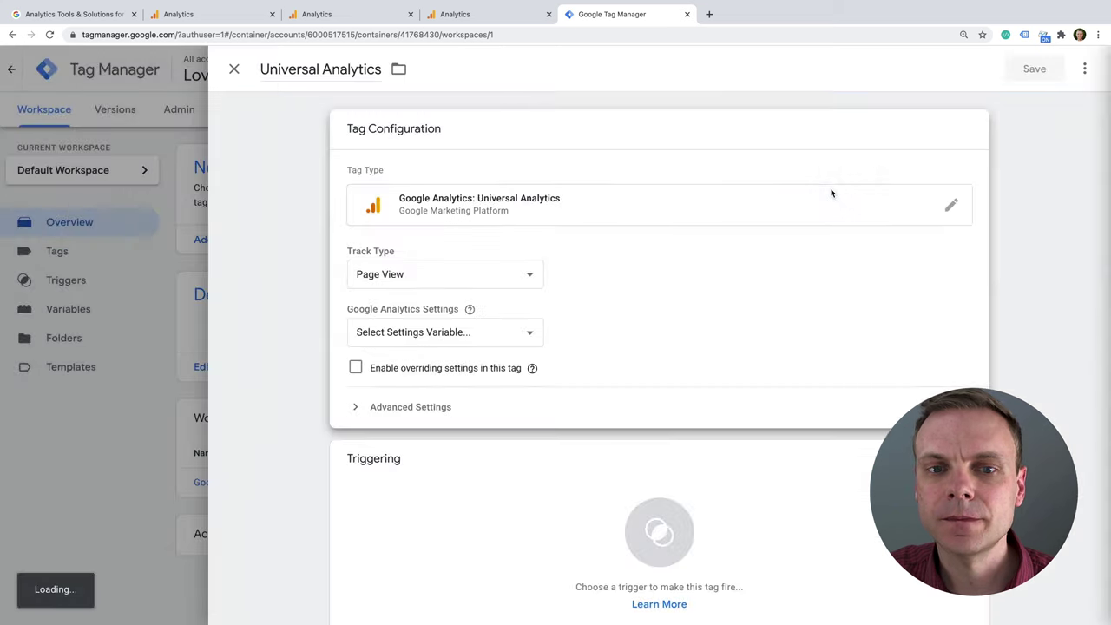
key("Escape")
left_click(593, 241)
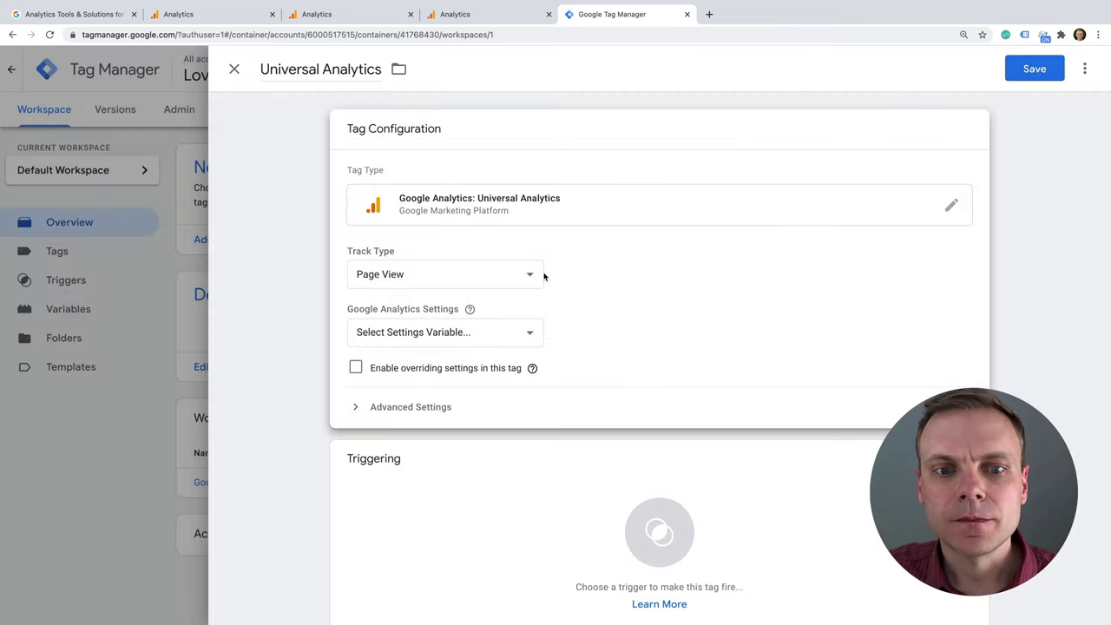
Step: Create and save a Google Analytics Settings variable named Universal Analytics that contains the copied tracking ID
left_click(450, 335)
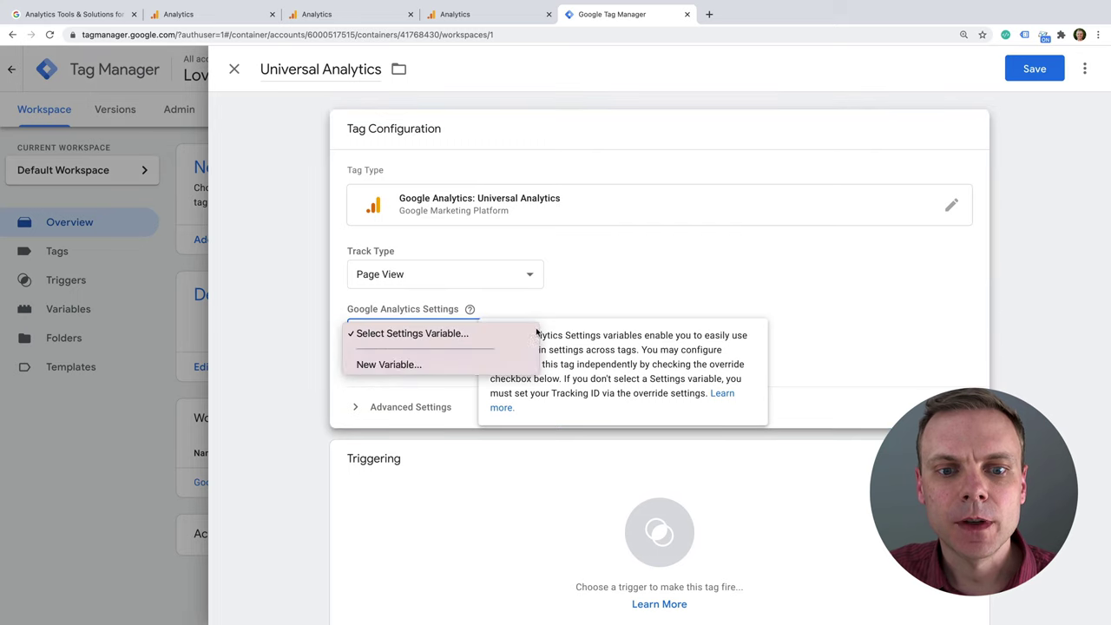
key("Escape")
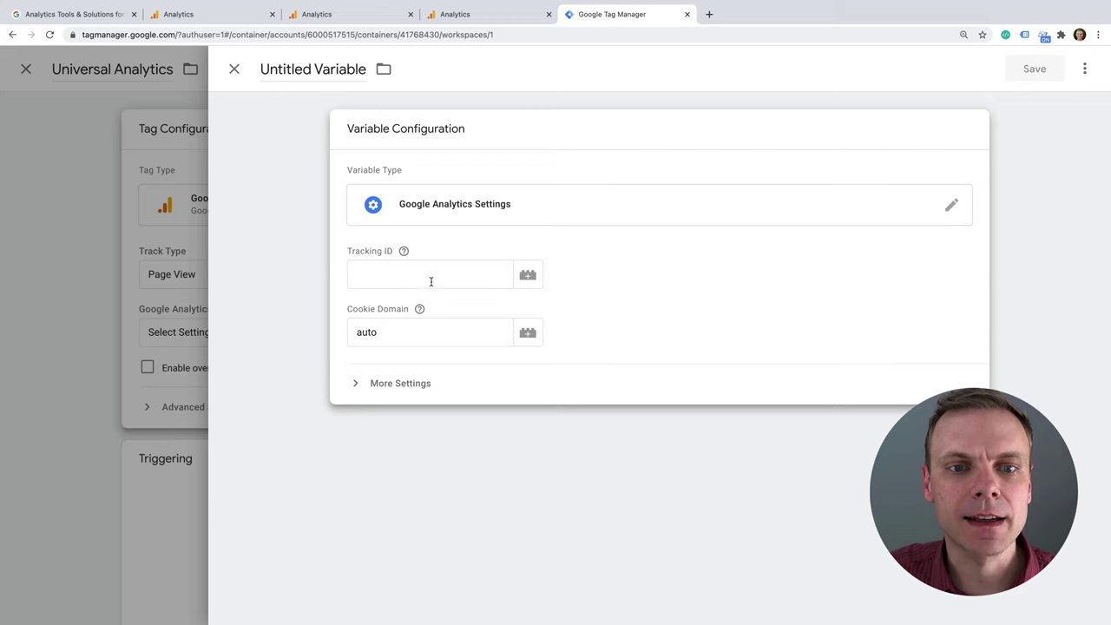
left_click(431, 278)
key("super+v")
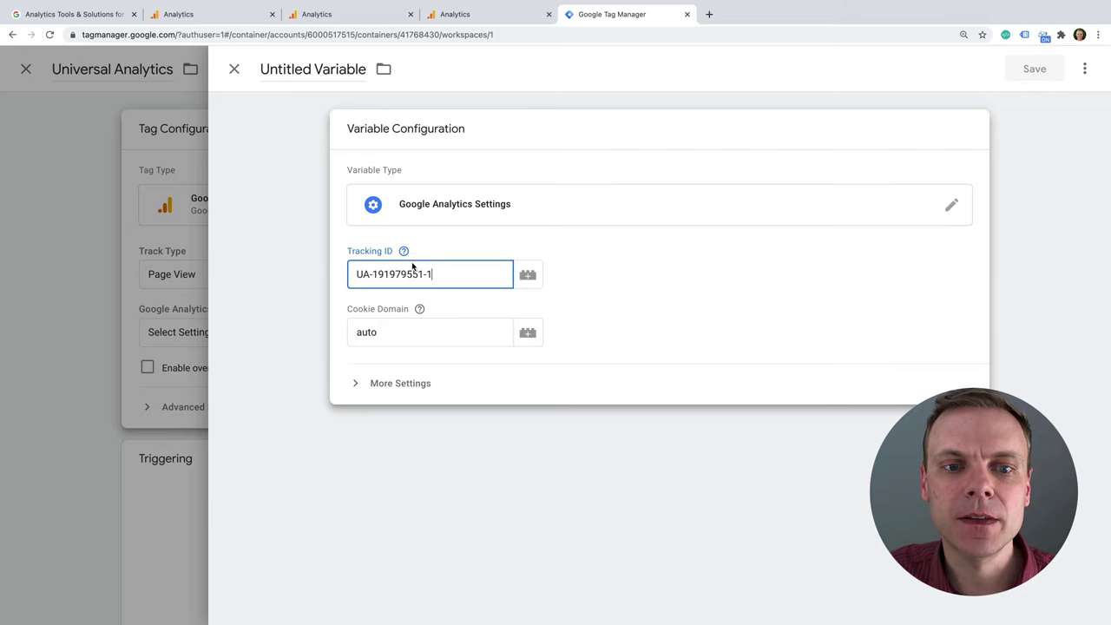
left_click(330, 69)
type("Univers")
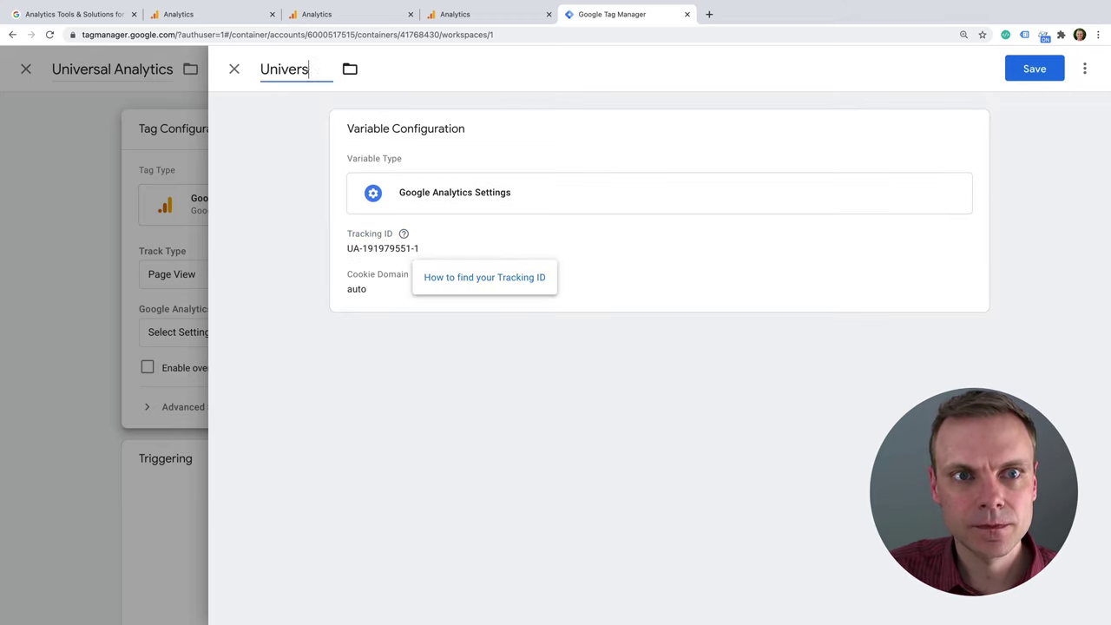
type("al Analytics")
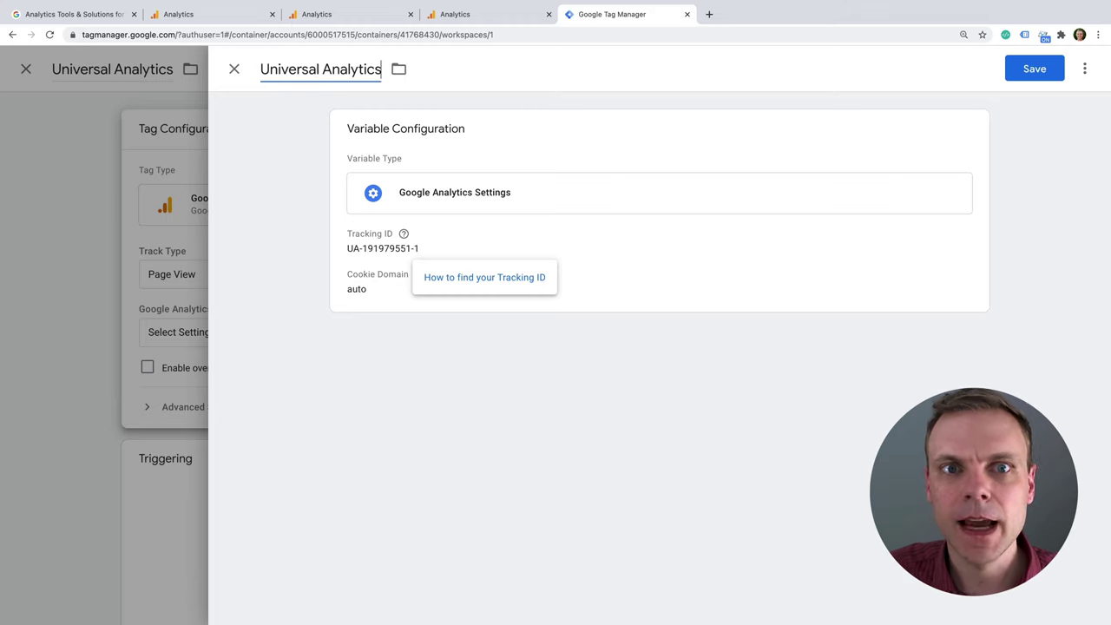
left_click(1032, 69)
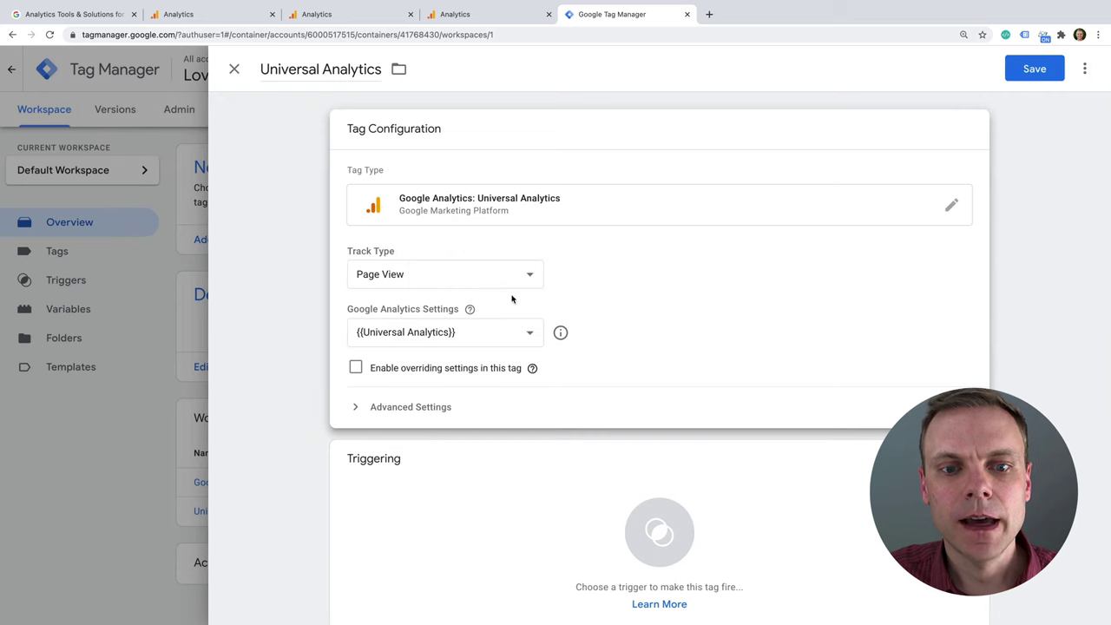
Step: Assign the All Pages trigger to the Universal Analytics tag and save the tag
left_click(720, 486)
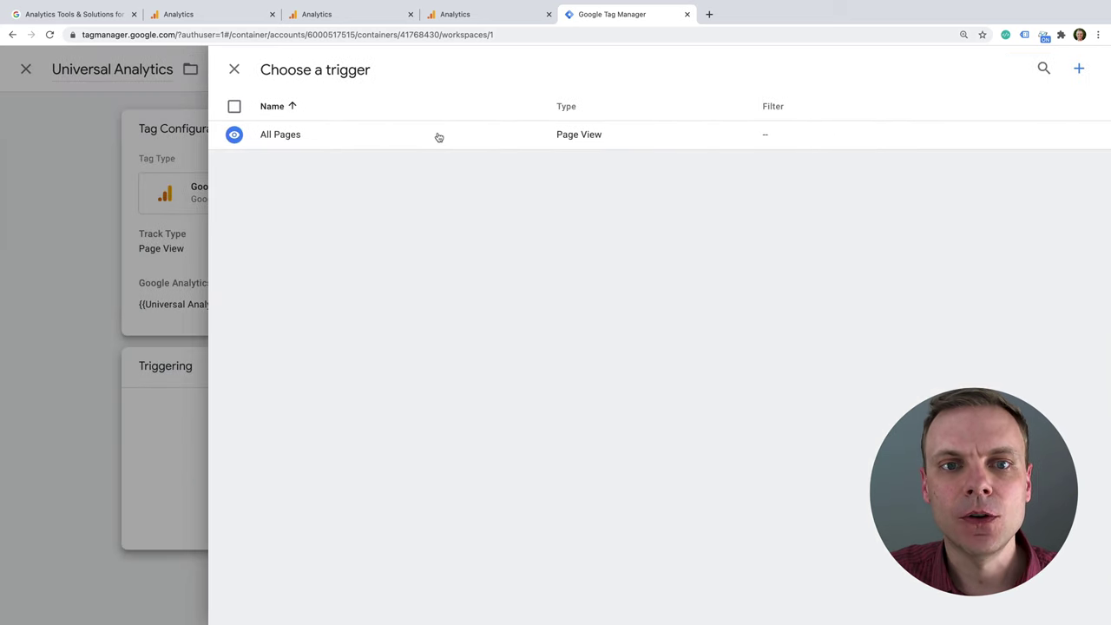
left_click(437, 136)
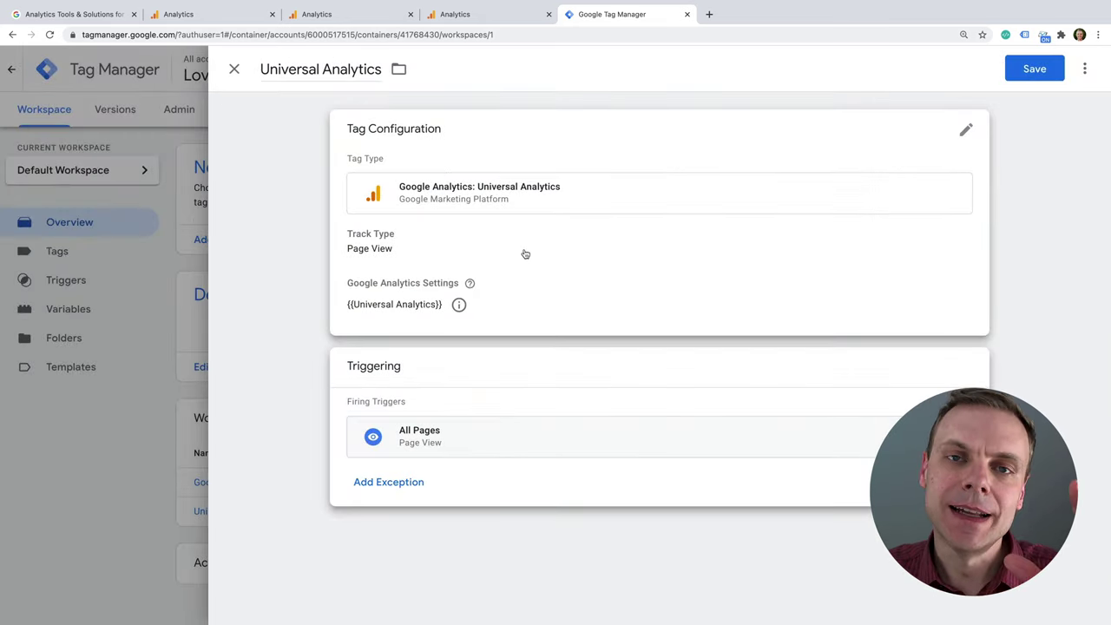
left_click(1034, 72)
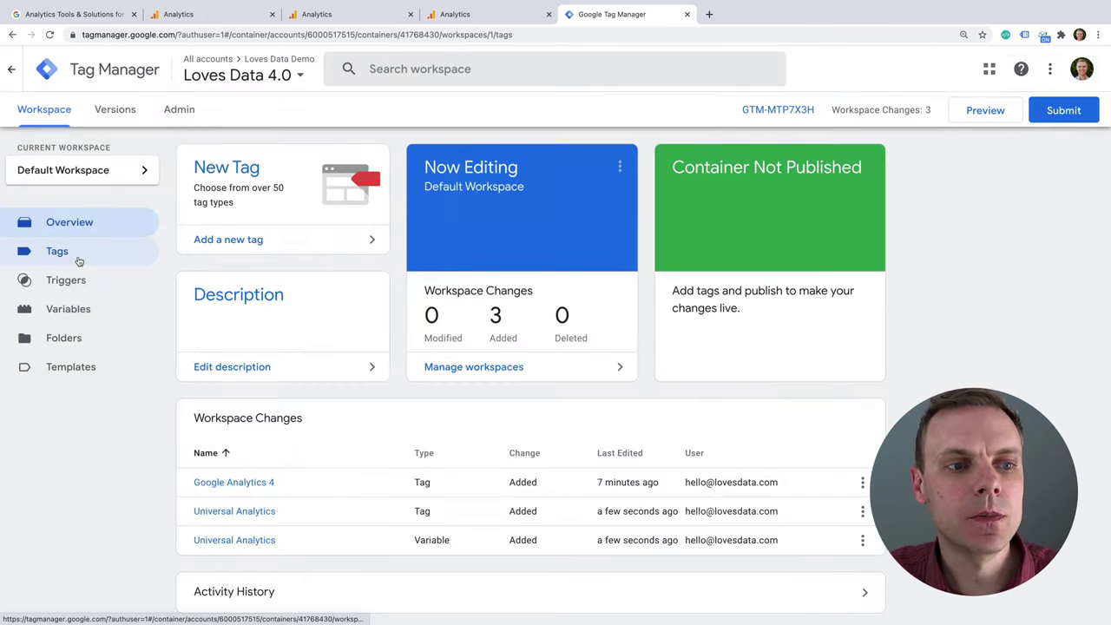
Step: View the workspace's list of tags and the container's Google Tag Manager installation code
left_click(78, 260)
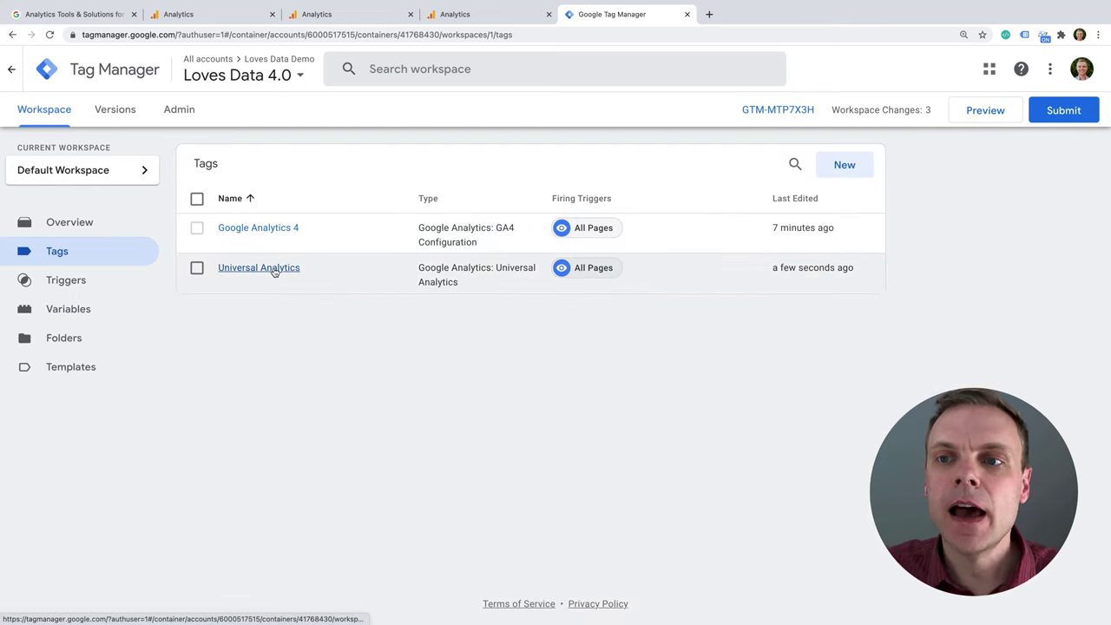
left_click(746, 111)
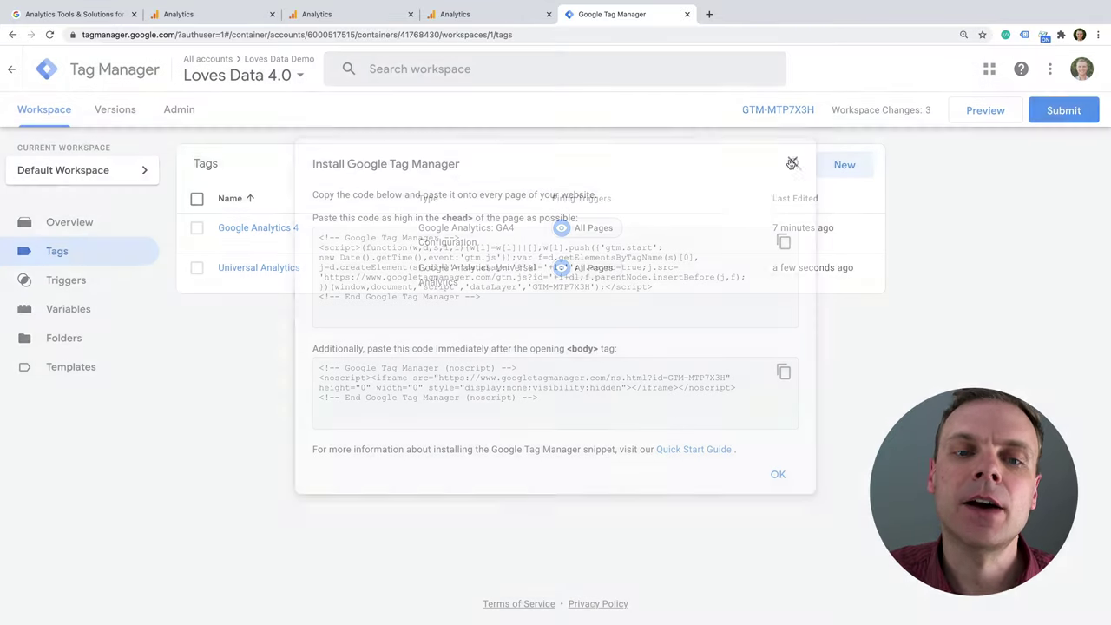
left_click(793, 162)
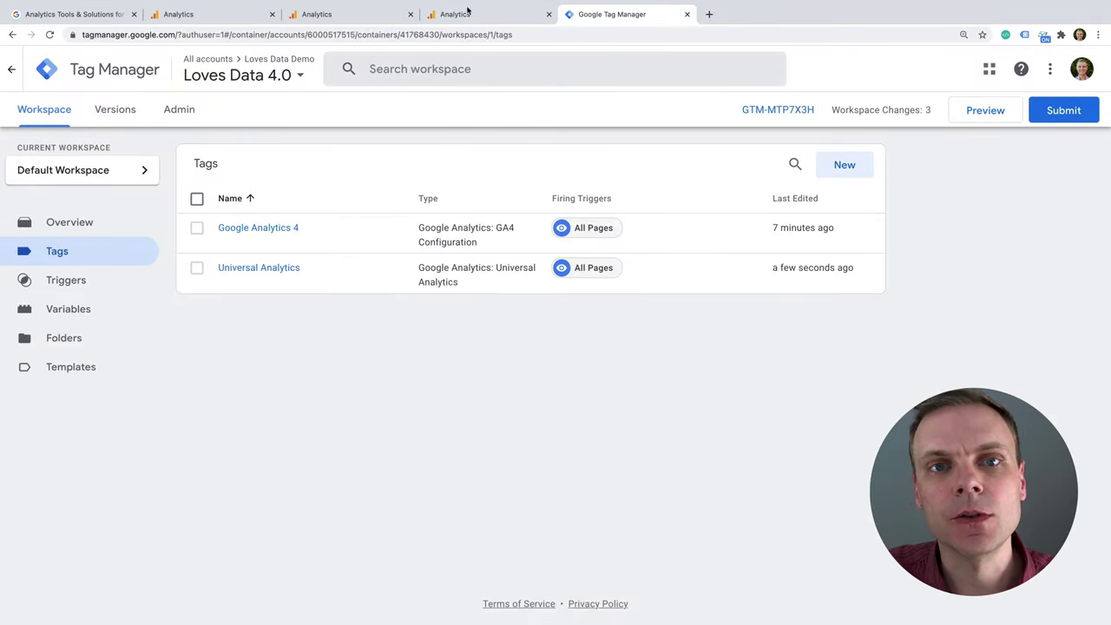
Step: Switch back to Google Analytics and open the All Products page of the property's product linking
left_click(225, 15)
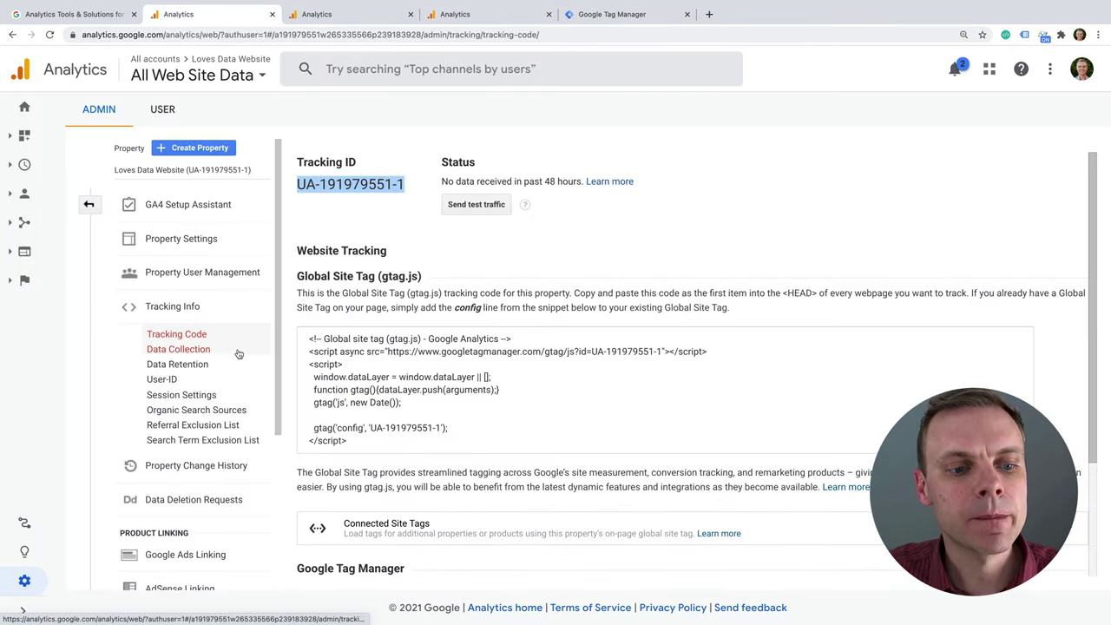
scroll(239, 354, "down", 5)
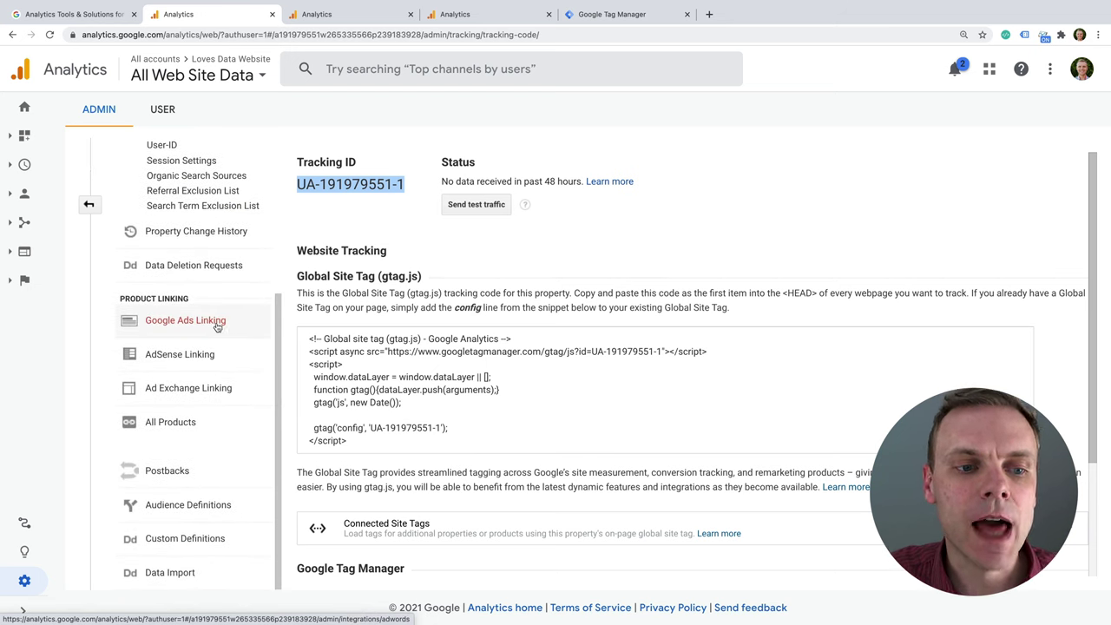
left_click(167, 423)
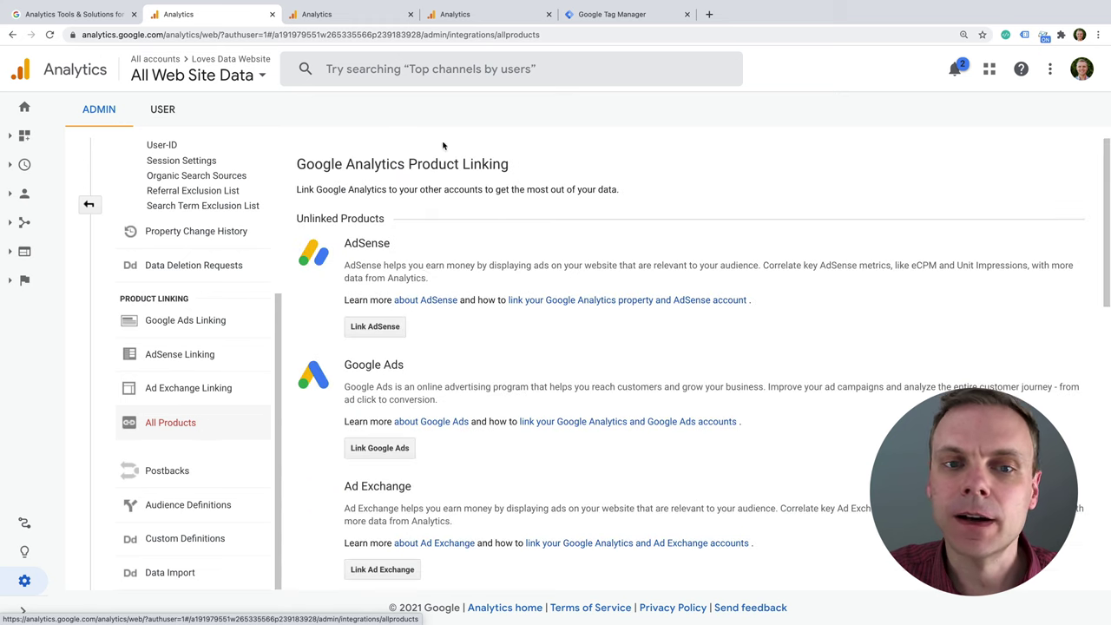
Step: Review the products available for linking, and view the Audiences page under the property's Audience Definitions
scroll(437, 300, "down", 5)
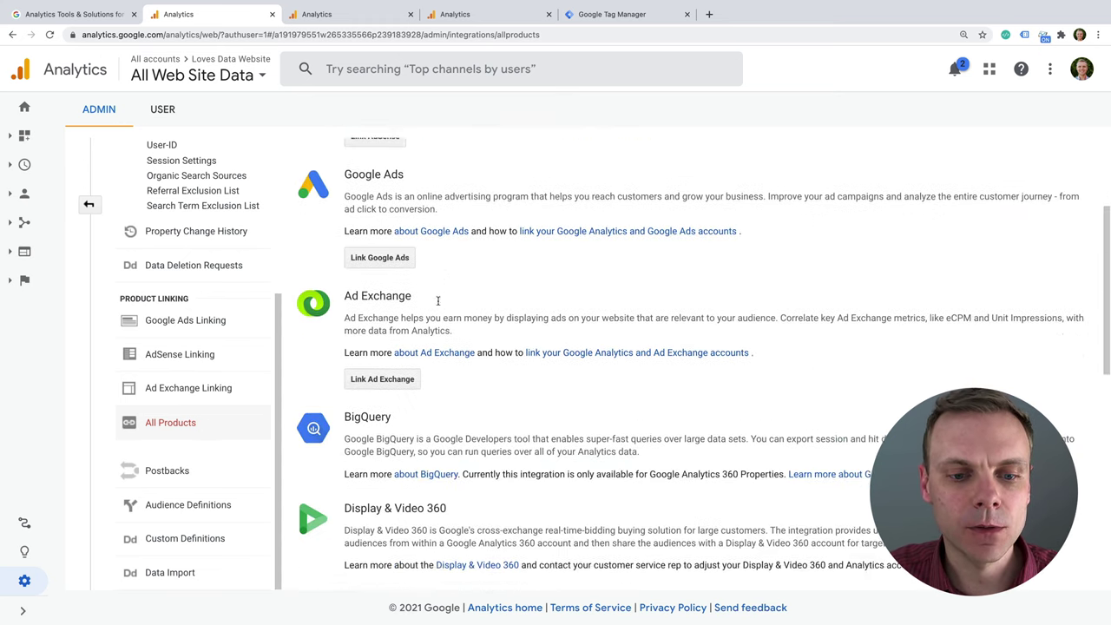
scroll(437, 301, "down", 10)
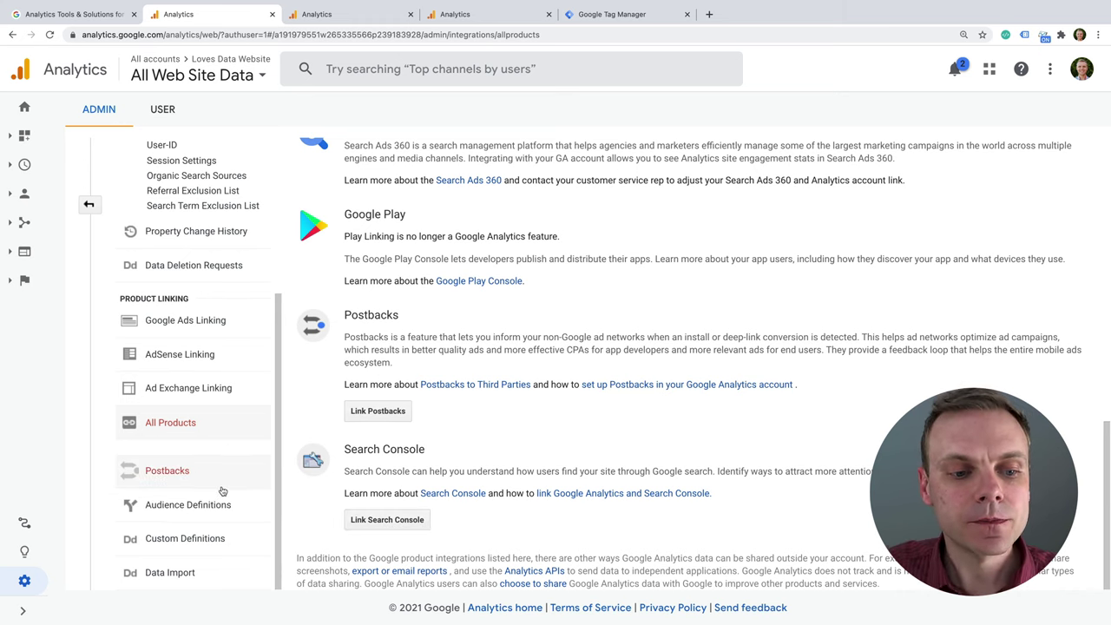
left_click(204, 505)
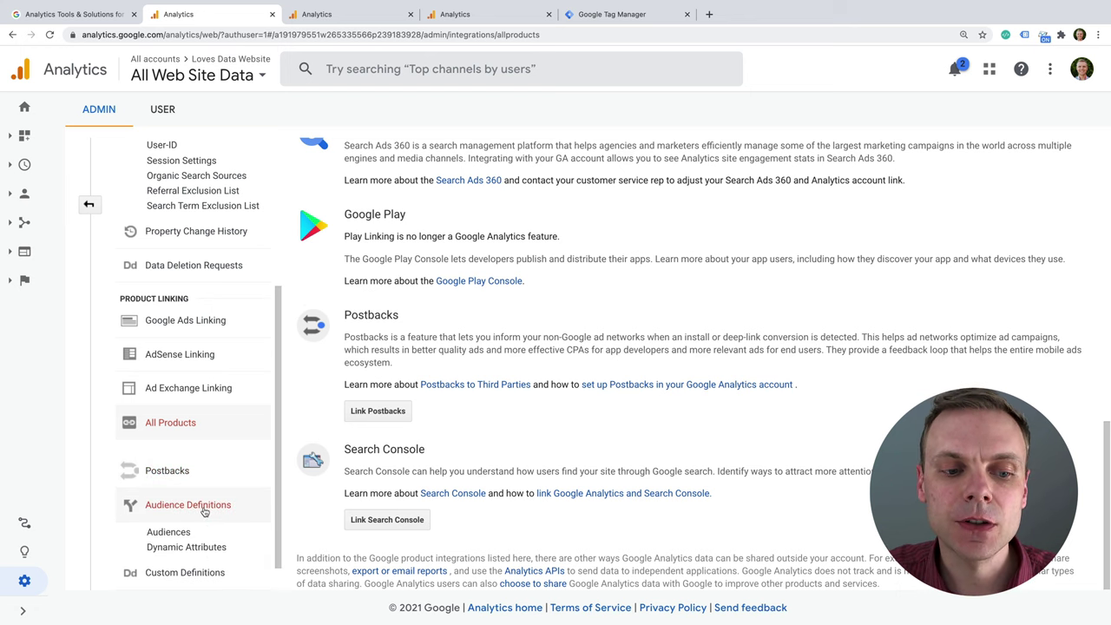
left_click(185, 533)
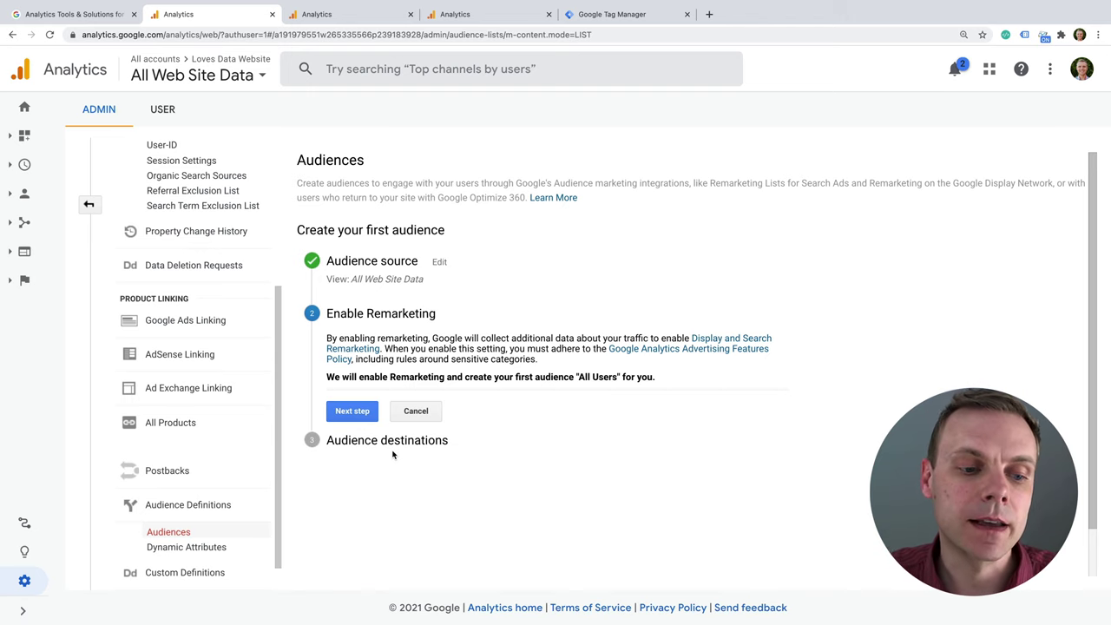
scroll(208, 452, "down", 1)
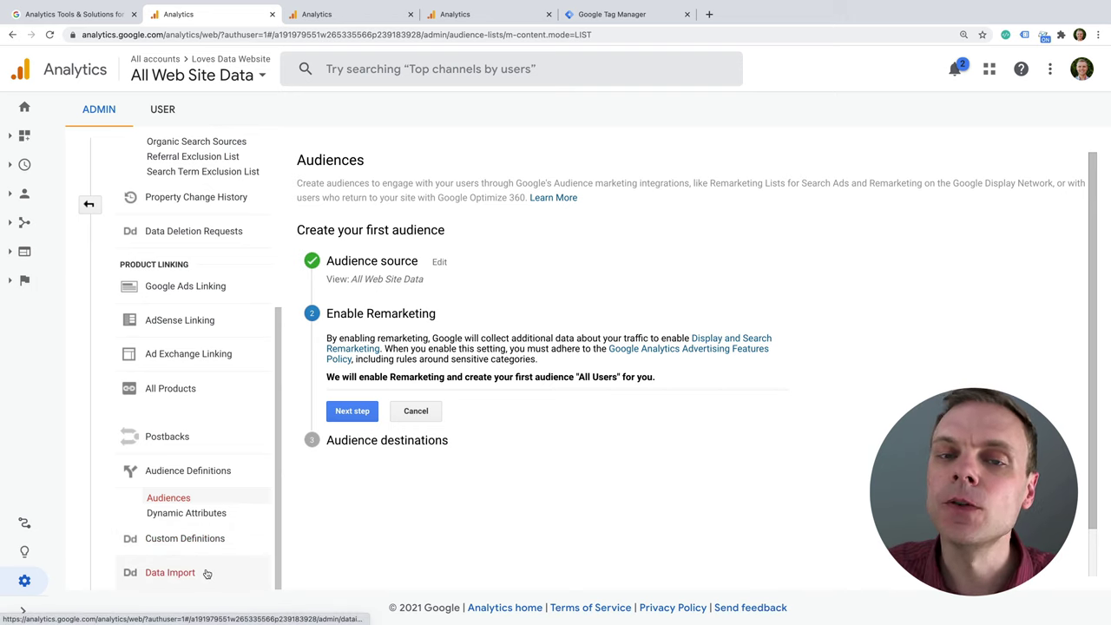
Step: Return to the admin overview and view the property's Tracking Code page, highlighting the tracking ID
left_click(89, 209)
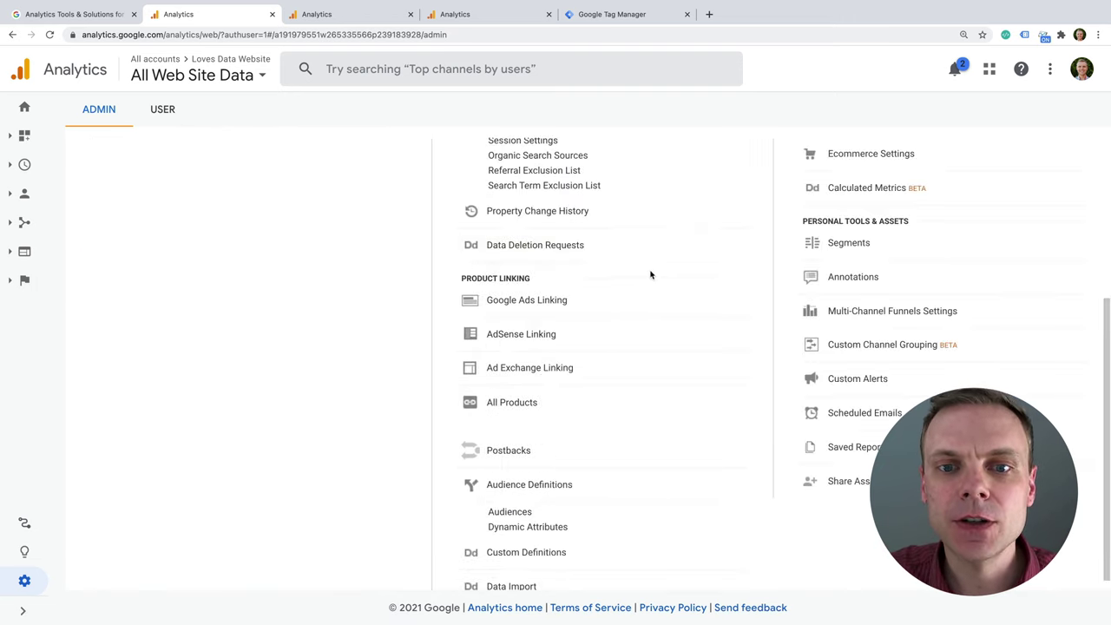
scroll(651, 272, "up", 3)
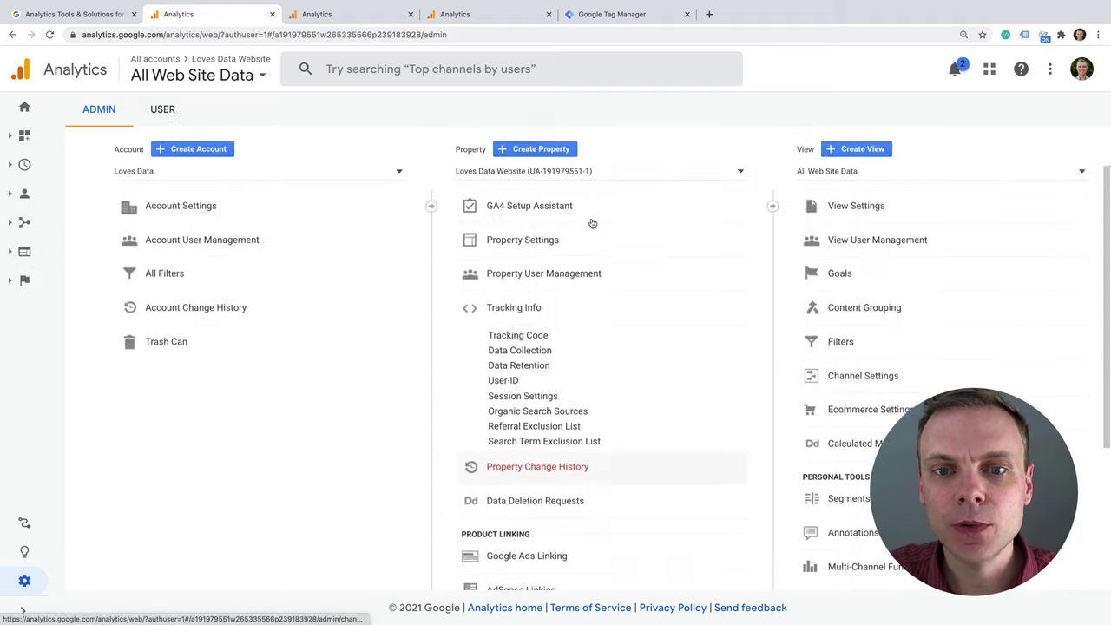
left_click(538, 340)
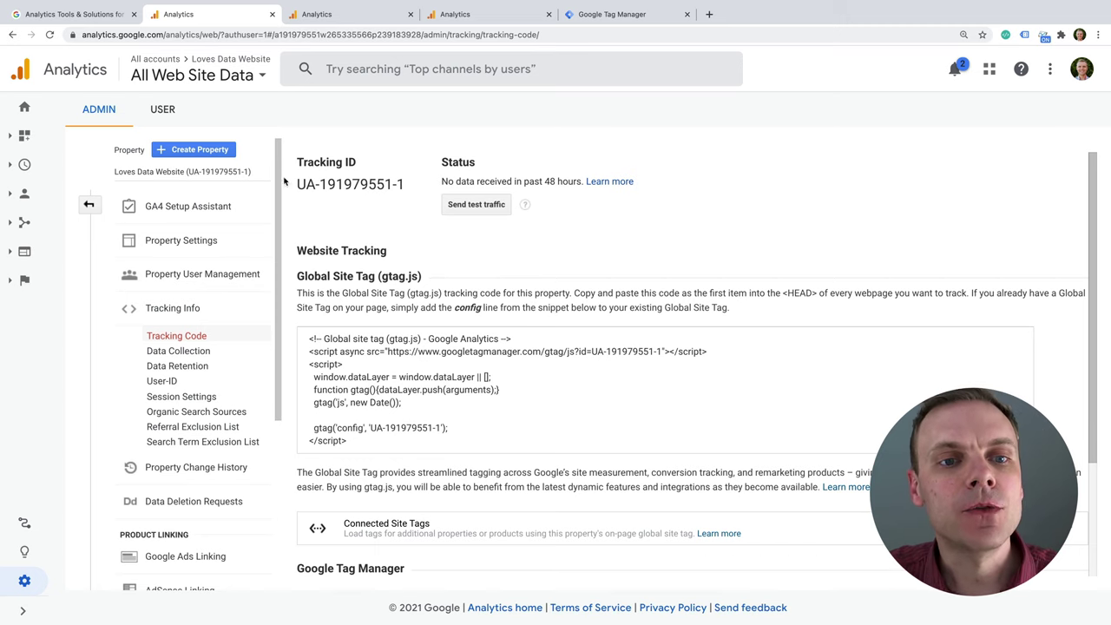
left_click_drag(295, 187, 423, 180)
left_click_drag(298, 184, 401, 180)
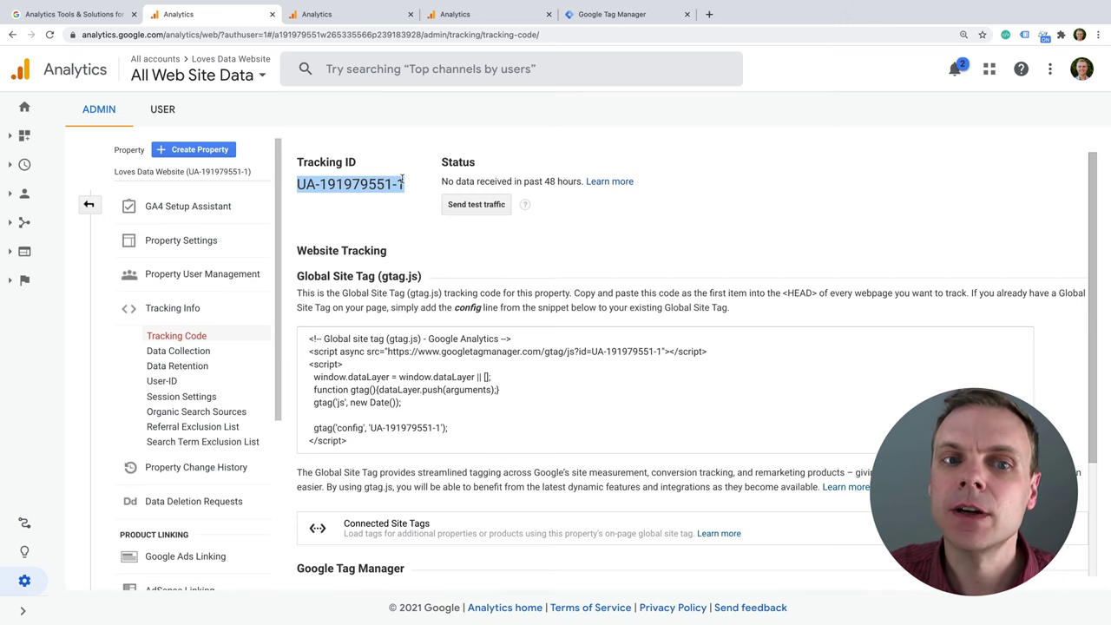
left_click(315, 179)
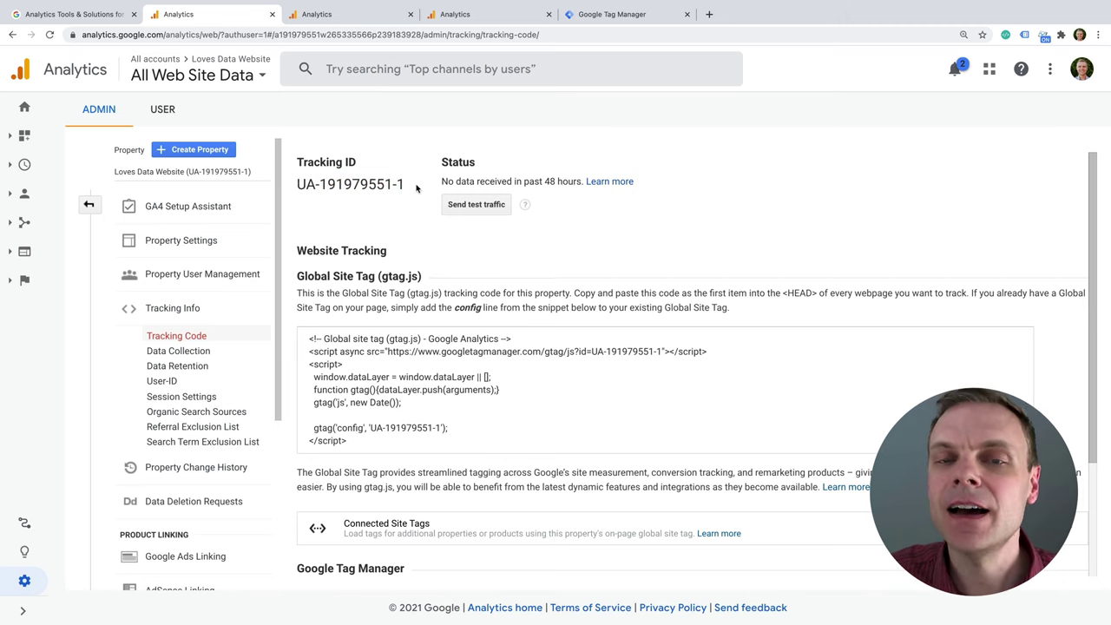